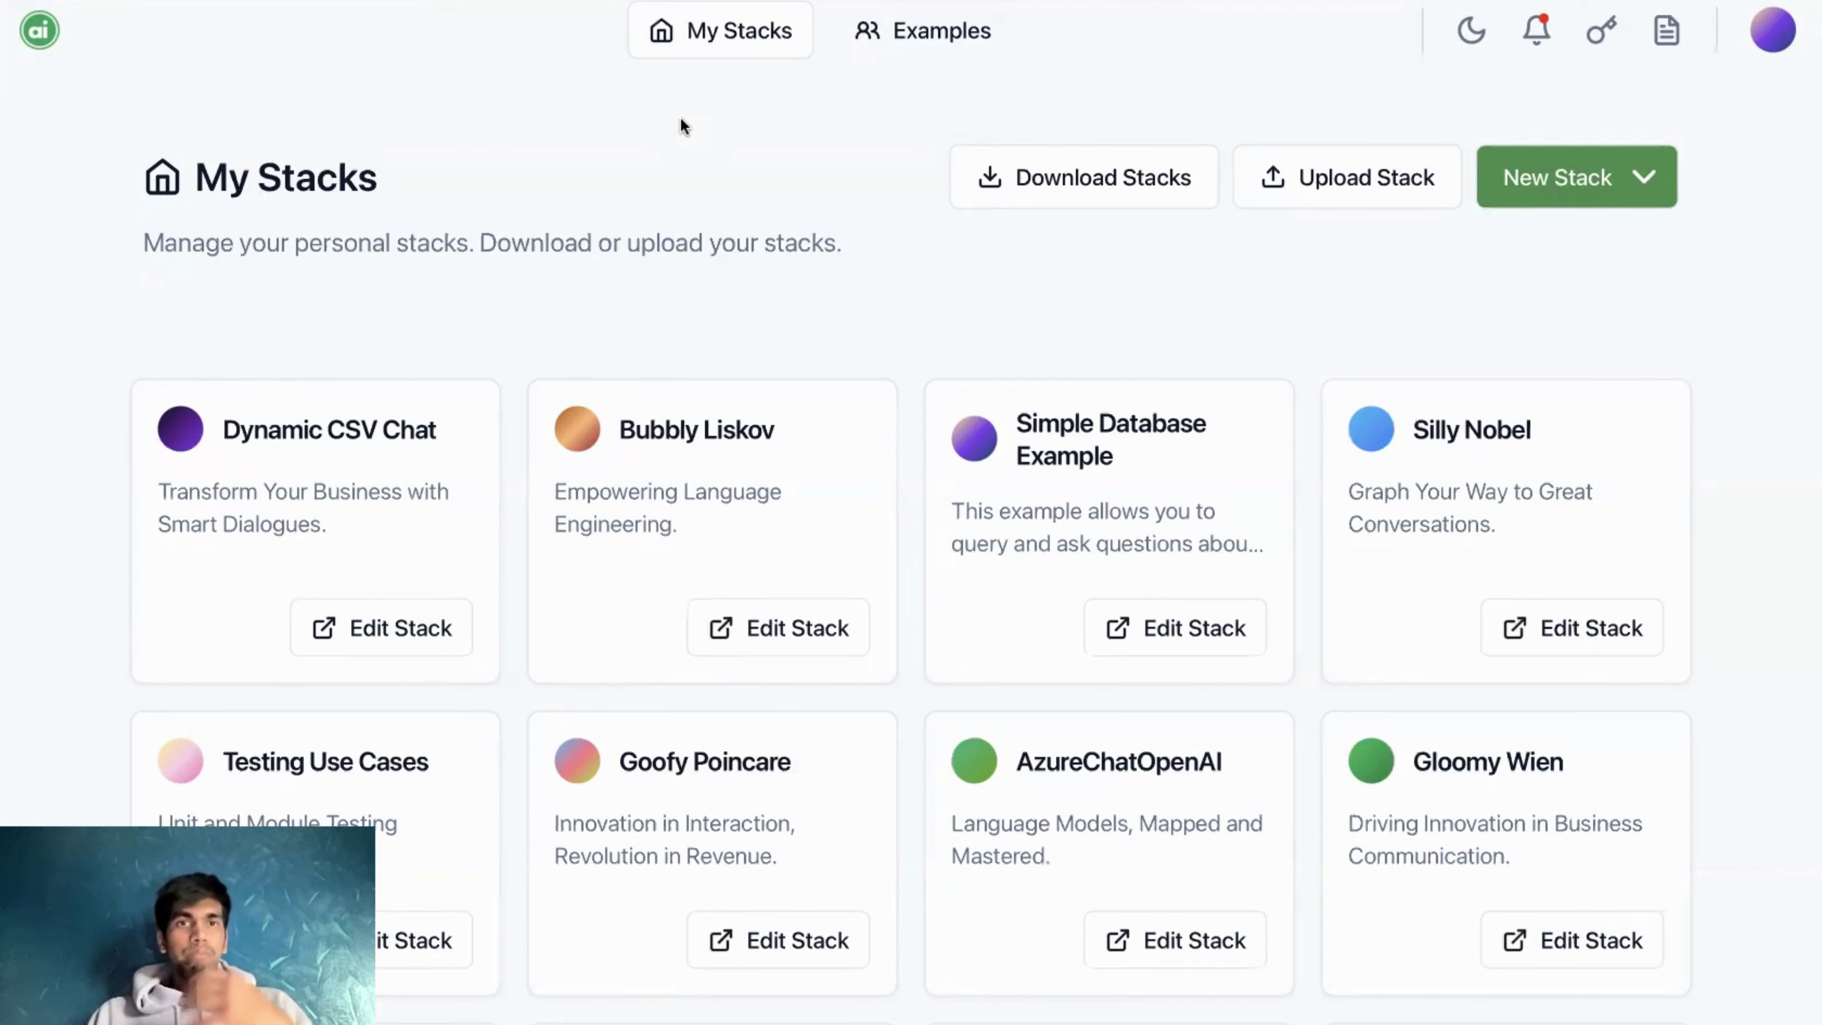
- Create a new stack that uses the Chat interface
click(1542, 188)
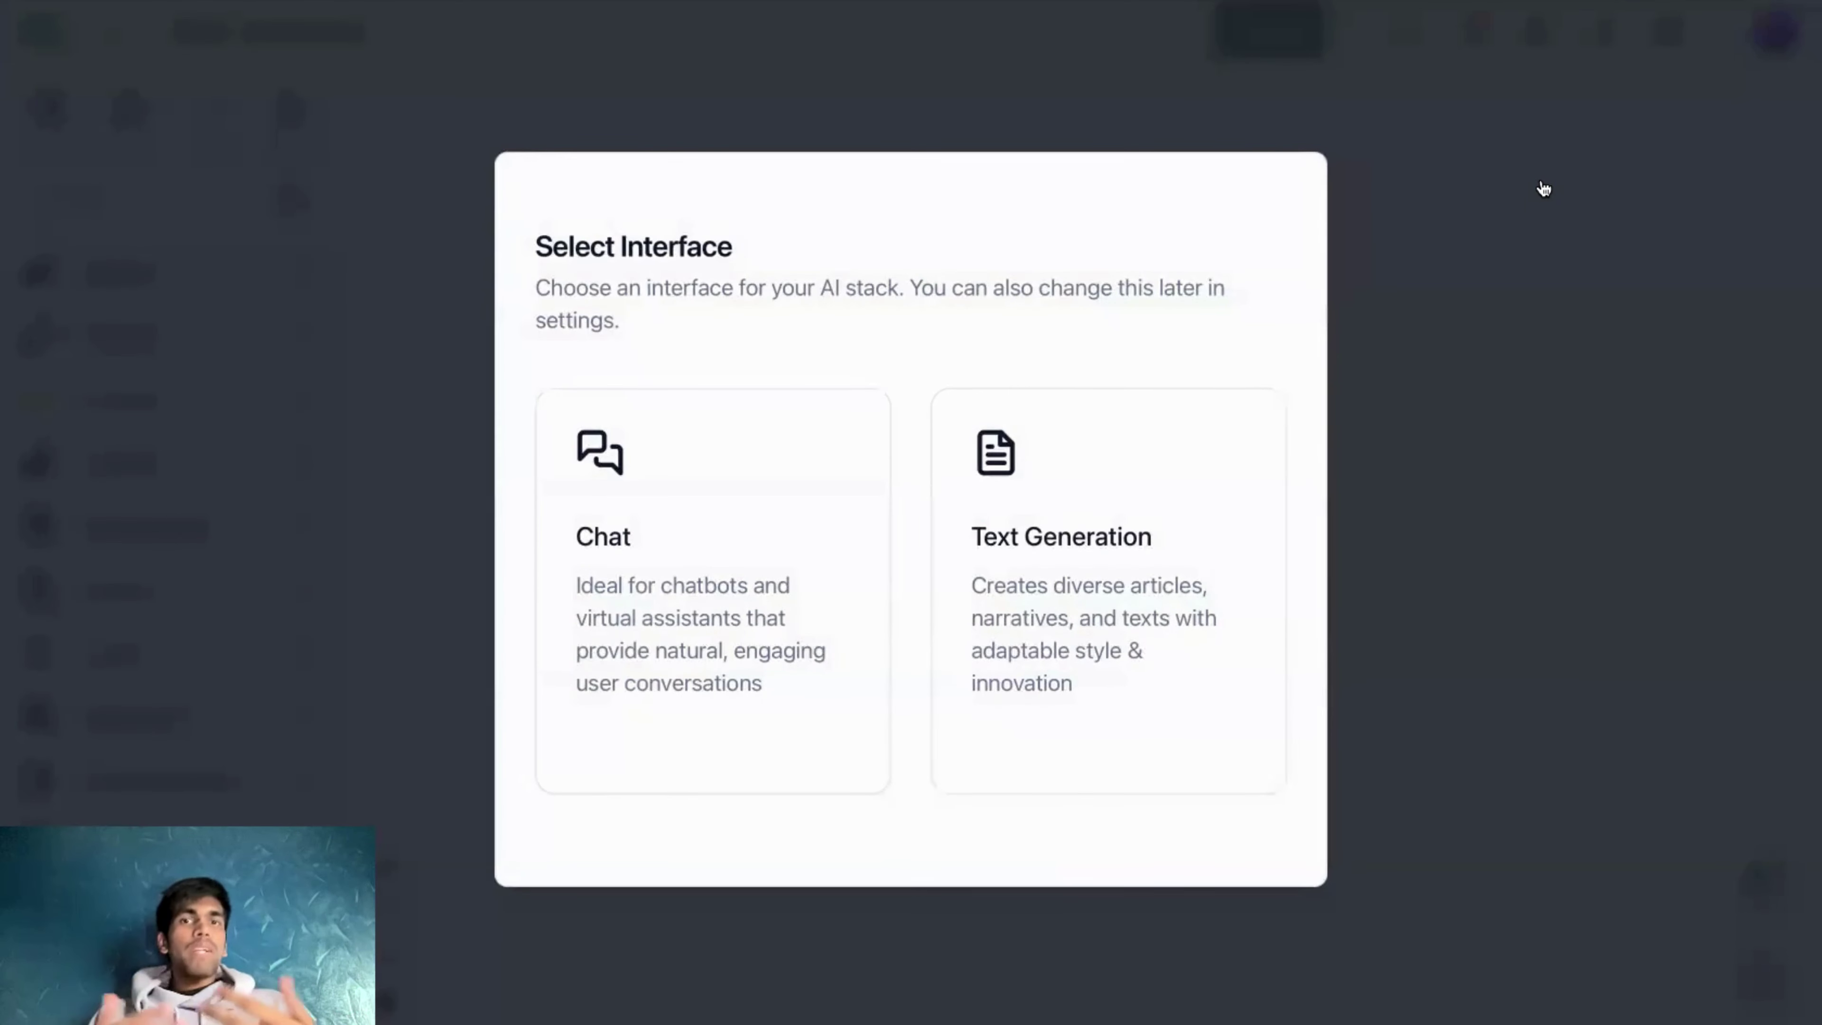
click(733, 505)
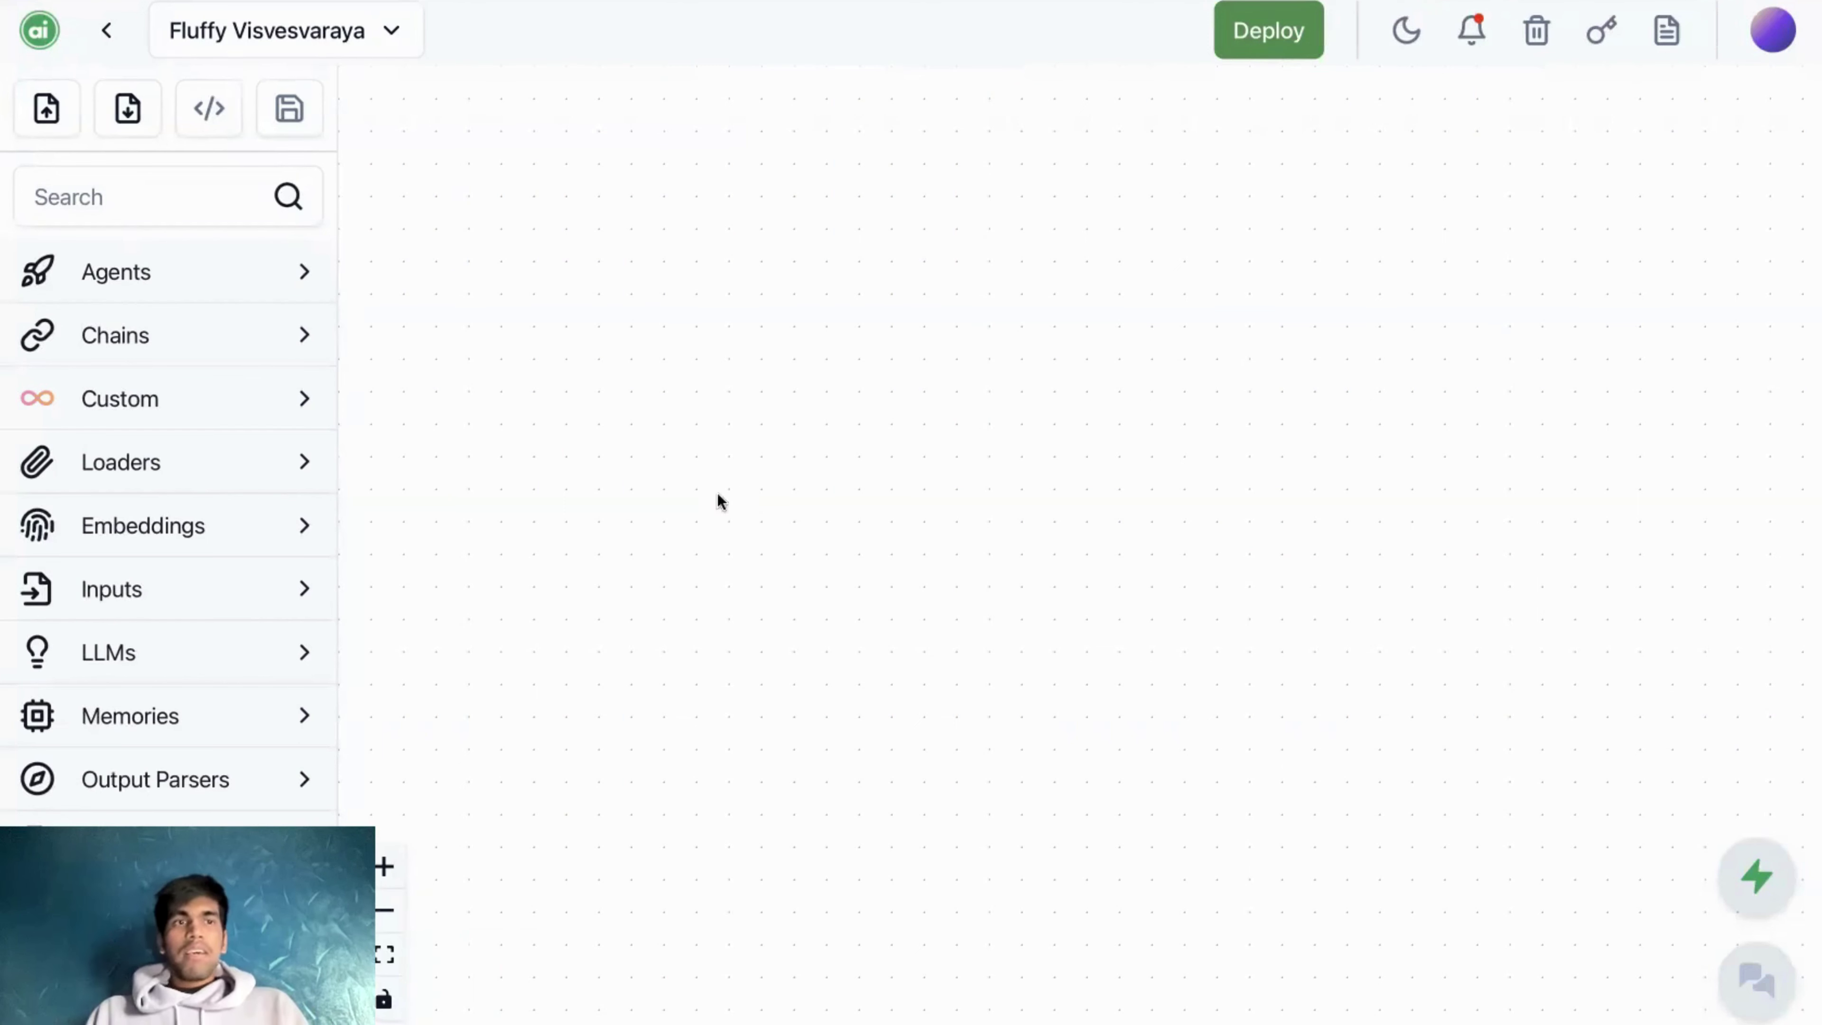
- Look through the component categories and examine the templates offered under Prompts
scroll(188, 410, down, 1)
scroll(188, 411, up, 1)
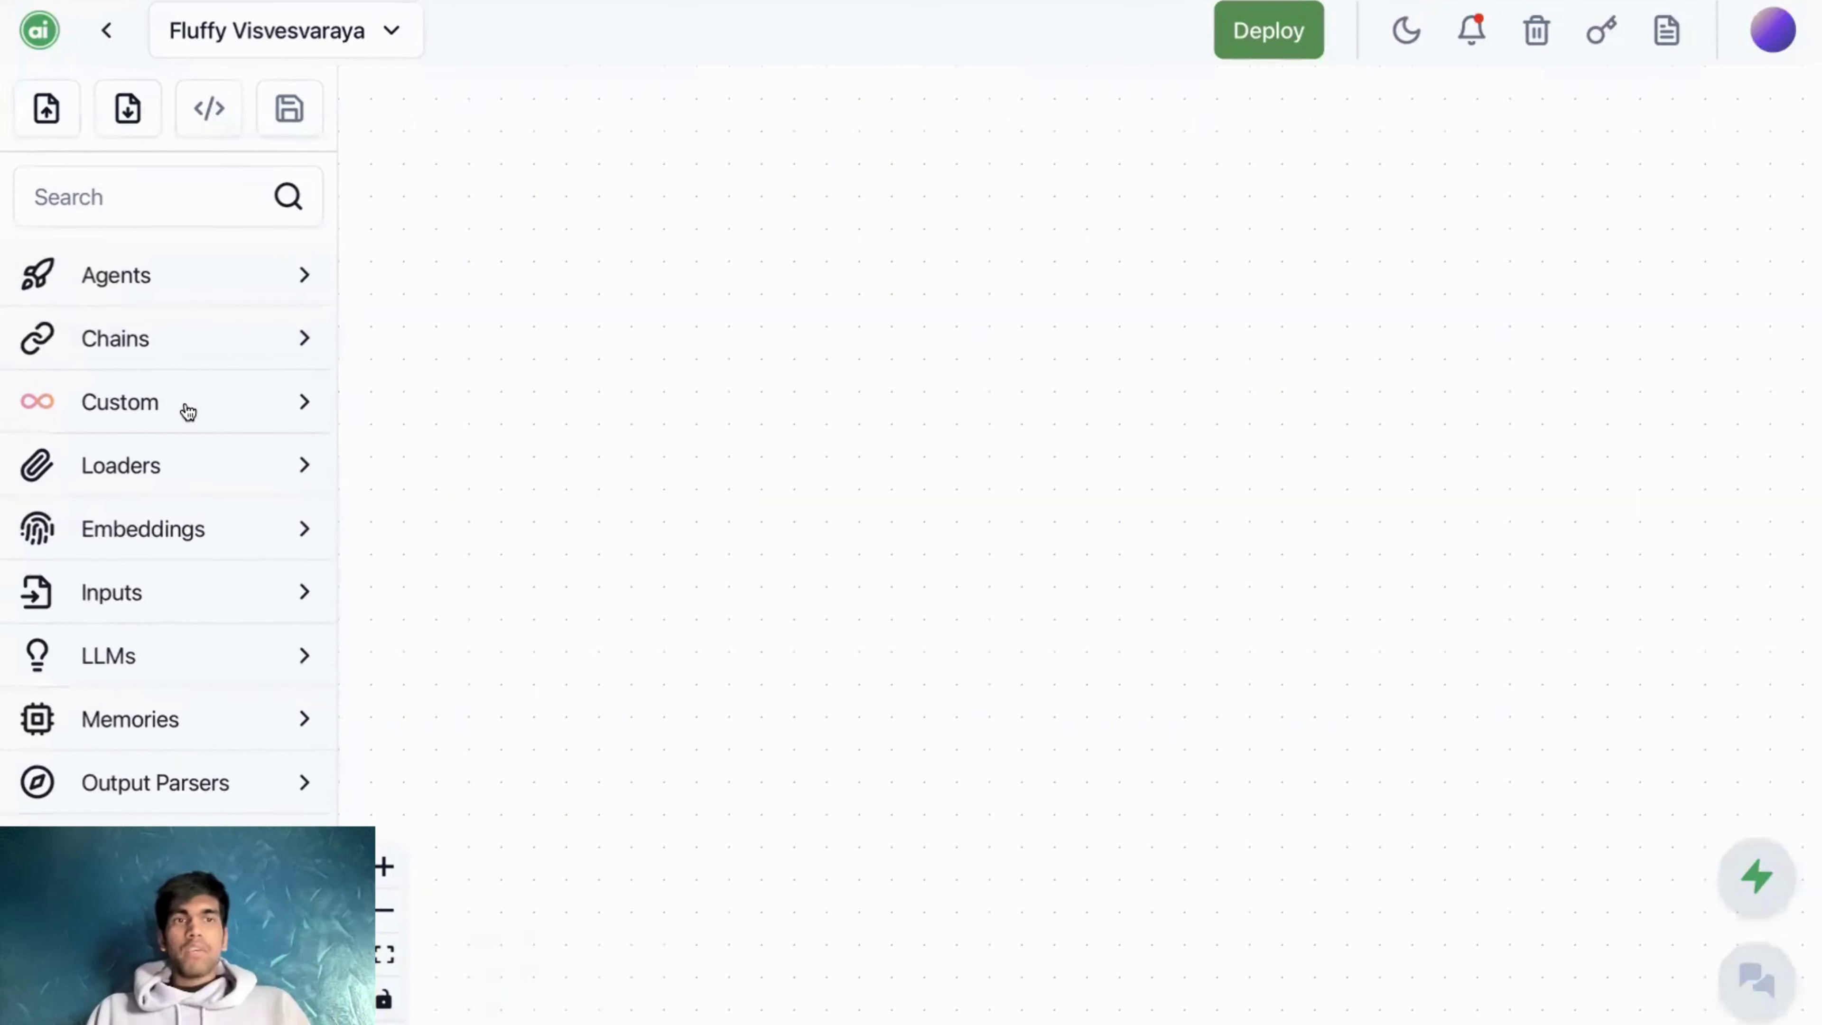
scroll(188, 410, down, 3)
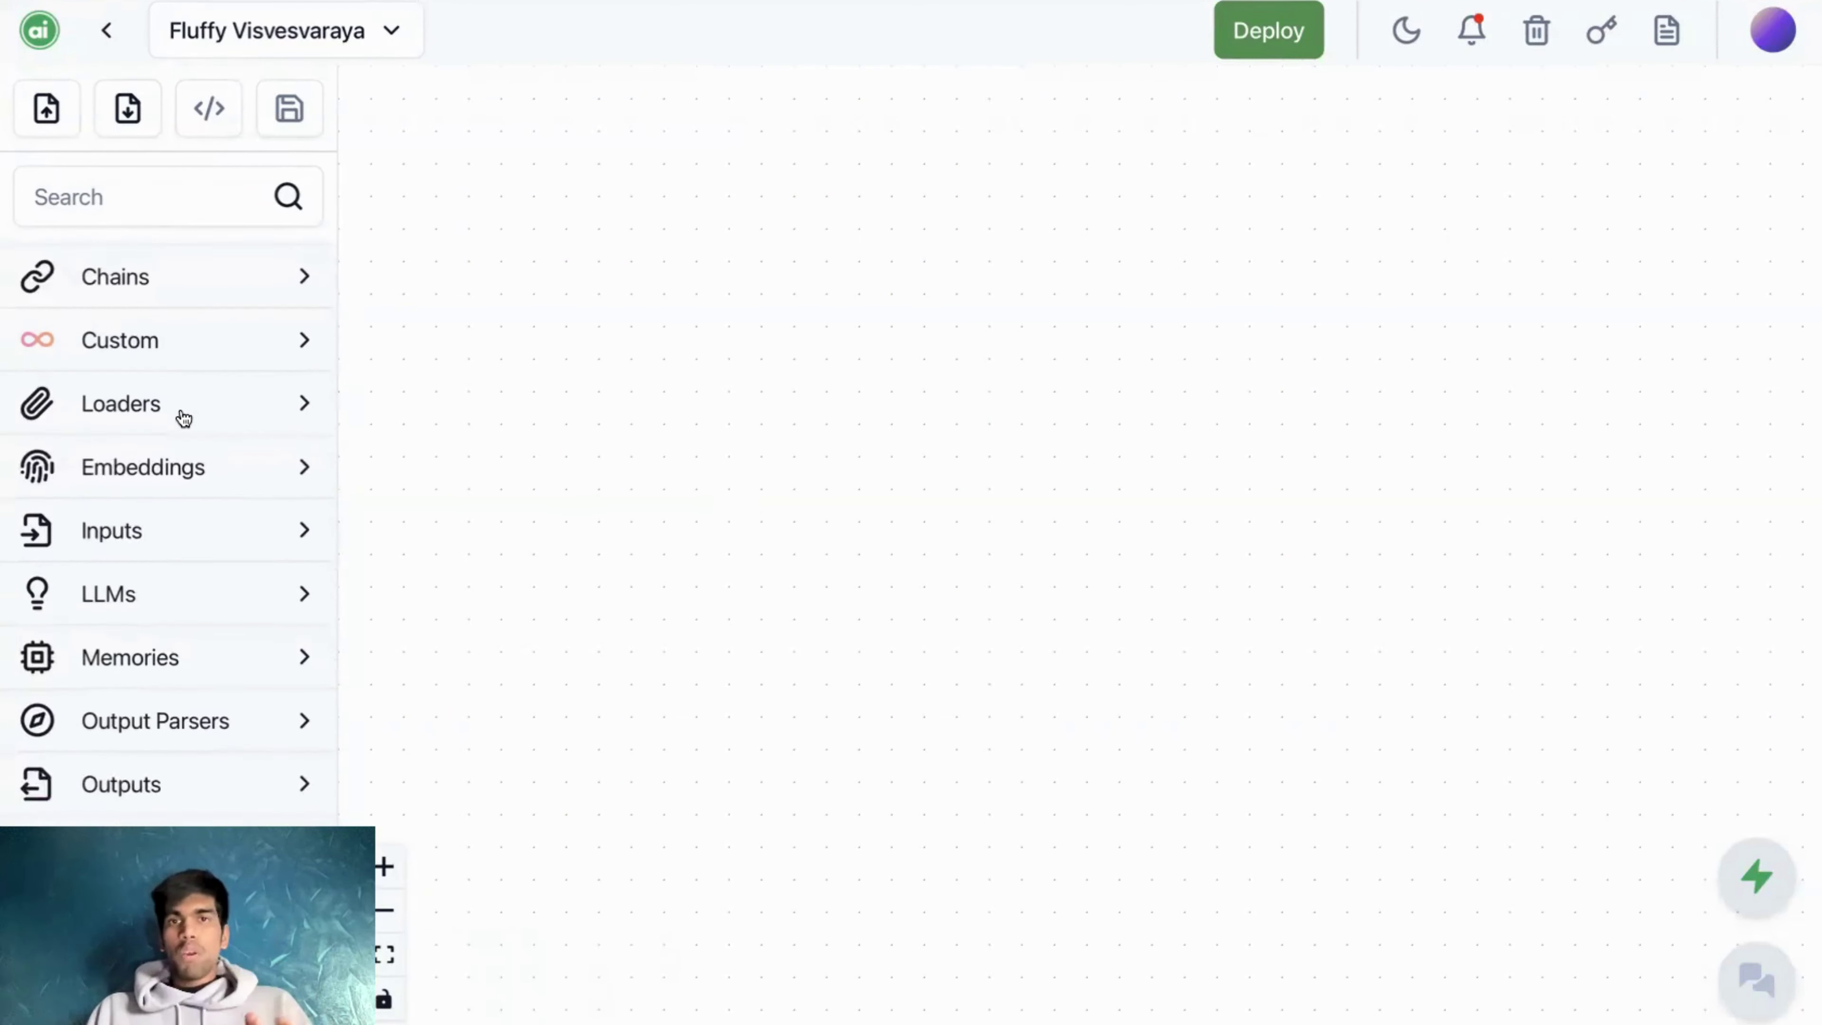
scroll(179, 441, down, 8)
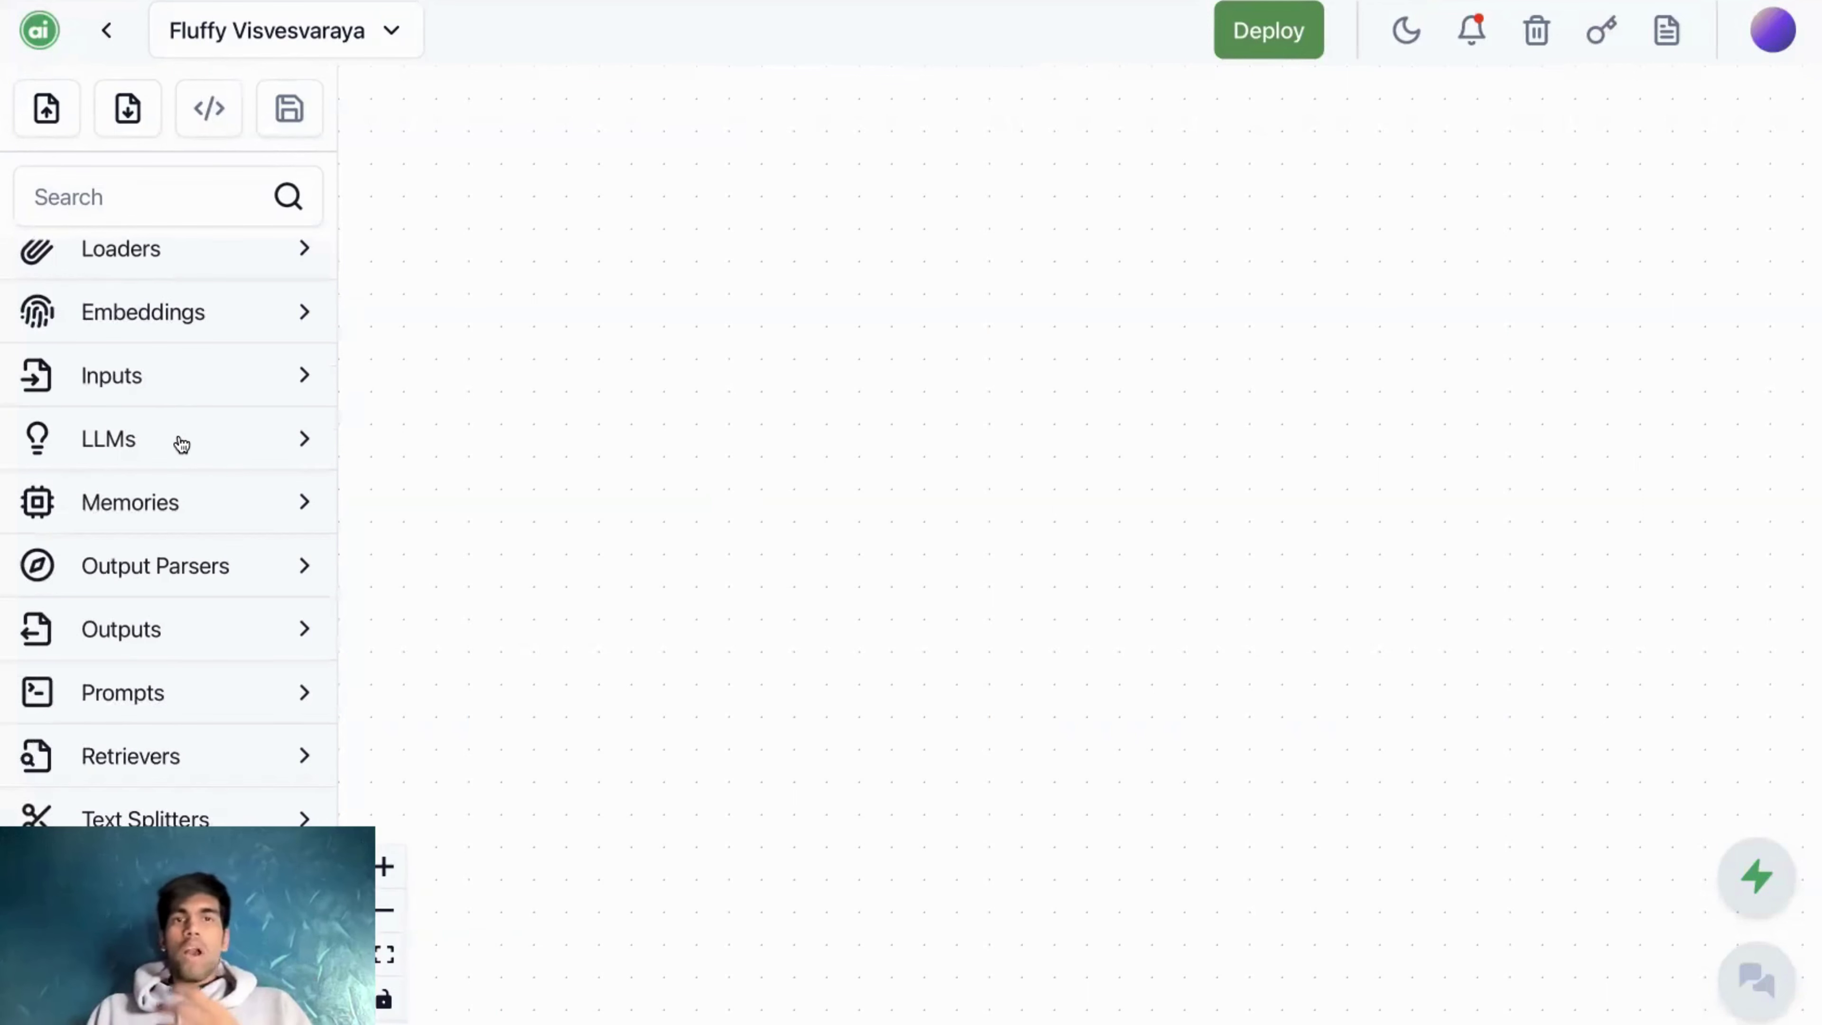
scroll(167, 482, down, 1)
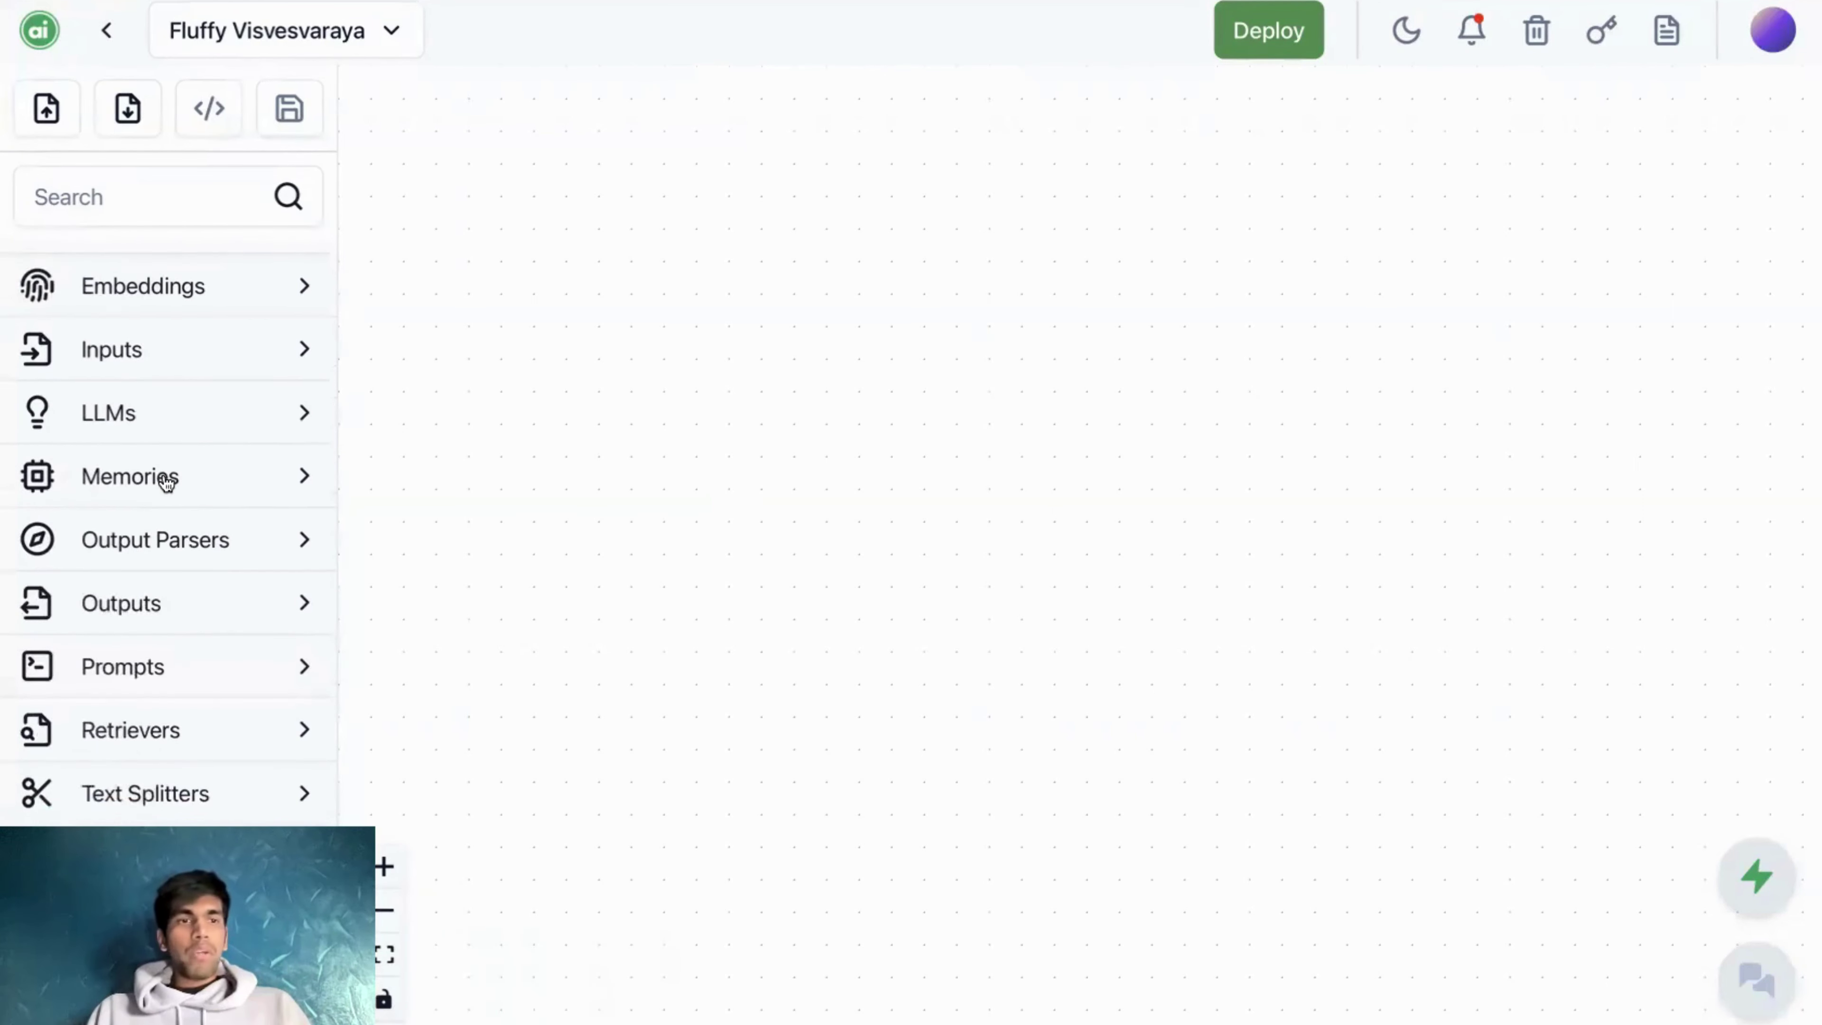
scroll(166, 482, down, 1)
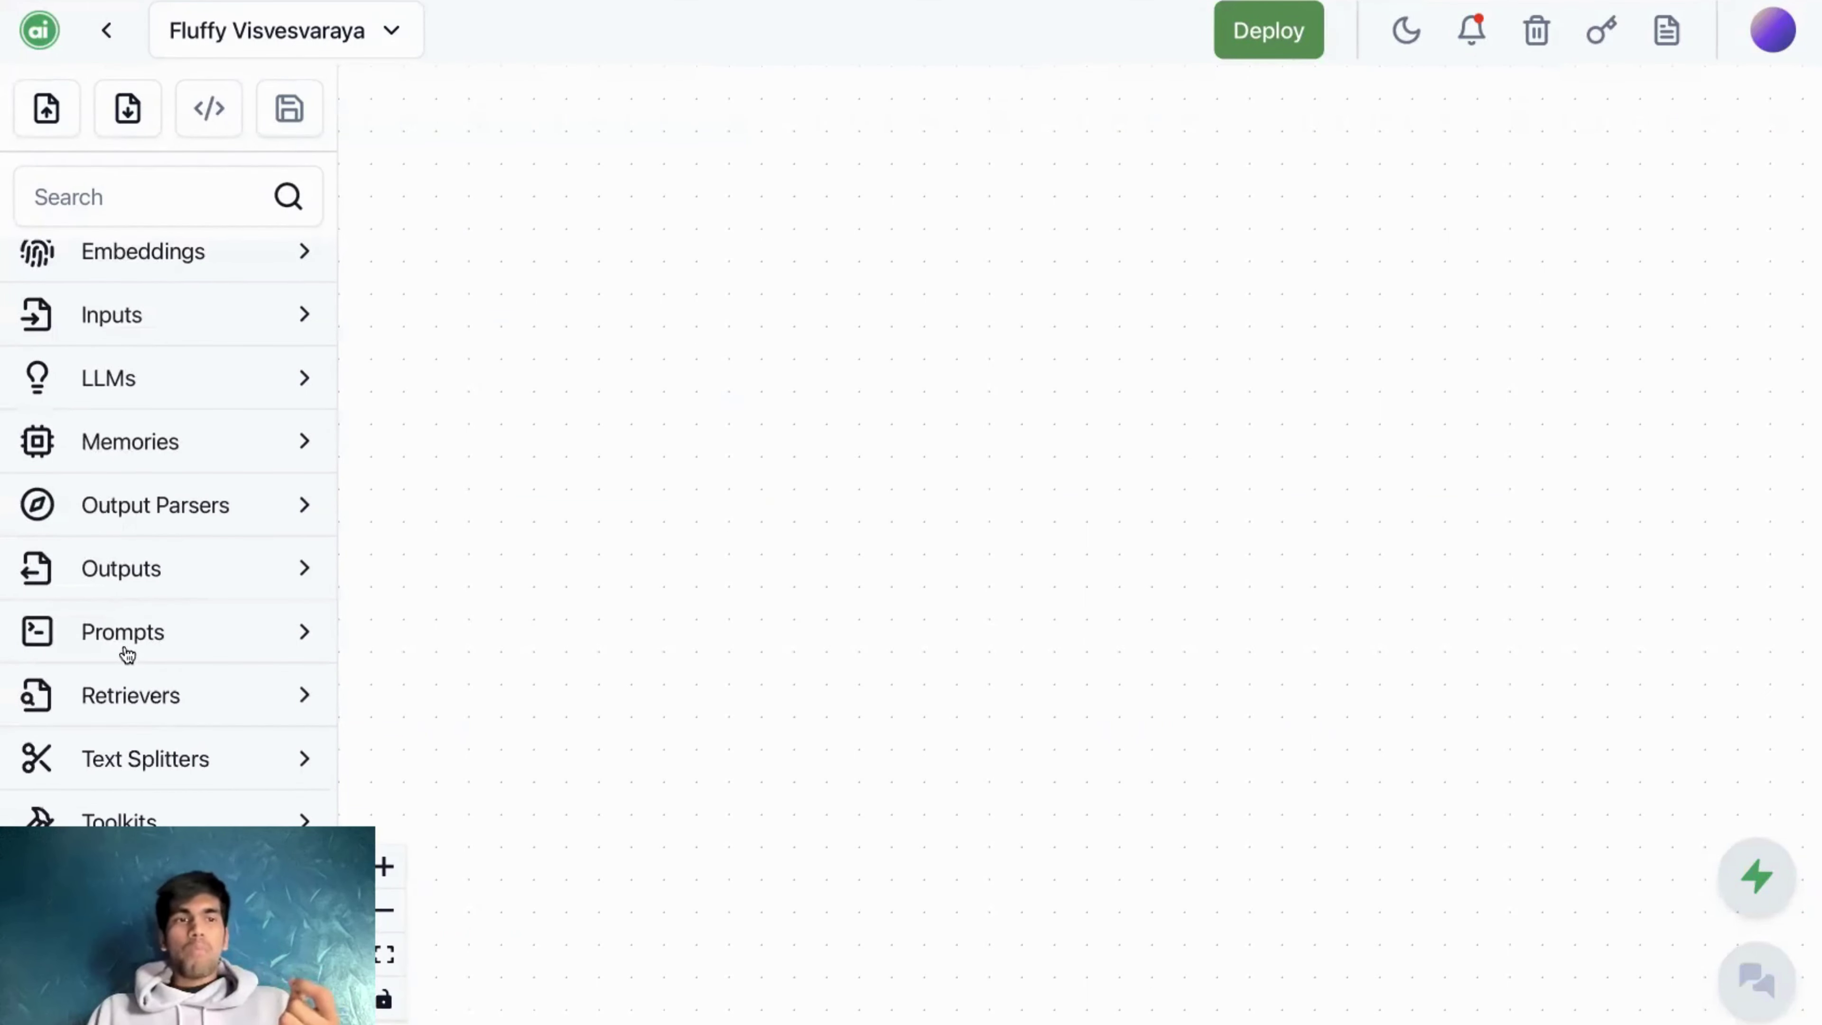
click(129, 631)
scroll(129, 632, down, 5)
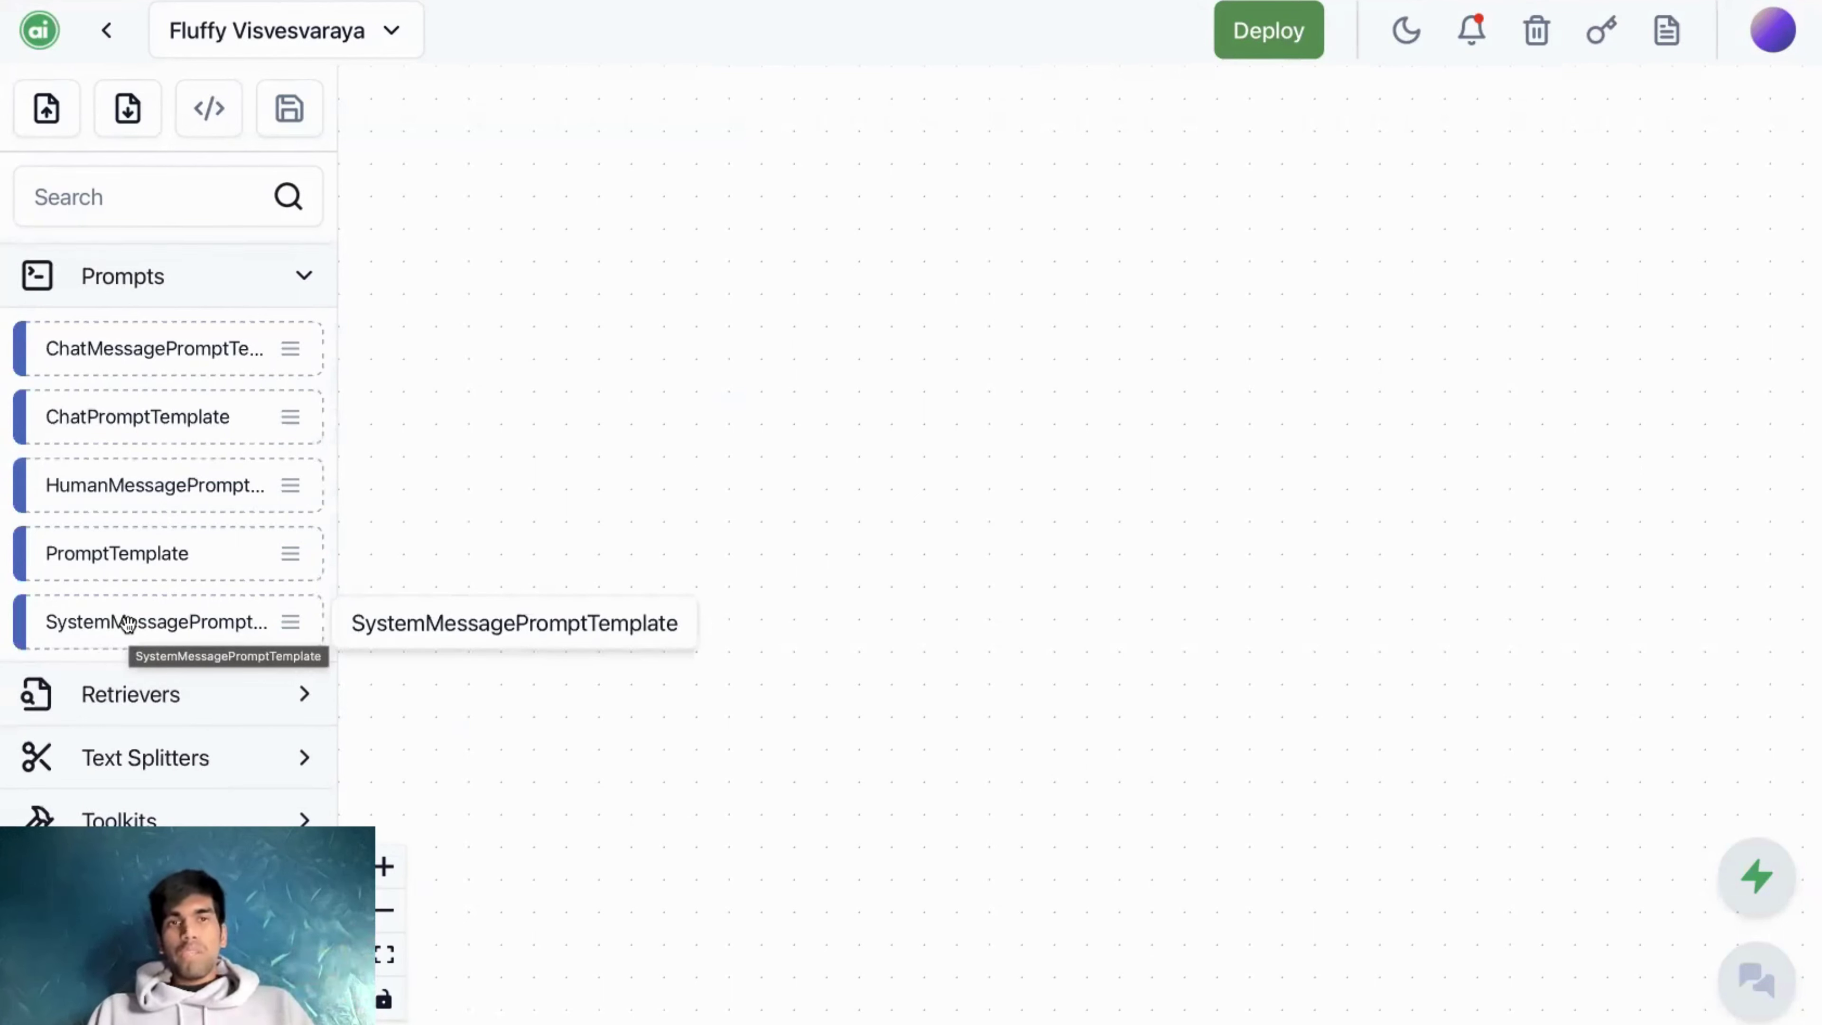
scroll(127, 623, up, 2)
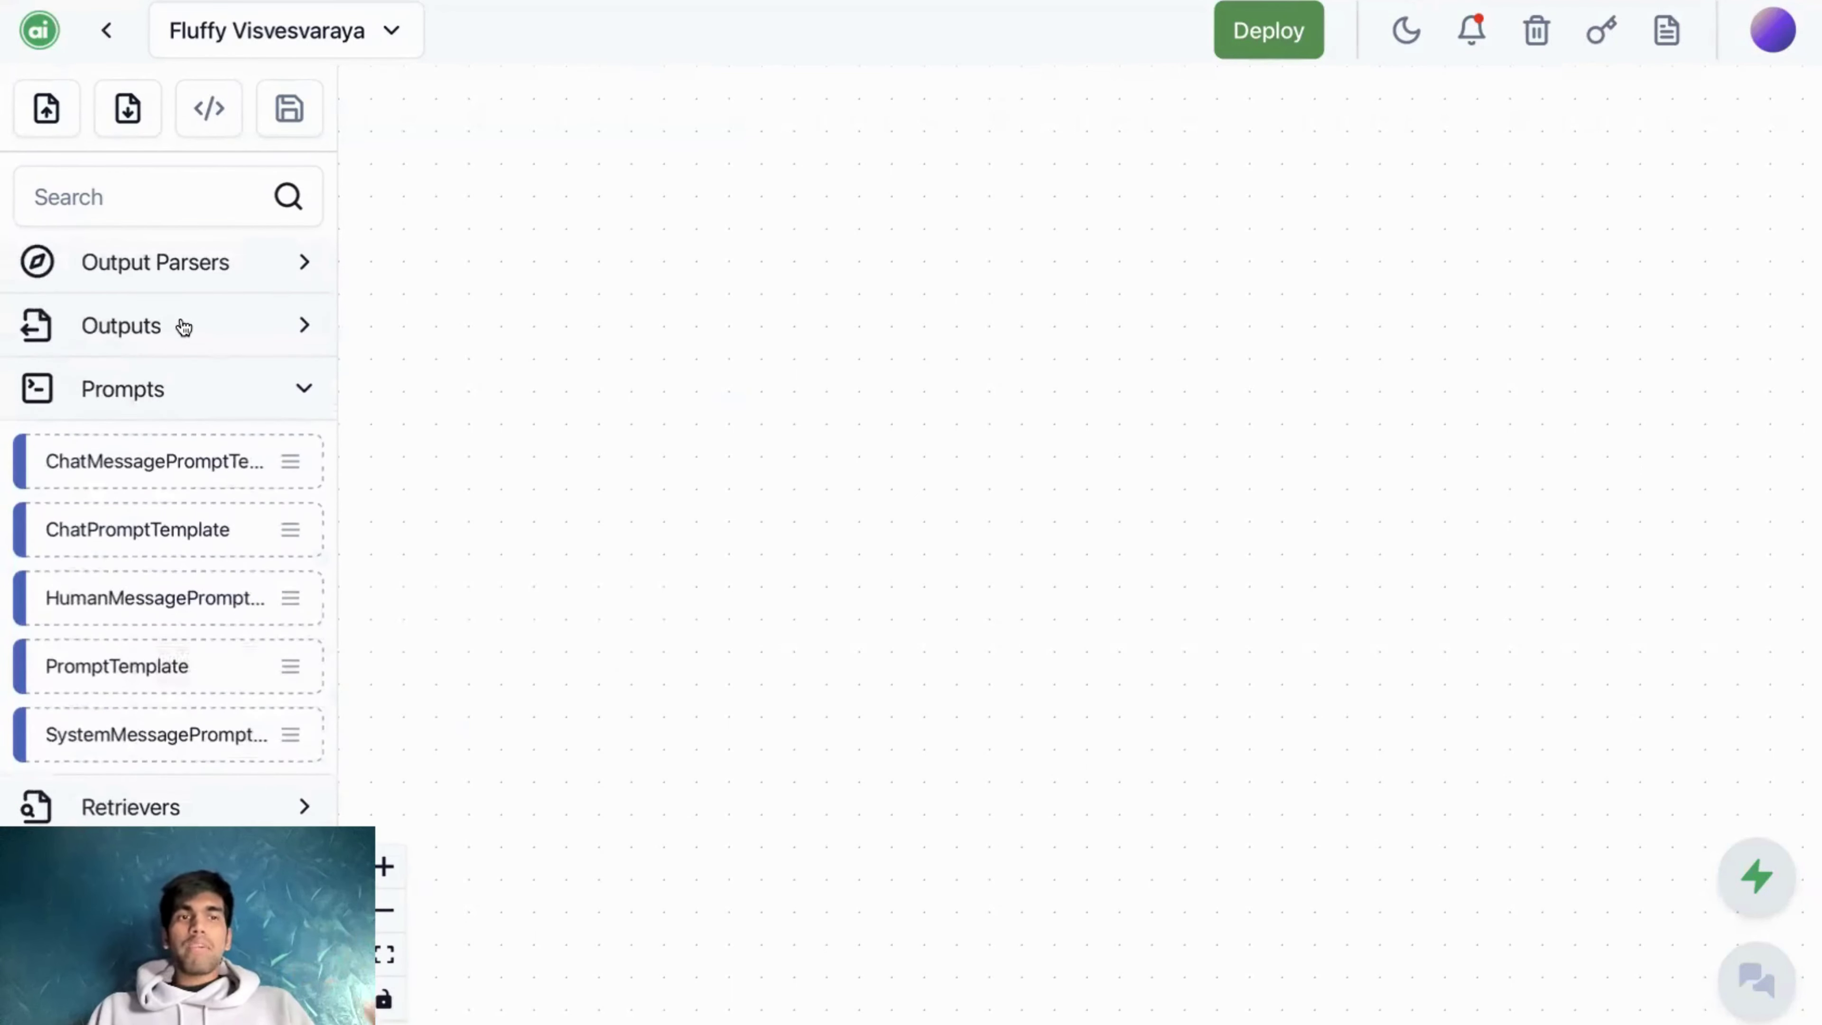
- Examine the components offered under Outputs, Output Parsers and Memories
click(184, 326)
scroll(184, 317, up, 1)
click(183, 318)
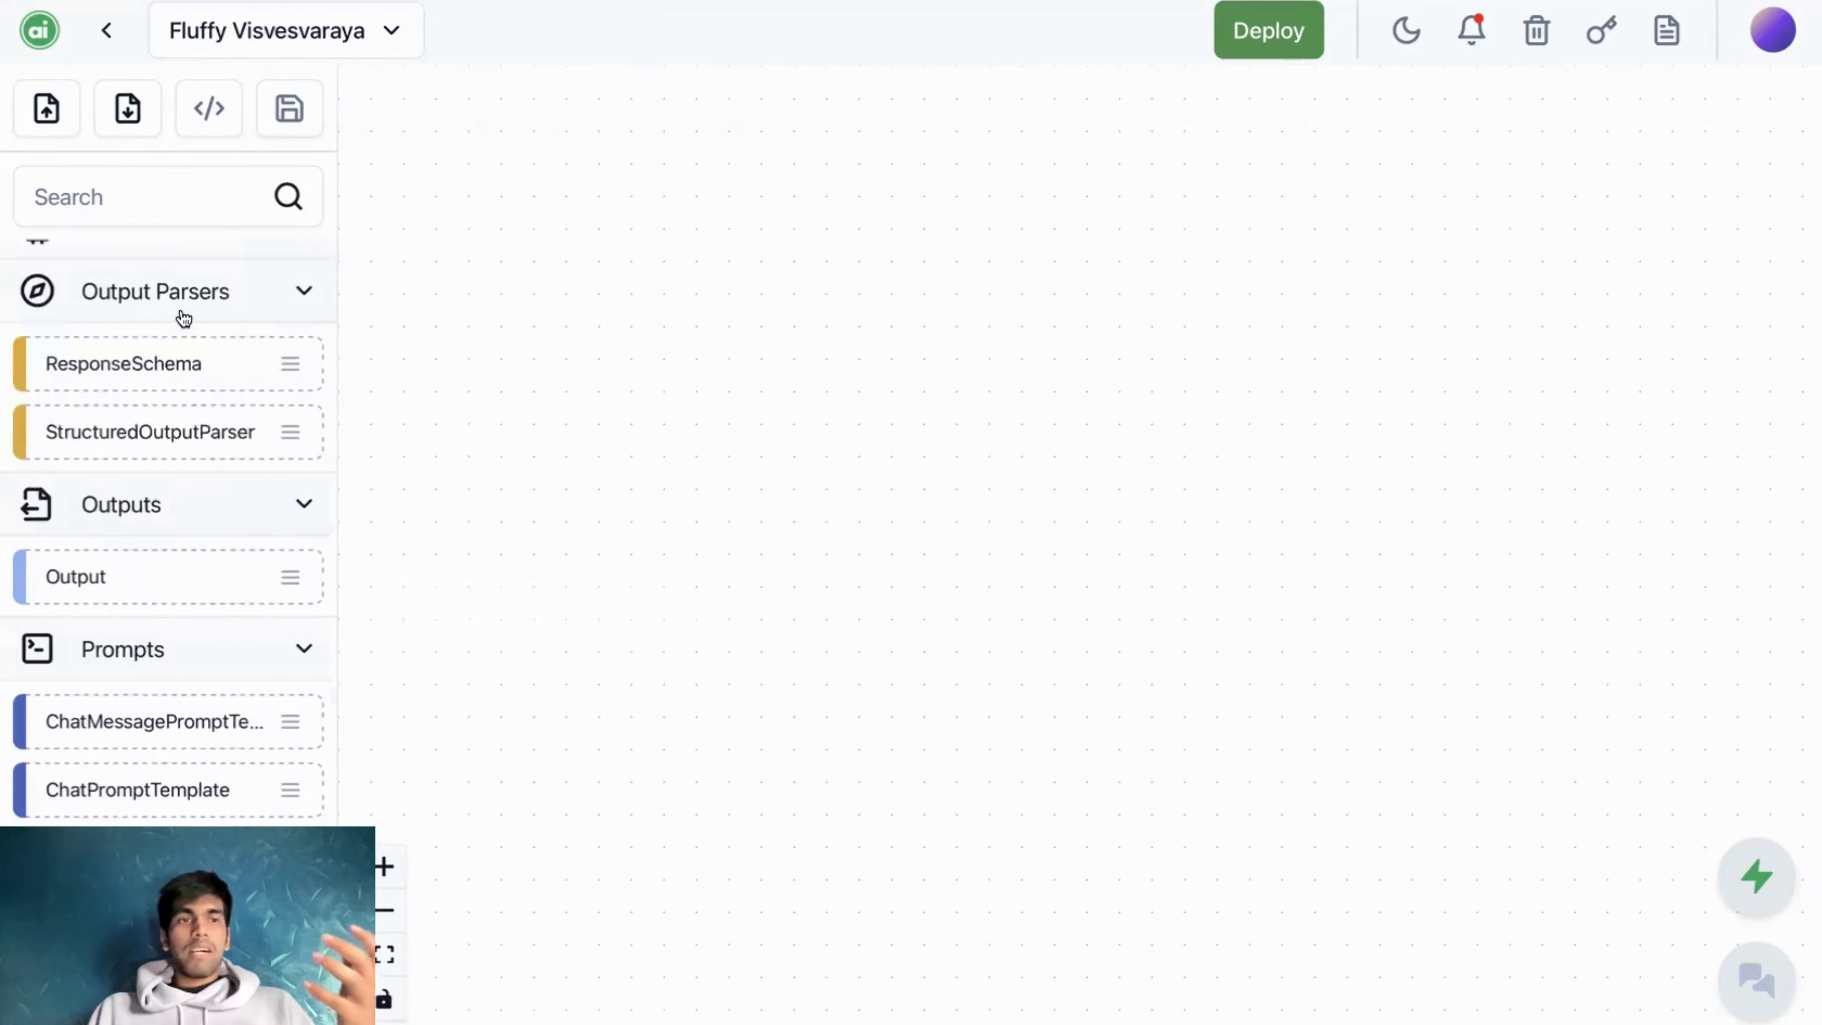
scroll(166, 370, up, 3)
click(164, 439)
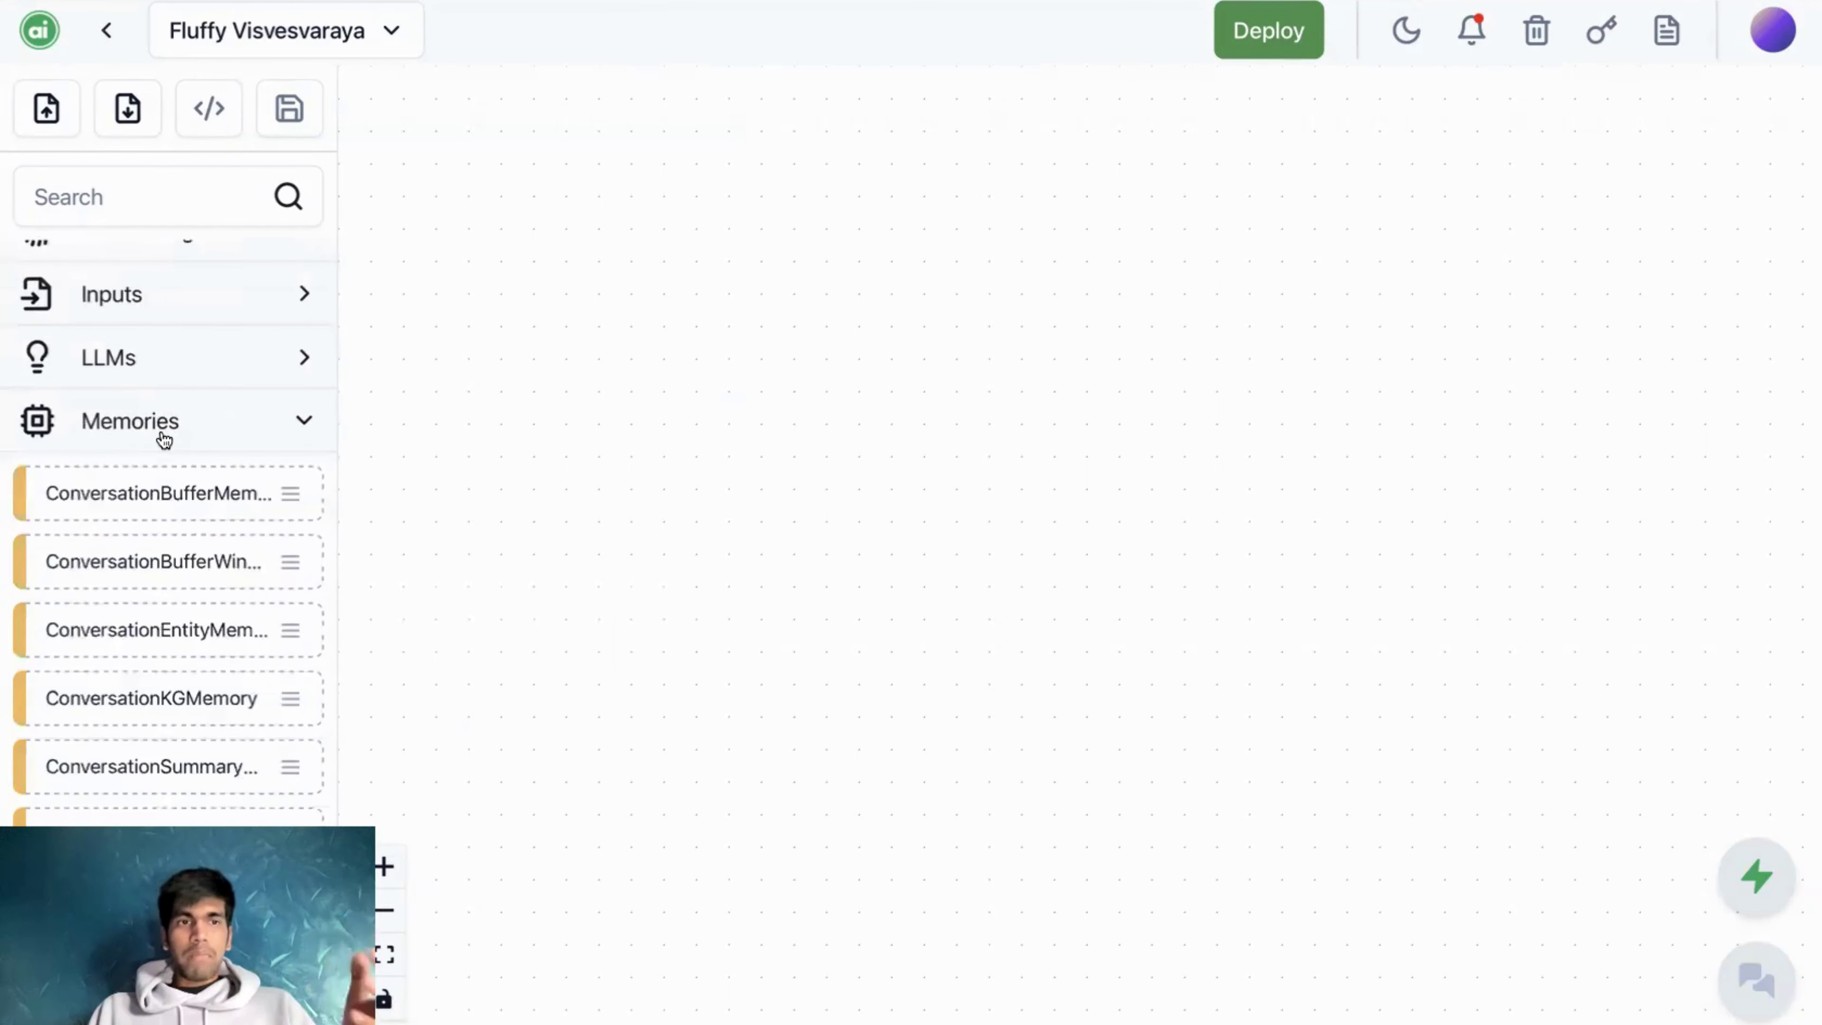
scroll(163, 452, down, 4)
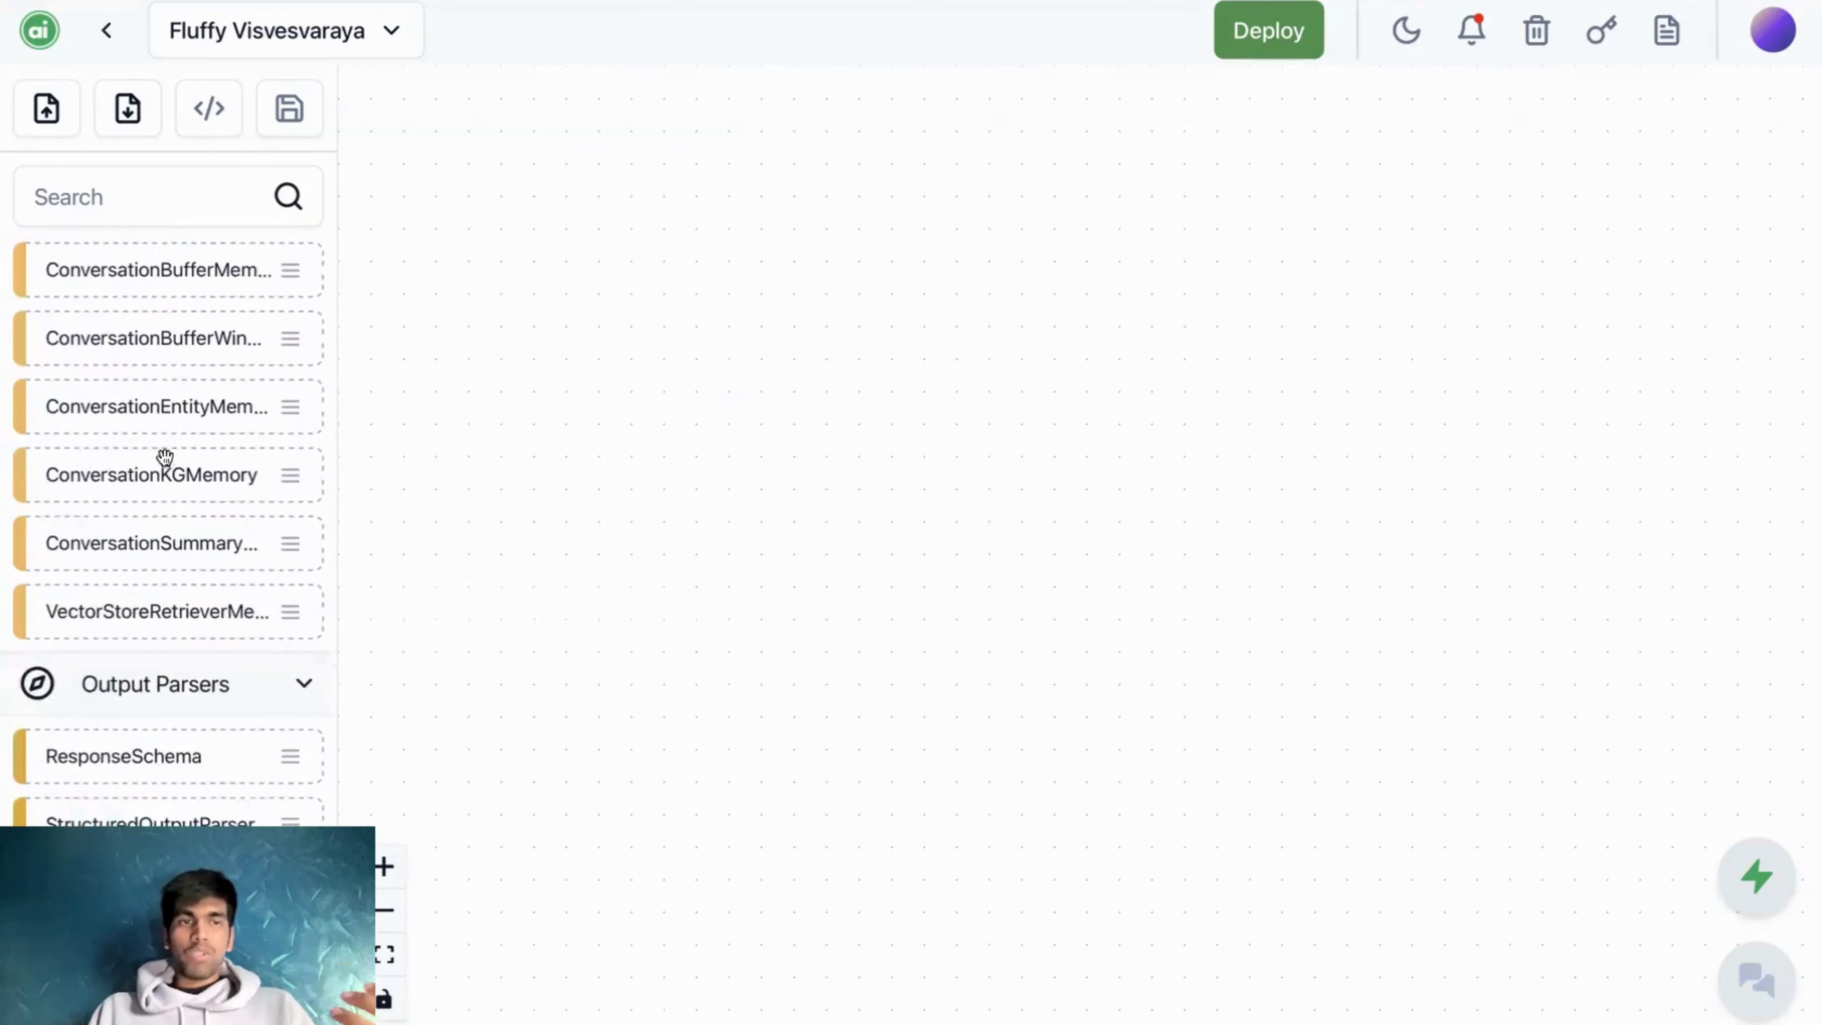
scroll(164, 457, down, 5)
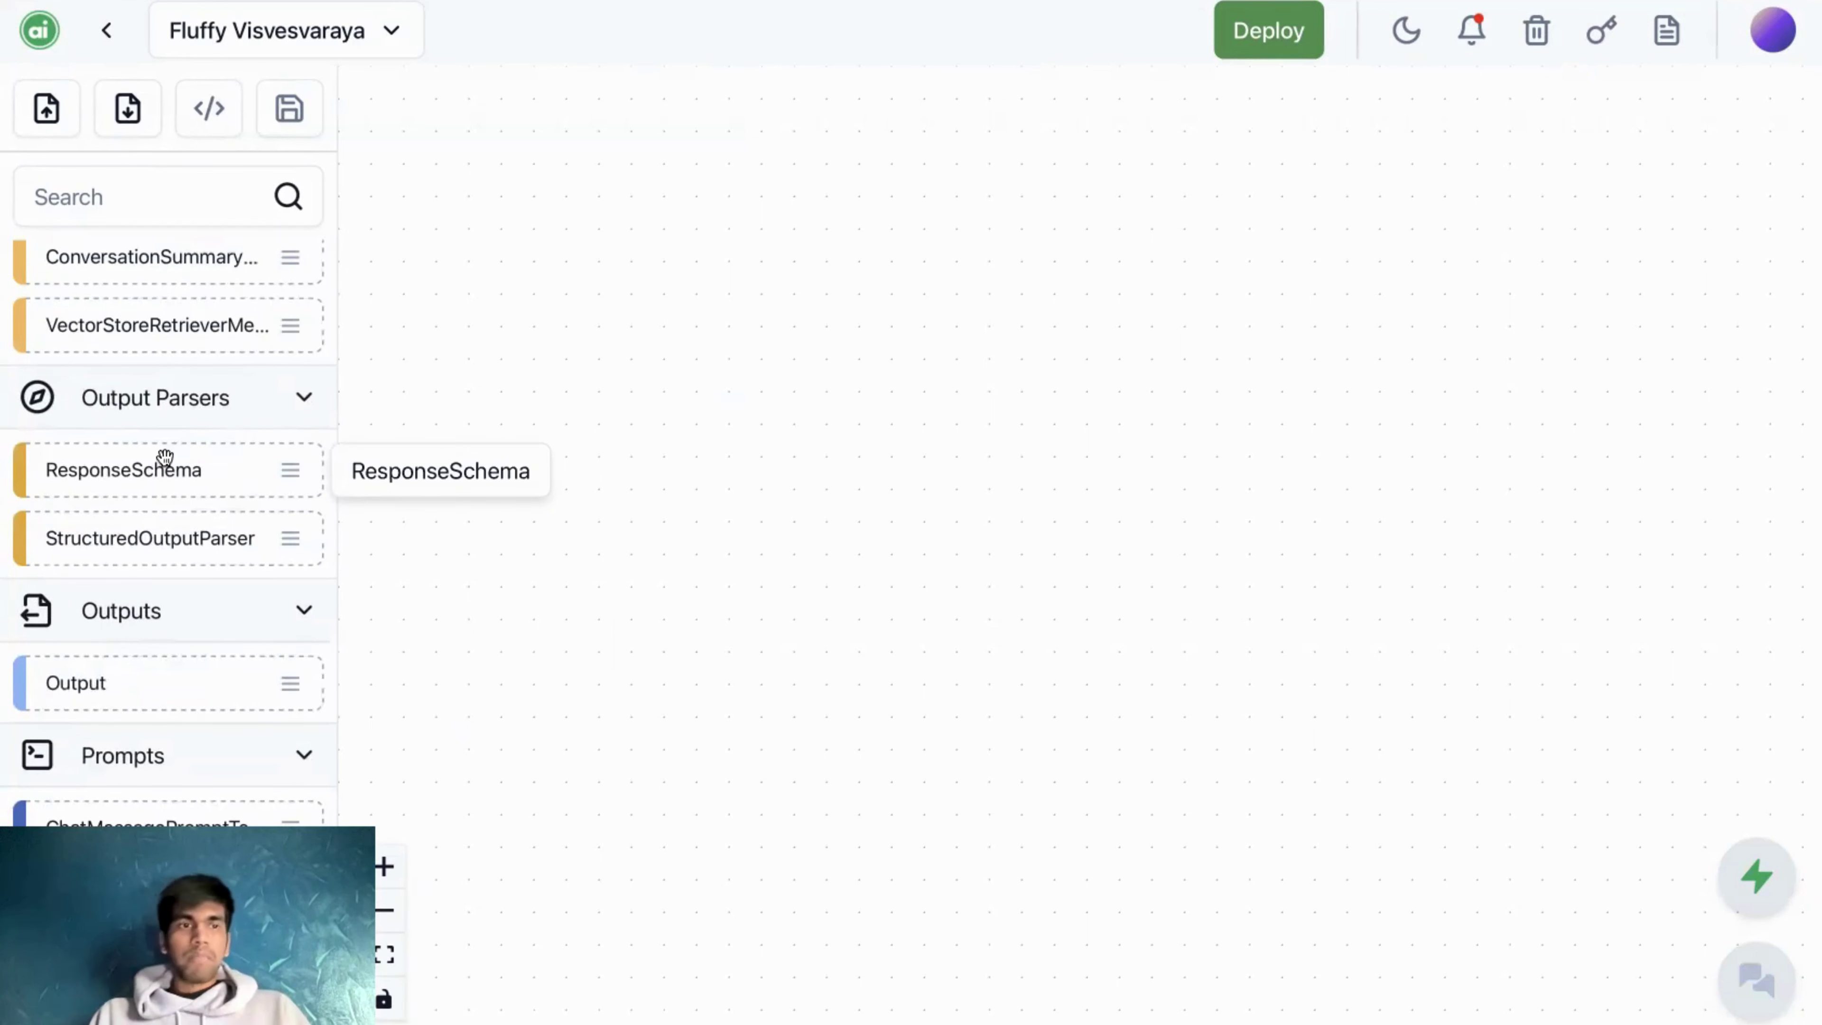
- Add a PromptTemplate component from the Prompts category to the empty canvas
scroll(162, 460, down, 4)
scroll(142, 533, down, 4)
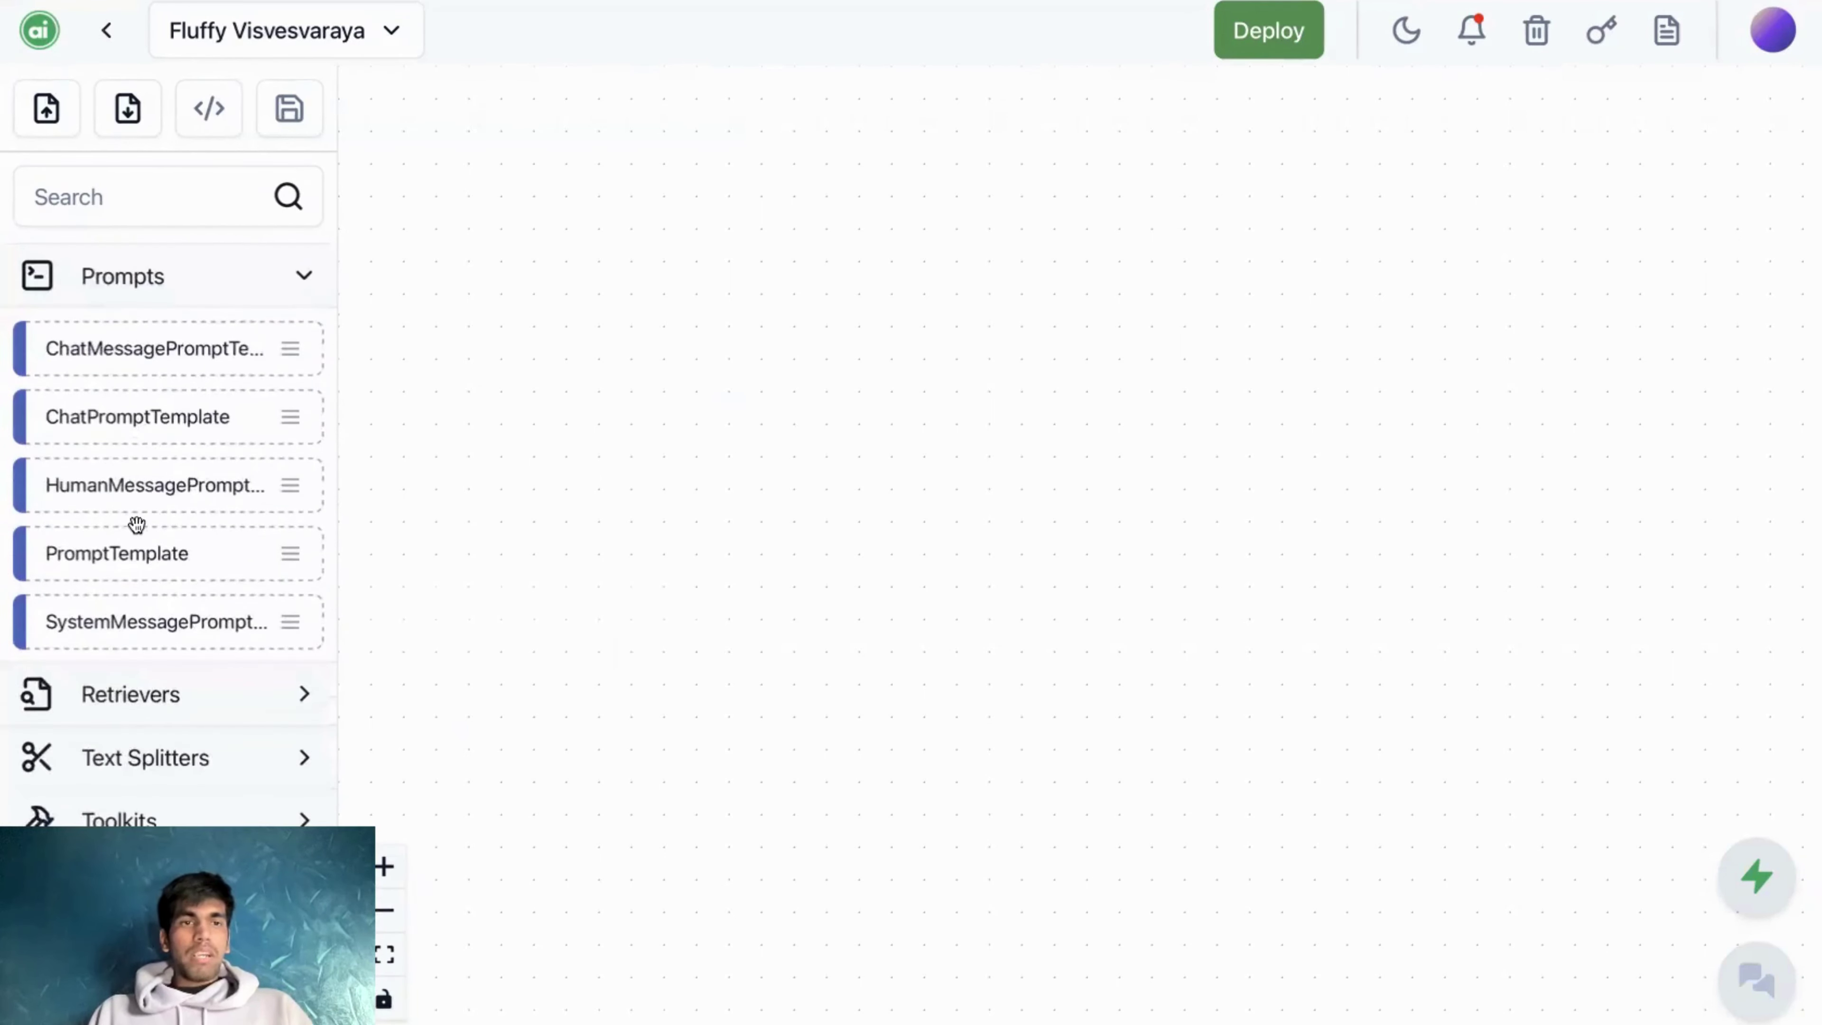
drag(122, 566, 604, 269)
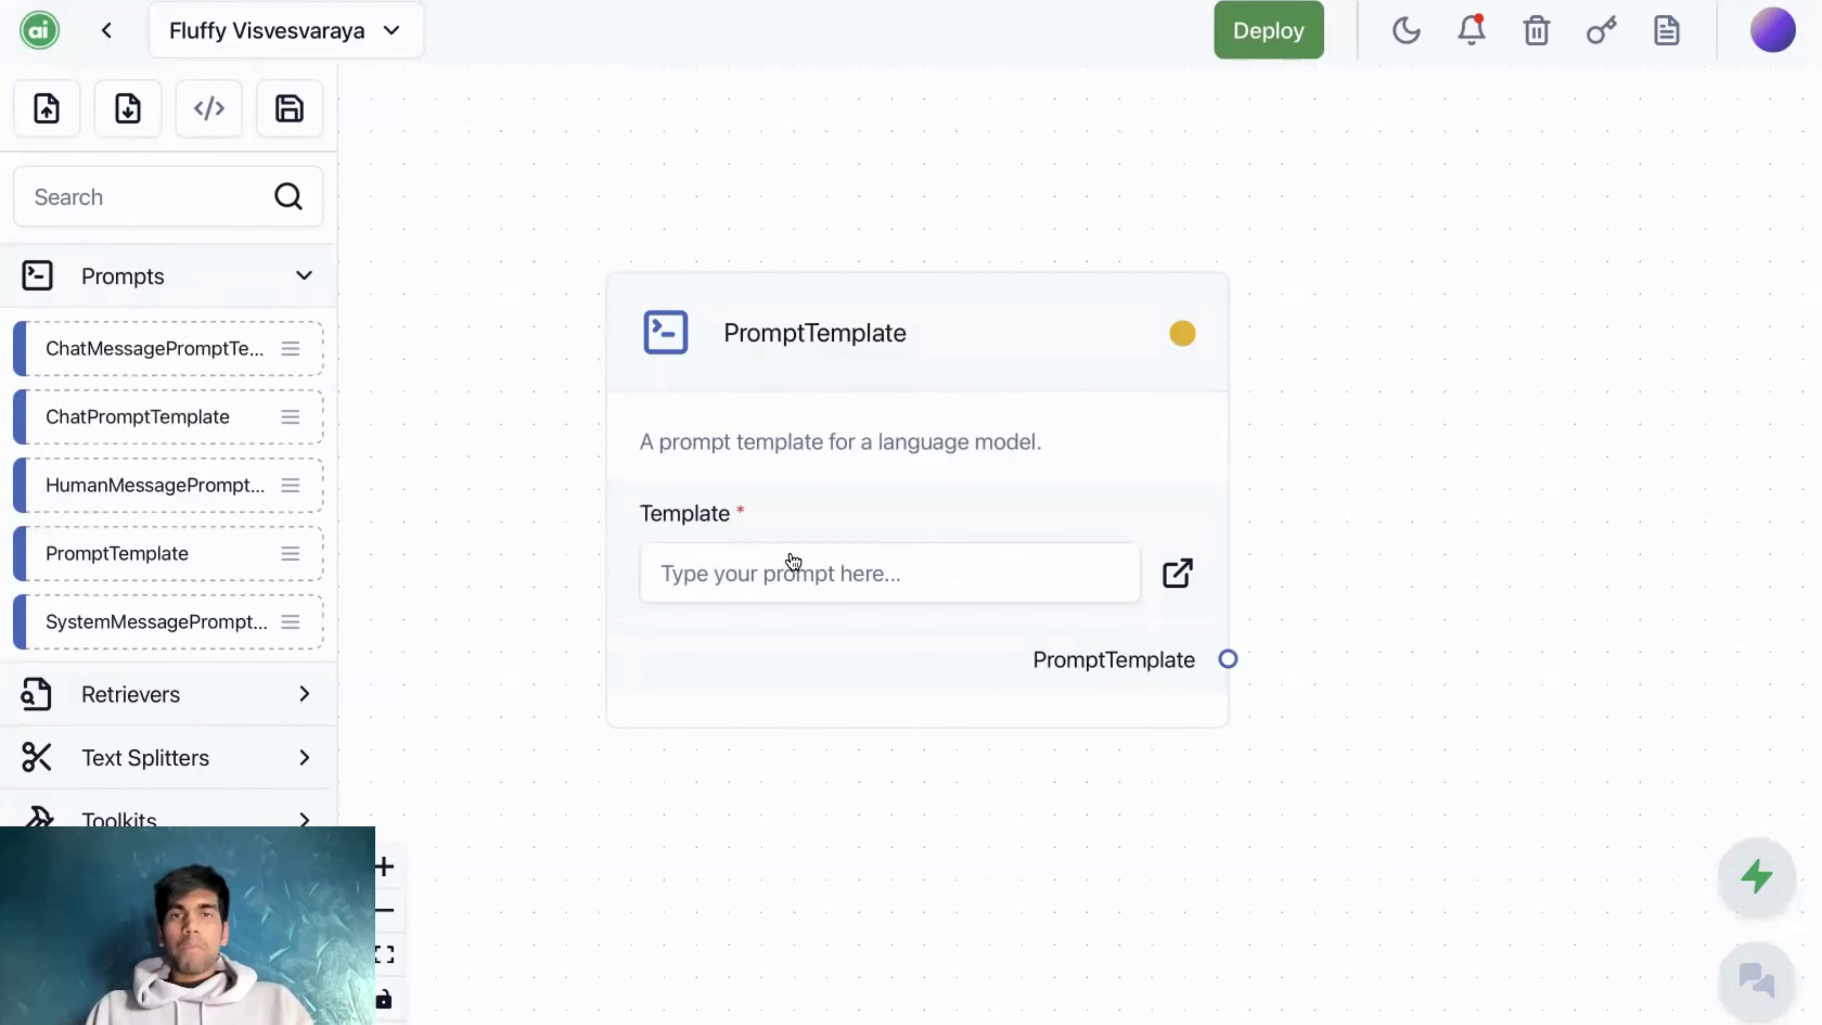
- Write "You are an AI assistant that answers the user query truthfully." as the first line of the PromptTemplate's template
click(752, 552)
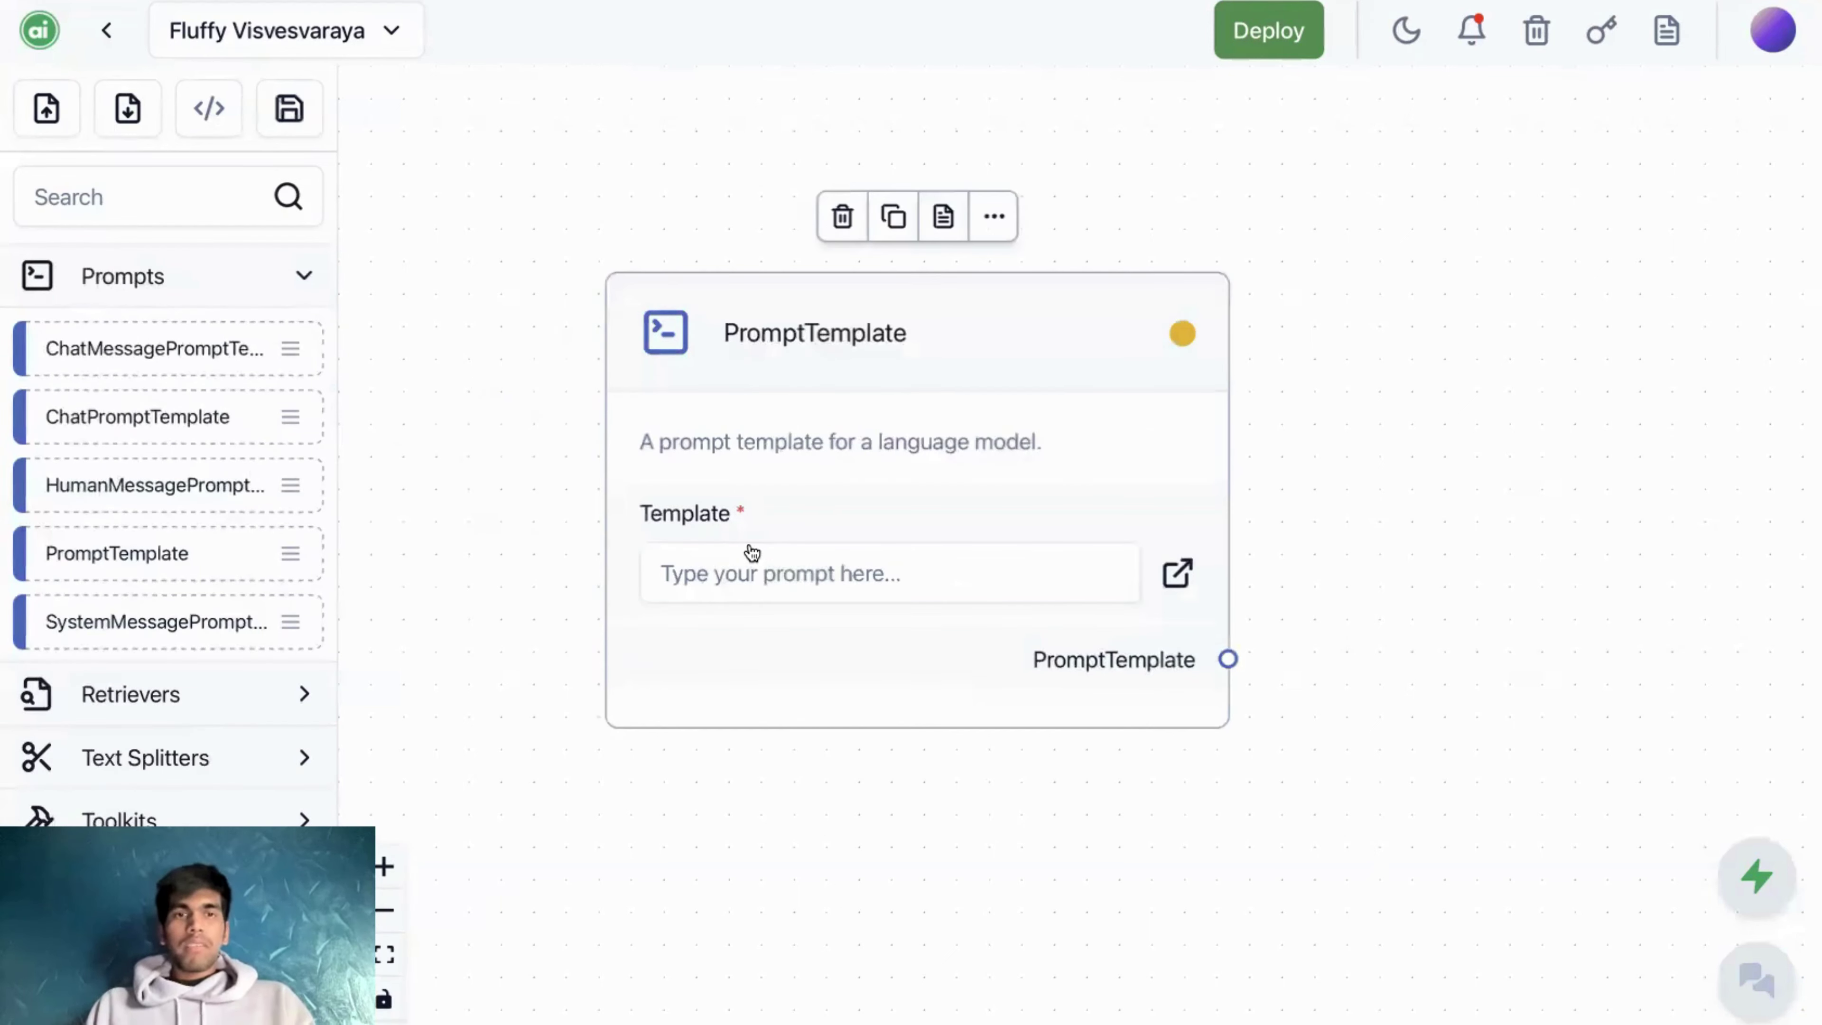
click(765, 574)
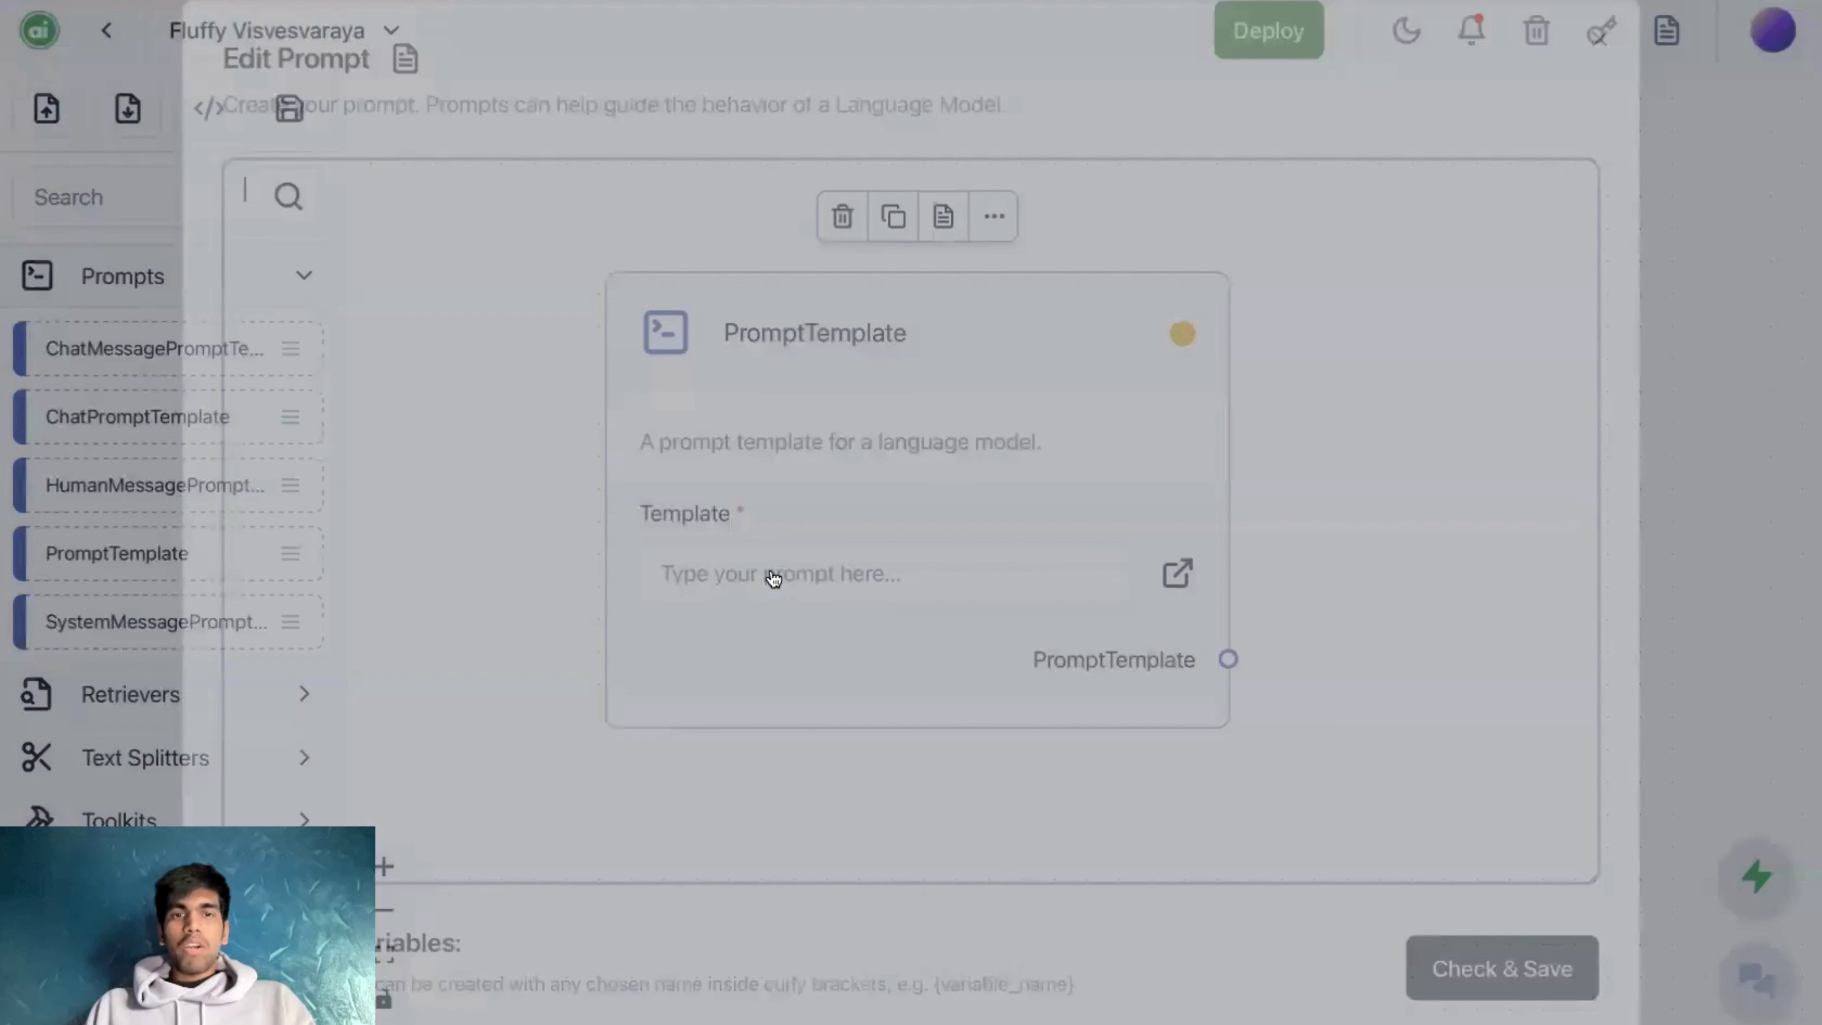
text(Y)
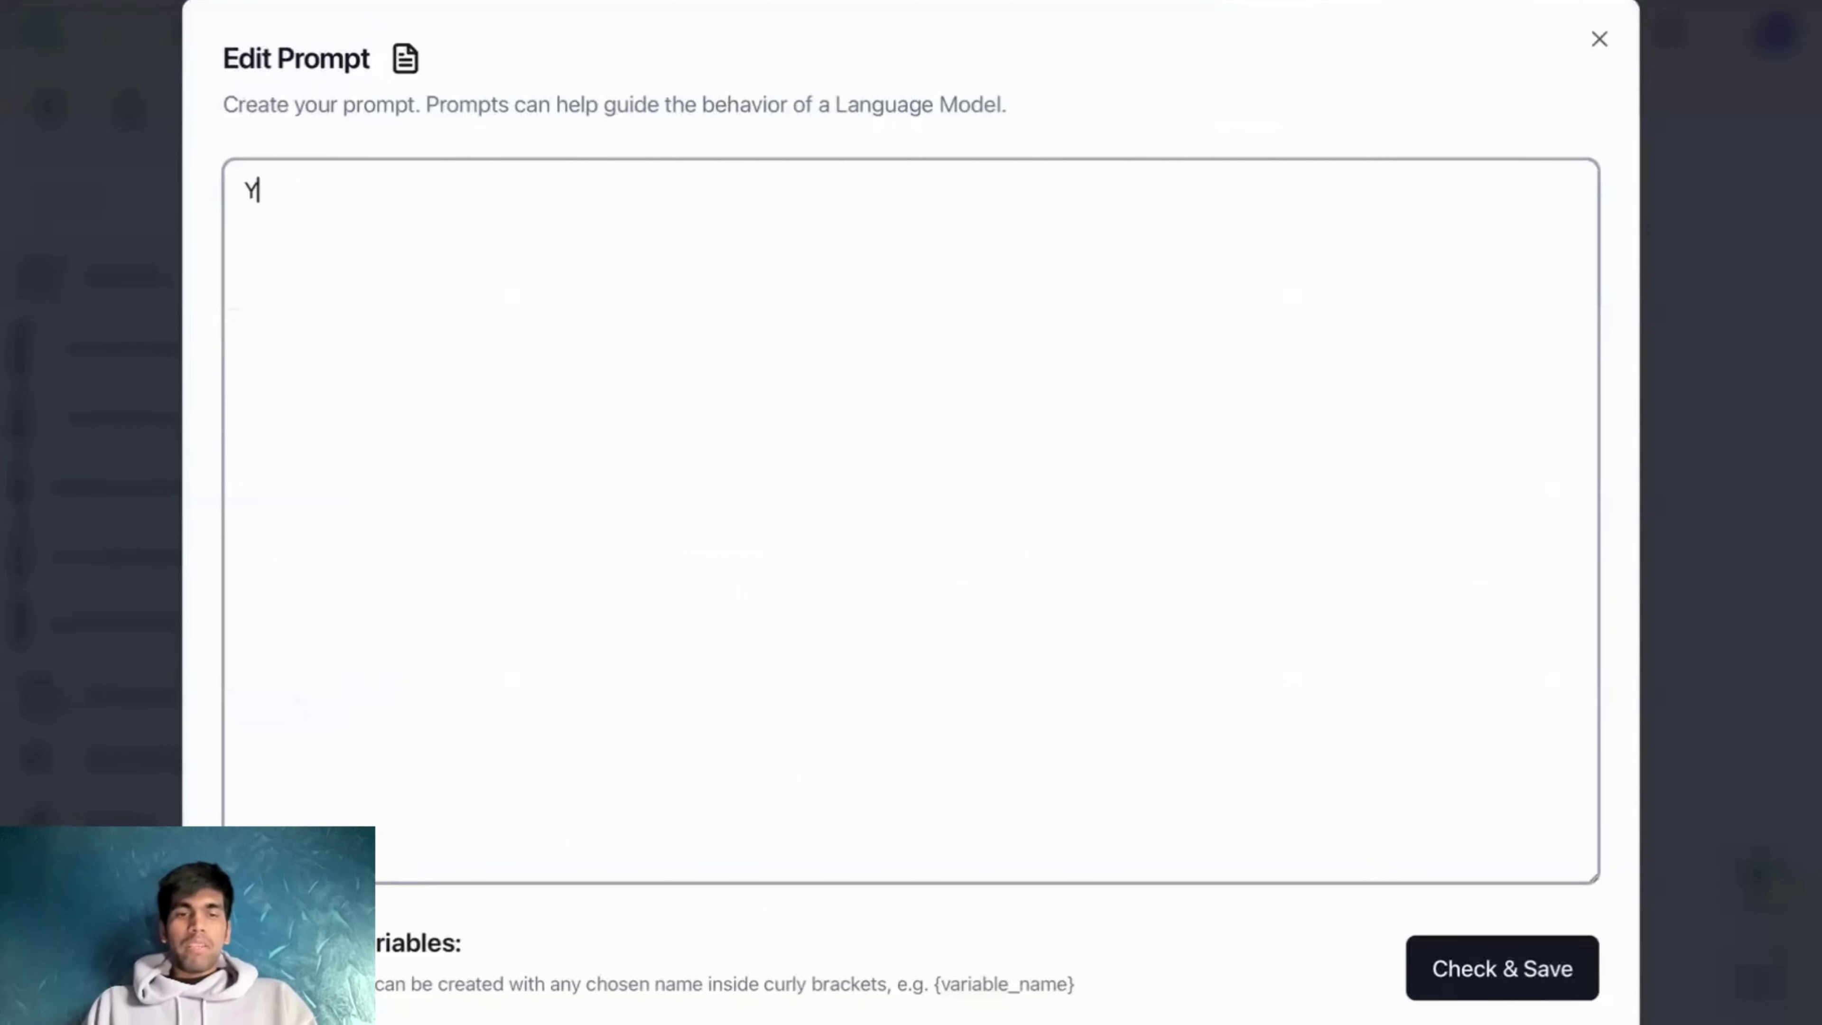
text(ou are )
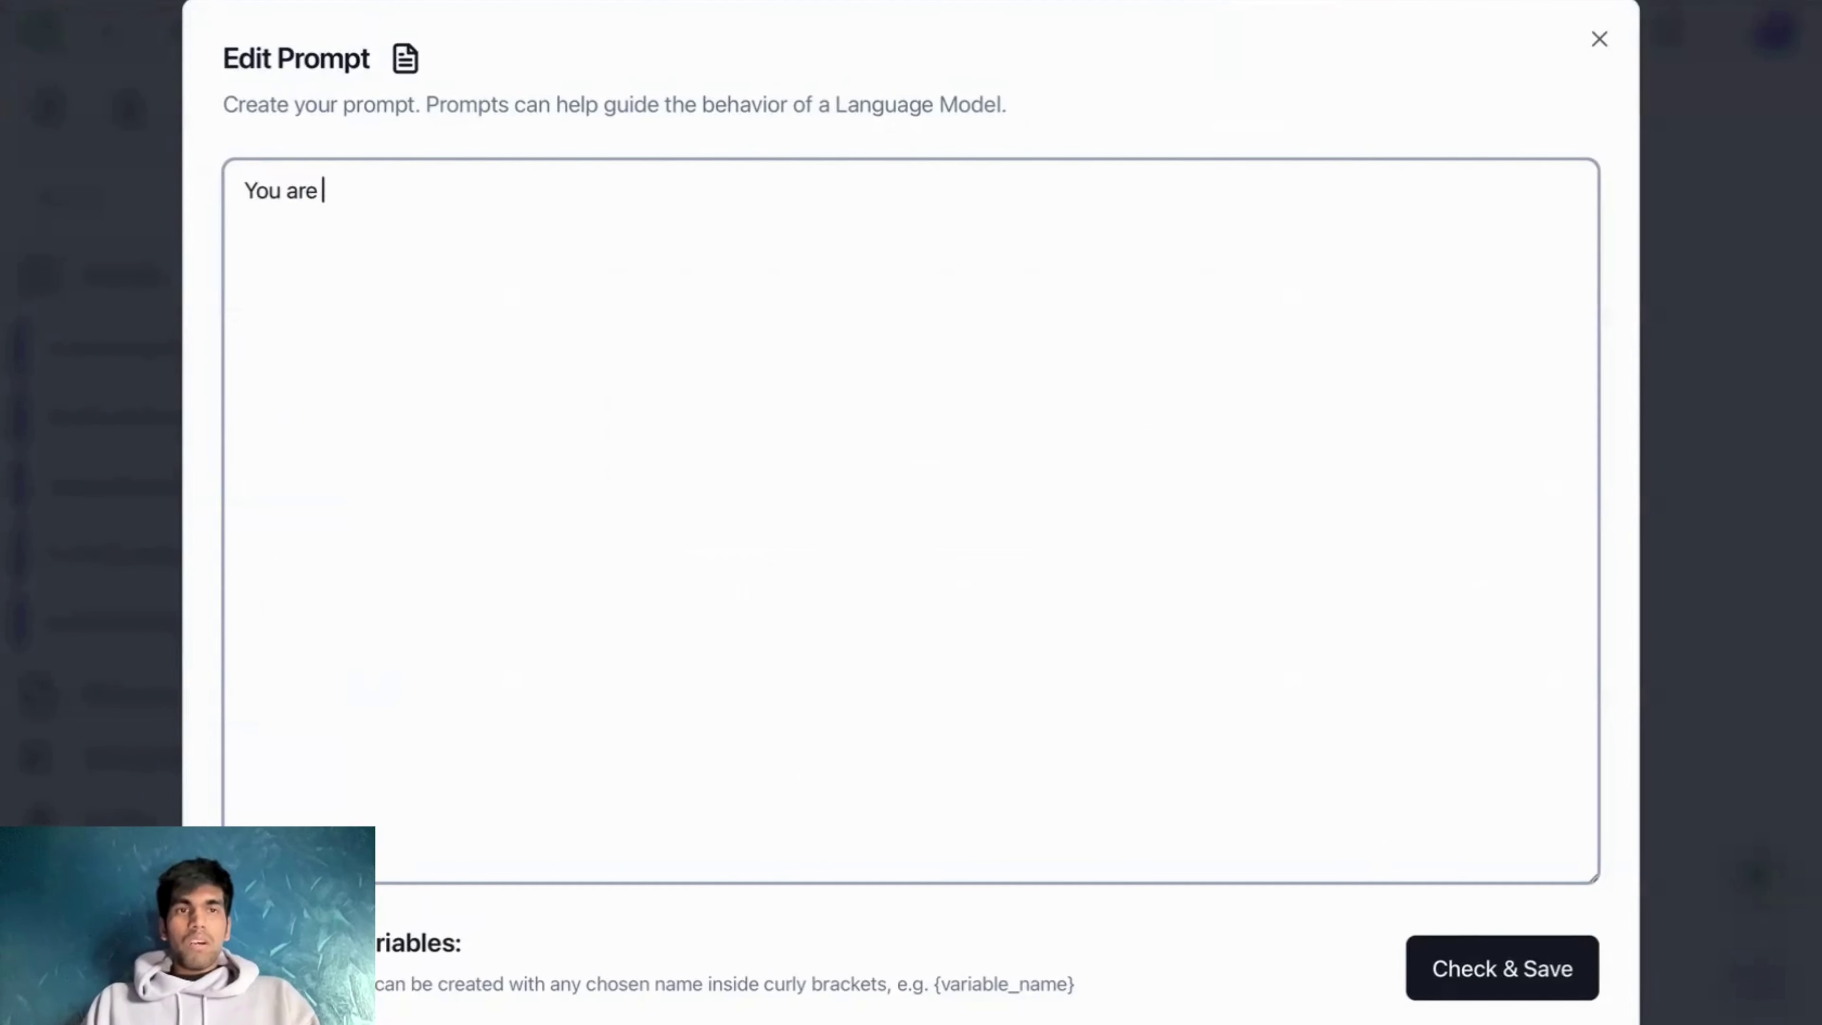
text(an AI ass)
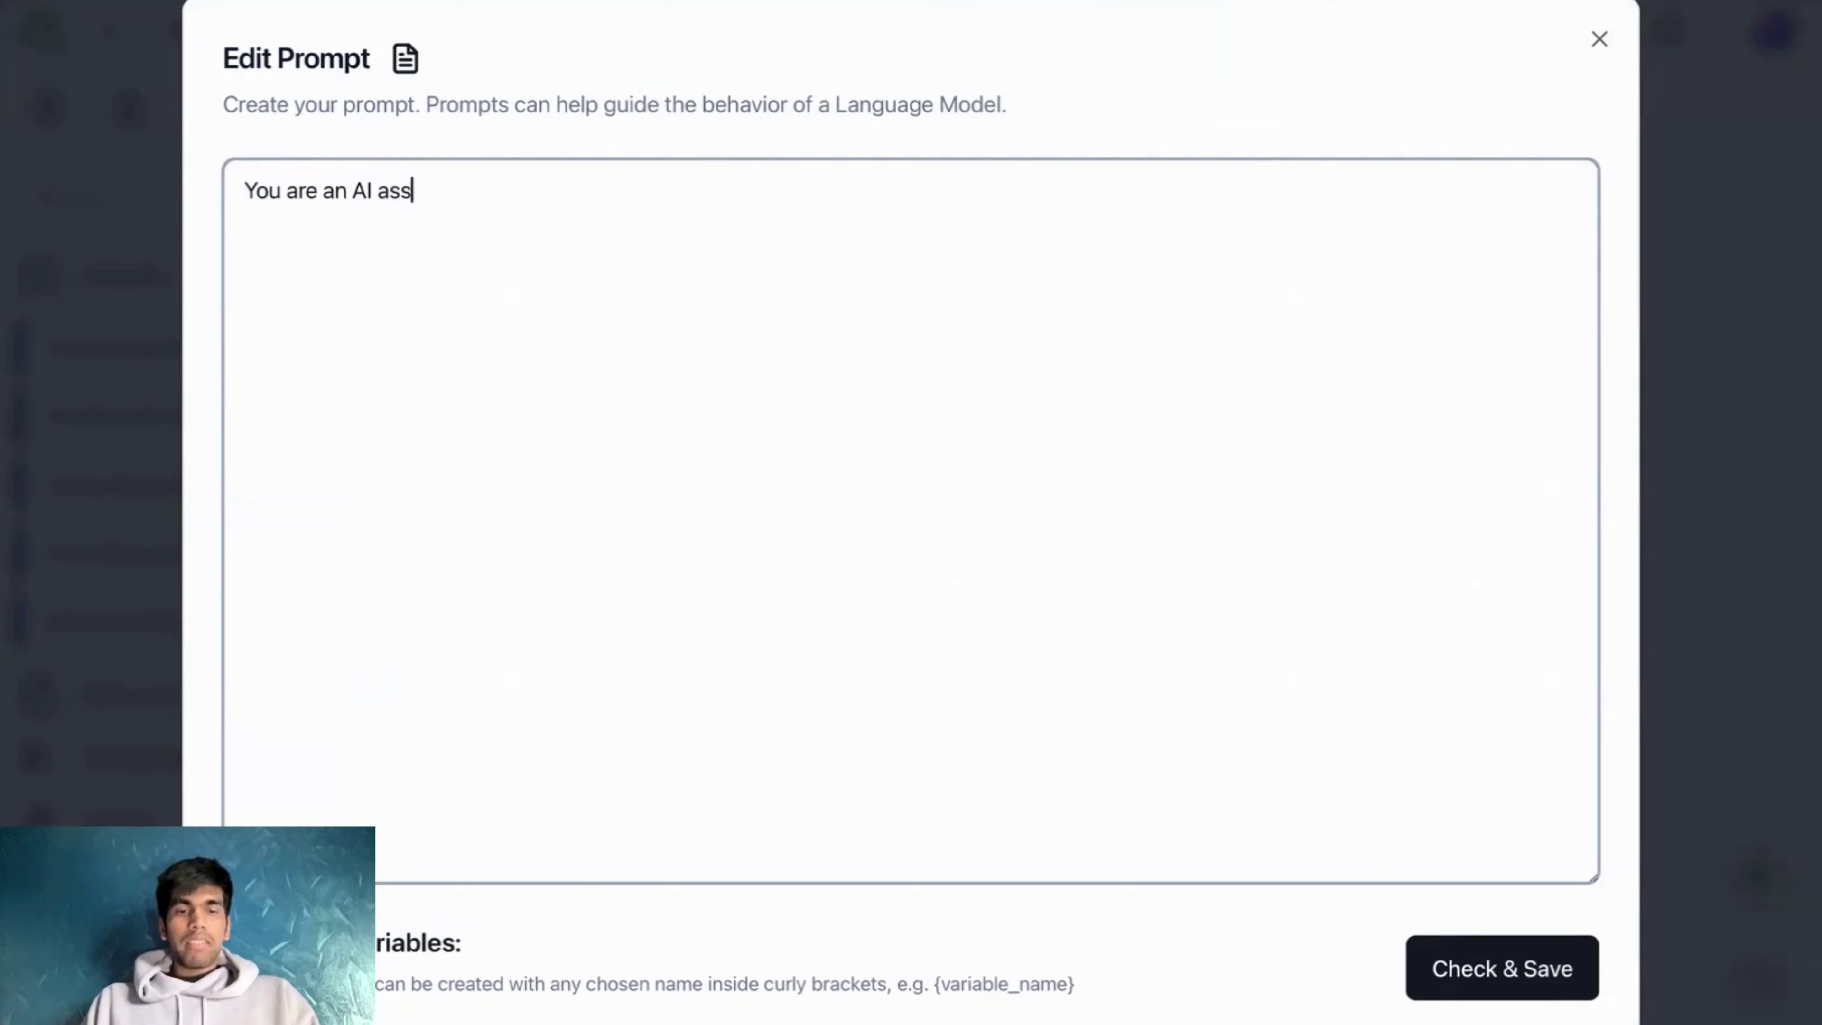
text(istant that)
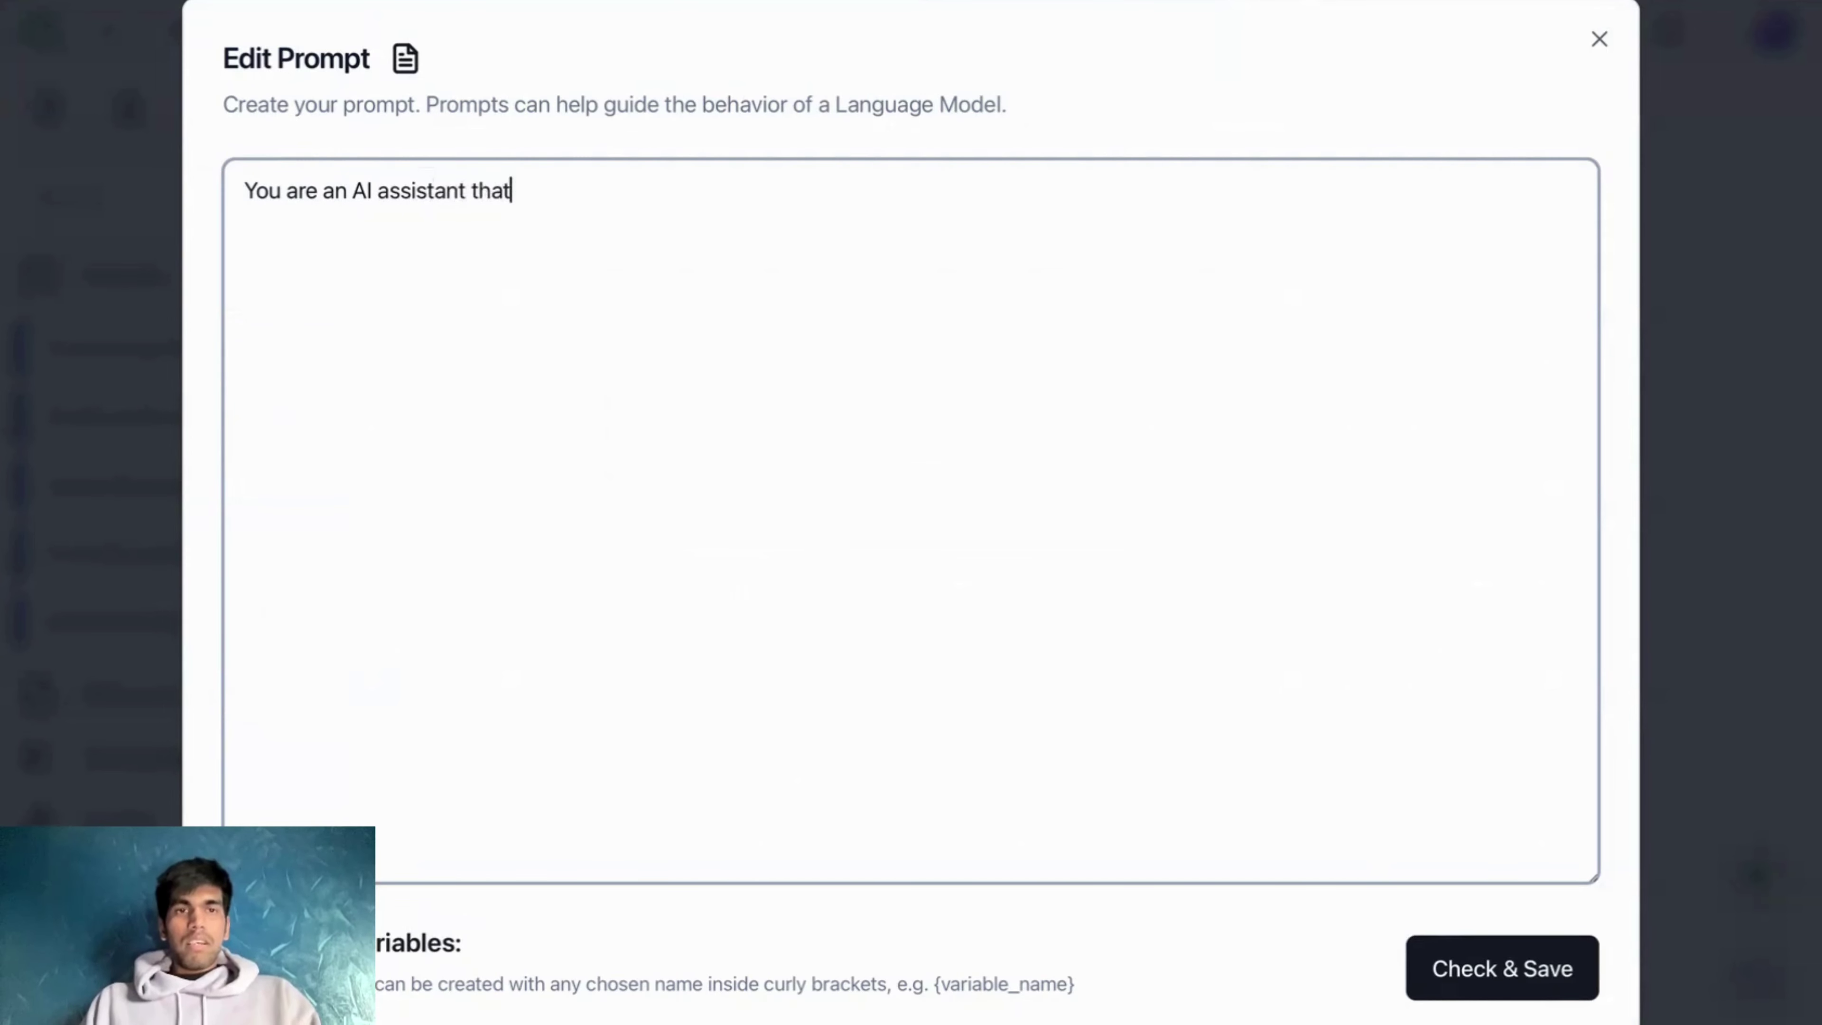
text( answers )
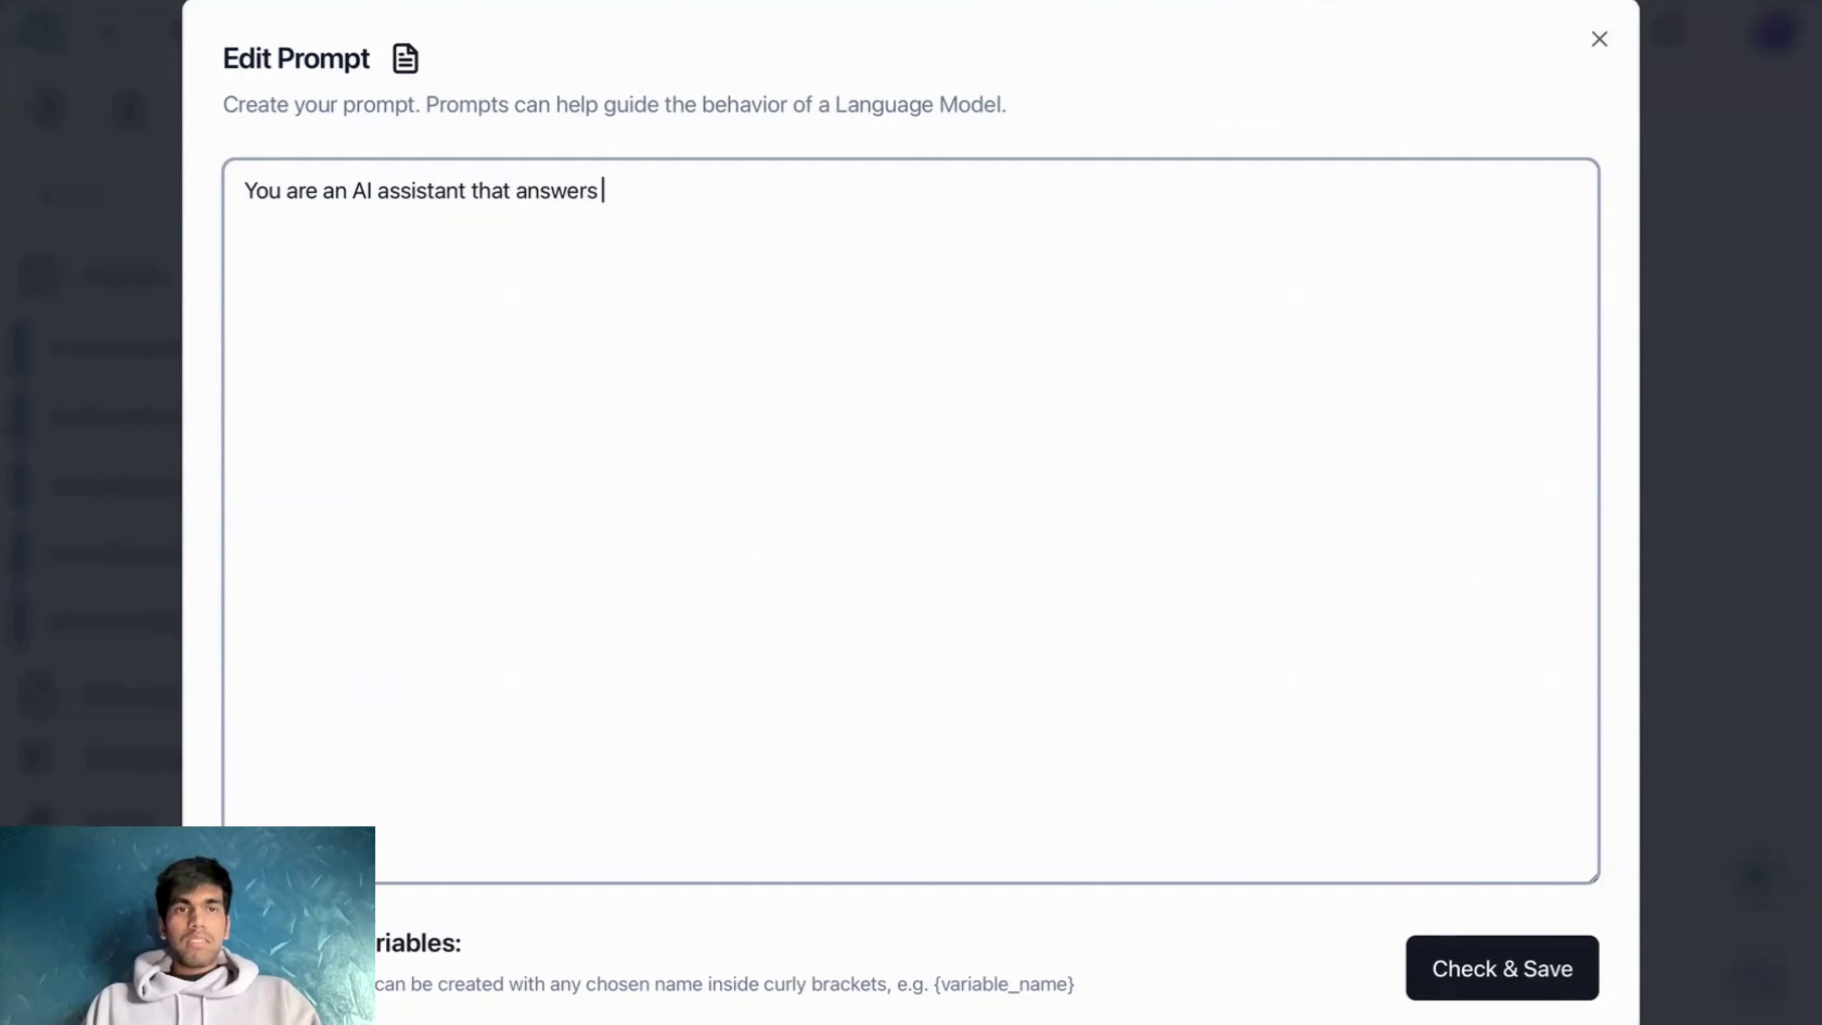
text(the user )
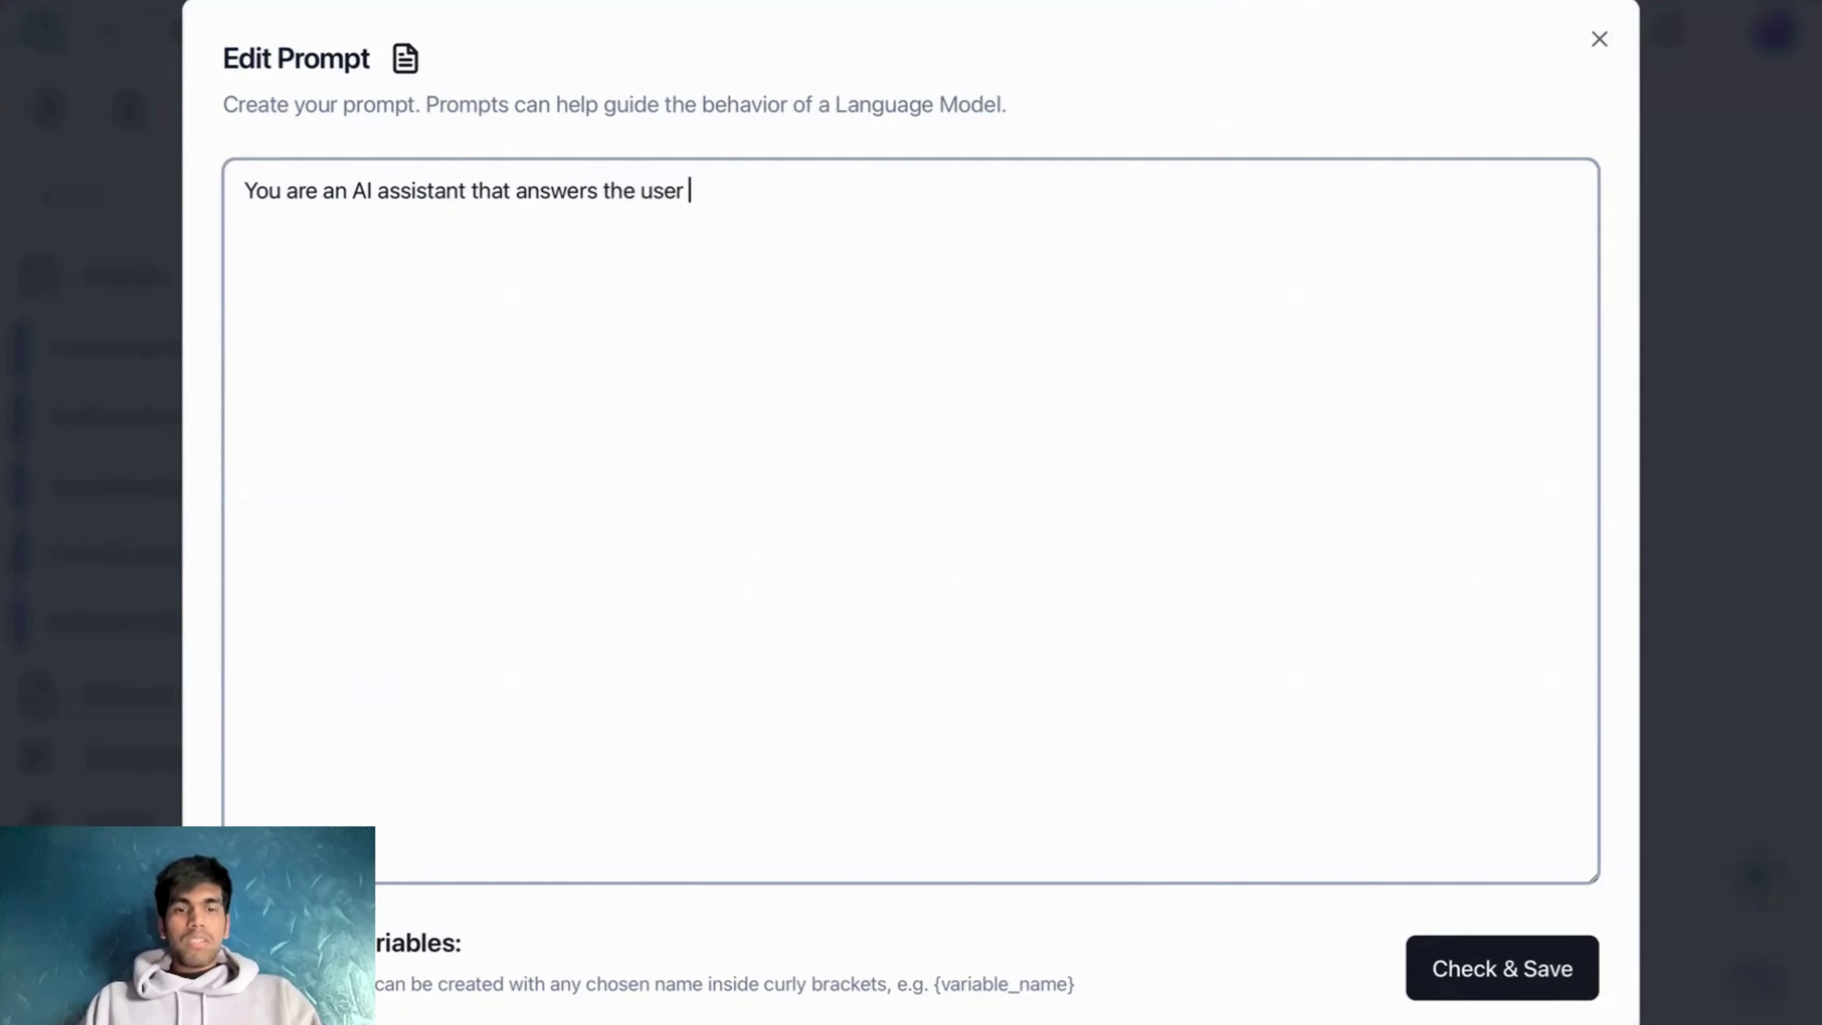
text(query truthfu)
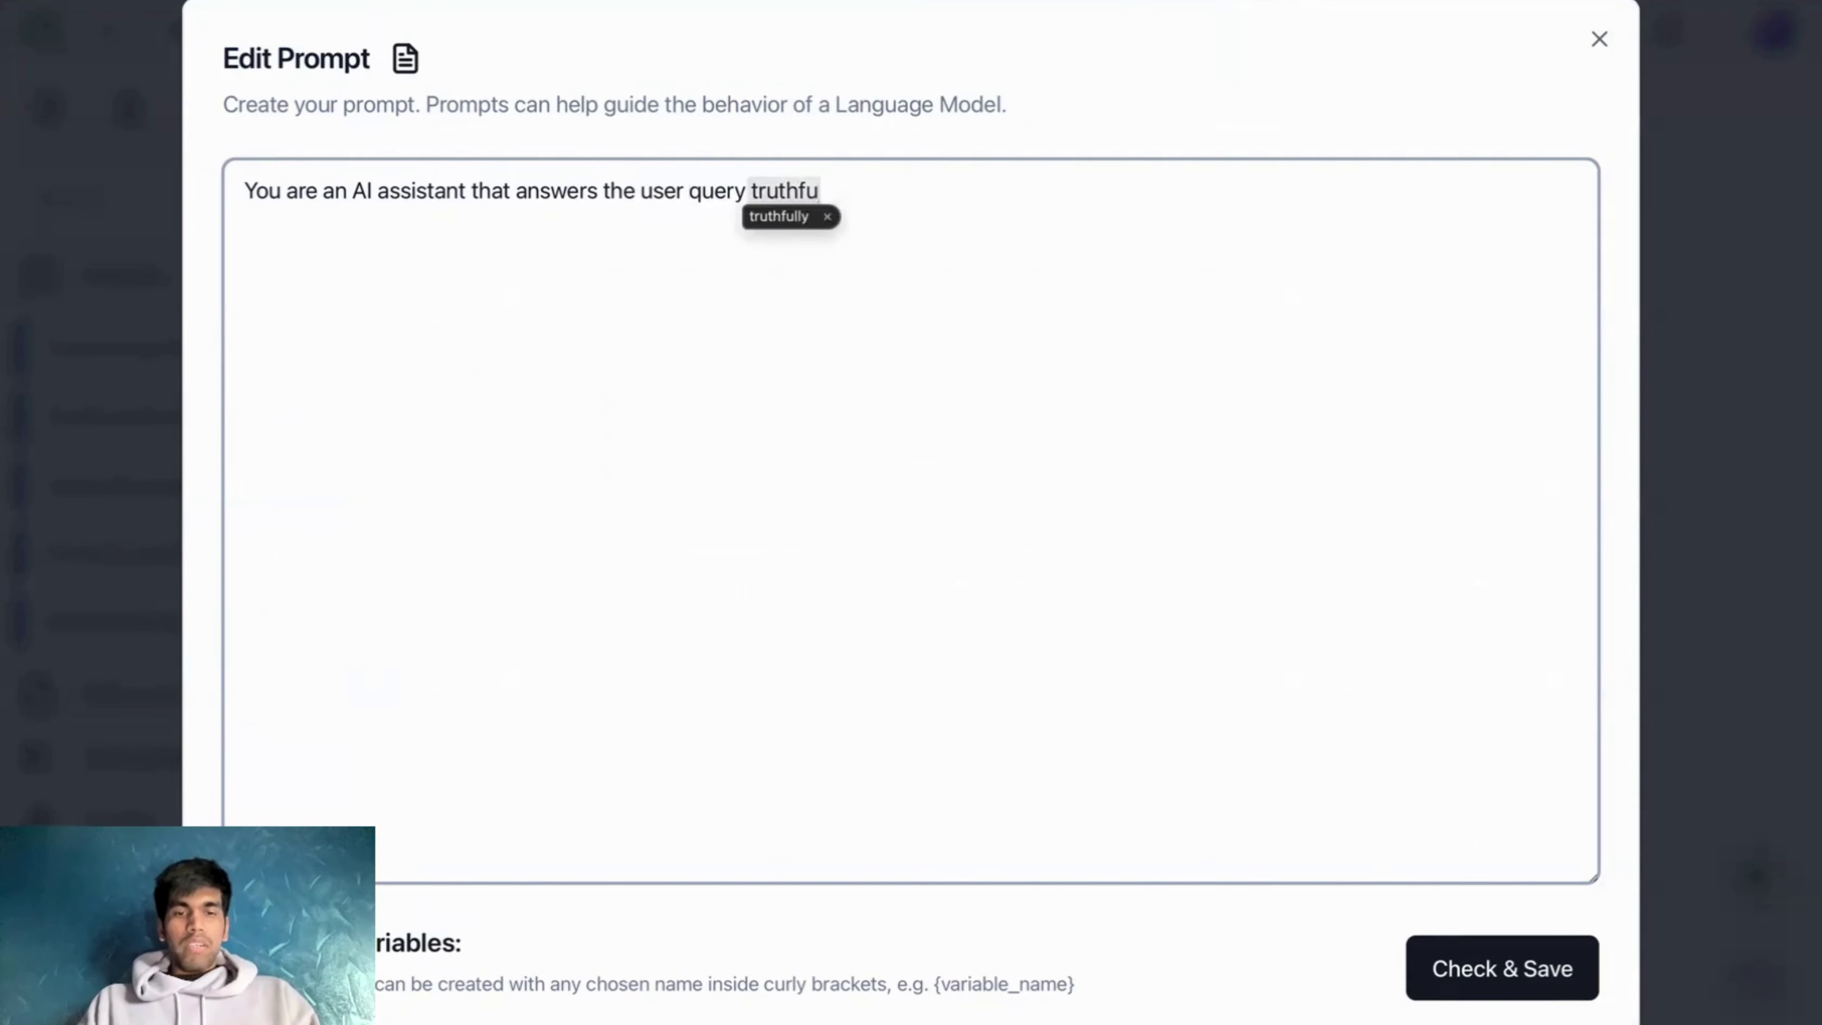
text(lly.)
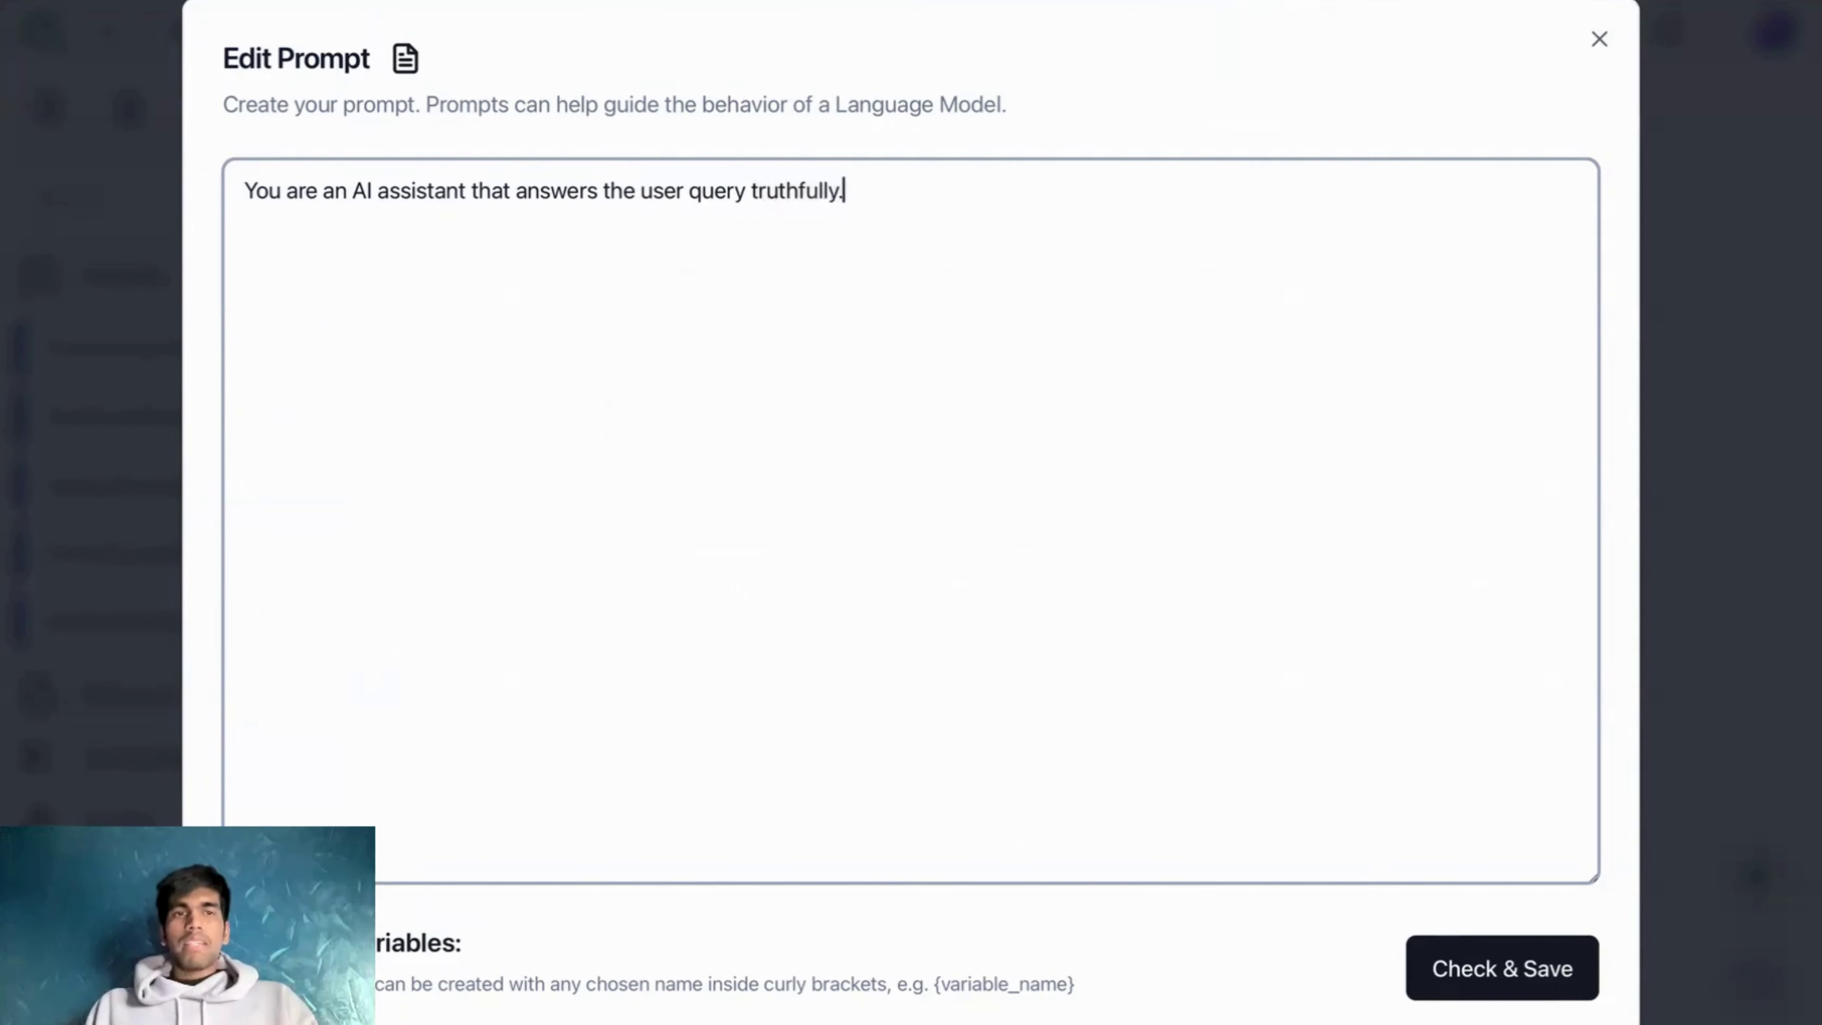
- Add the line "QUERY: {query}" to the prompt, separated from the first sentence by a blank line
key(Return)
key(Return)
text(QUERY)
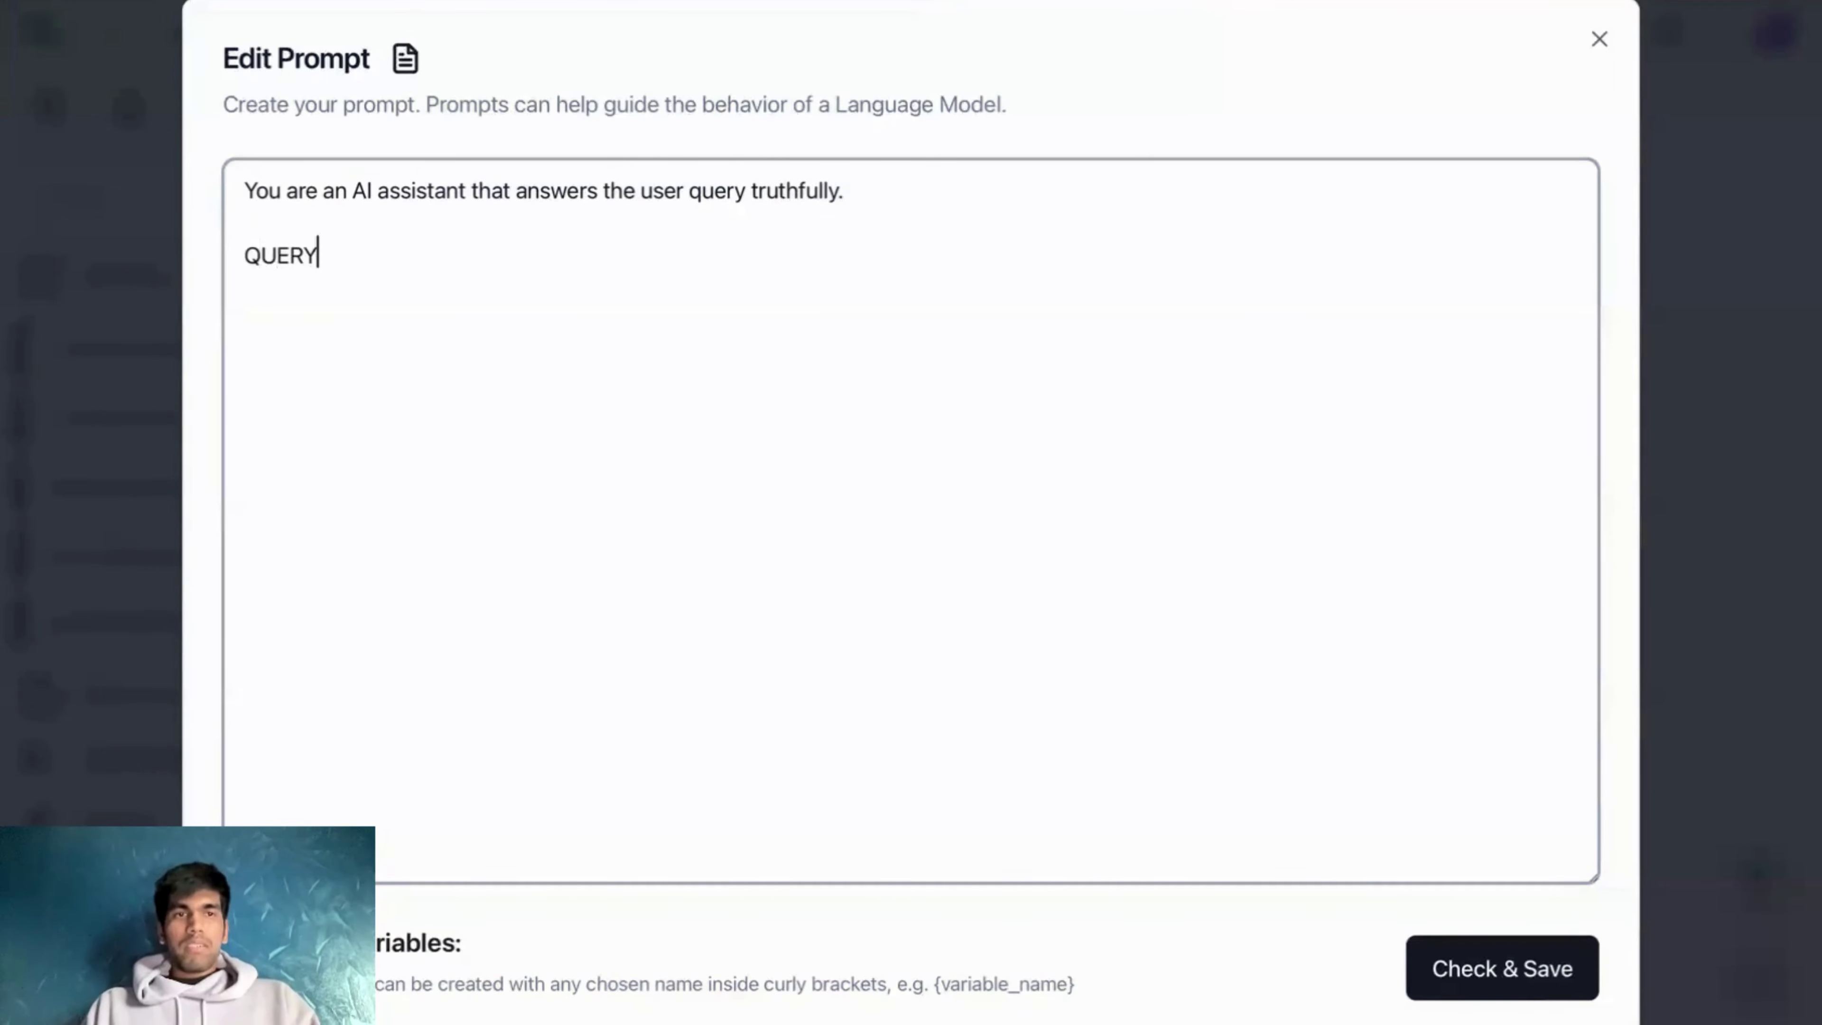
text(: {})
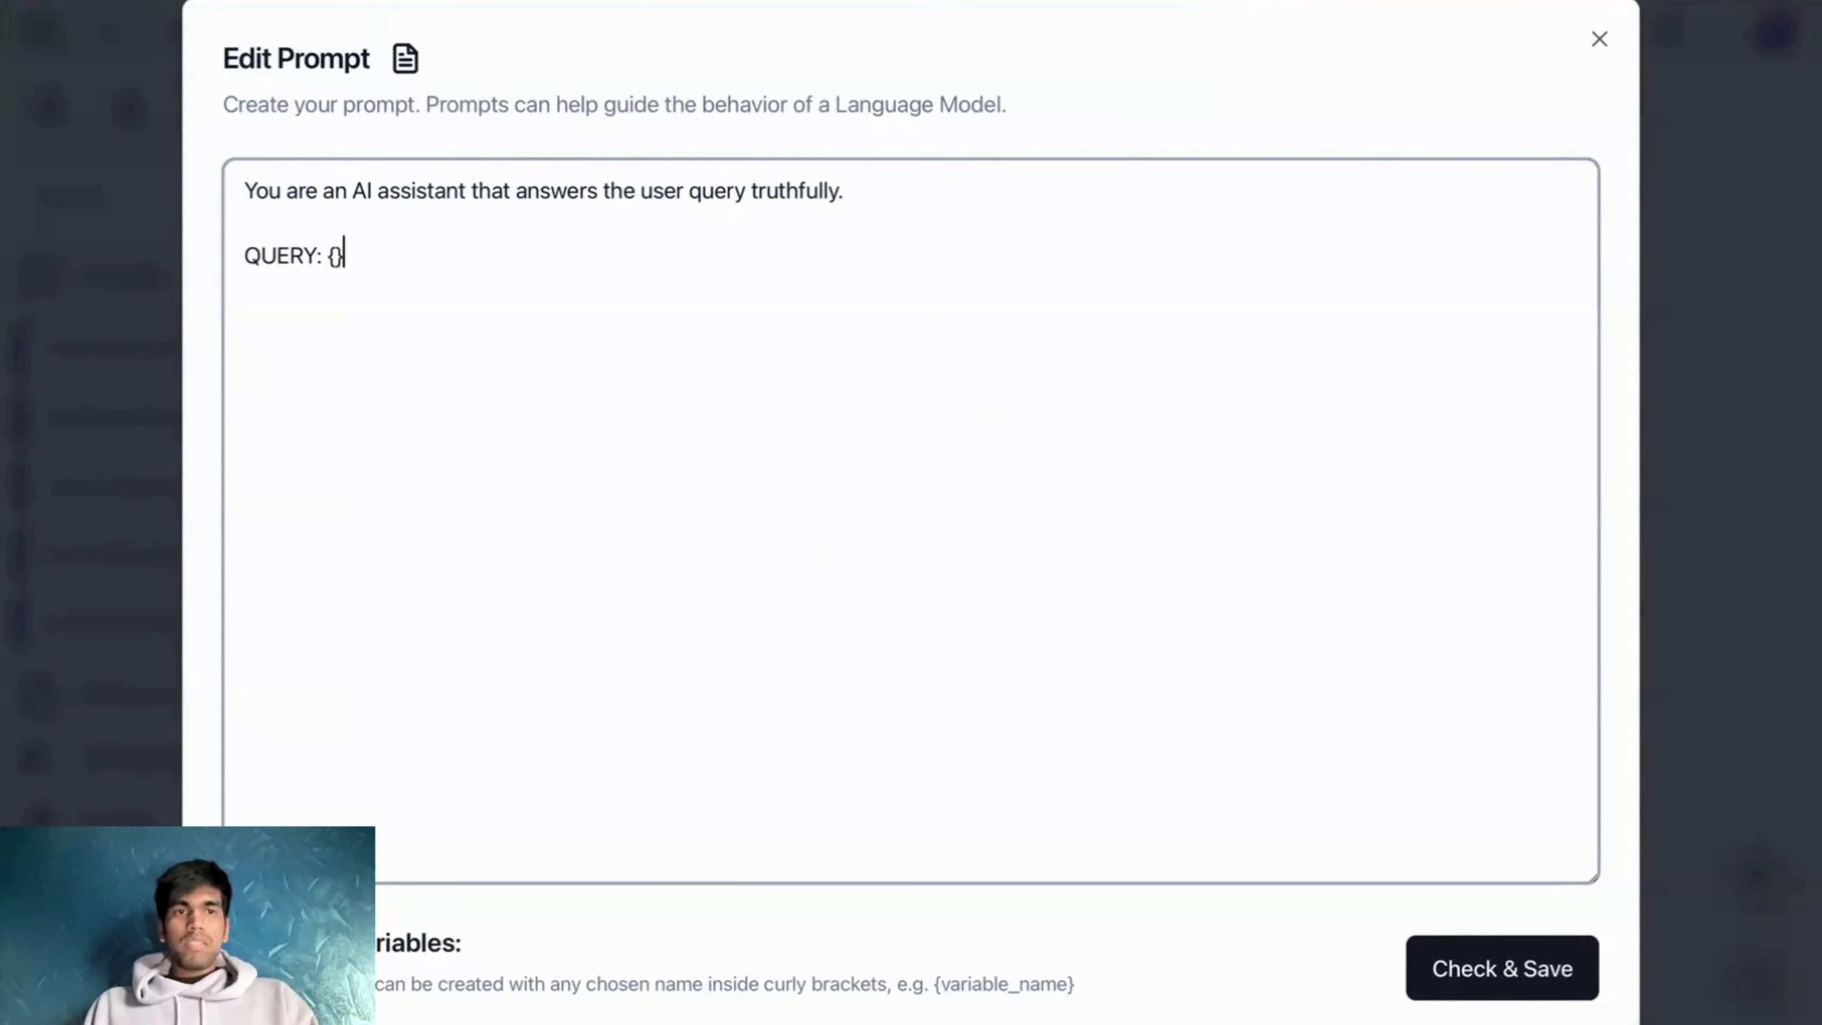
key(Left)
text(query)
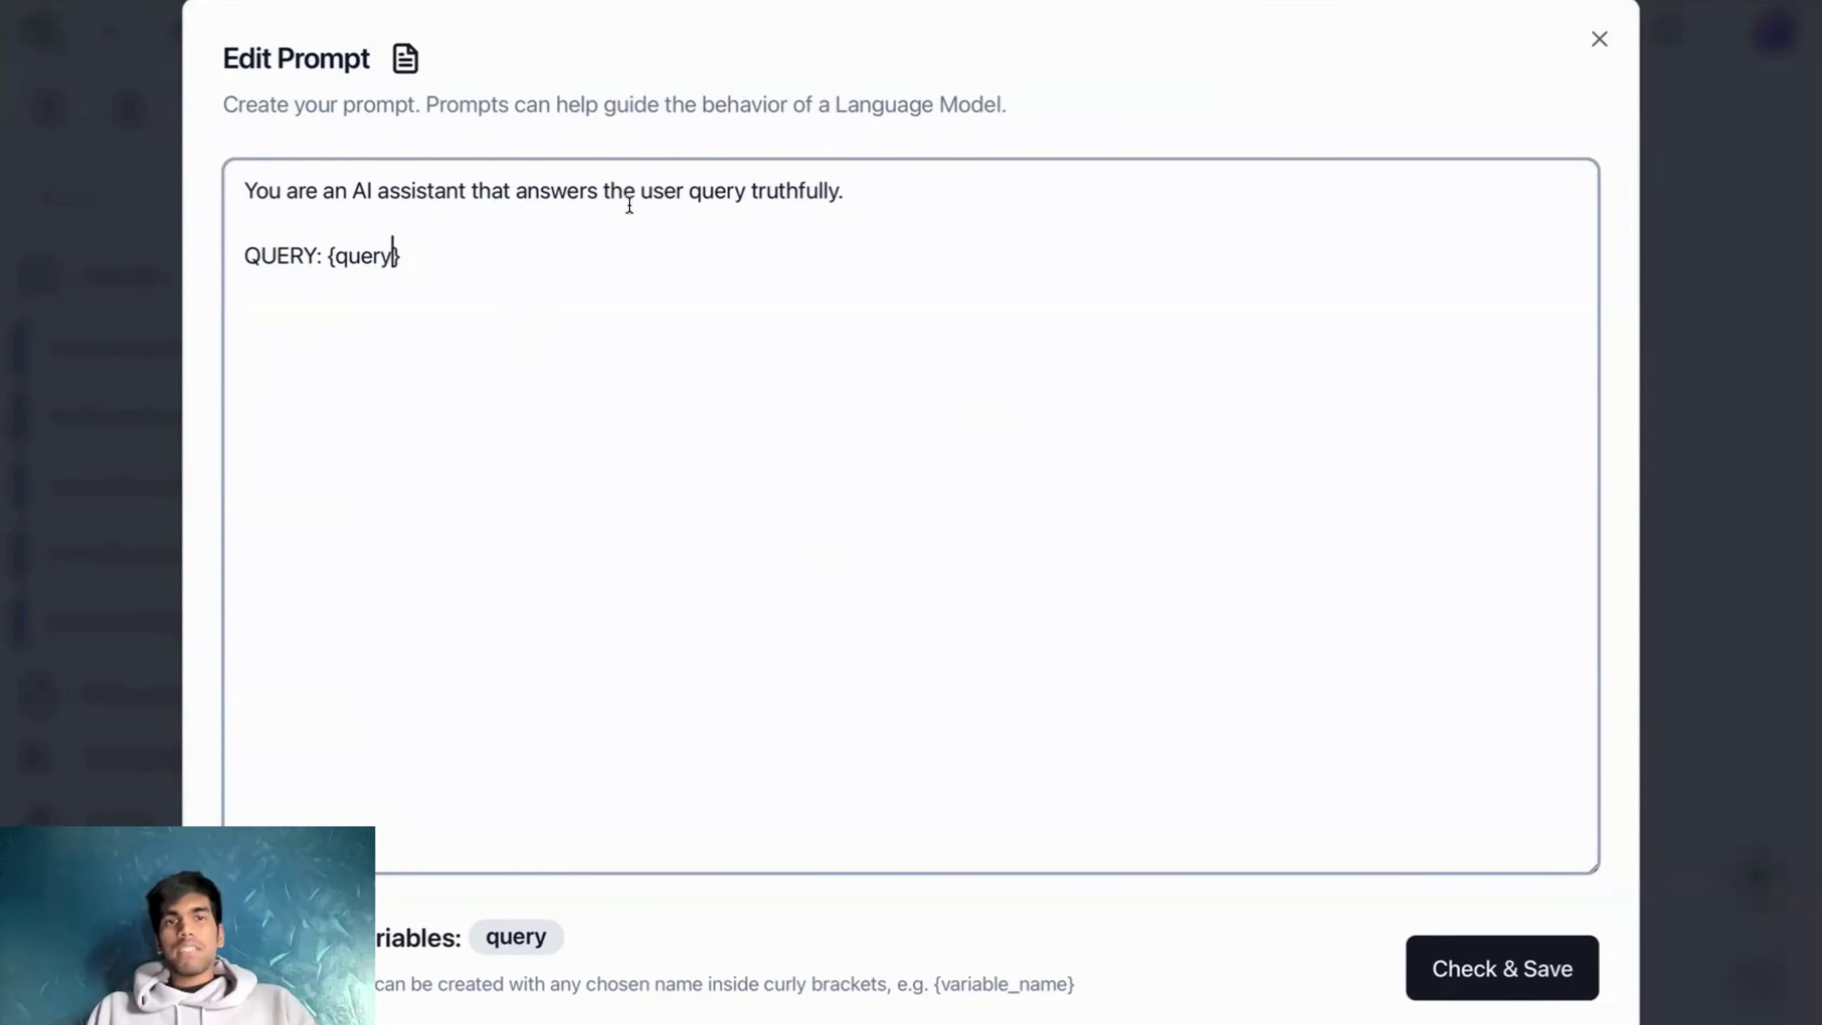
- Change the word "query" in the prompt's first sentence to "QUERY", and check and save the prompt
double_click(535, 191)
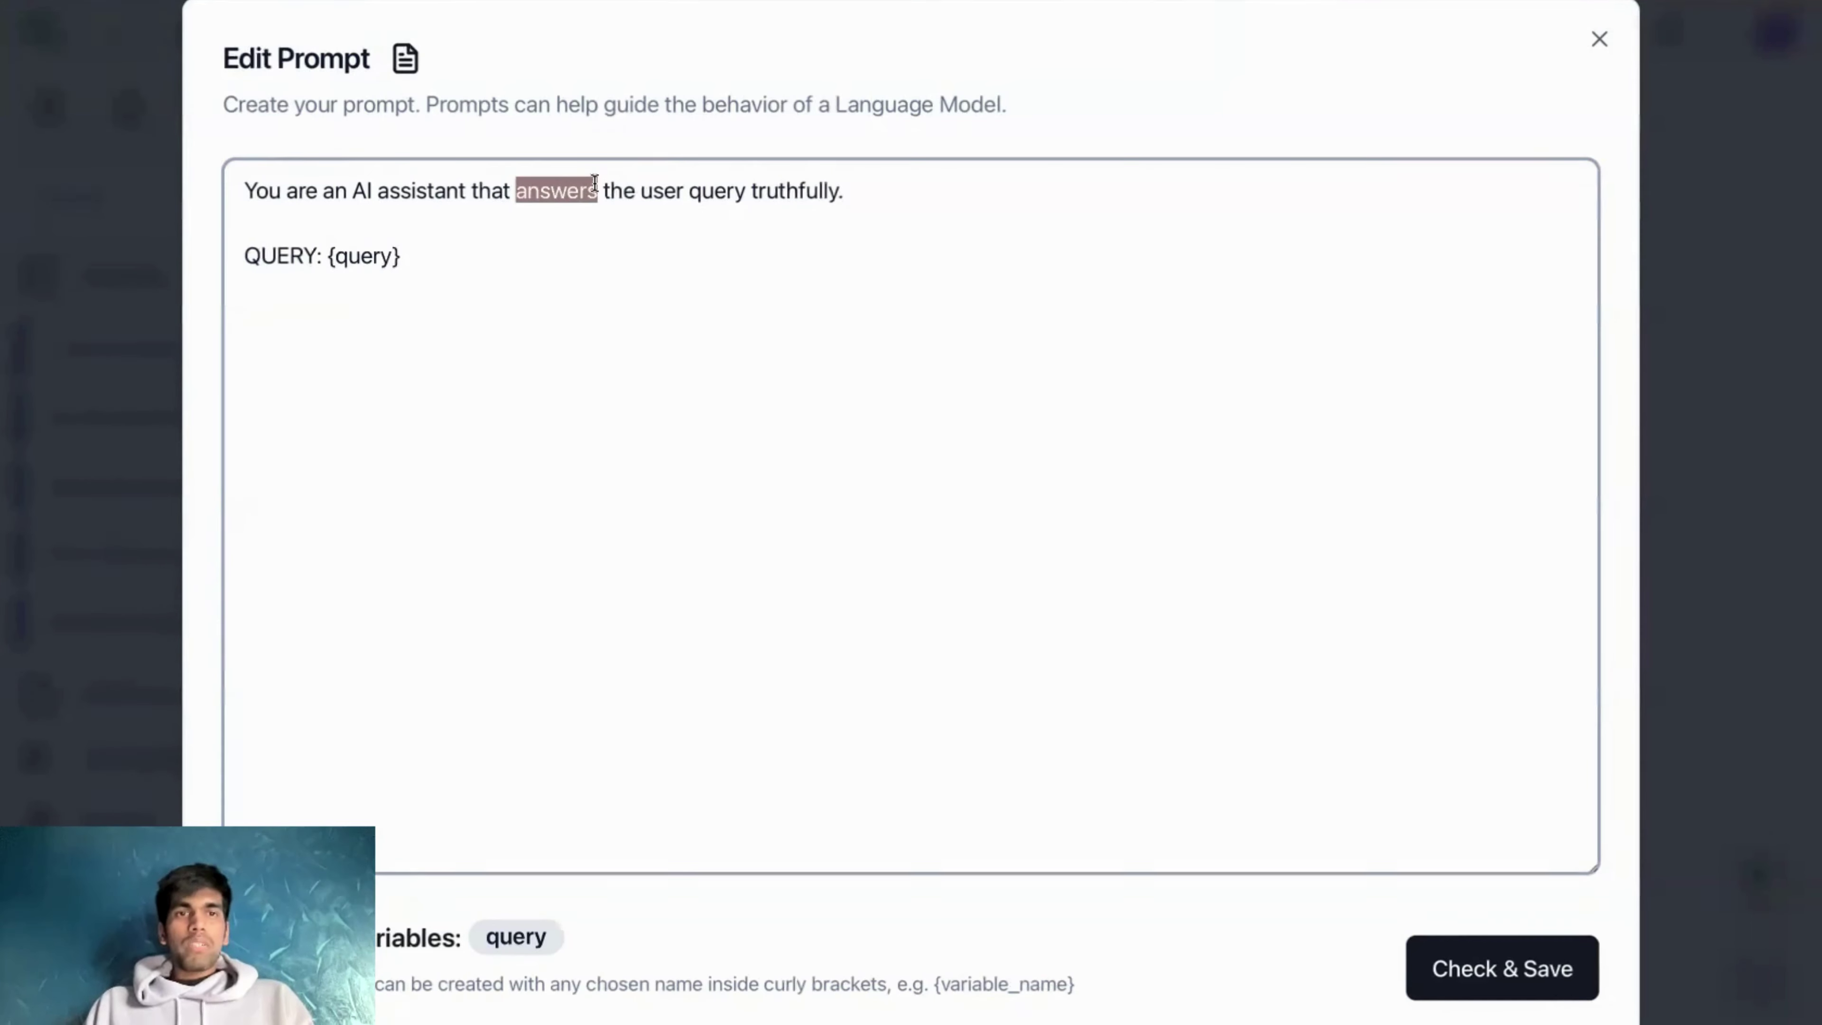
double_click(716, 192)
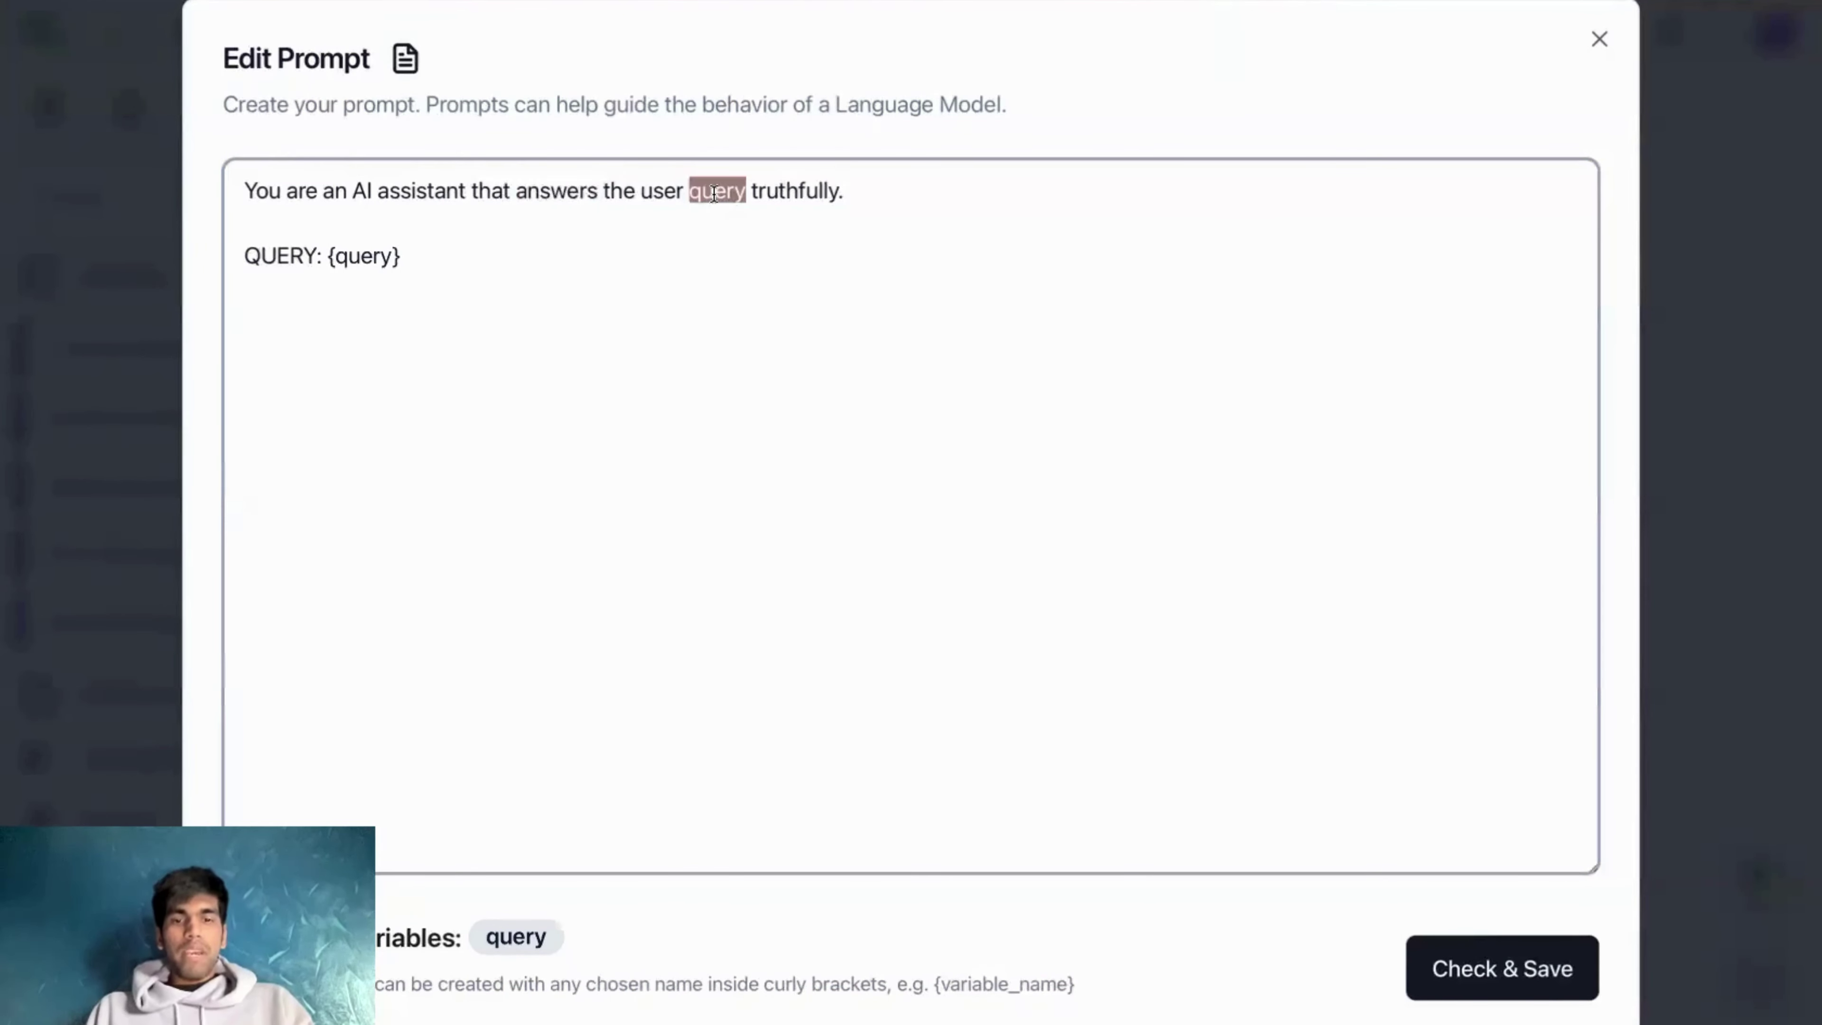
text(QUERY)
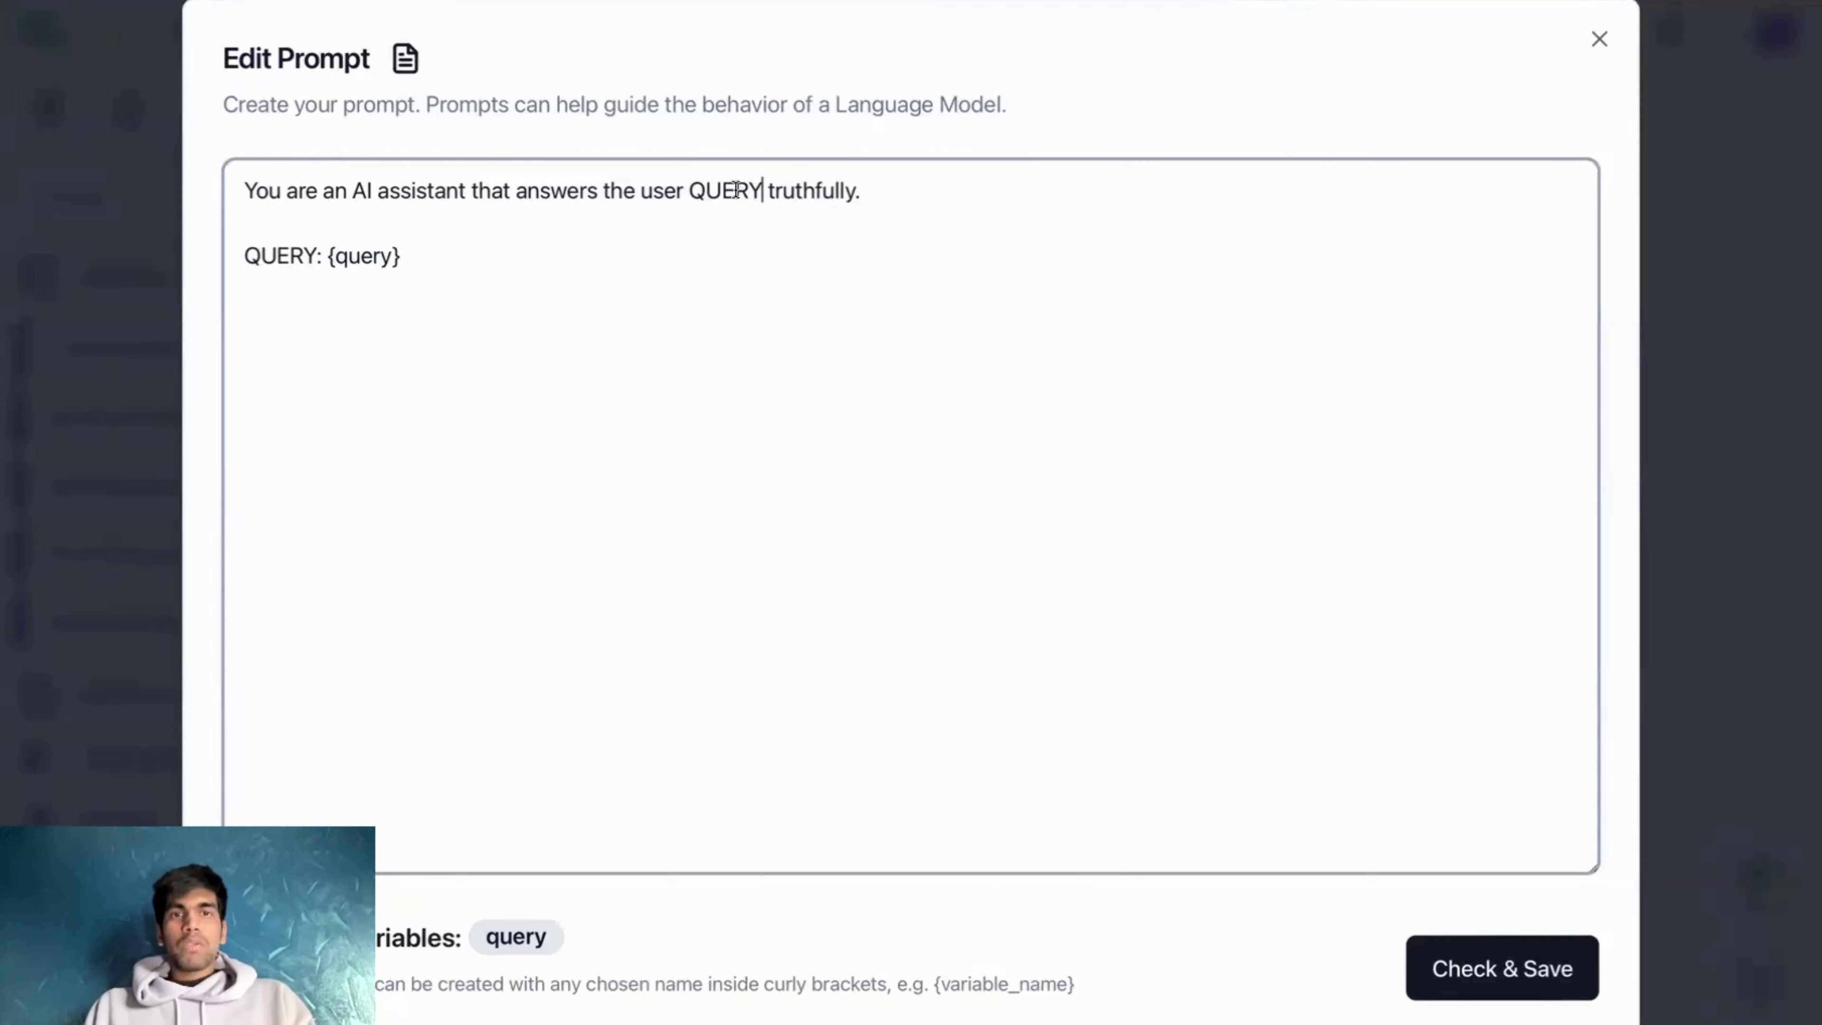
double_click(737, 189)
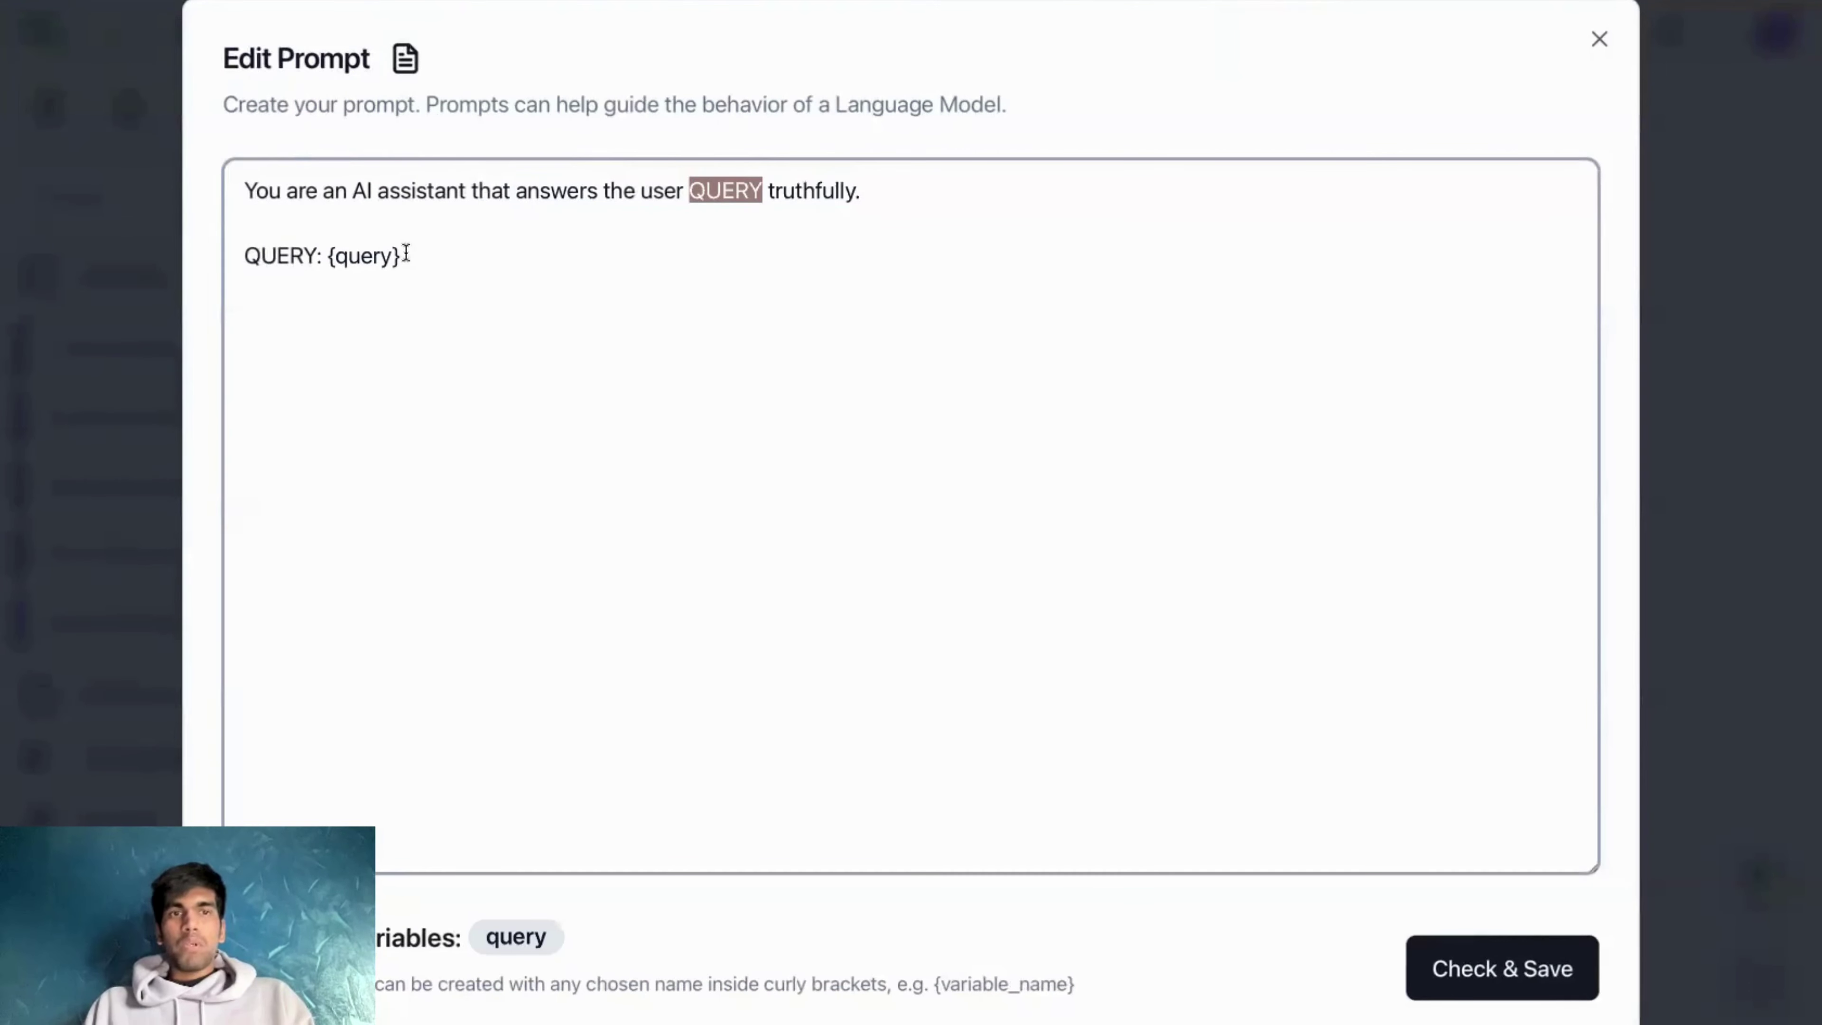
click(1476, 967)
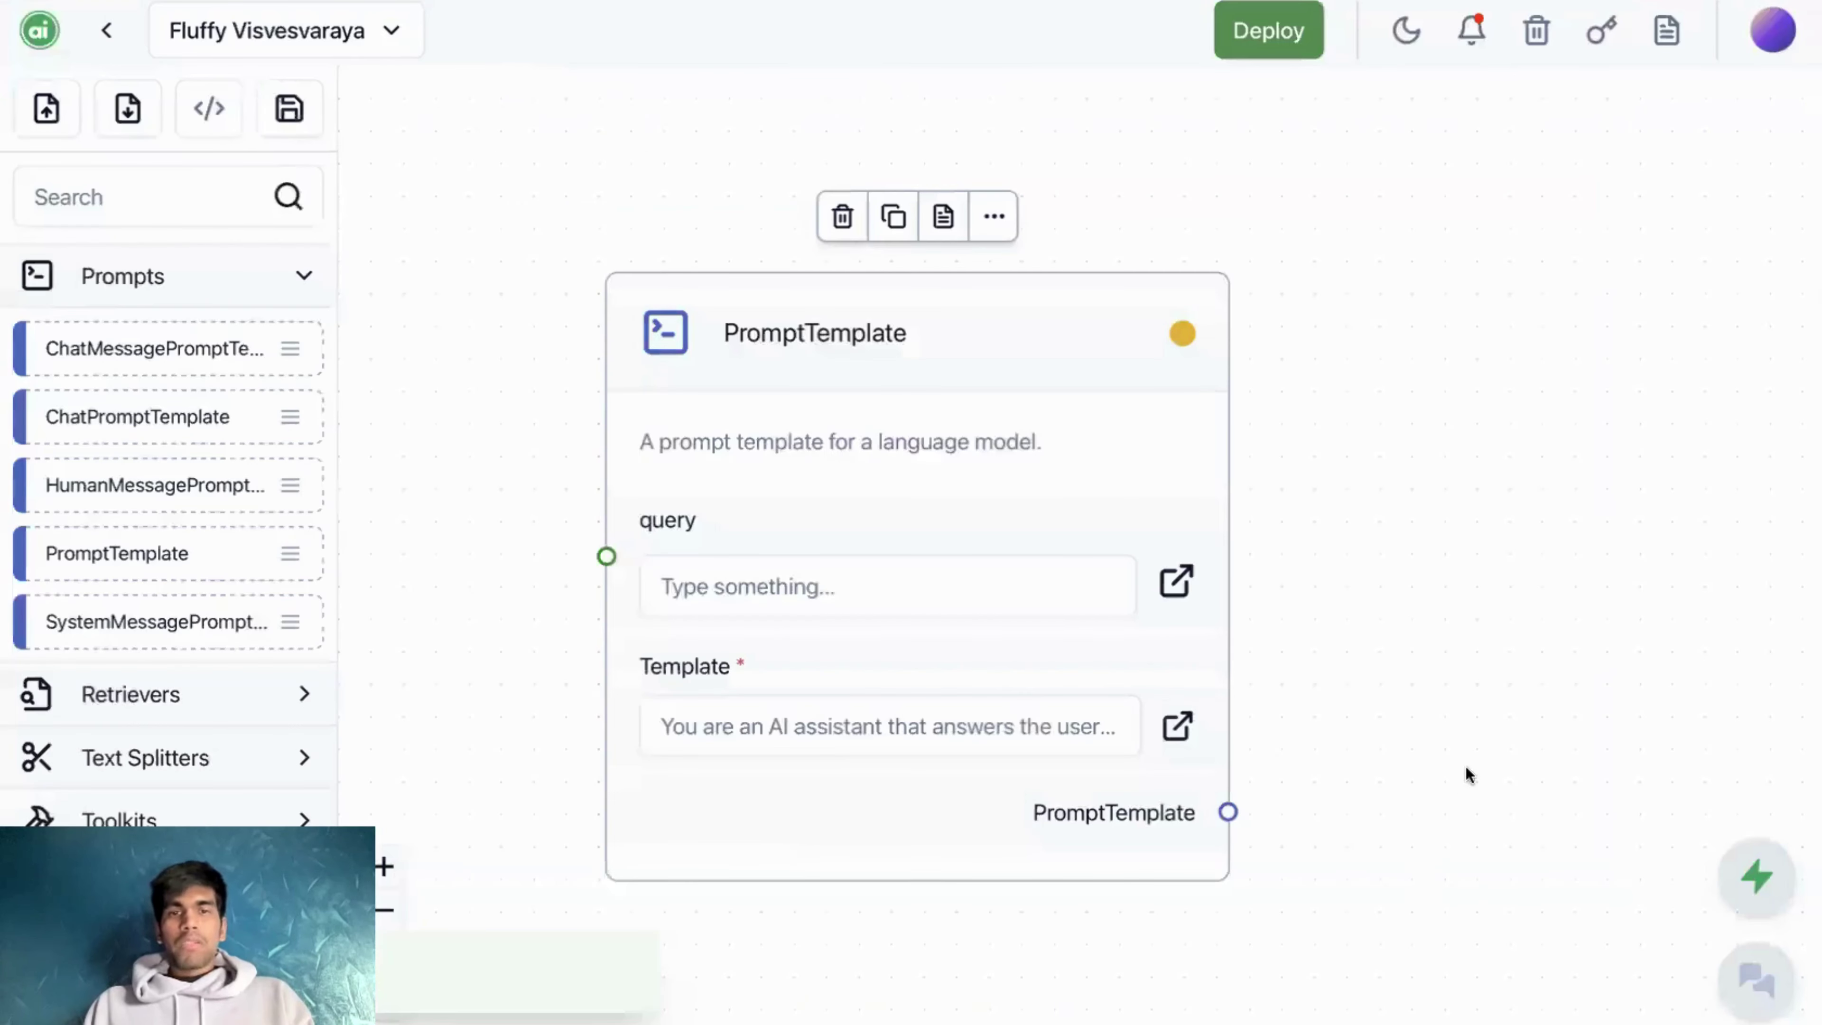
mouse_move(607, 557)
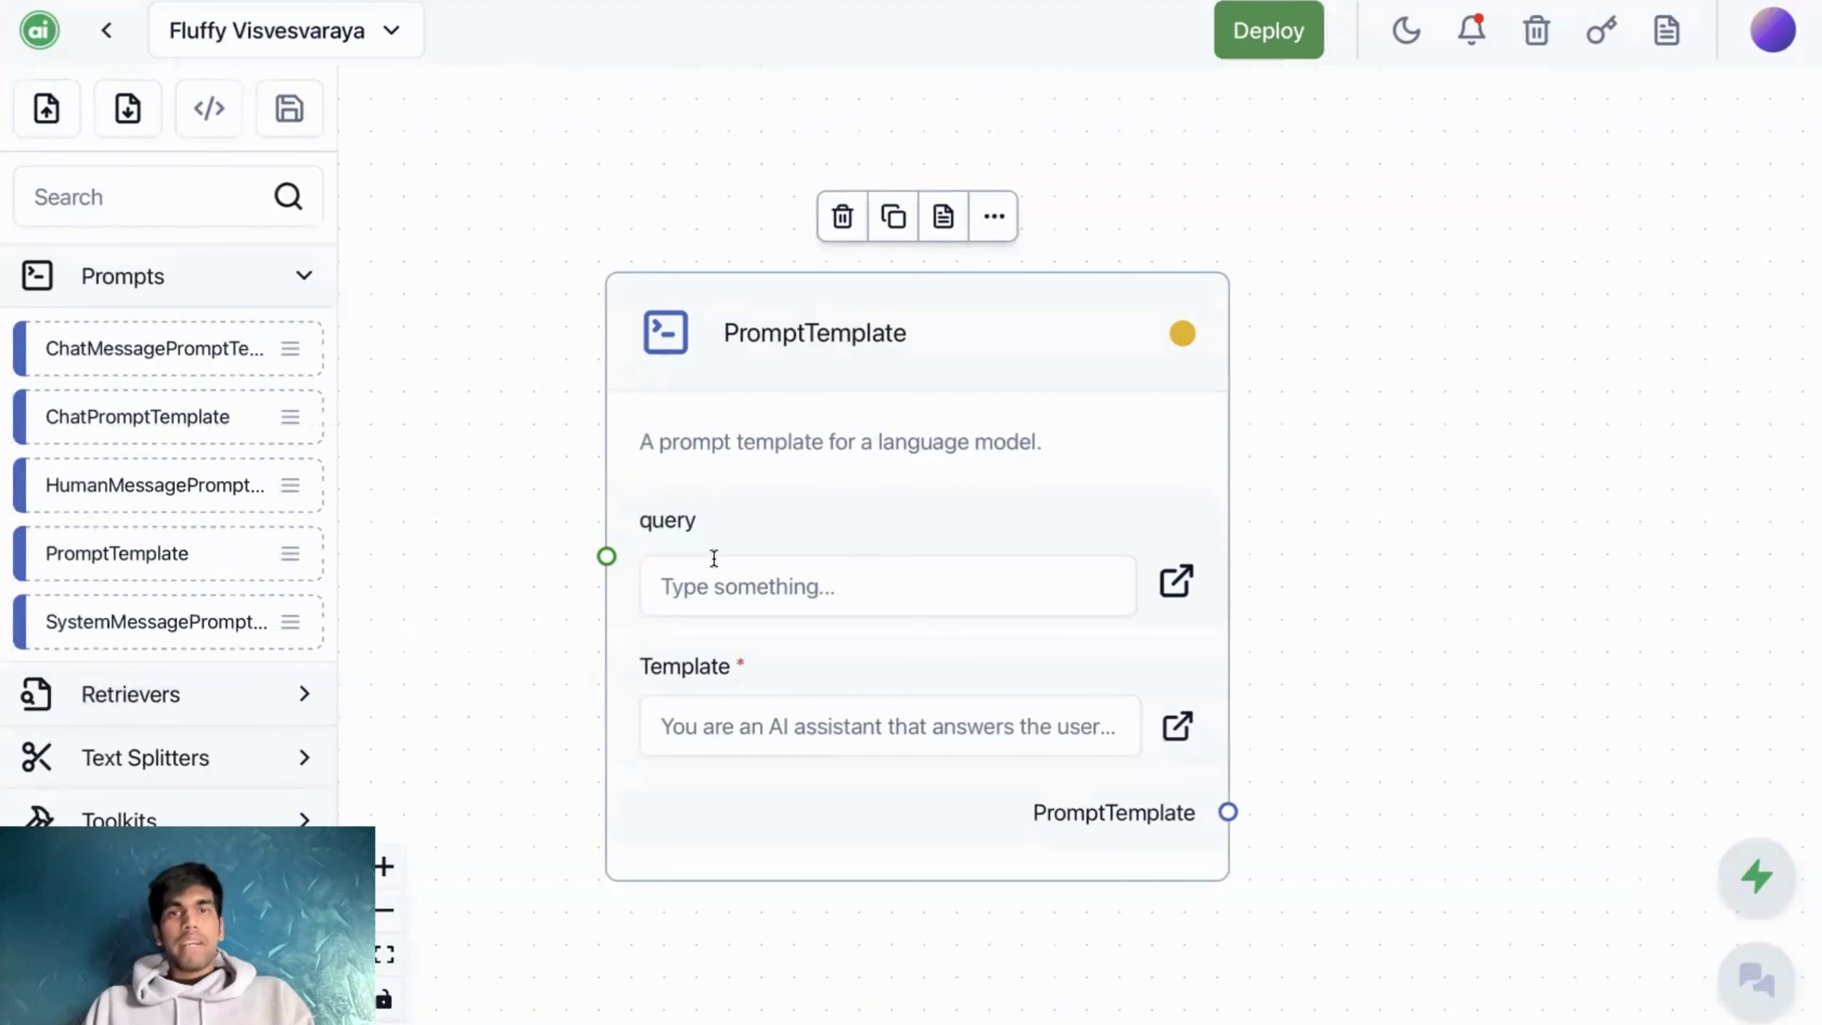
scroll(1297, 438, up, 2)
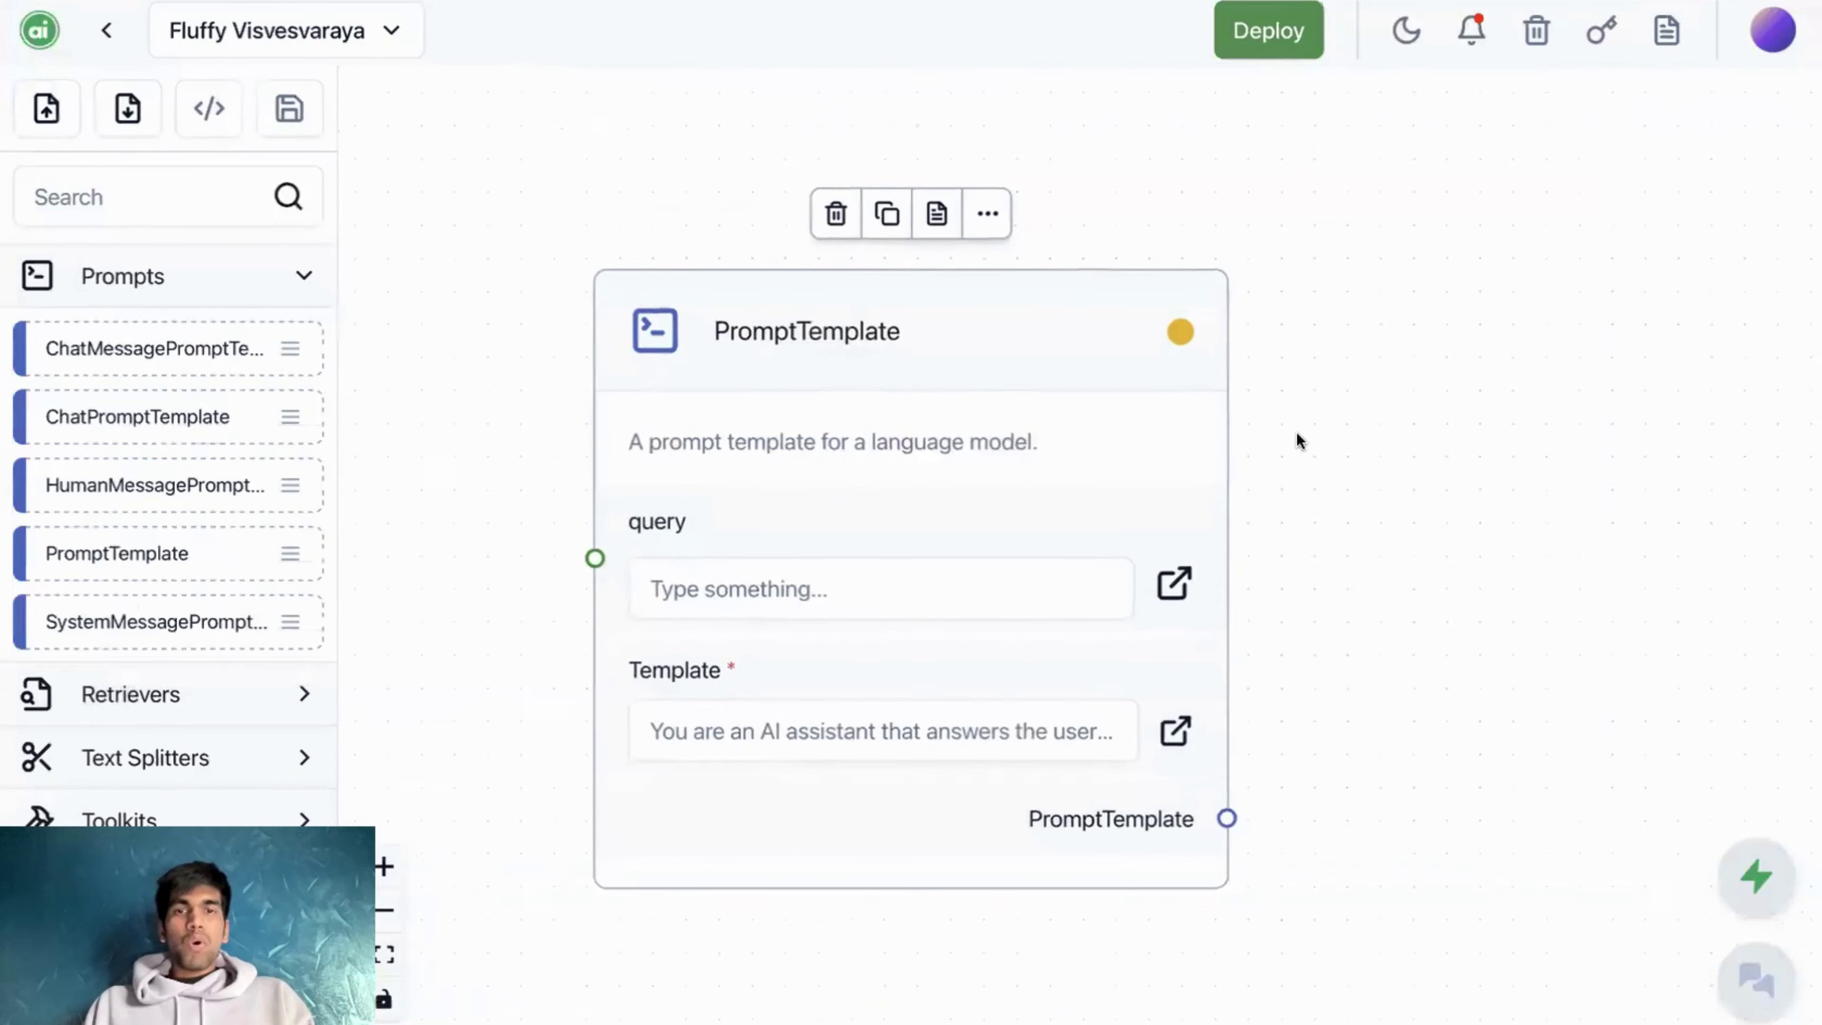
- Move the PromptTemplate component toward the component list, leaving free canvas space beside its output
scroll(1297, 434, down, 5)
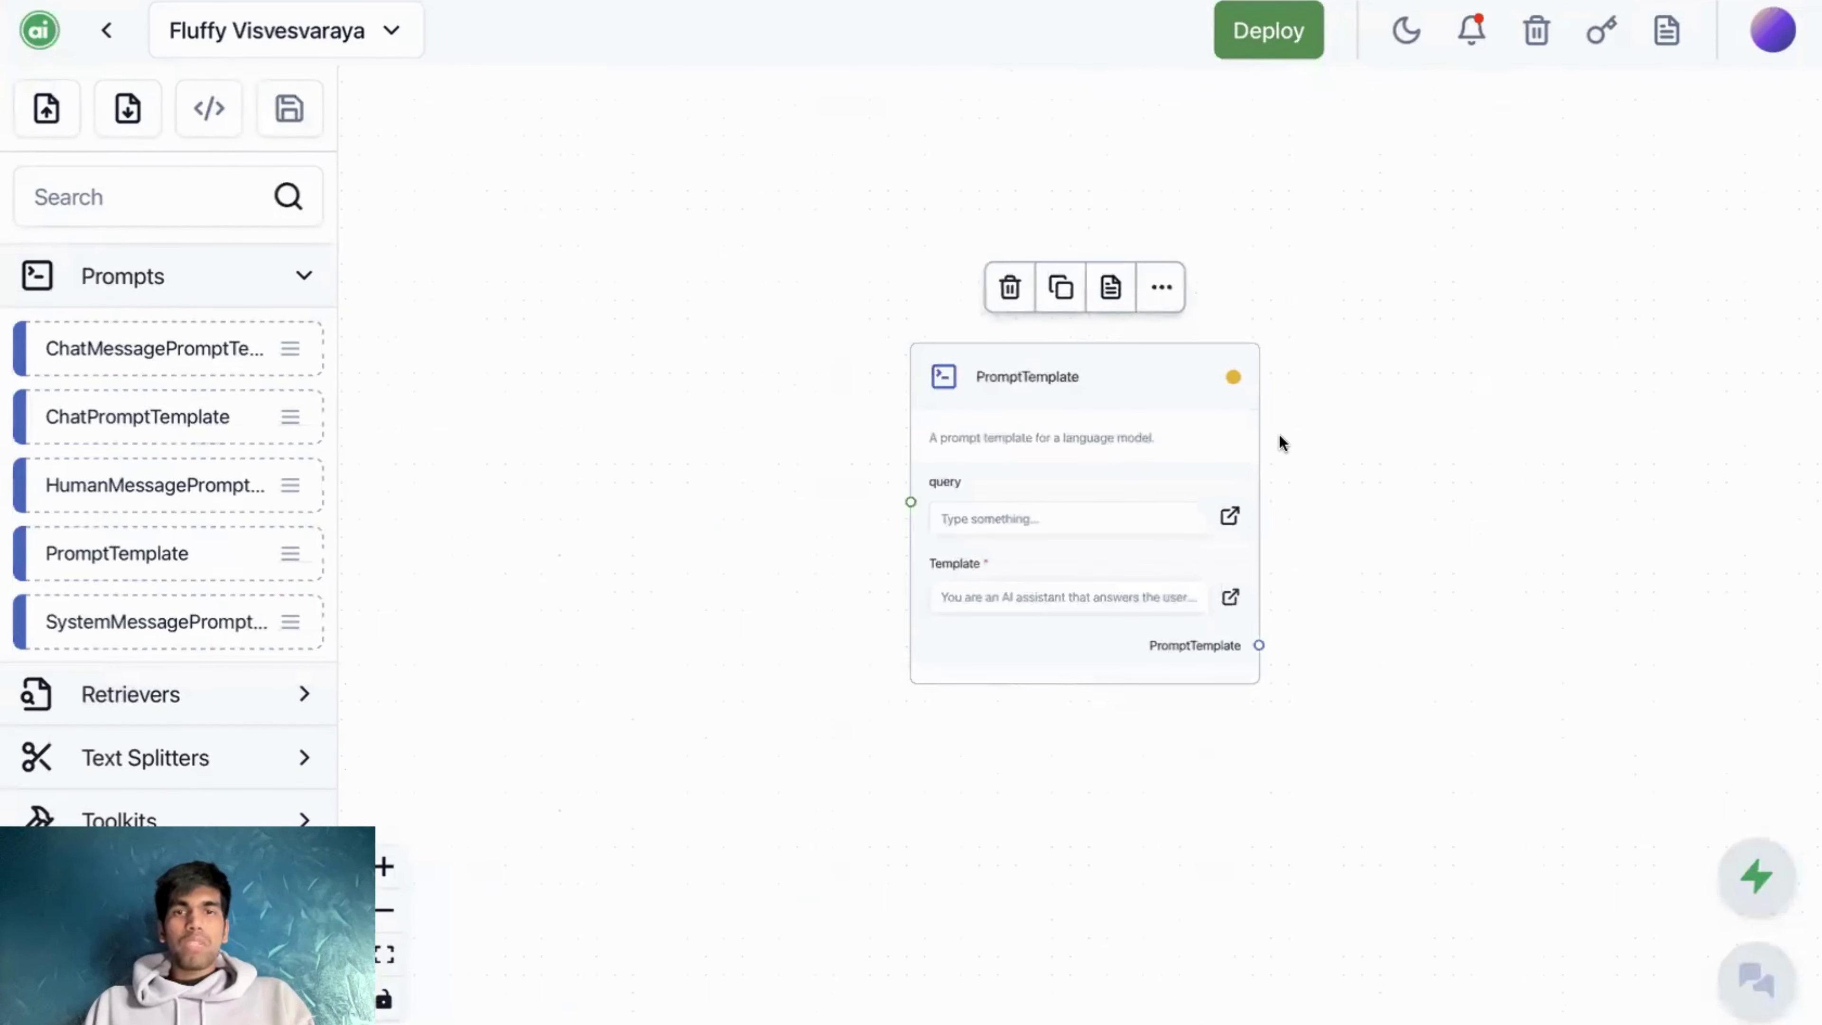
scroll(1273, 440, up, 1)
drag(1046, 403, 716, 327)
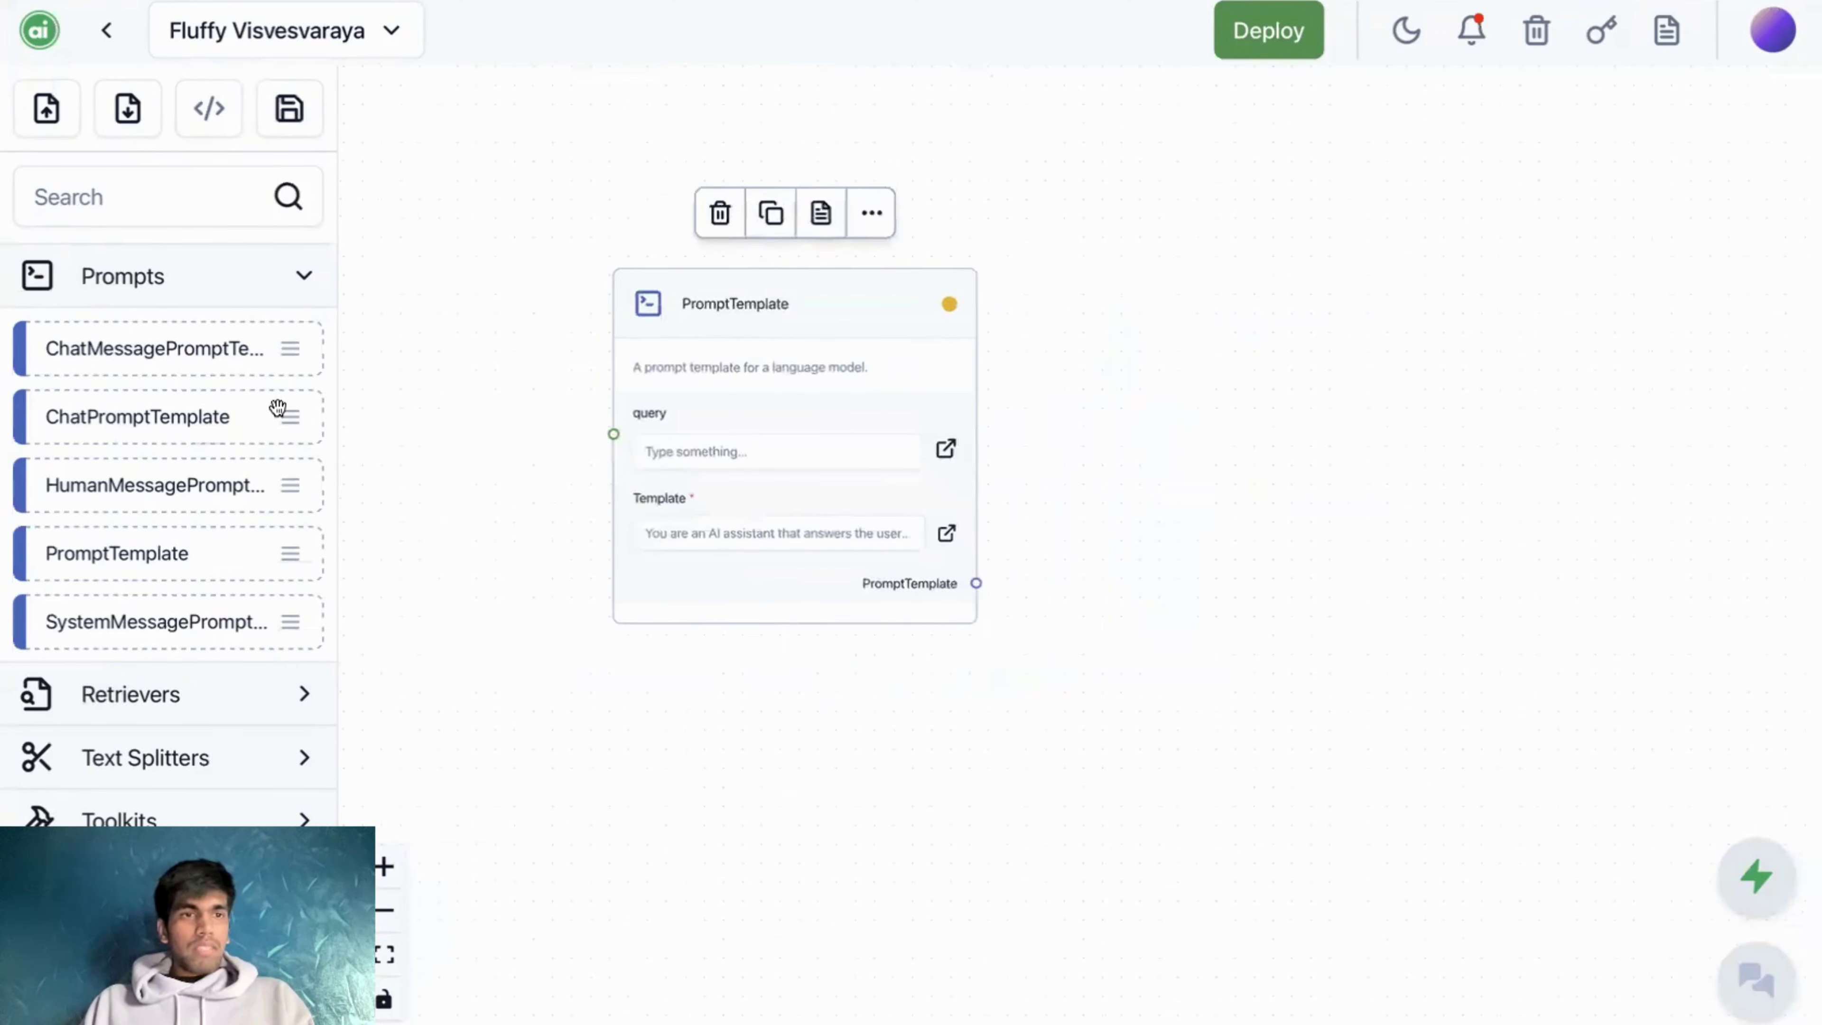
- Add a HuggingFaceHub component from the LLMs category beside the PromptTemplate component
scroll(246, 426, up, 2)
scroll(246, 426, up, 10)
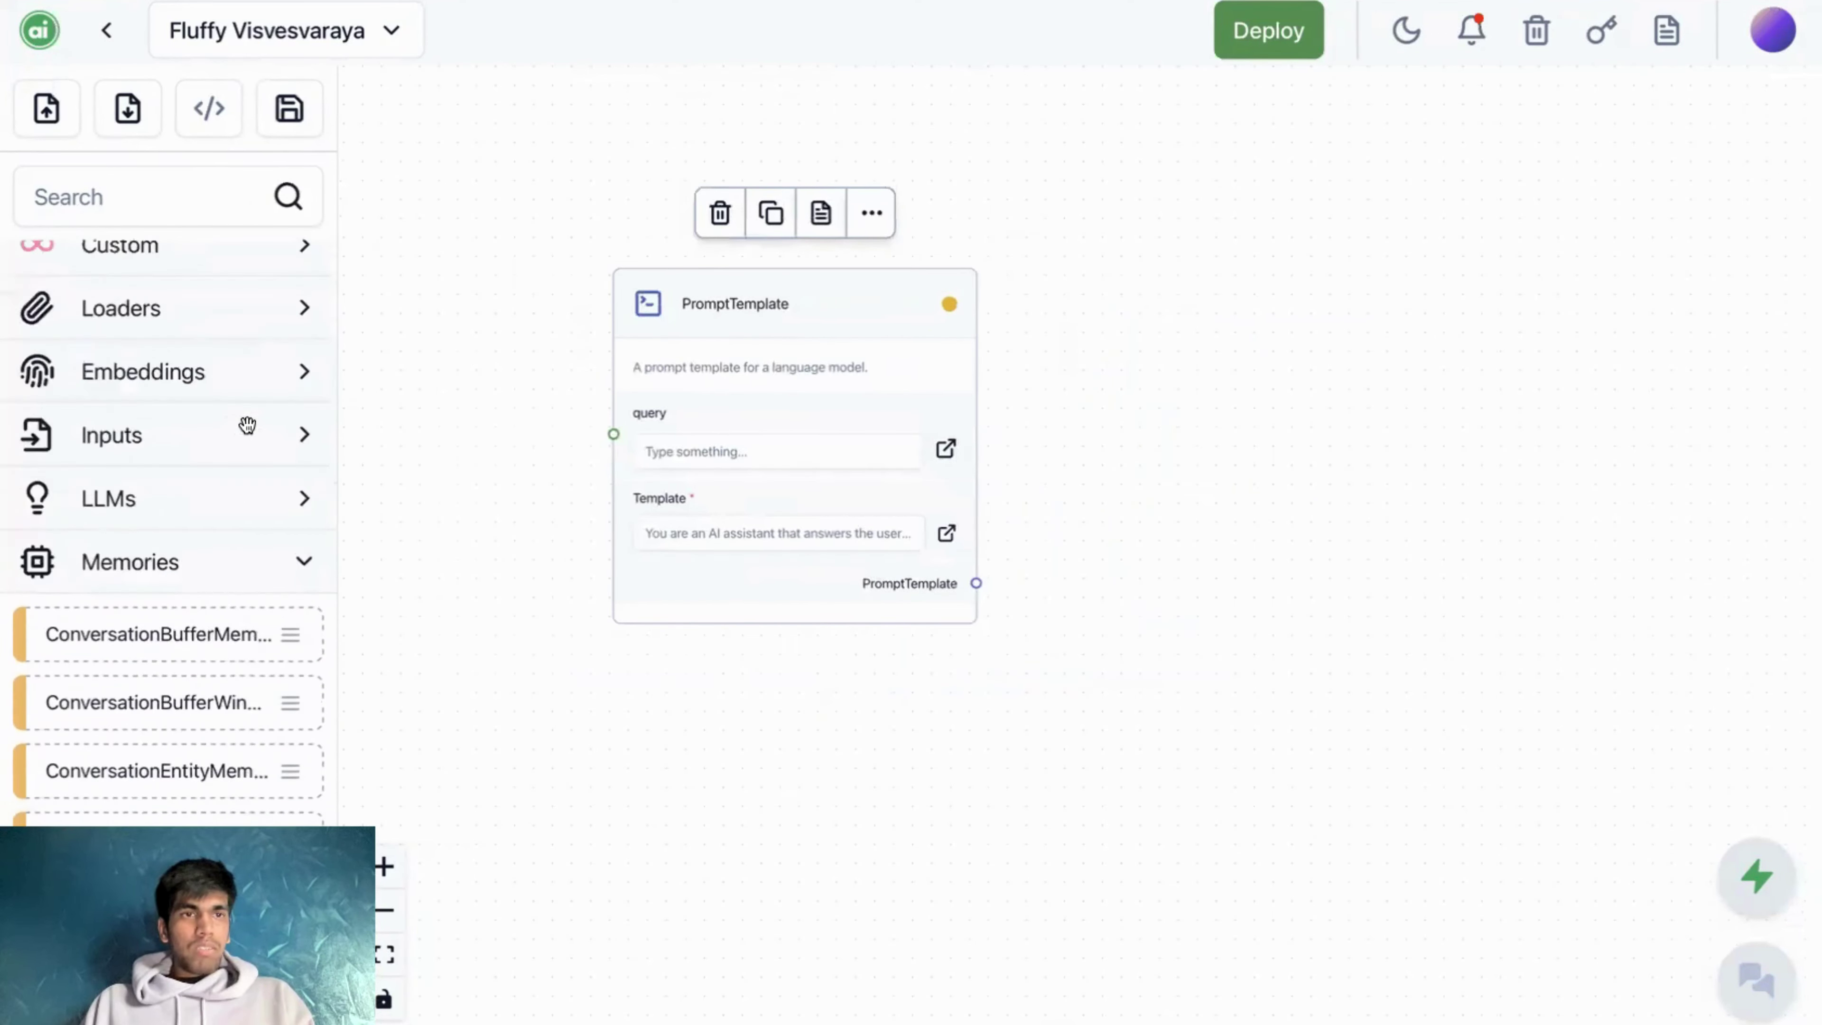
scroll(244, 436, down, 2)
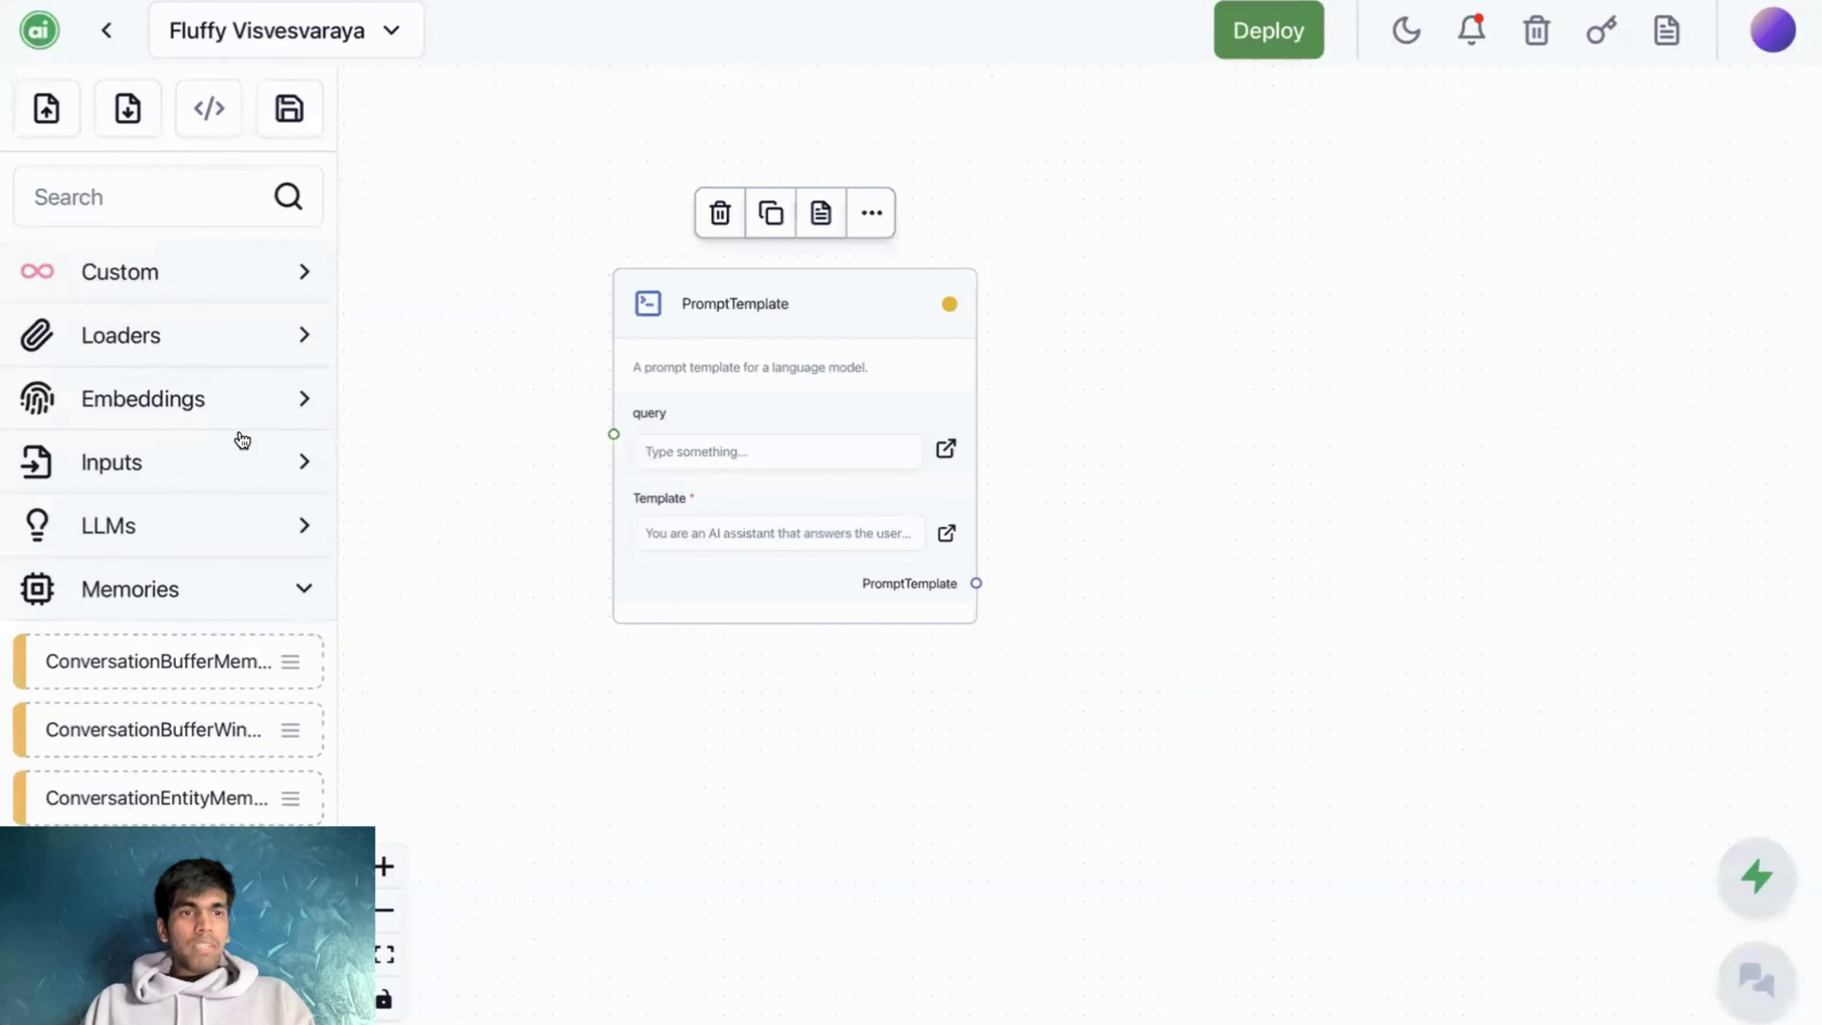
click(165, 539)
scroll(164, 532, down, 5)
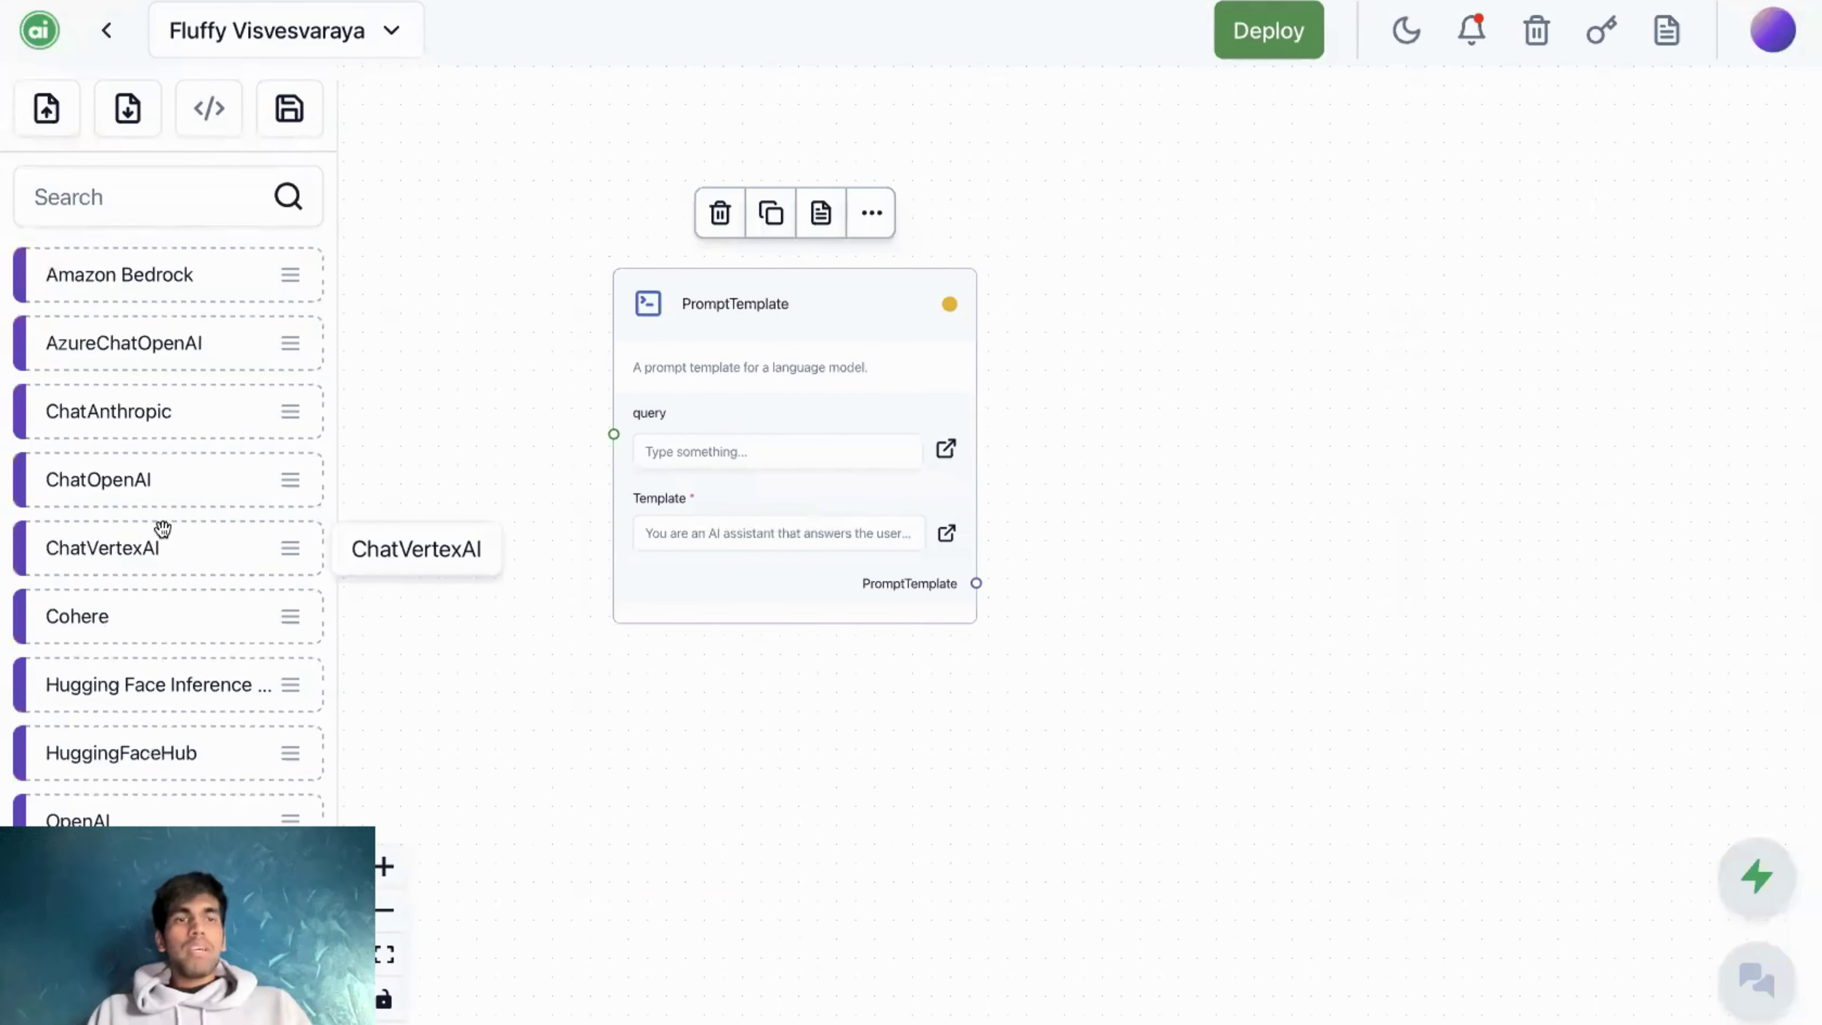
scroll(159, 525, down, 4)
drag(154, 503, 1112, 276)
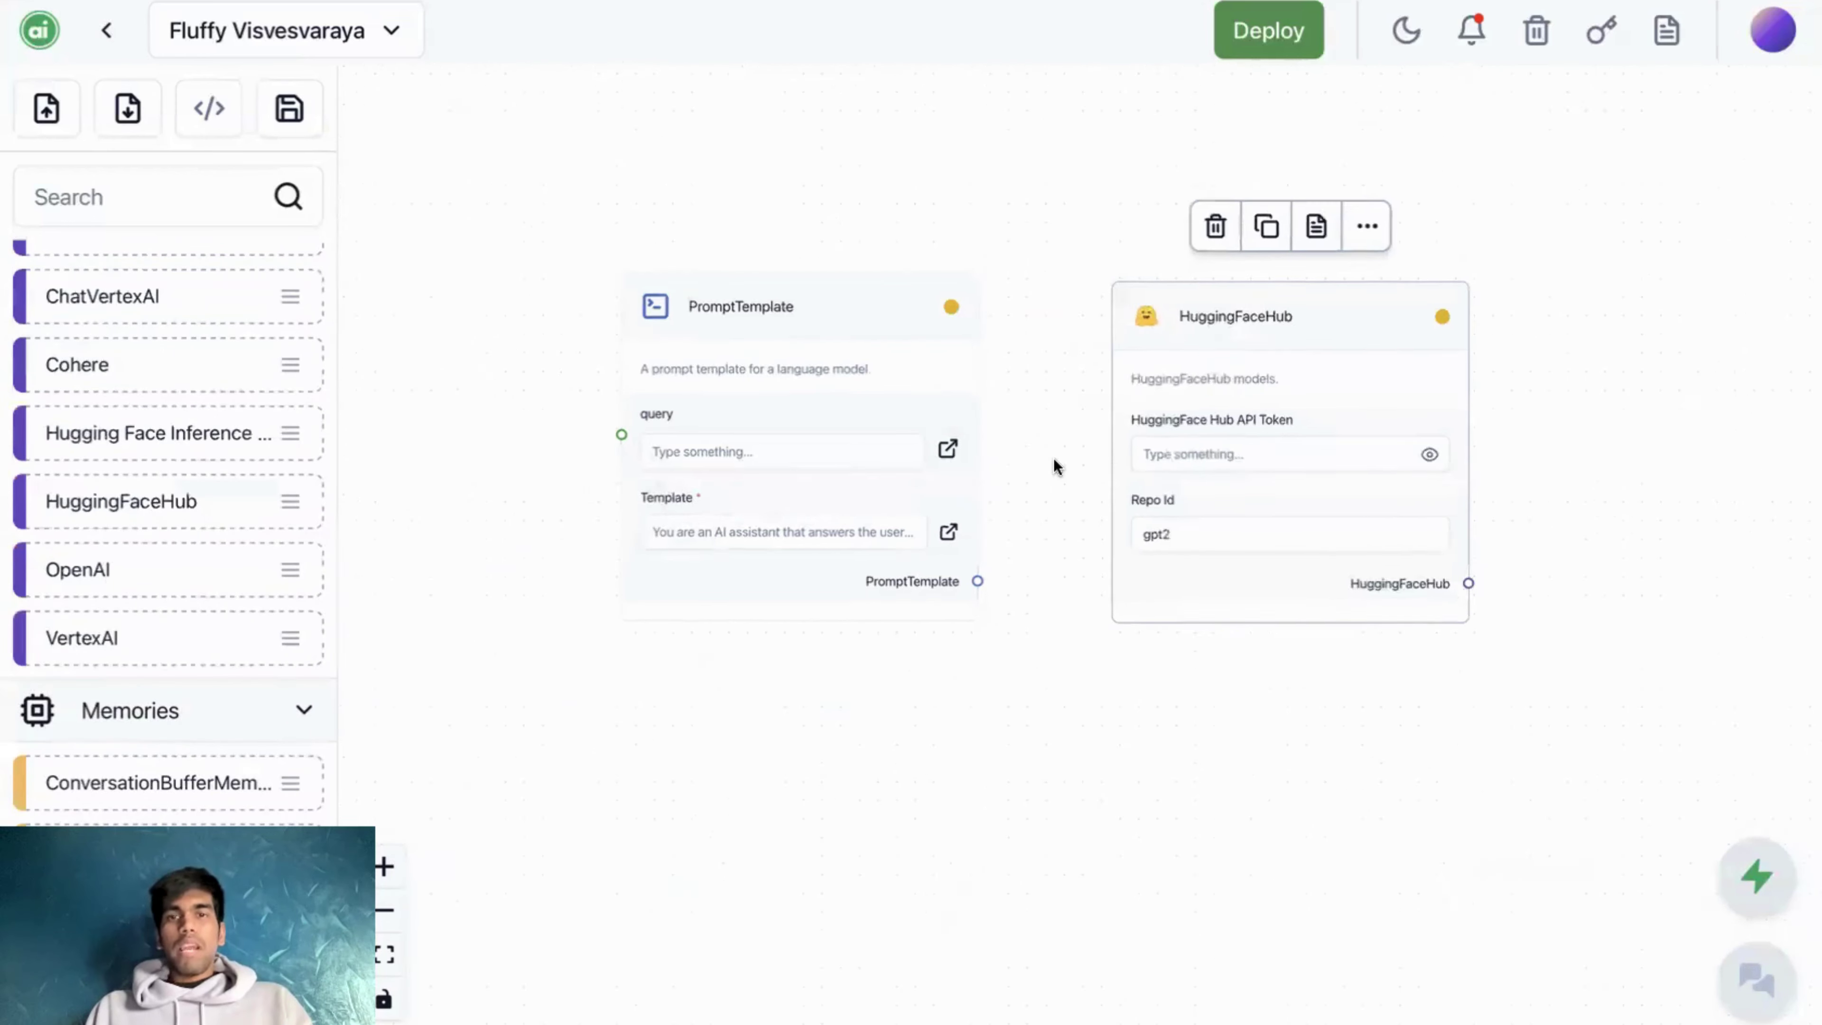
scroll(1053, 459, up, 5)
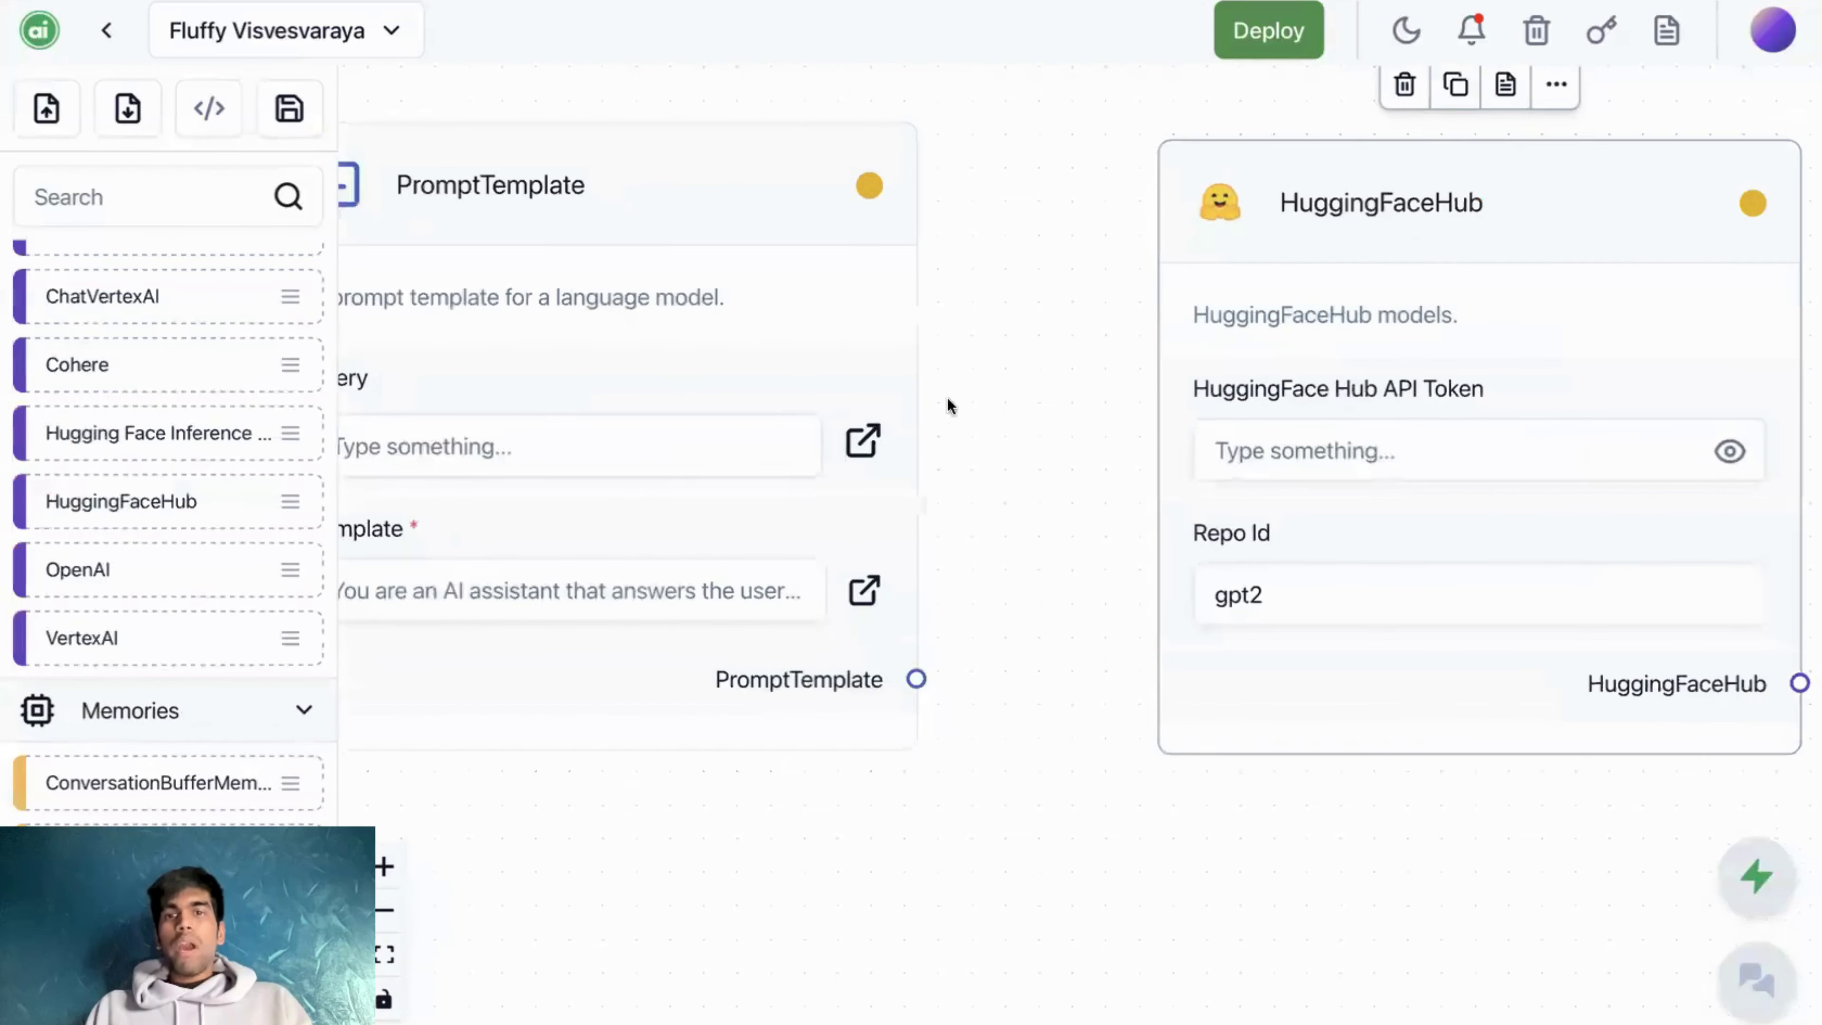
drag(1064, 415, 698, 375)
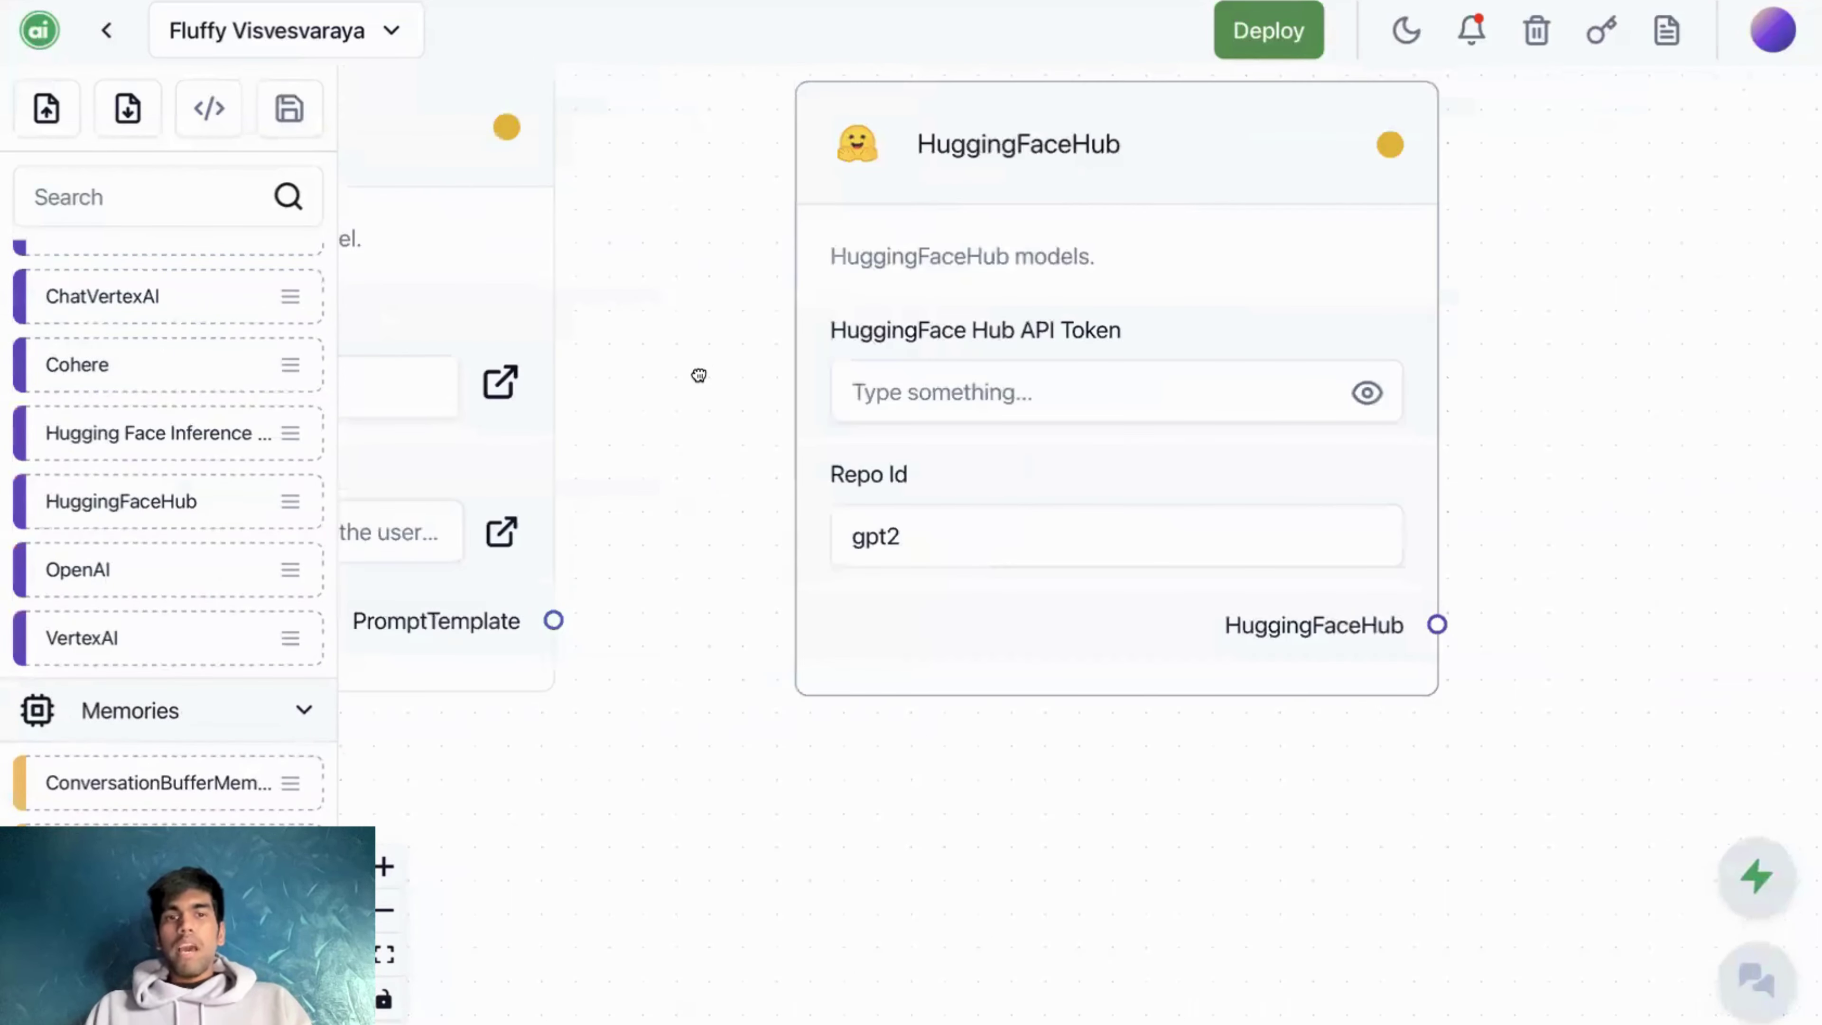
scroll(698, 407, up, 5)
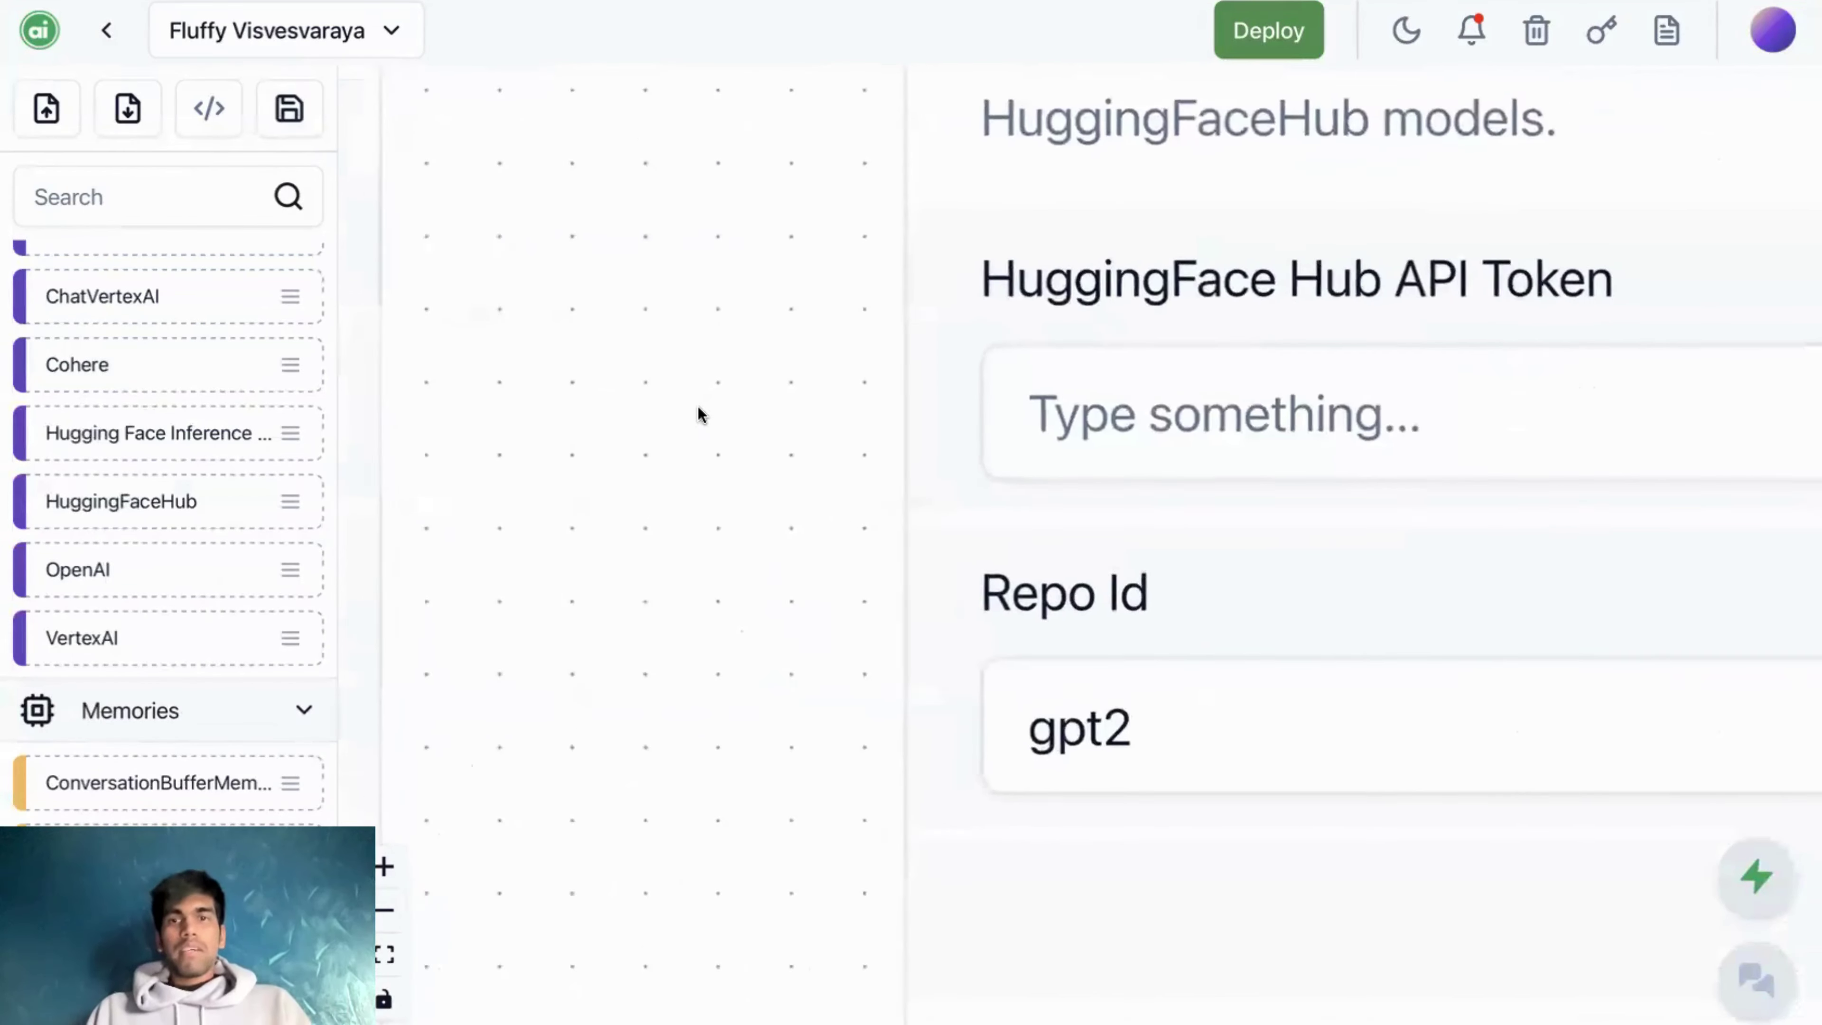
scroll(706, 423, down, 3)
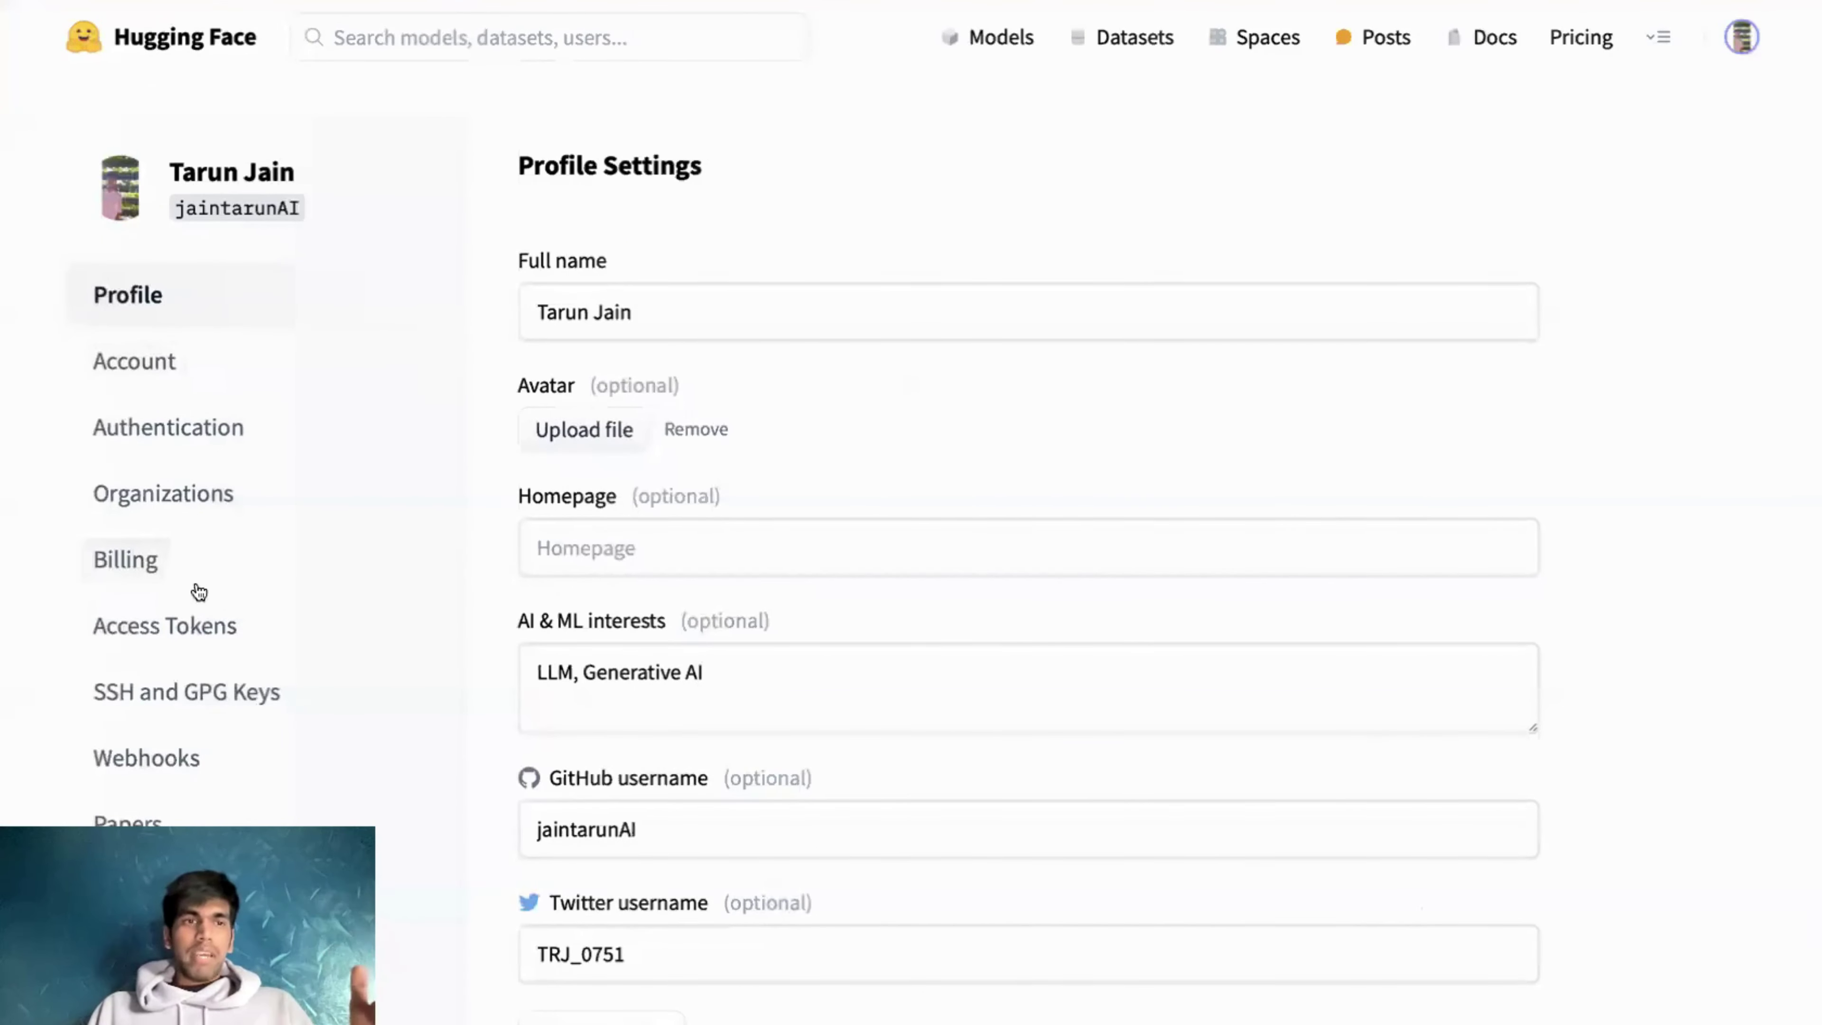
- Switch to the Hugging Face account settings and generate a new access token named "gene_stack" with the write role
click(181, 621)
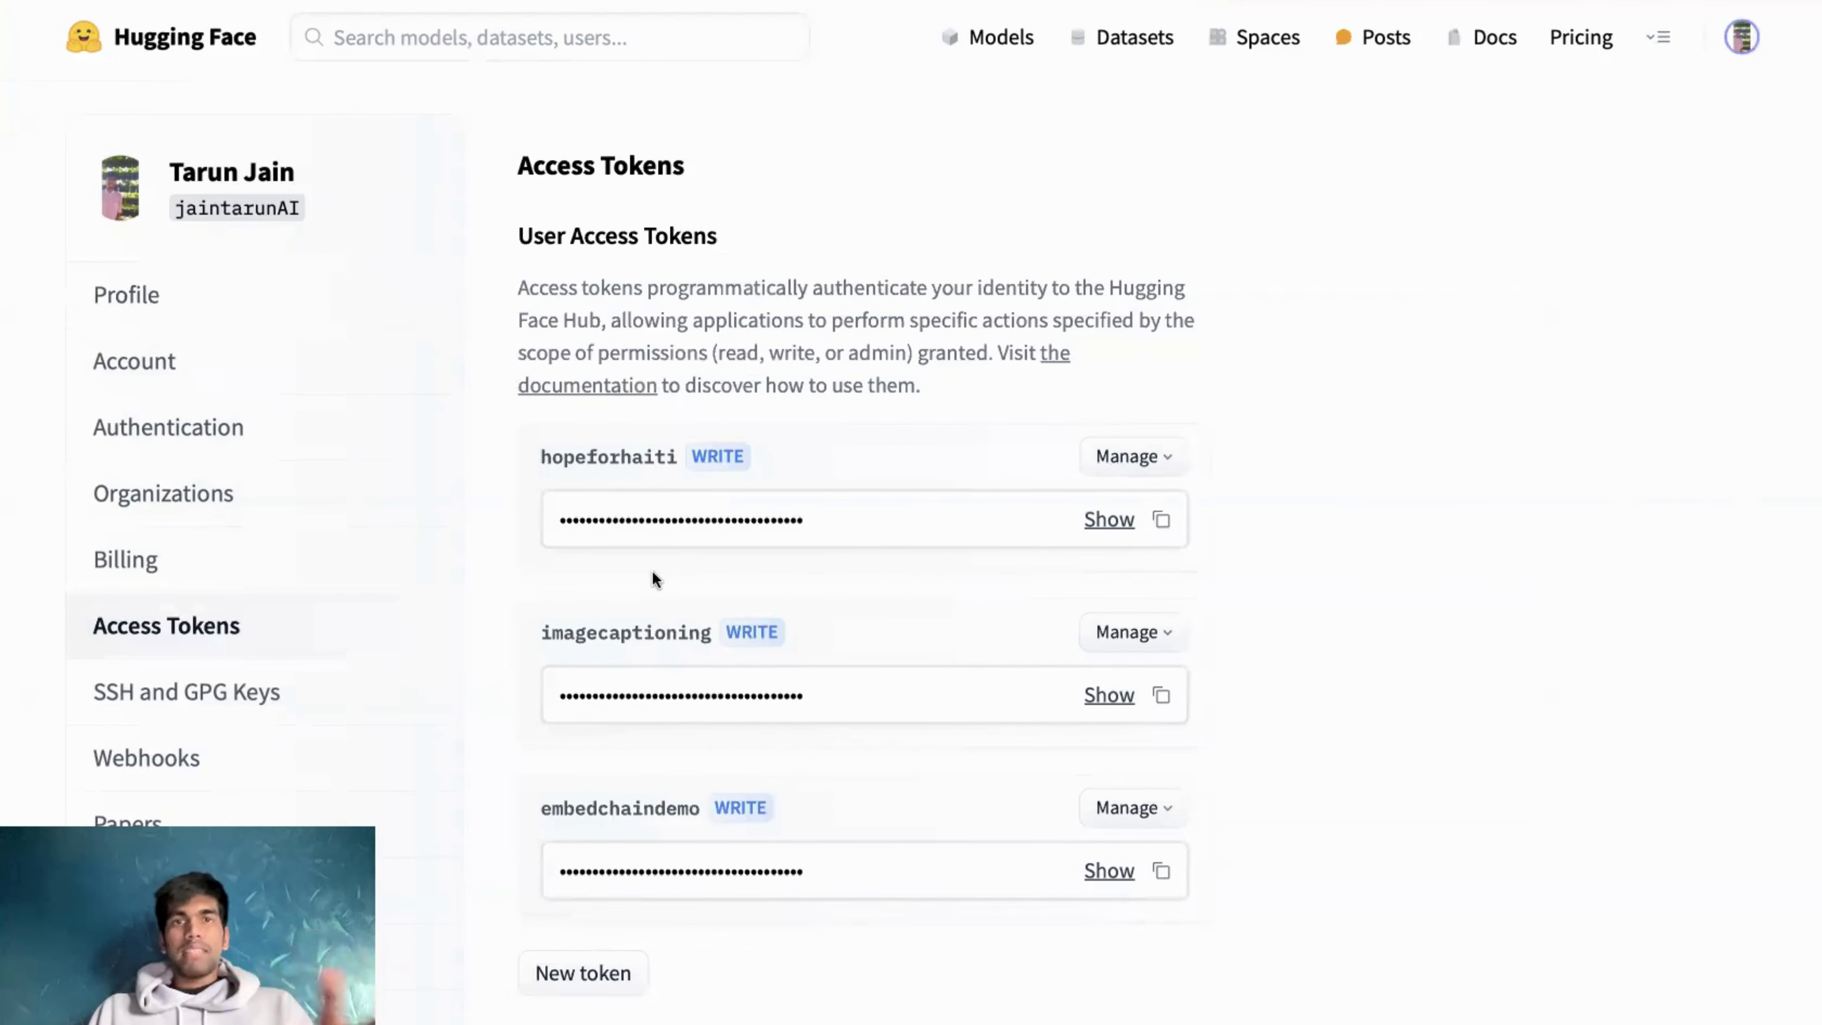
scroll(652, 571, down, 3)
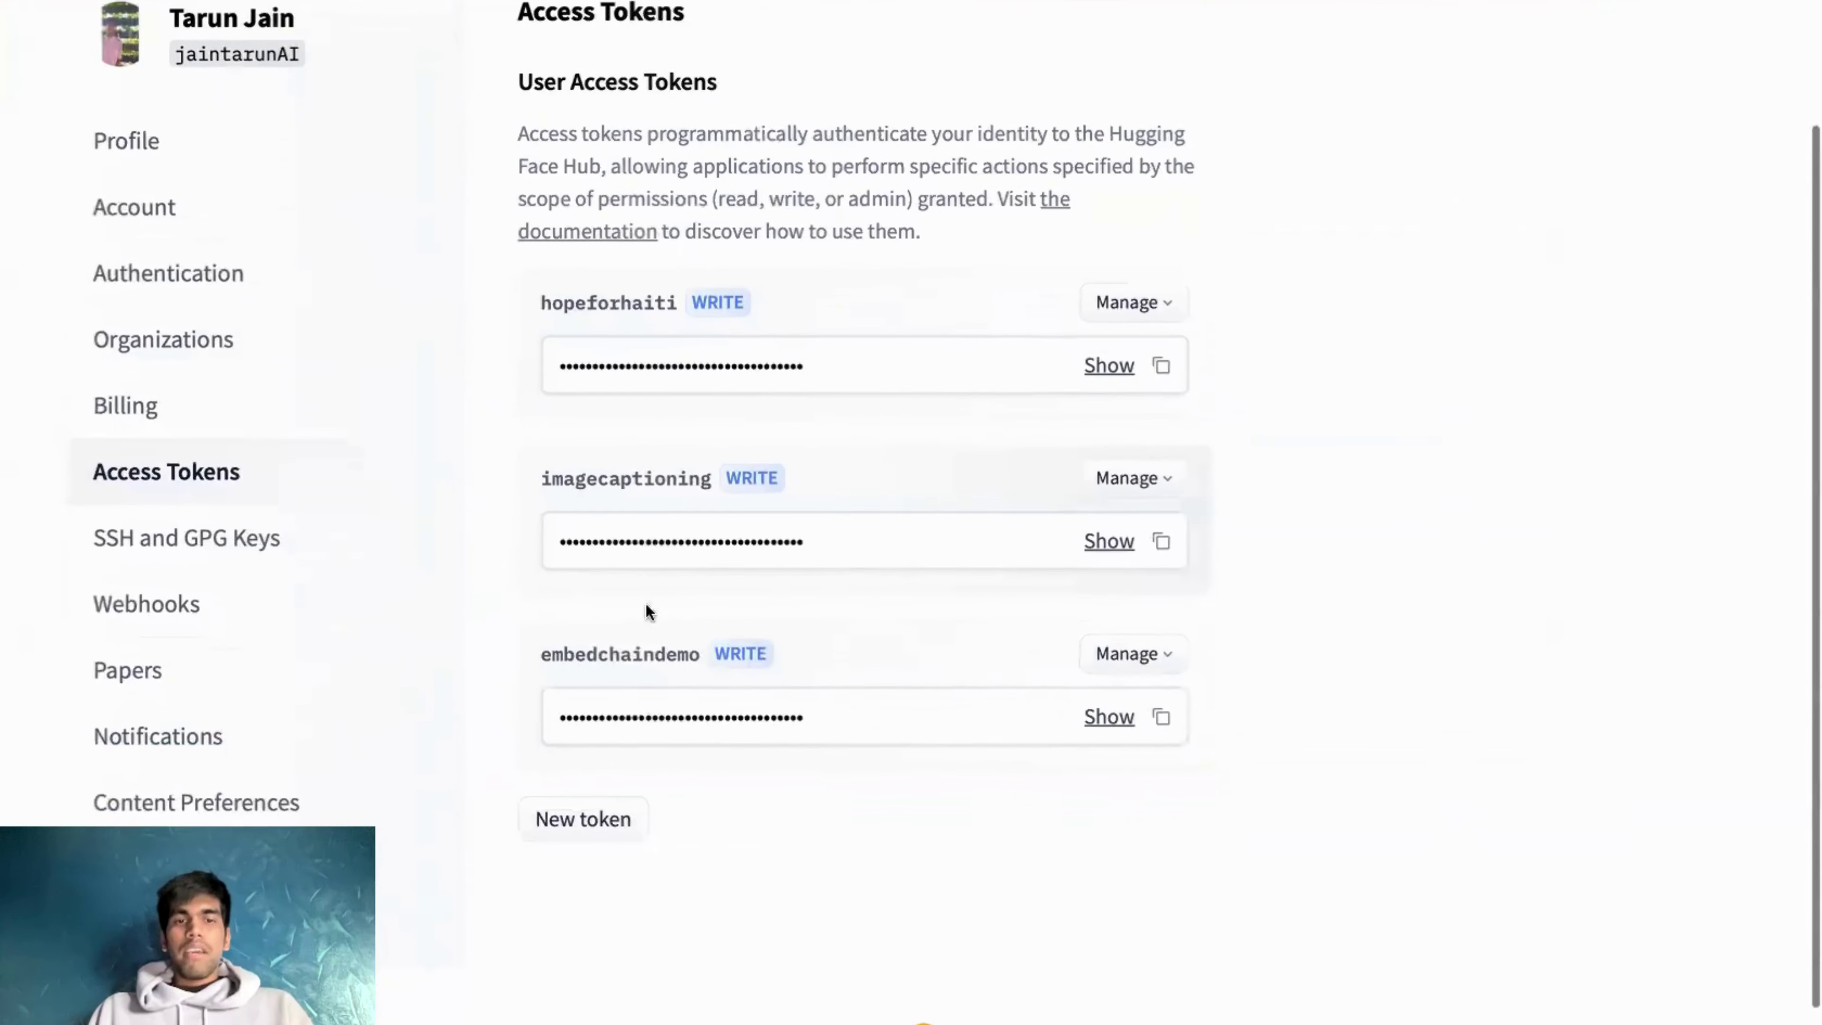
click(587, 816)
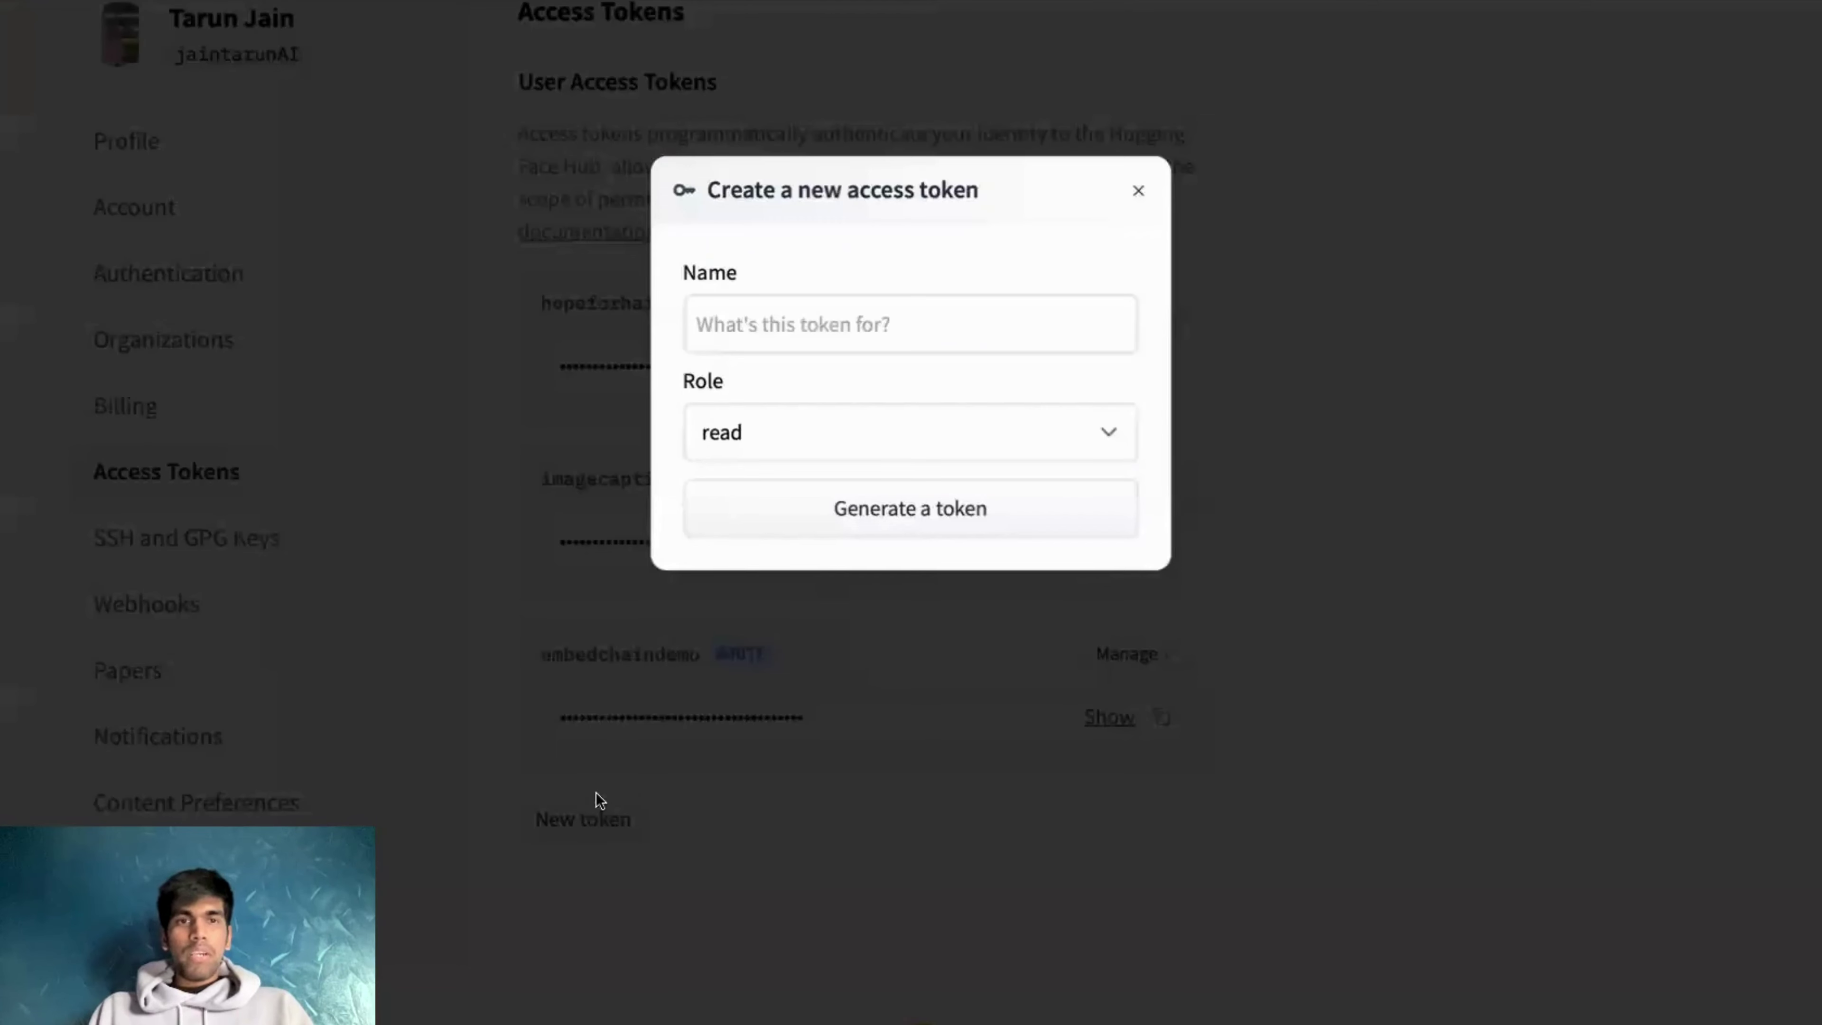
click(821, 326)
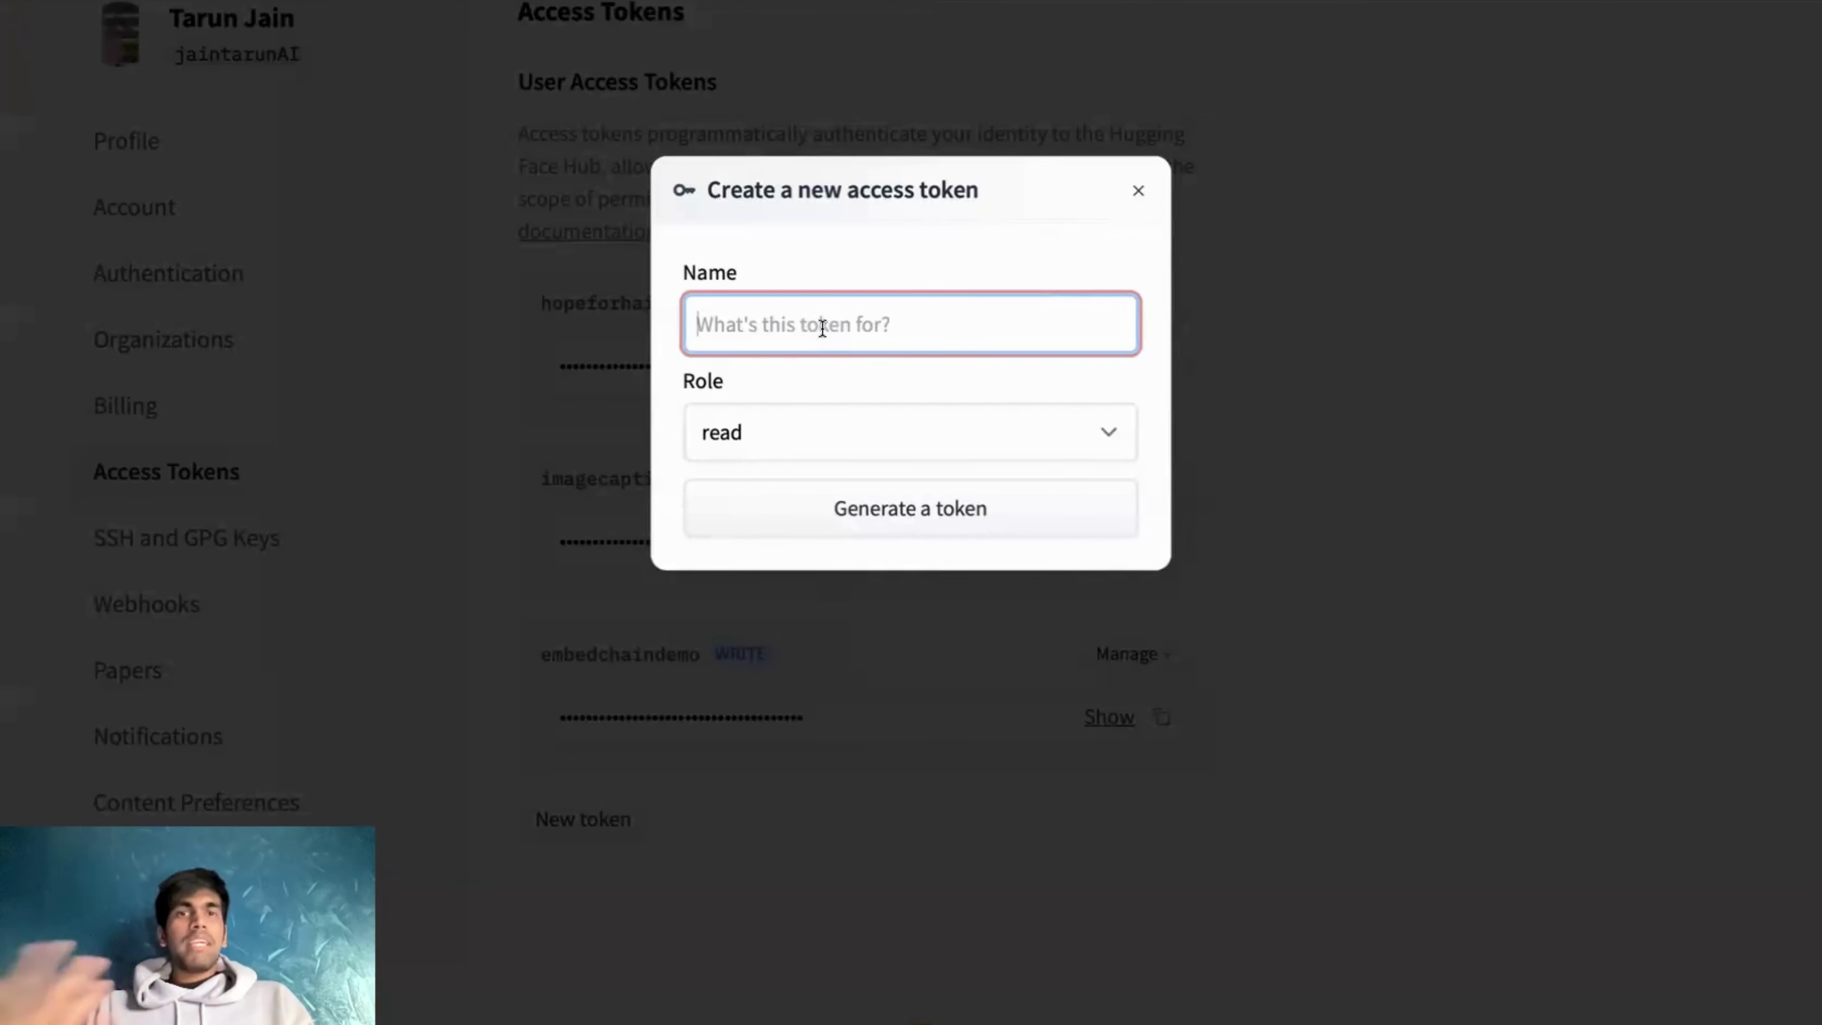
text(gen)
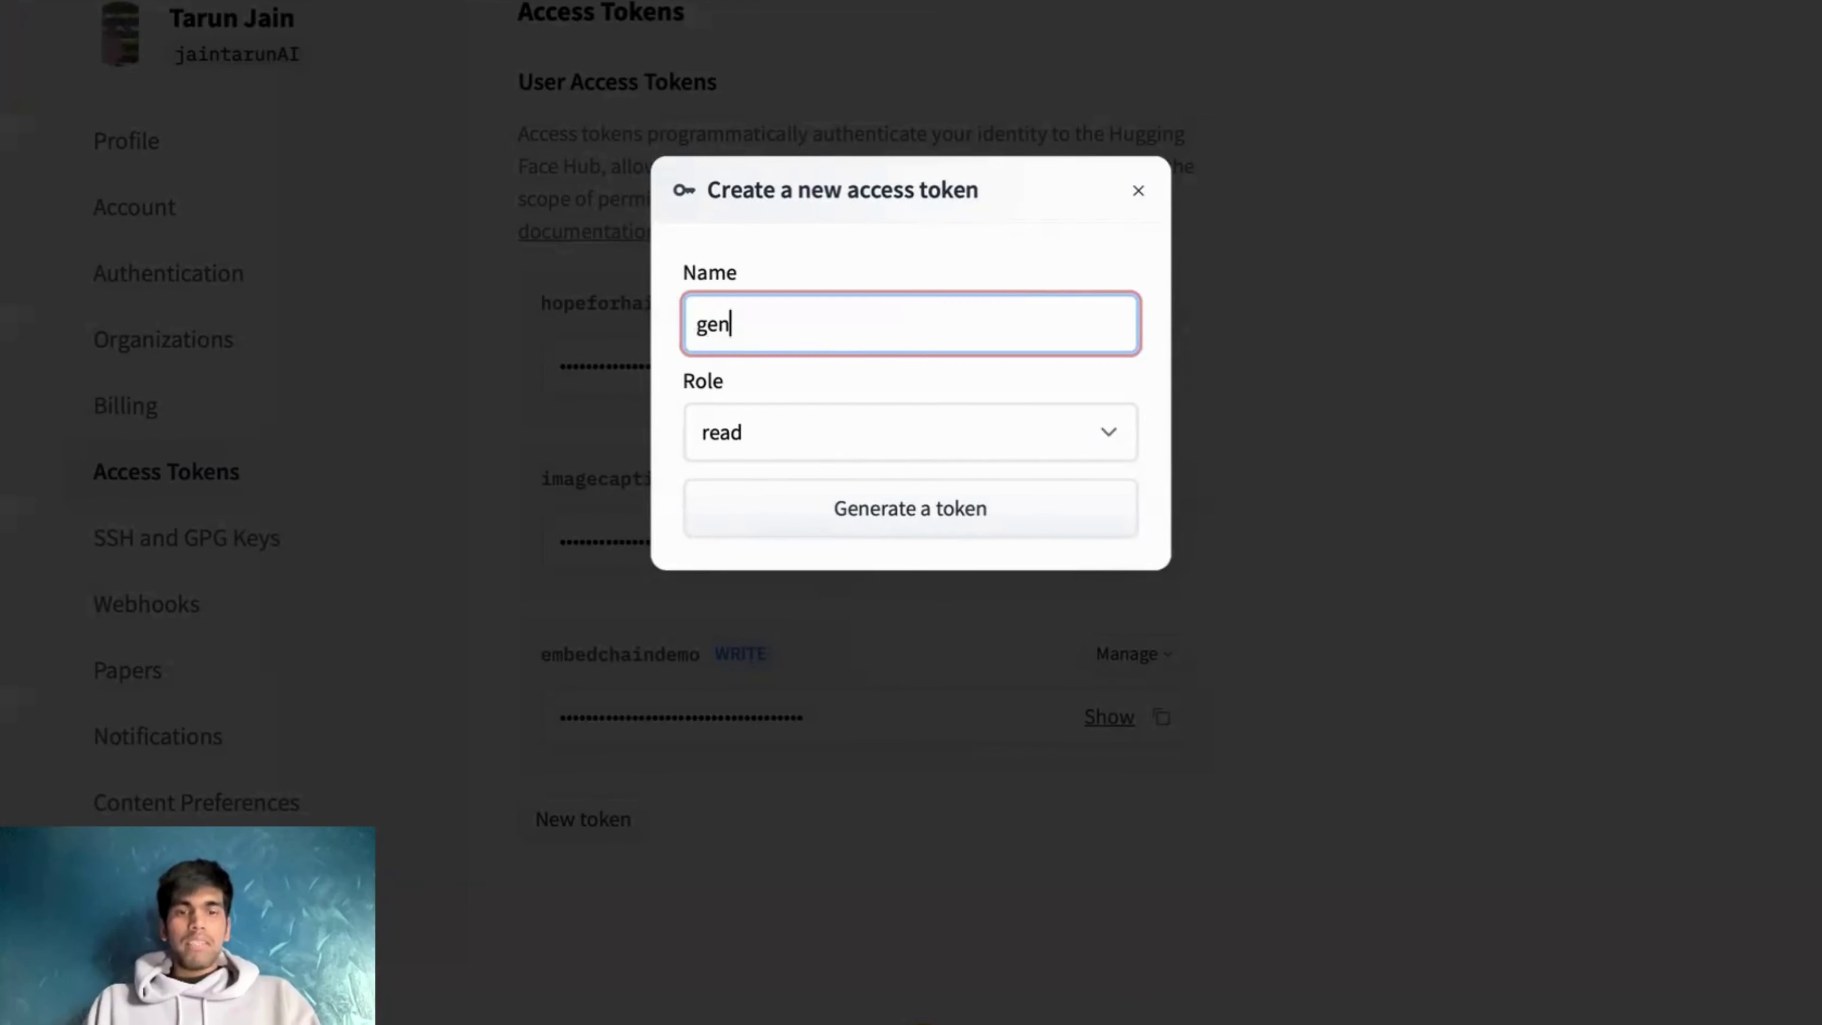
text(ai_stack)
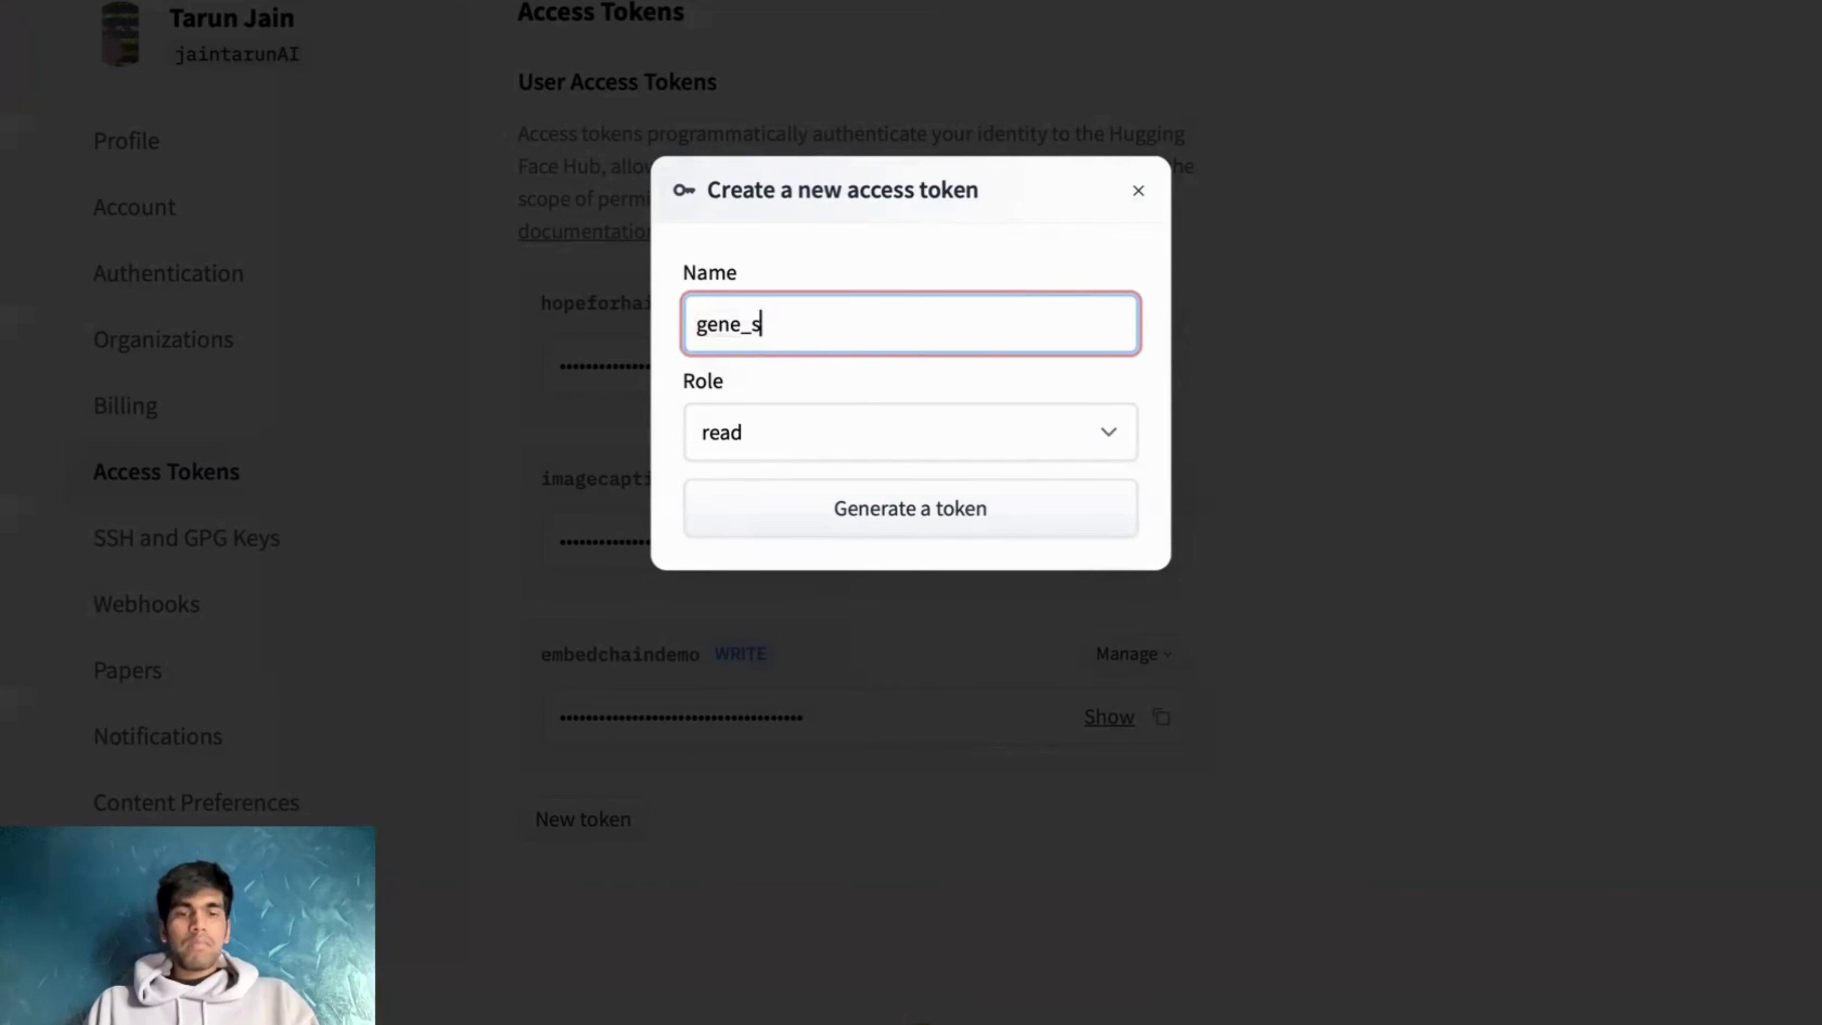
click(823, 416)
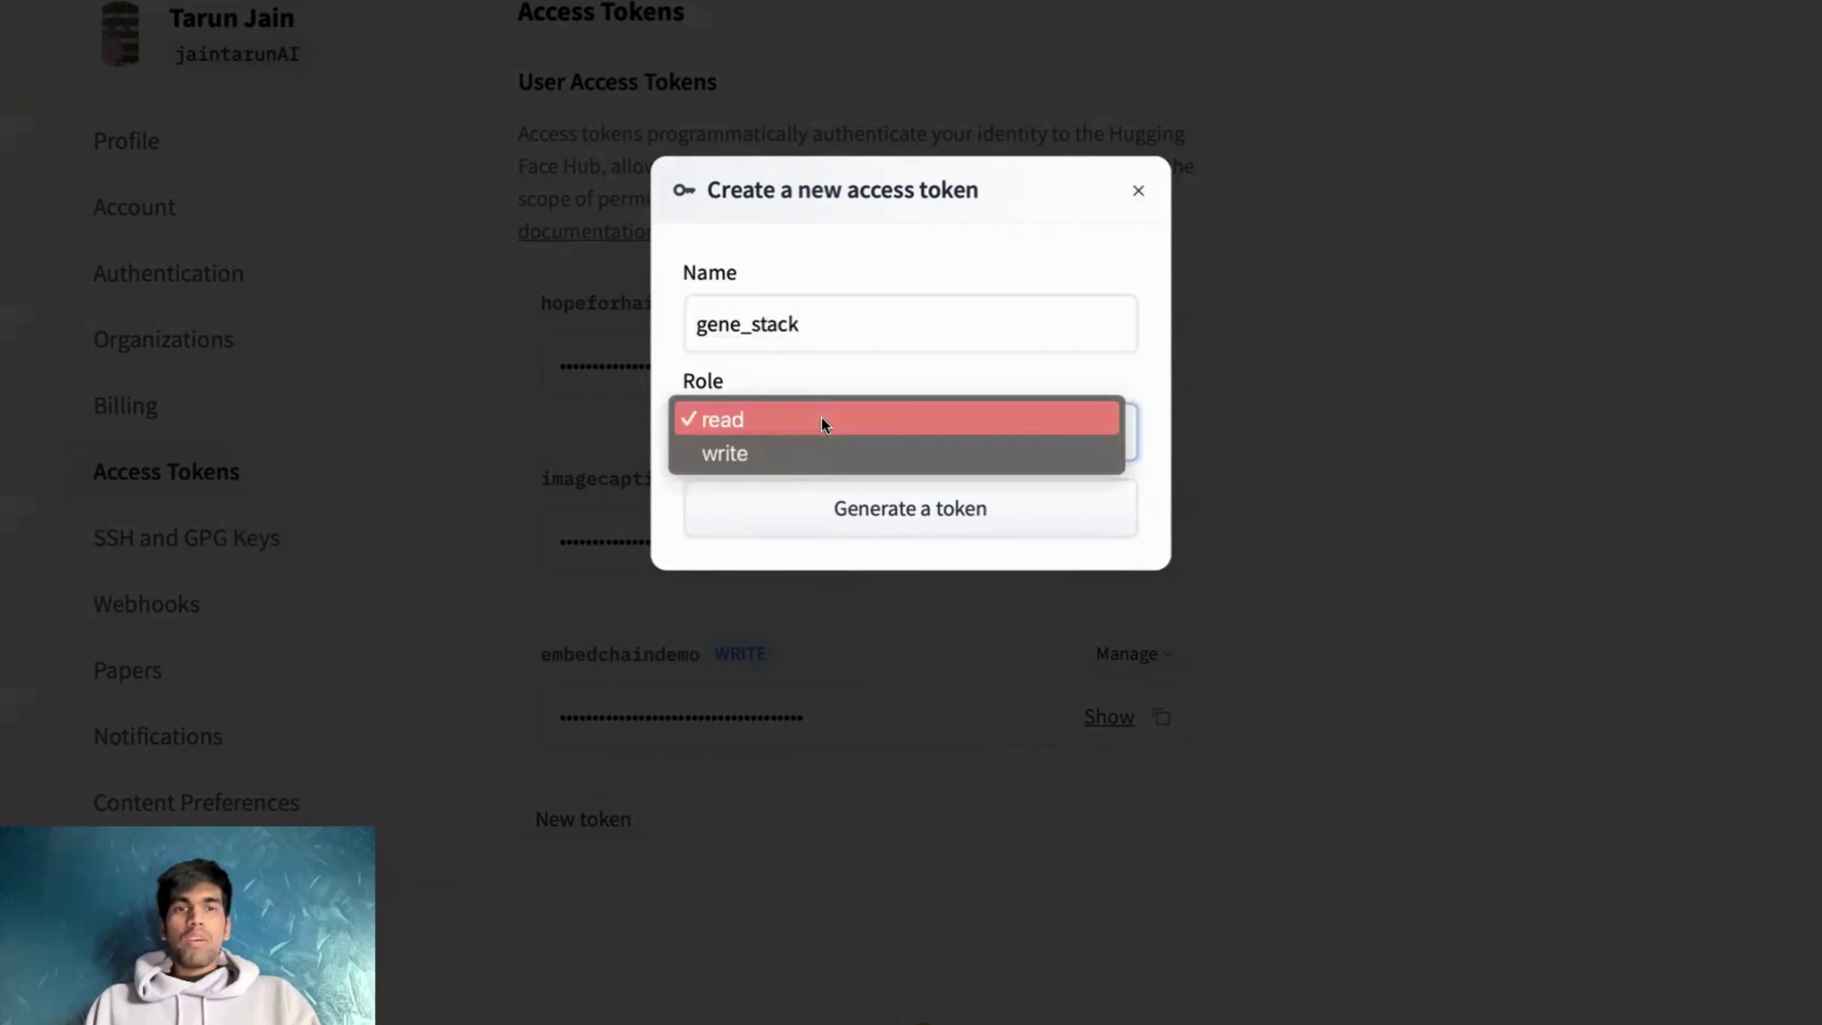
click(799, 449)
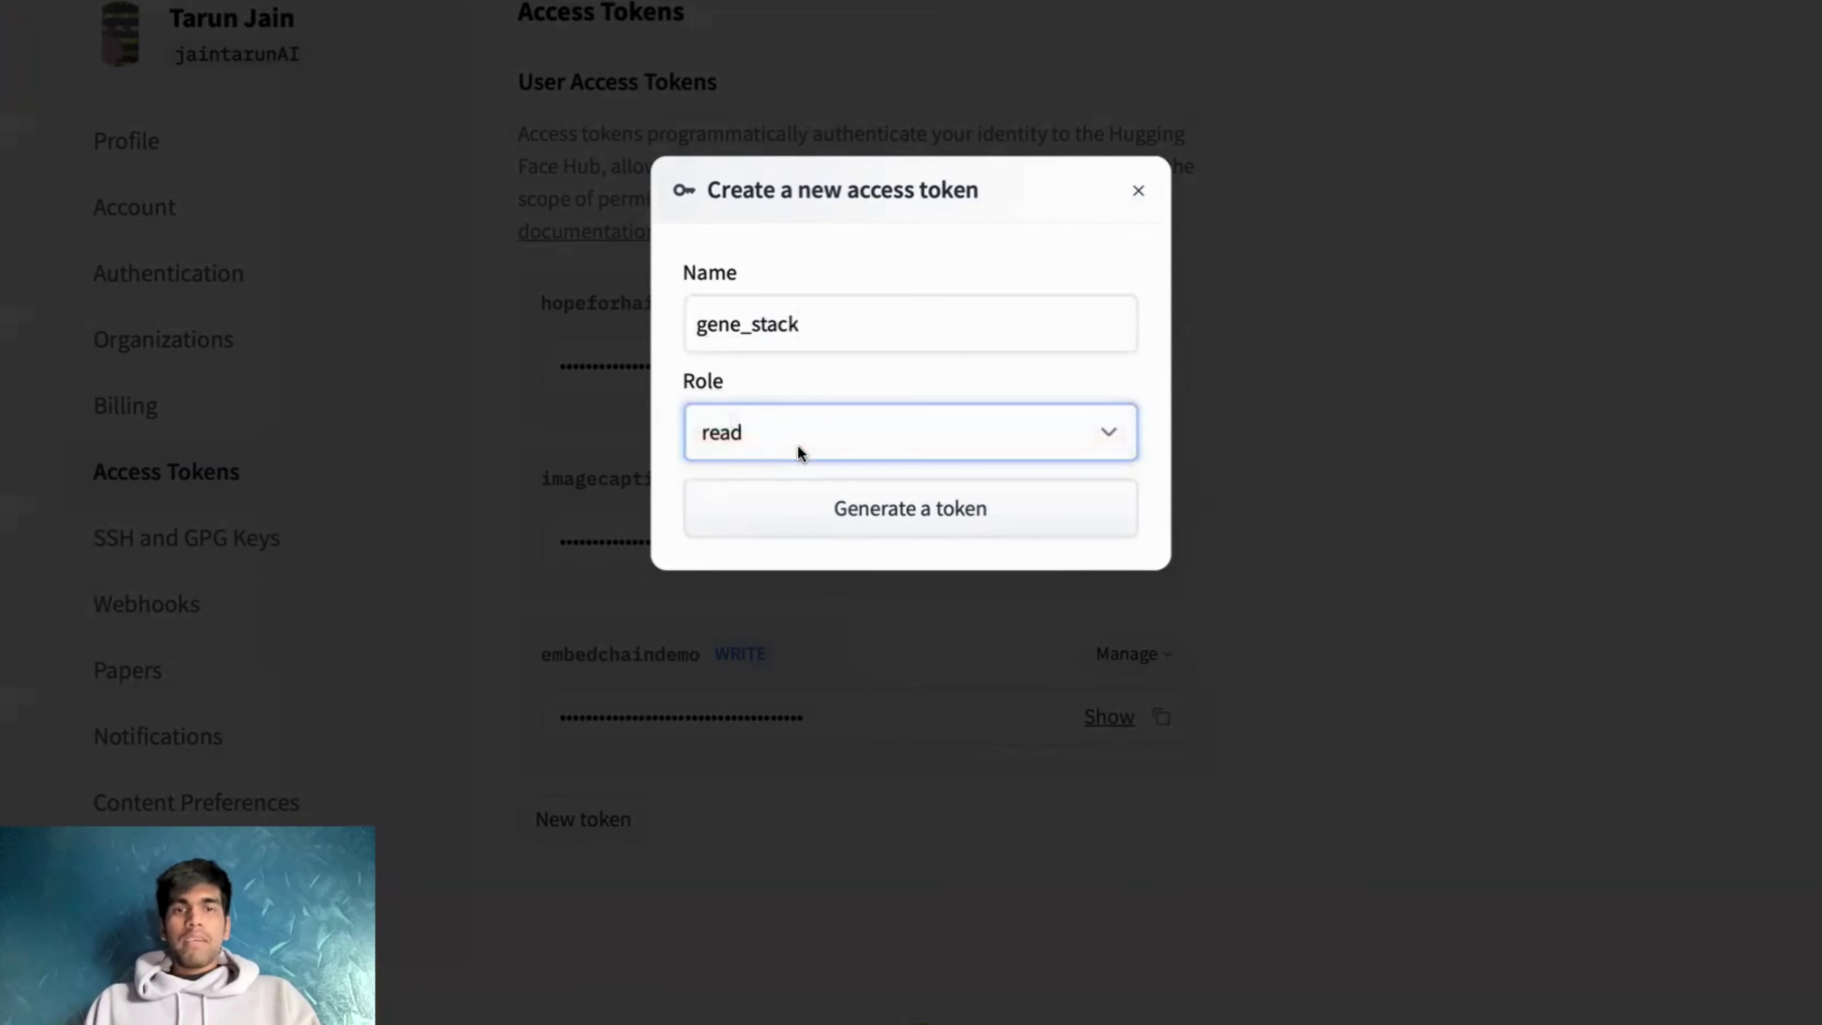
click(887, 507)
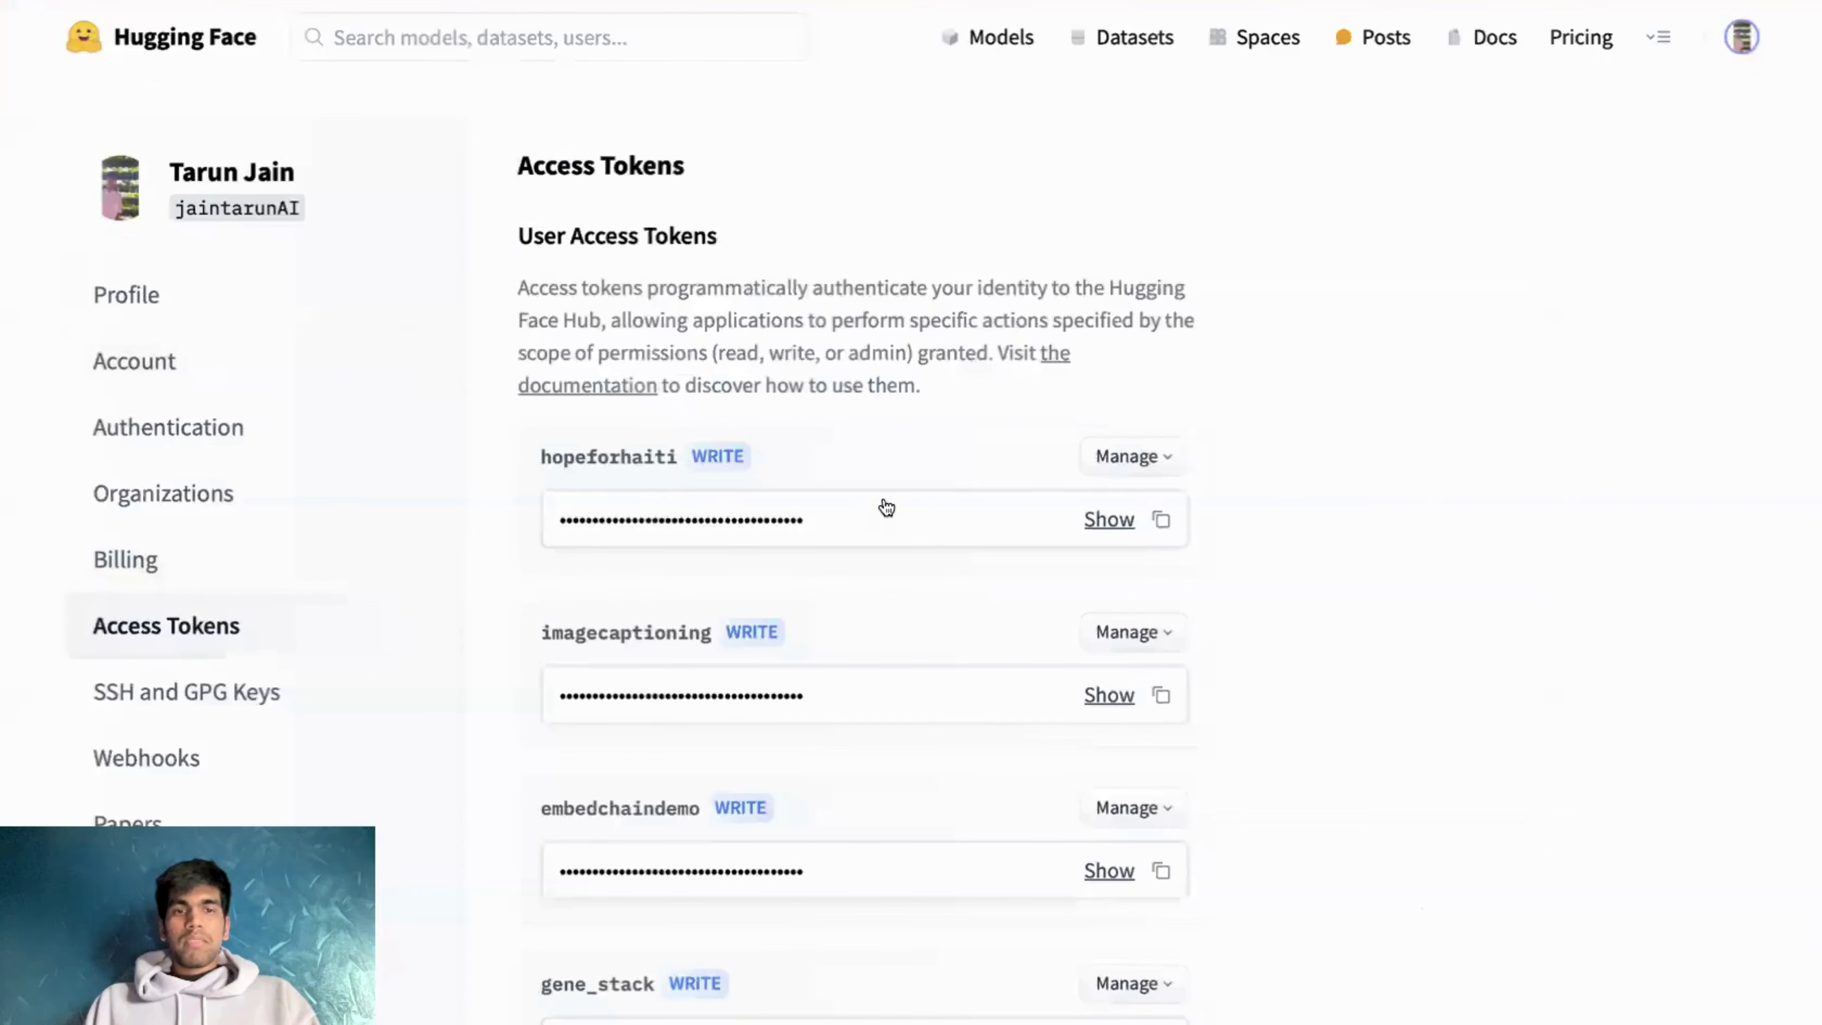
- Copy the gene_stack access token and paste it into the HuggingFaceHub component's API Token field in the stack builder
scroll(887, 507, down, 5)
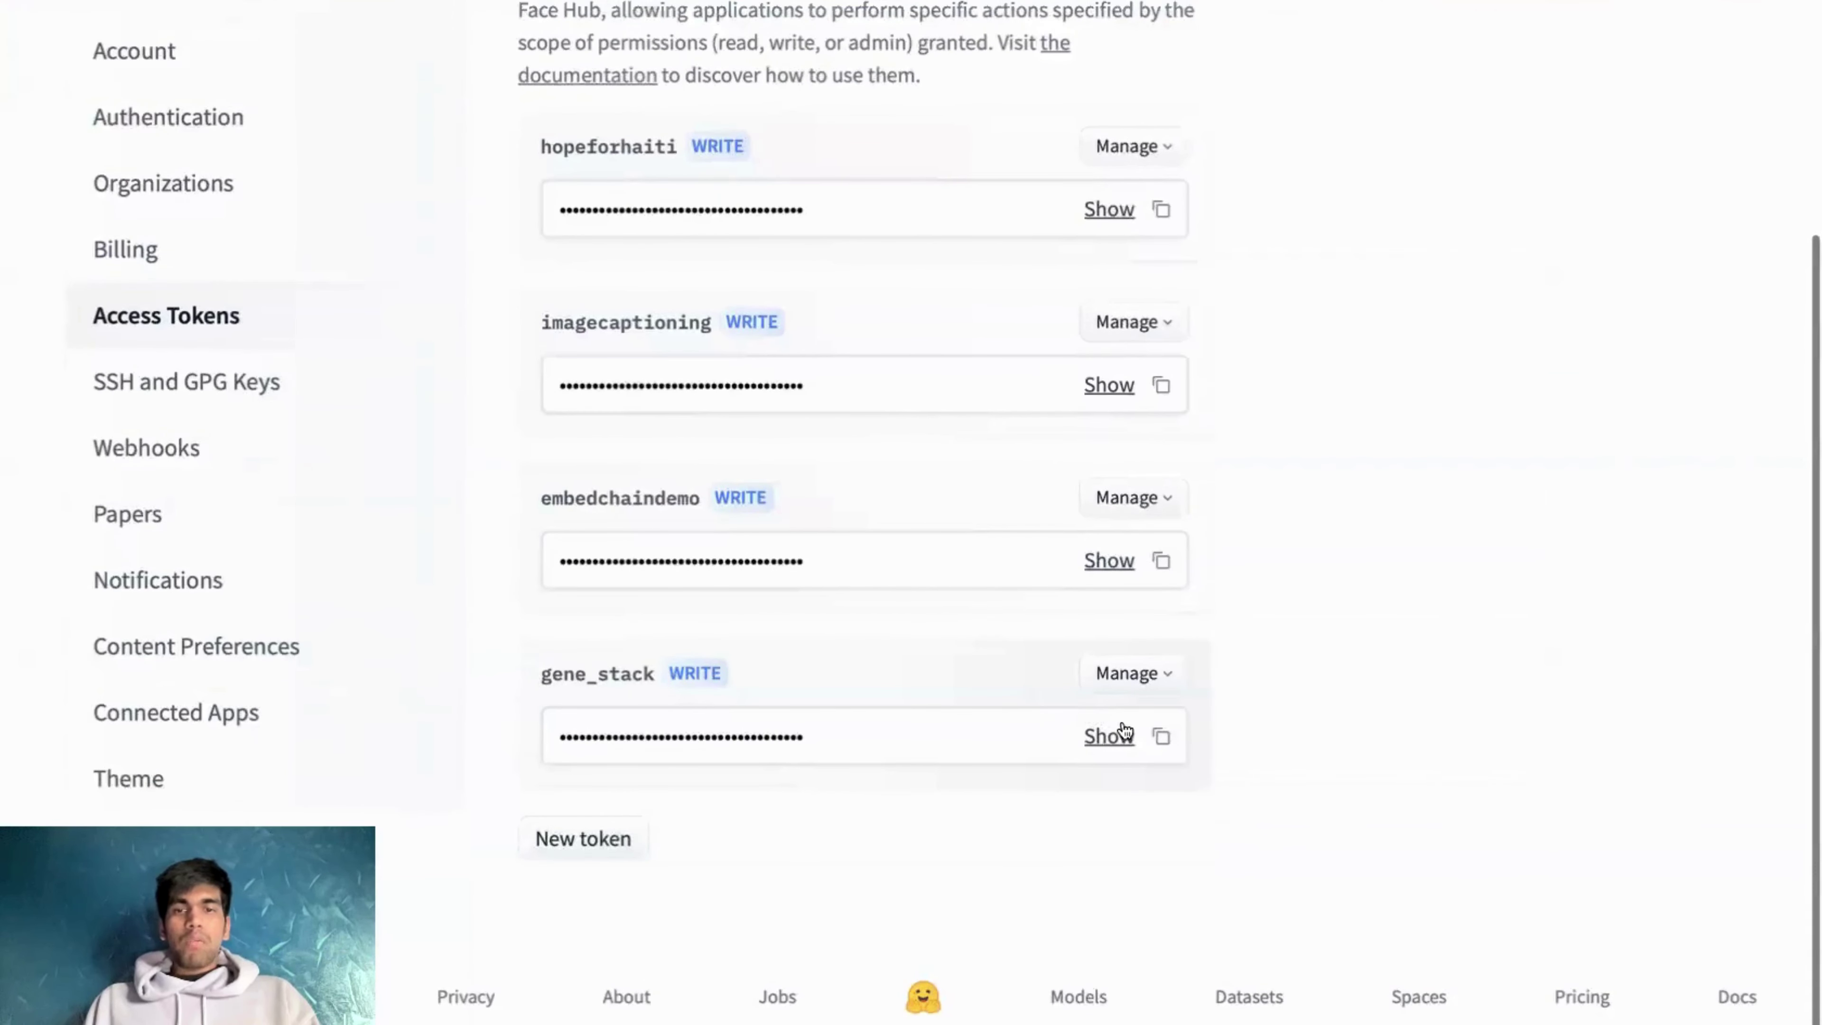
click(1162, 740)
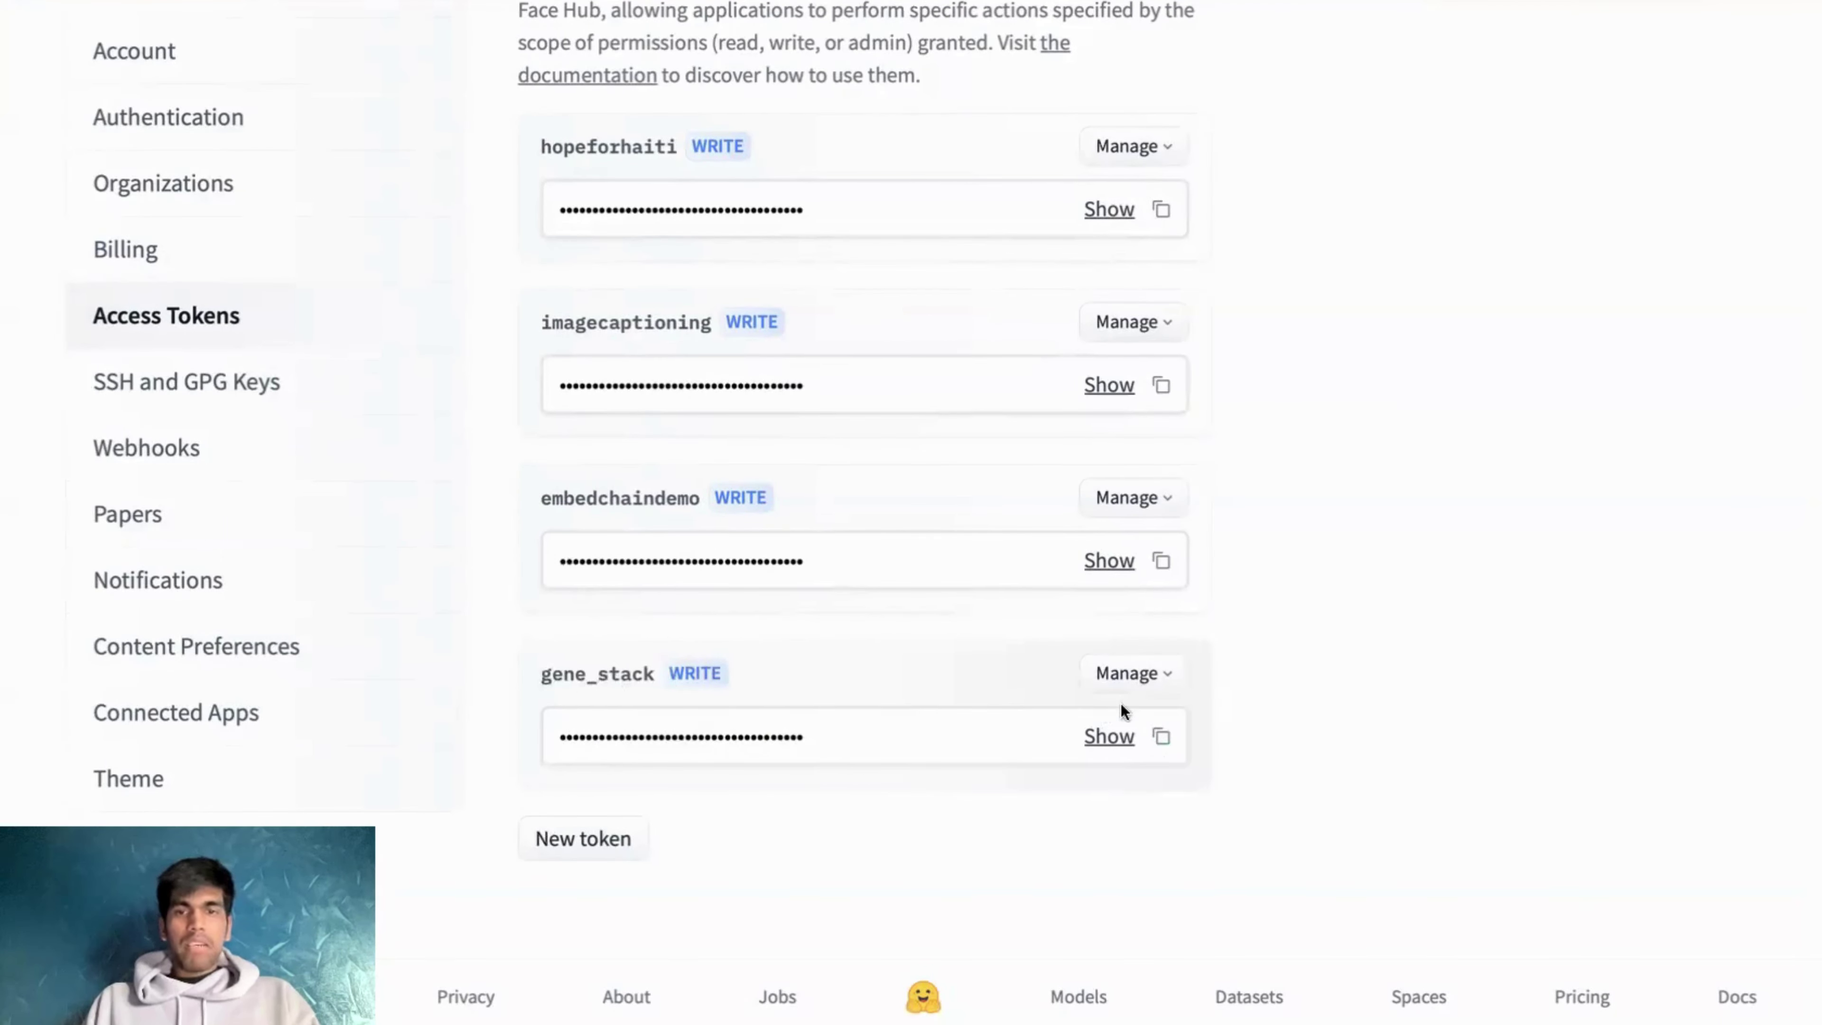
click(1160, 739)
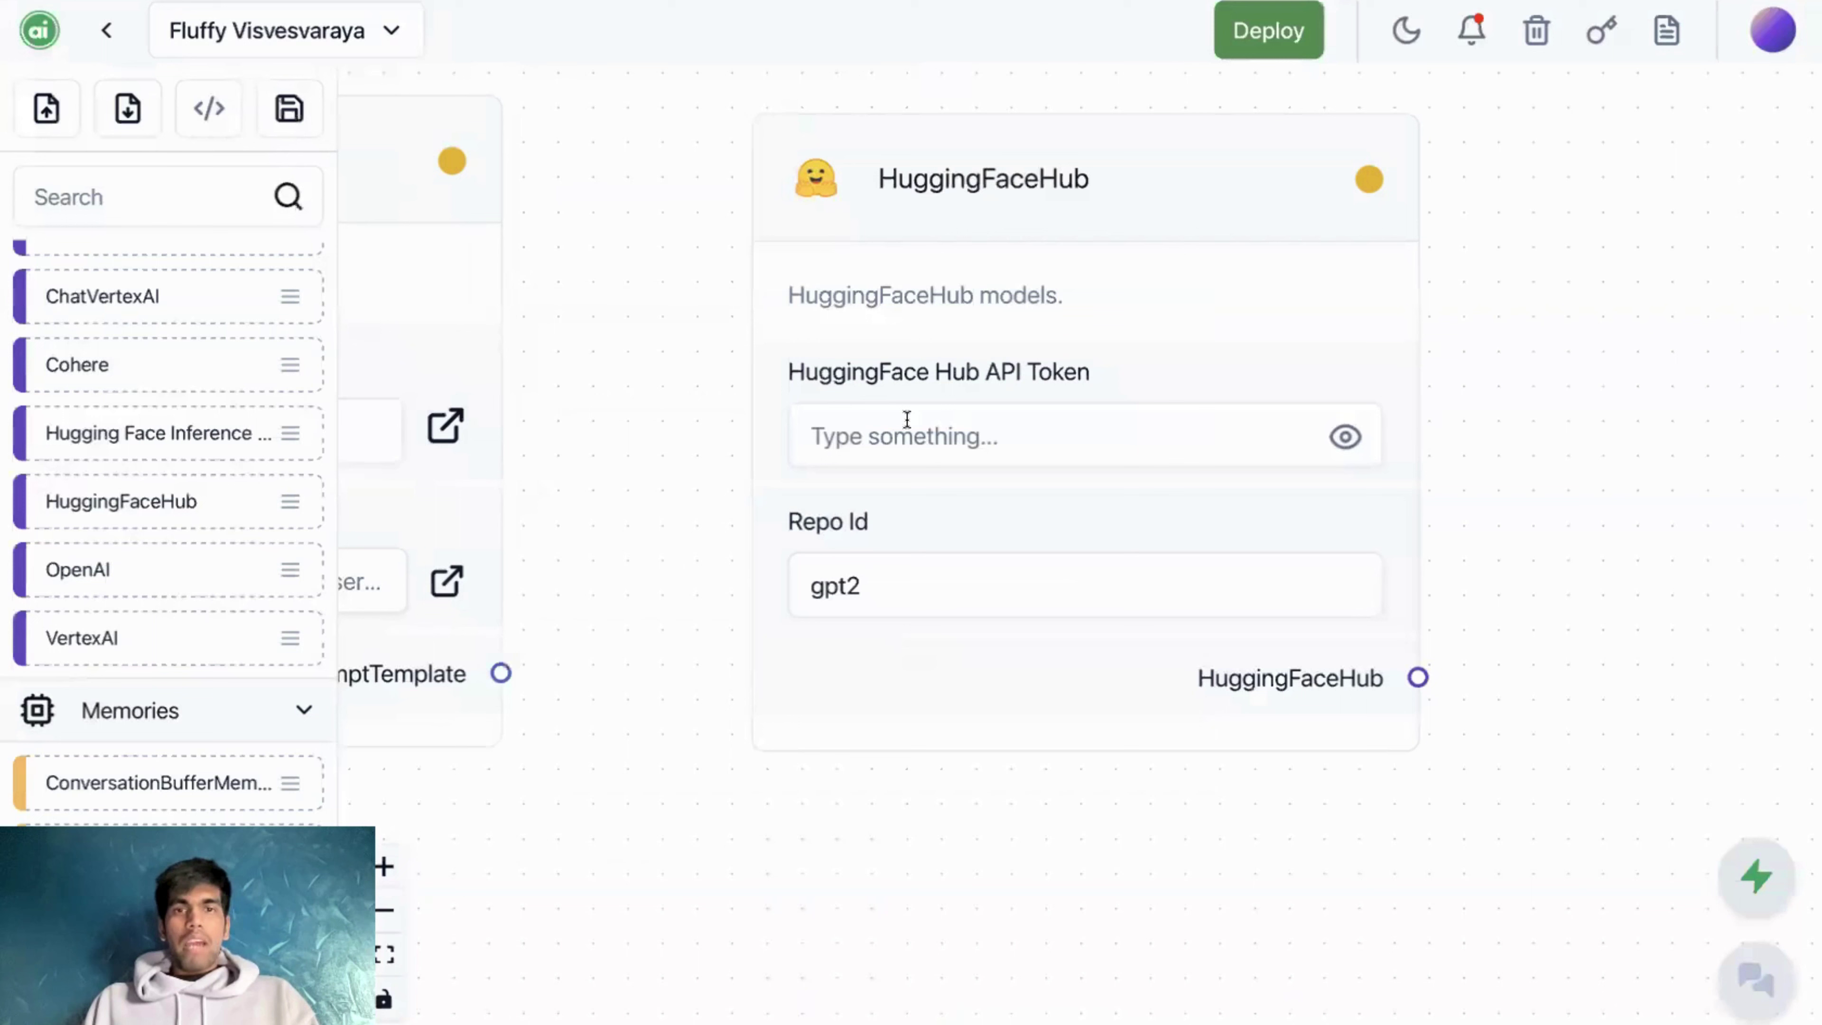
click(907, 419)
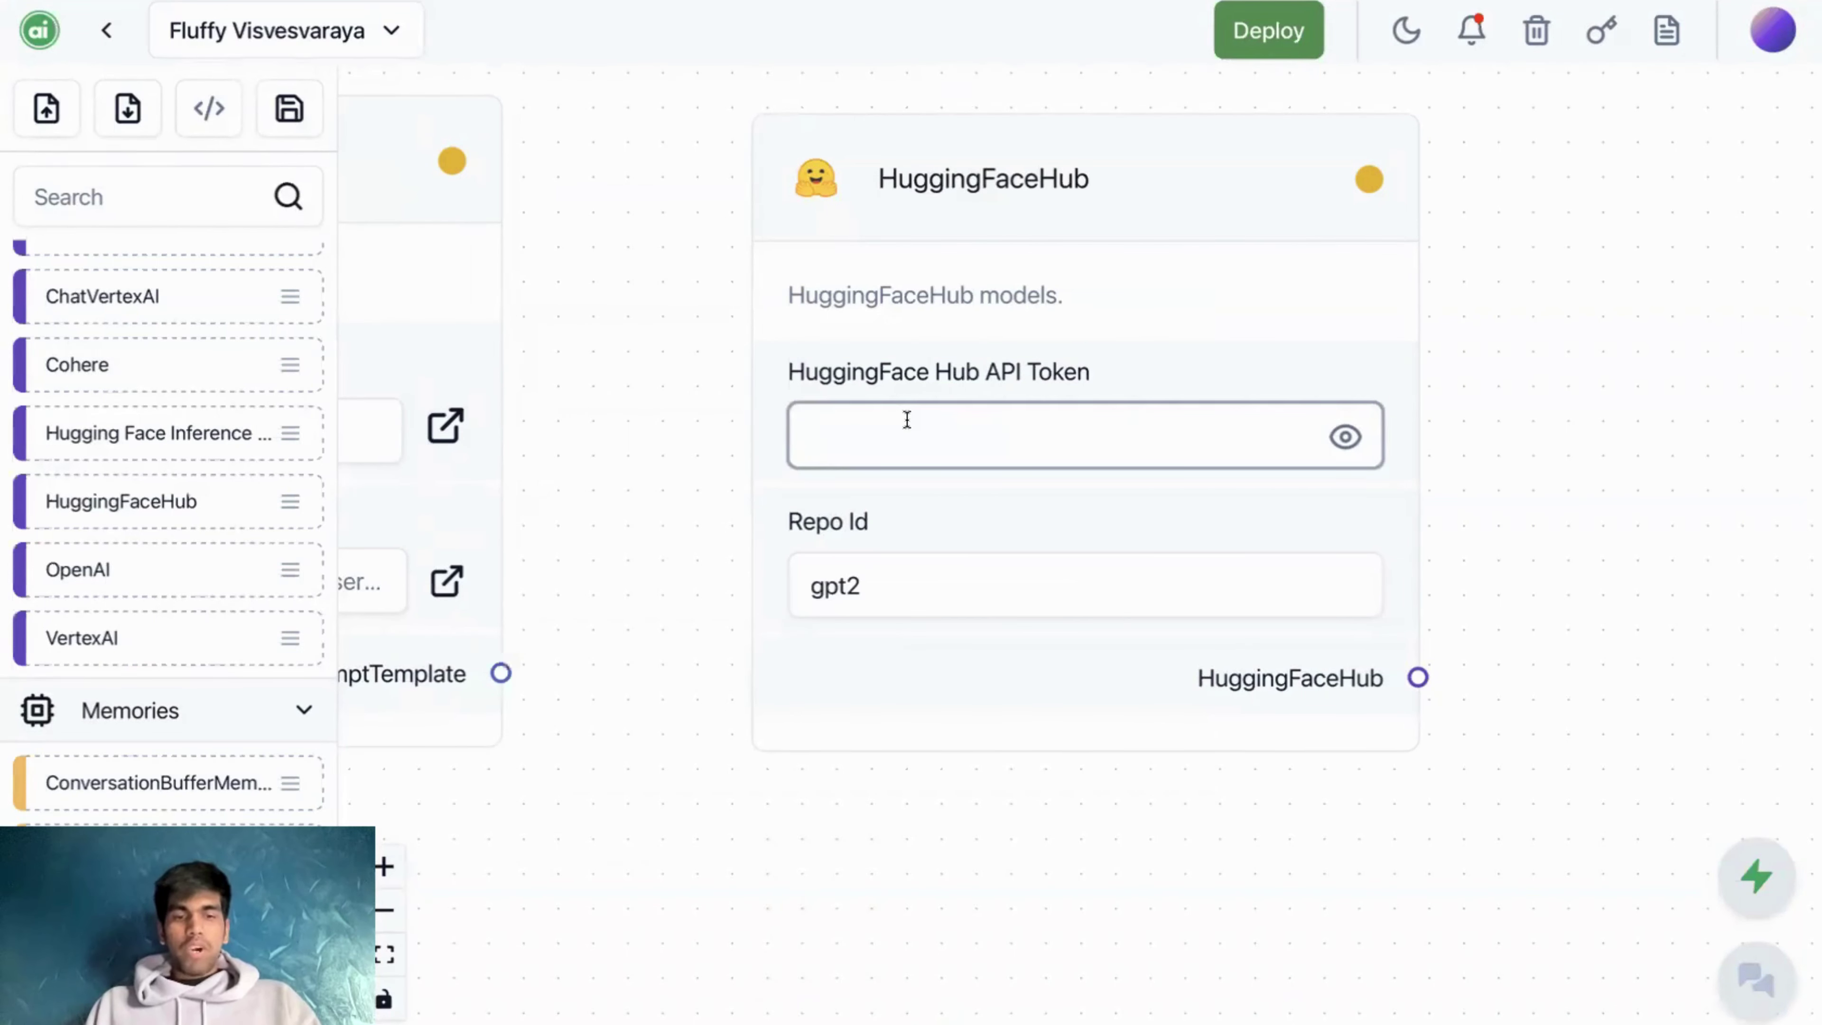
key(ctrl+v)
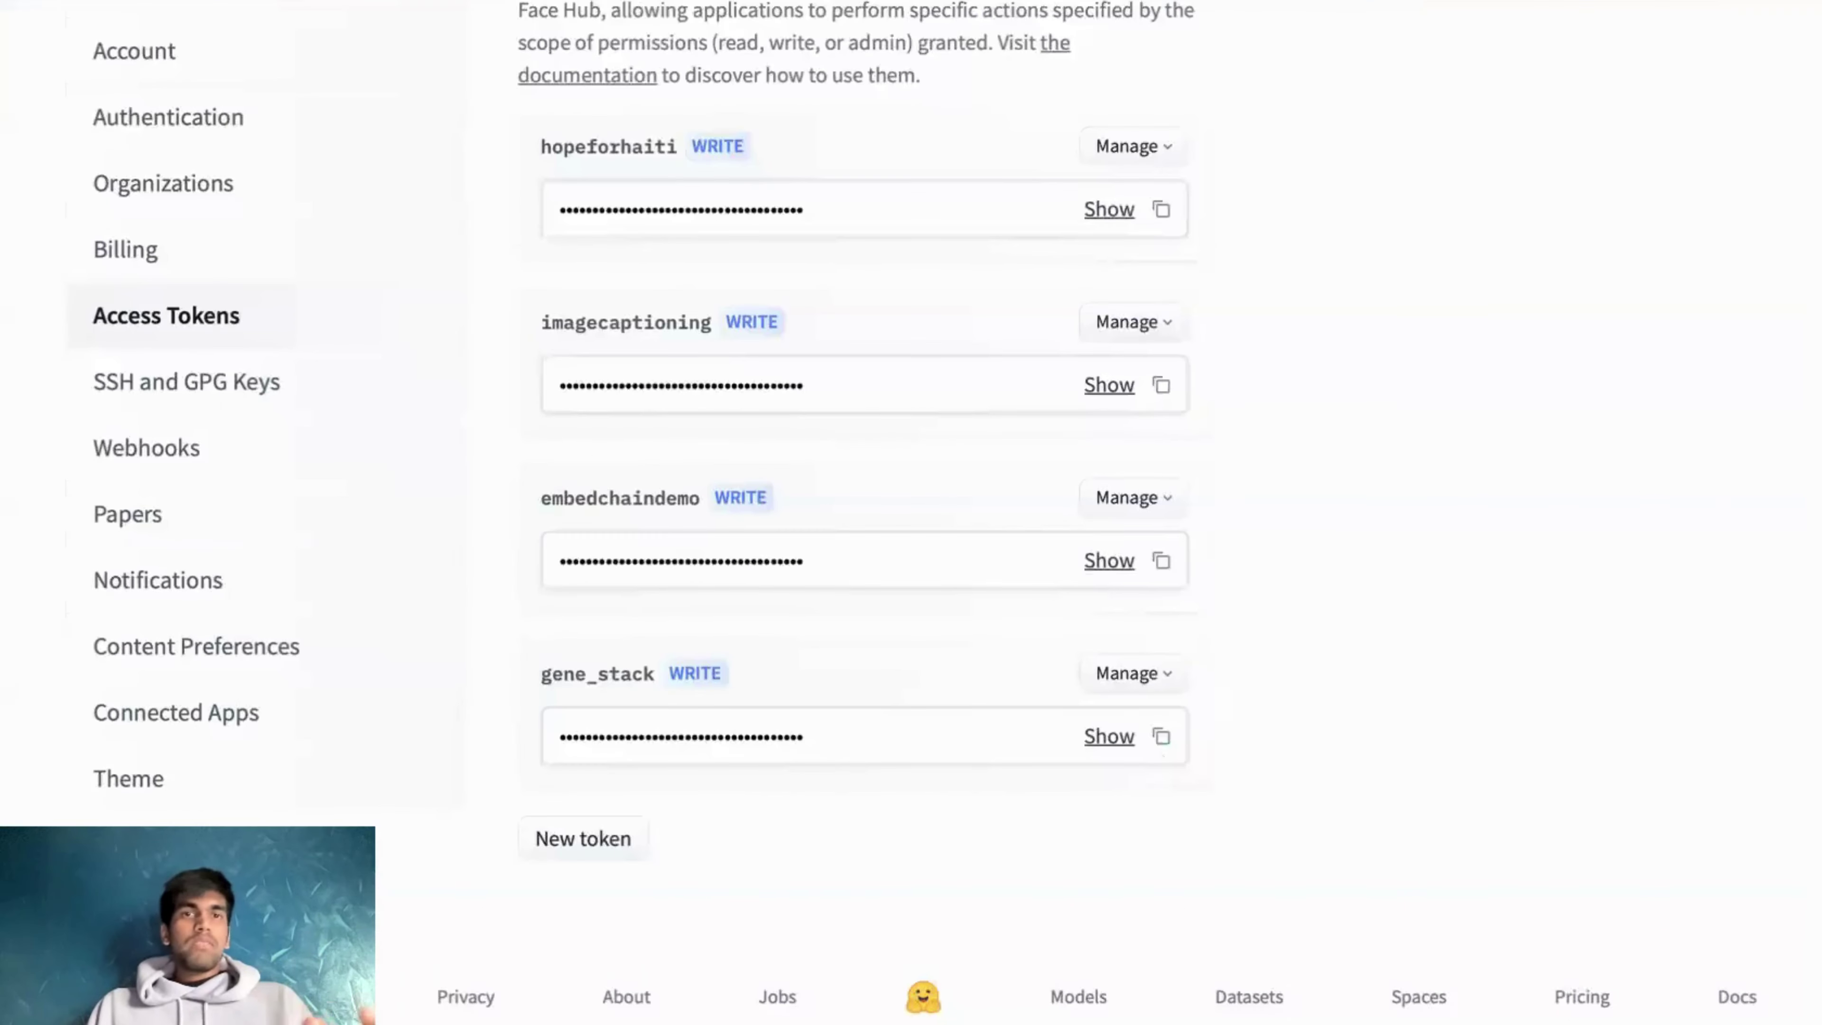
- Search Hugging Face for "zephyr", open the HuggingFaceH4/zephyr-7b-beta model page and copy the model's repository name
scroll(742, 228, up, 5)
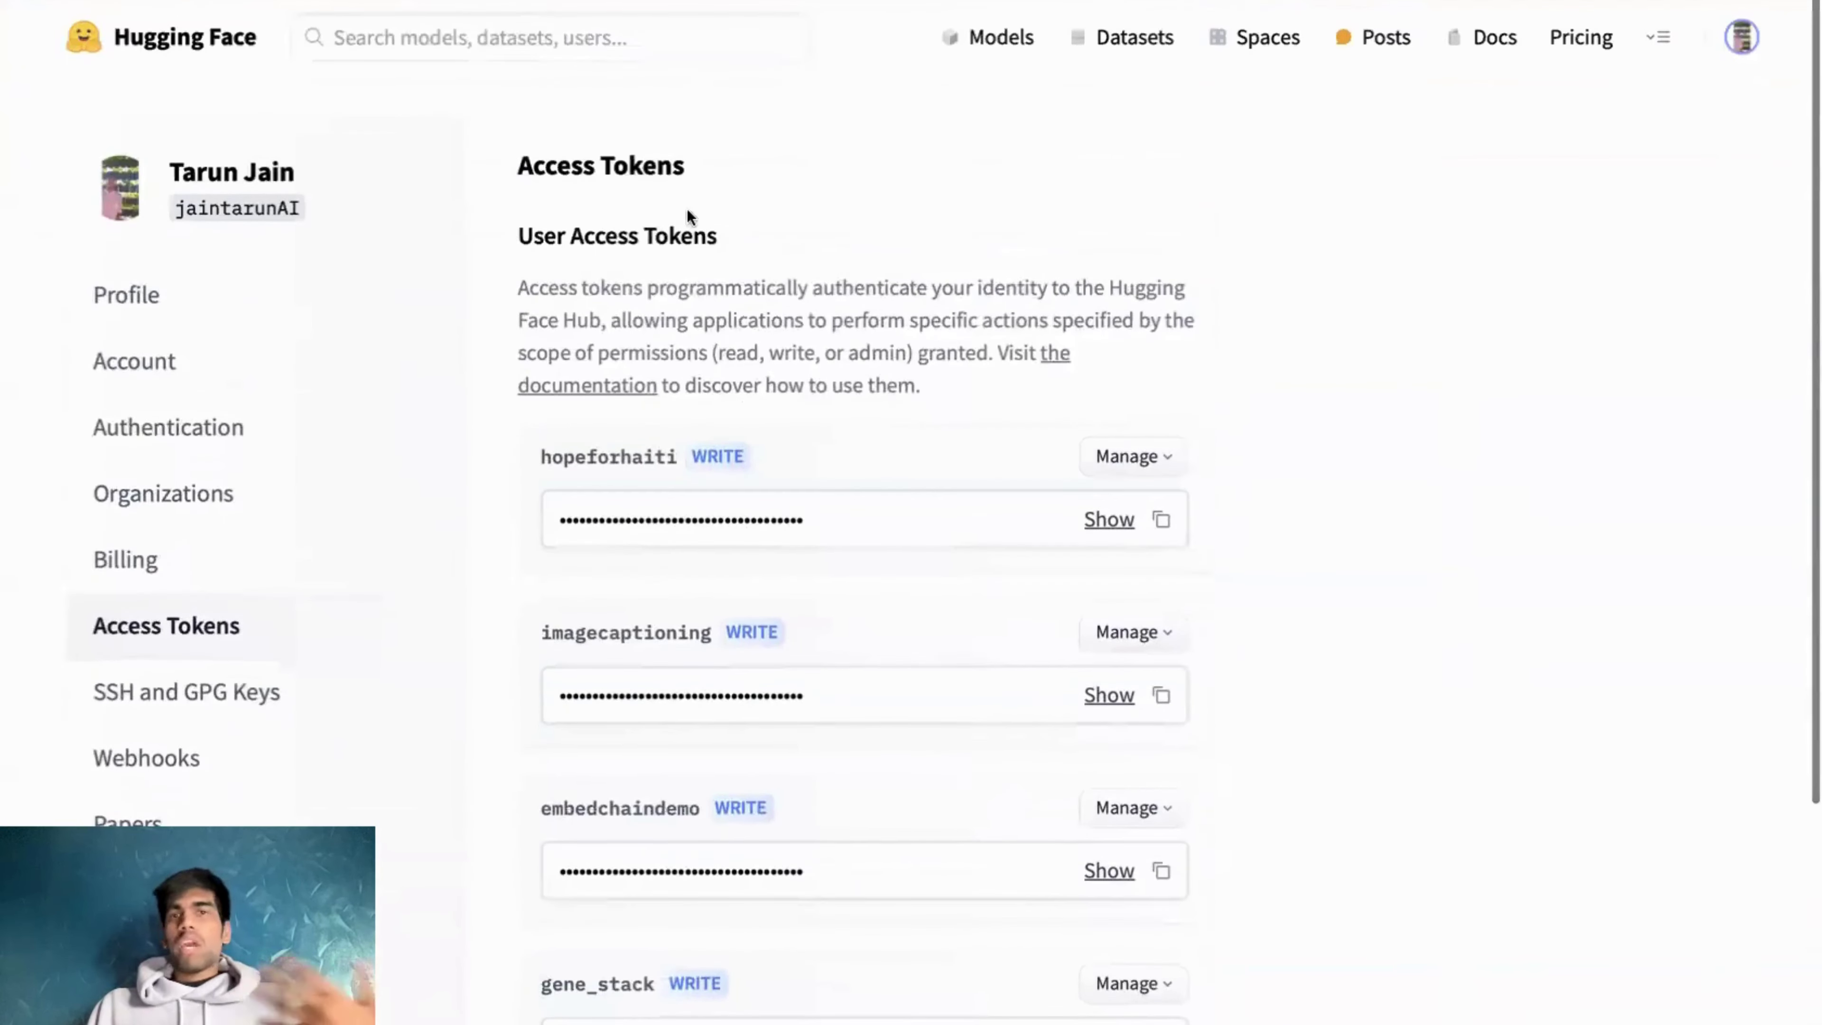
click(449, 39)
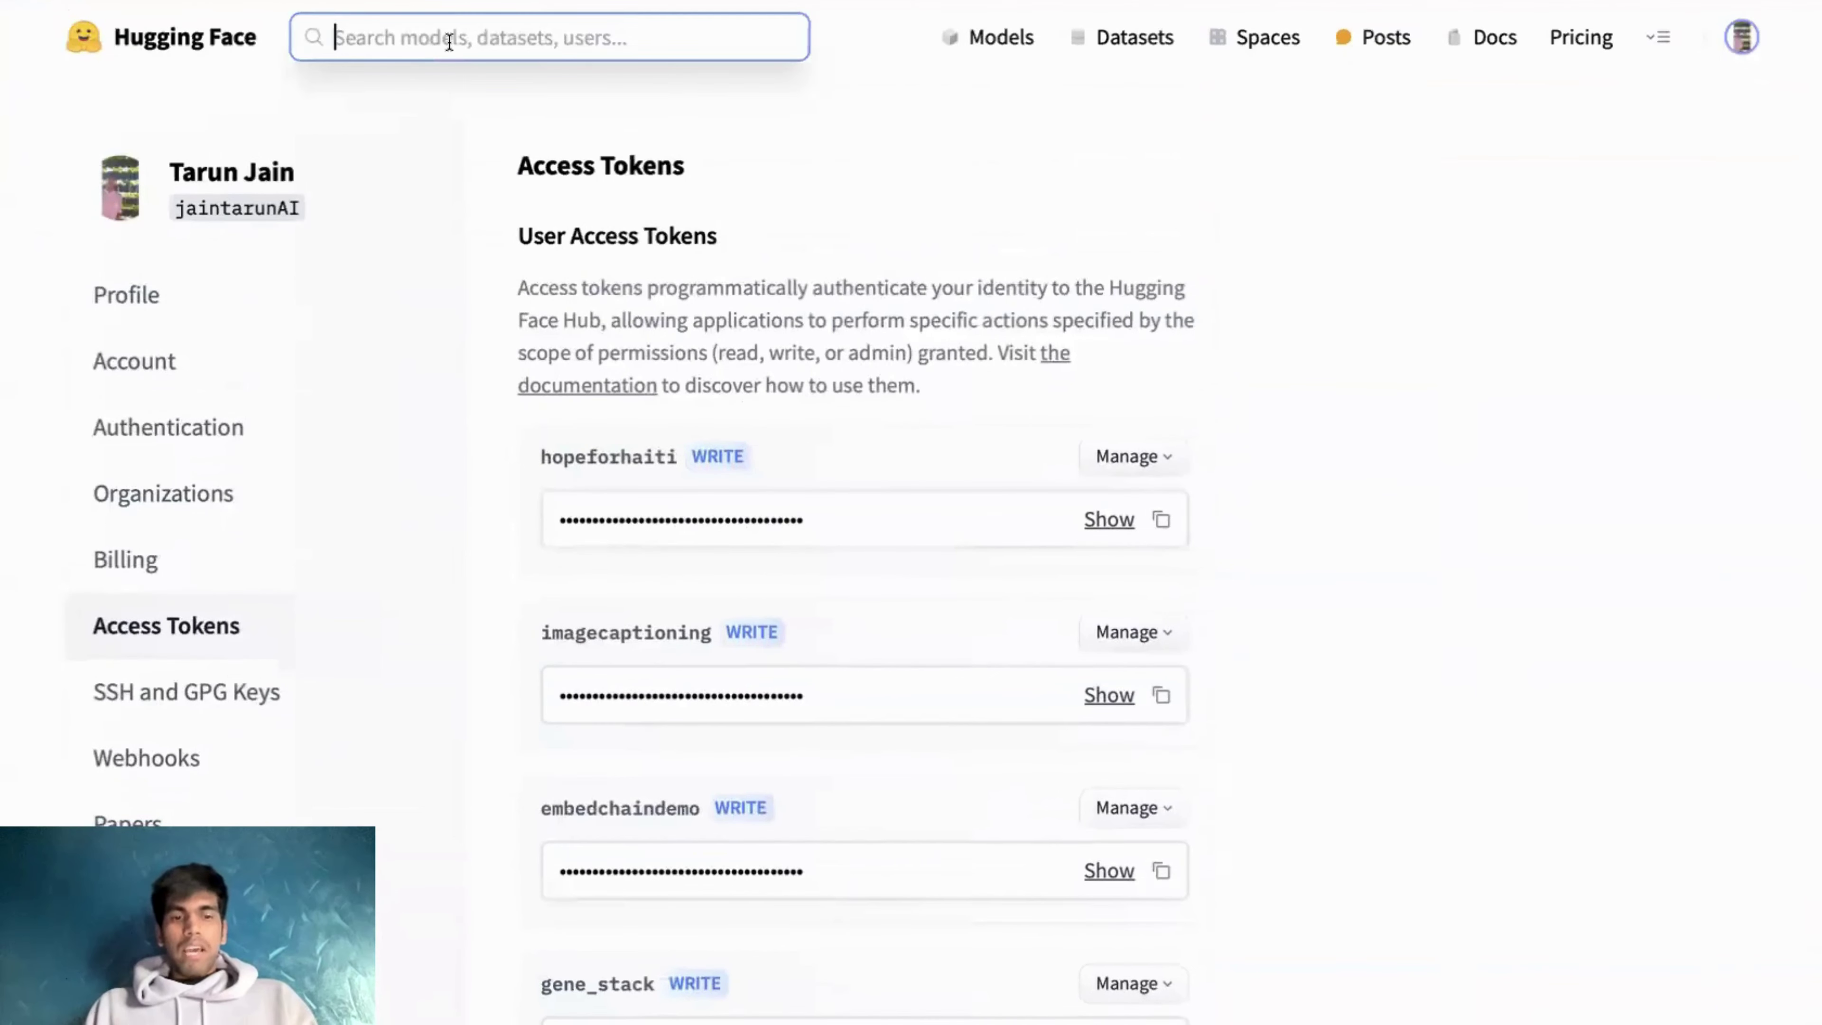
text(zephy)
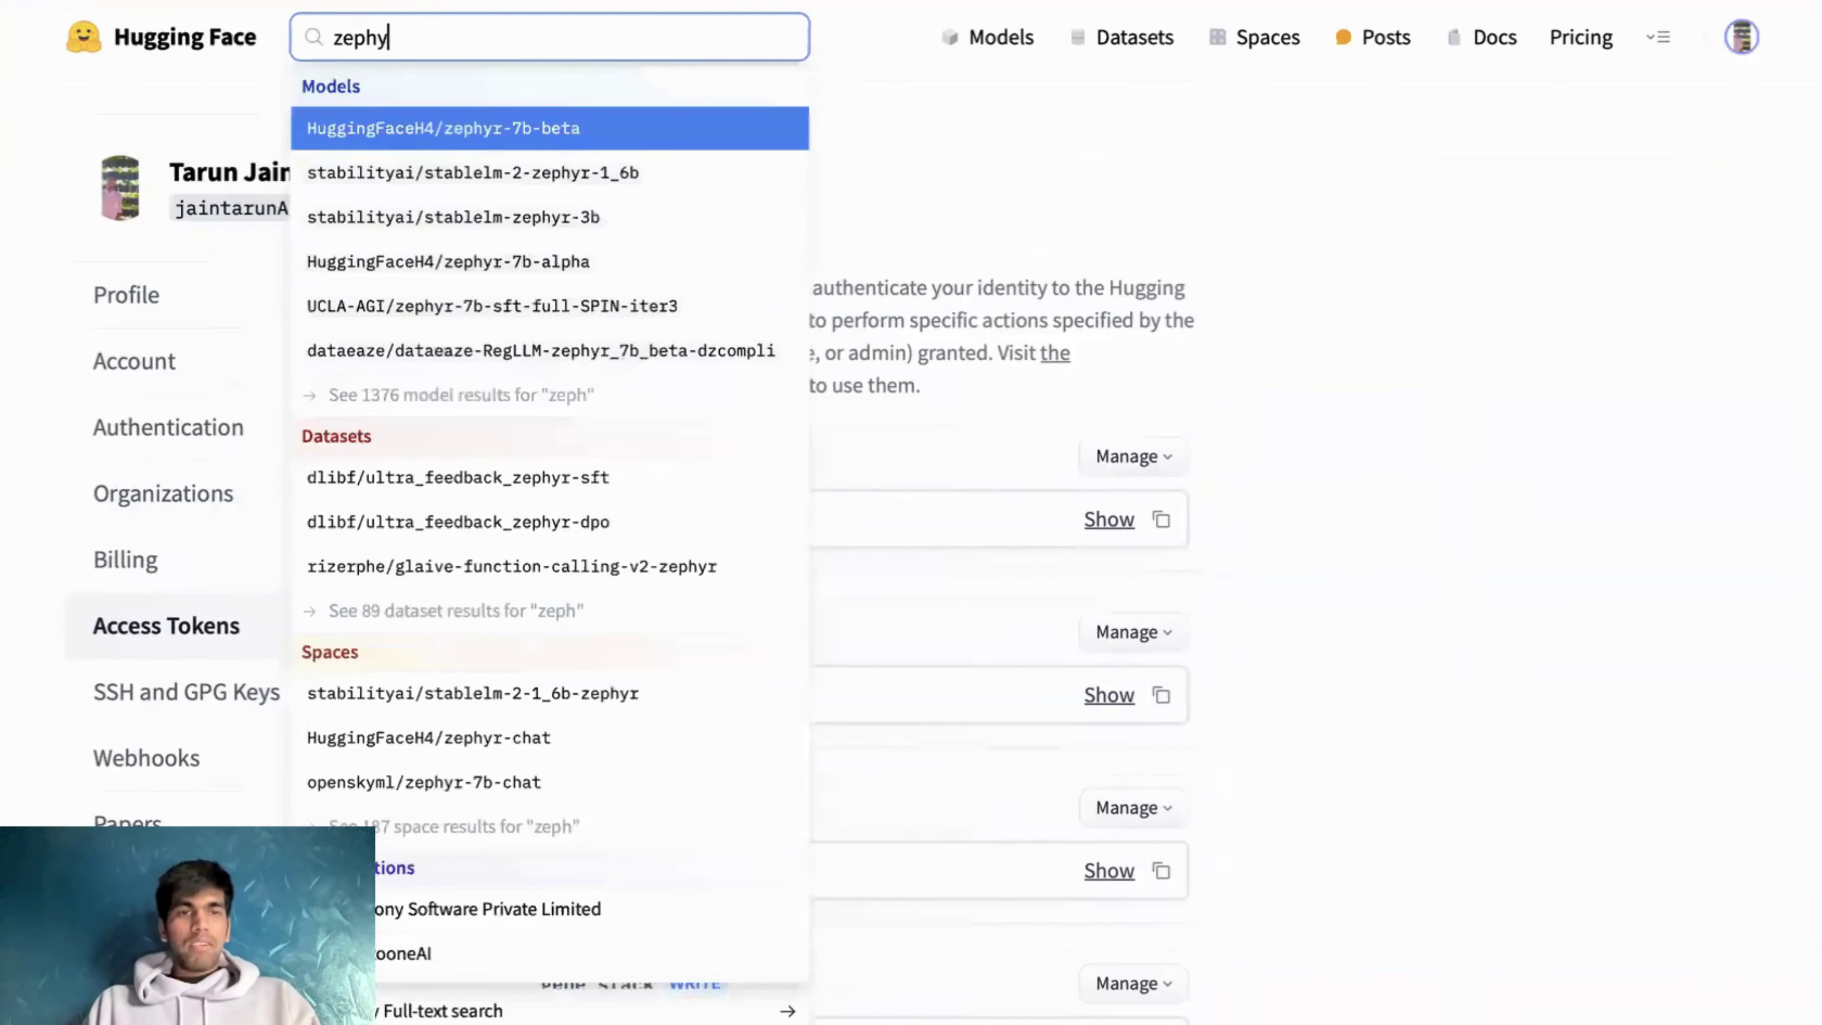
text(r)
key(Return)
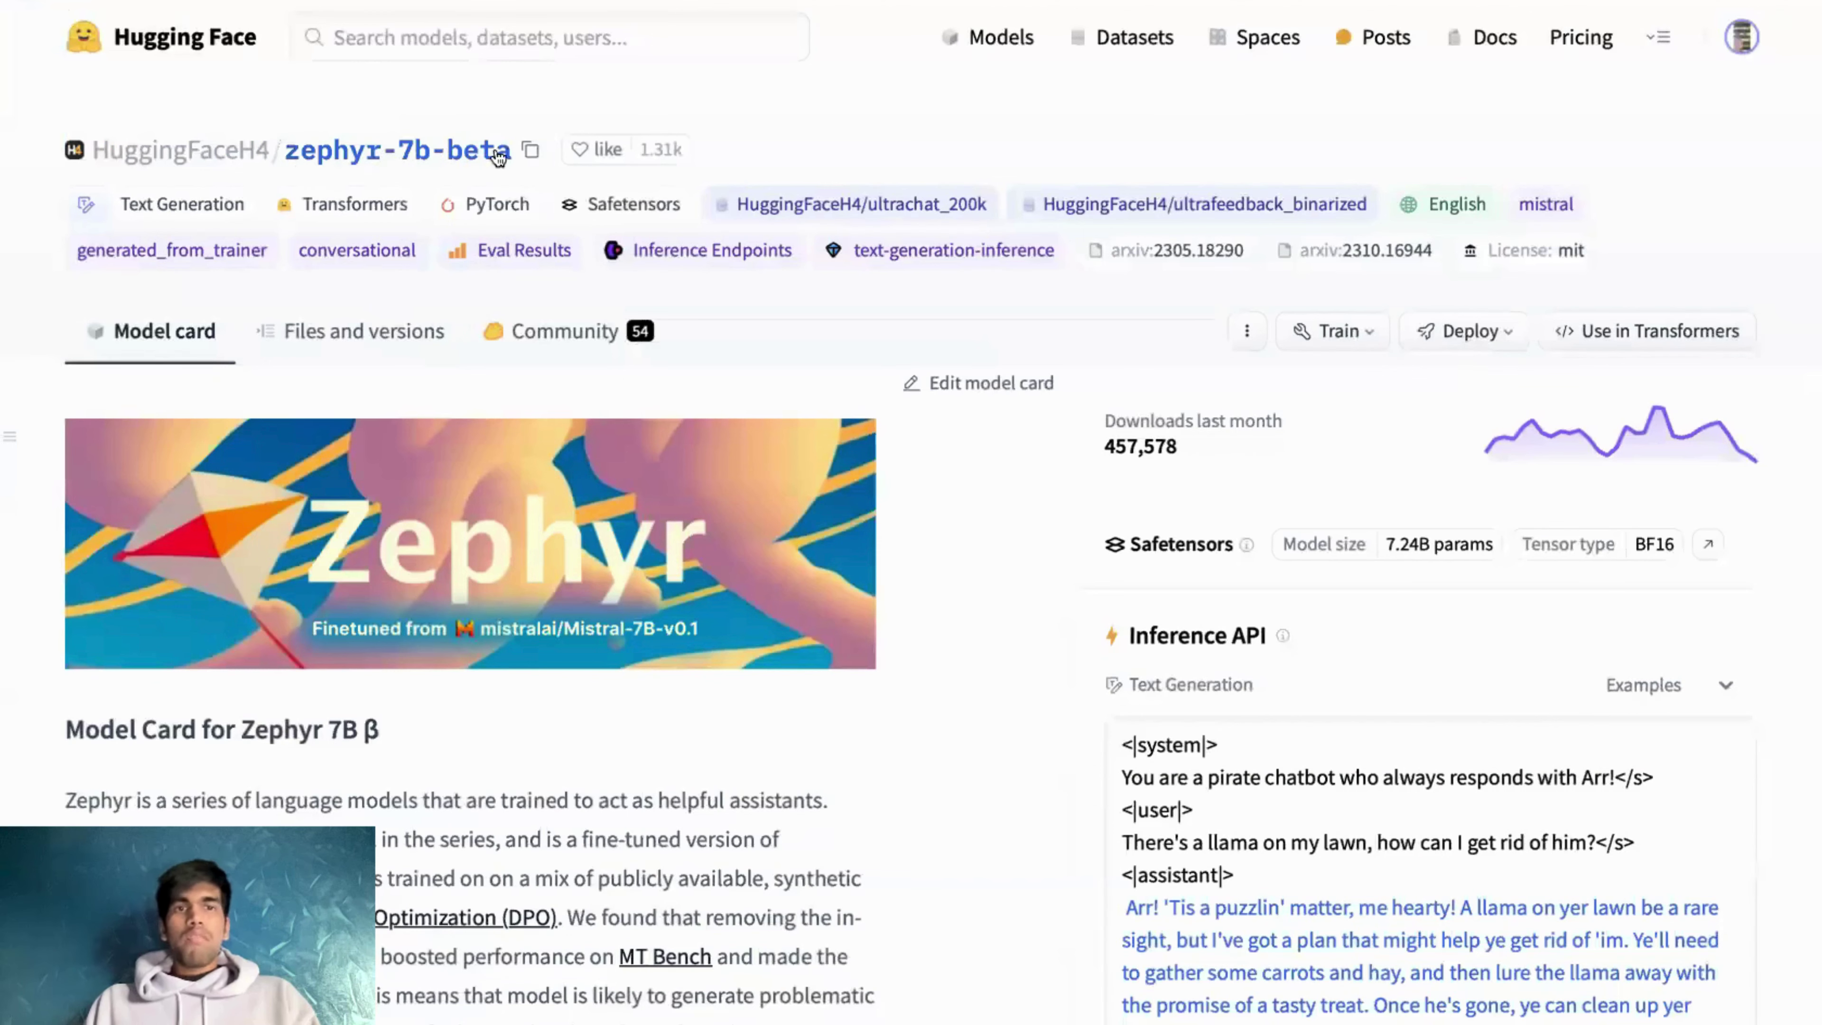
click(533, 150)
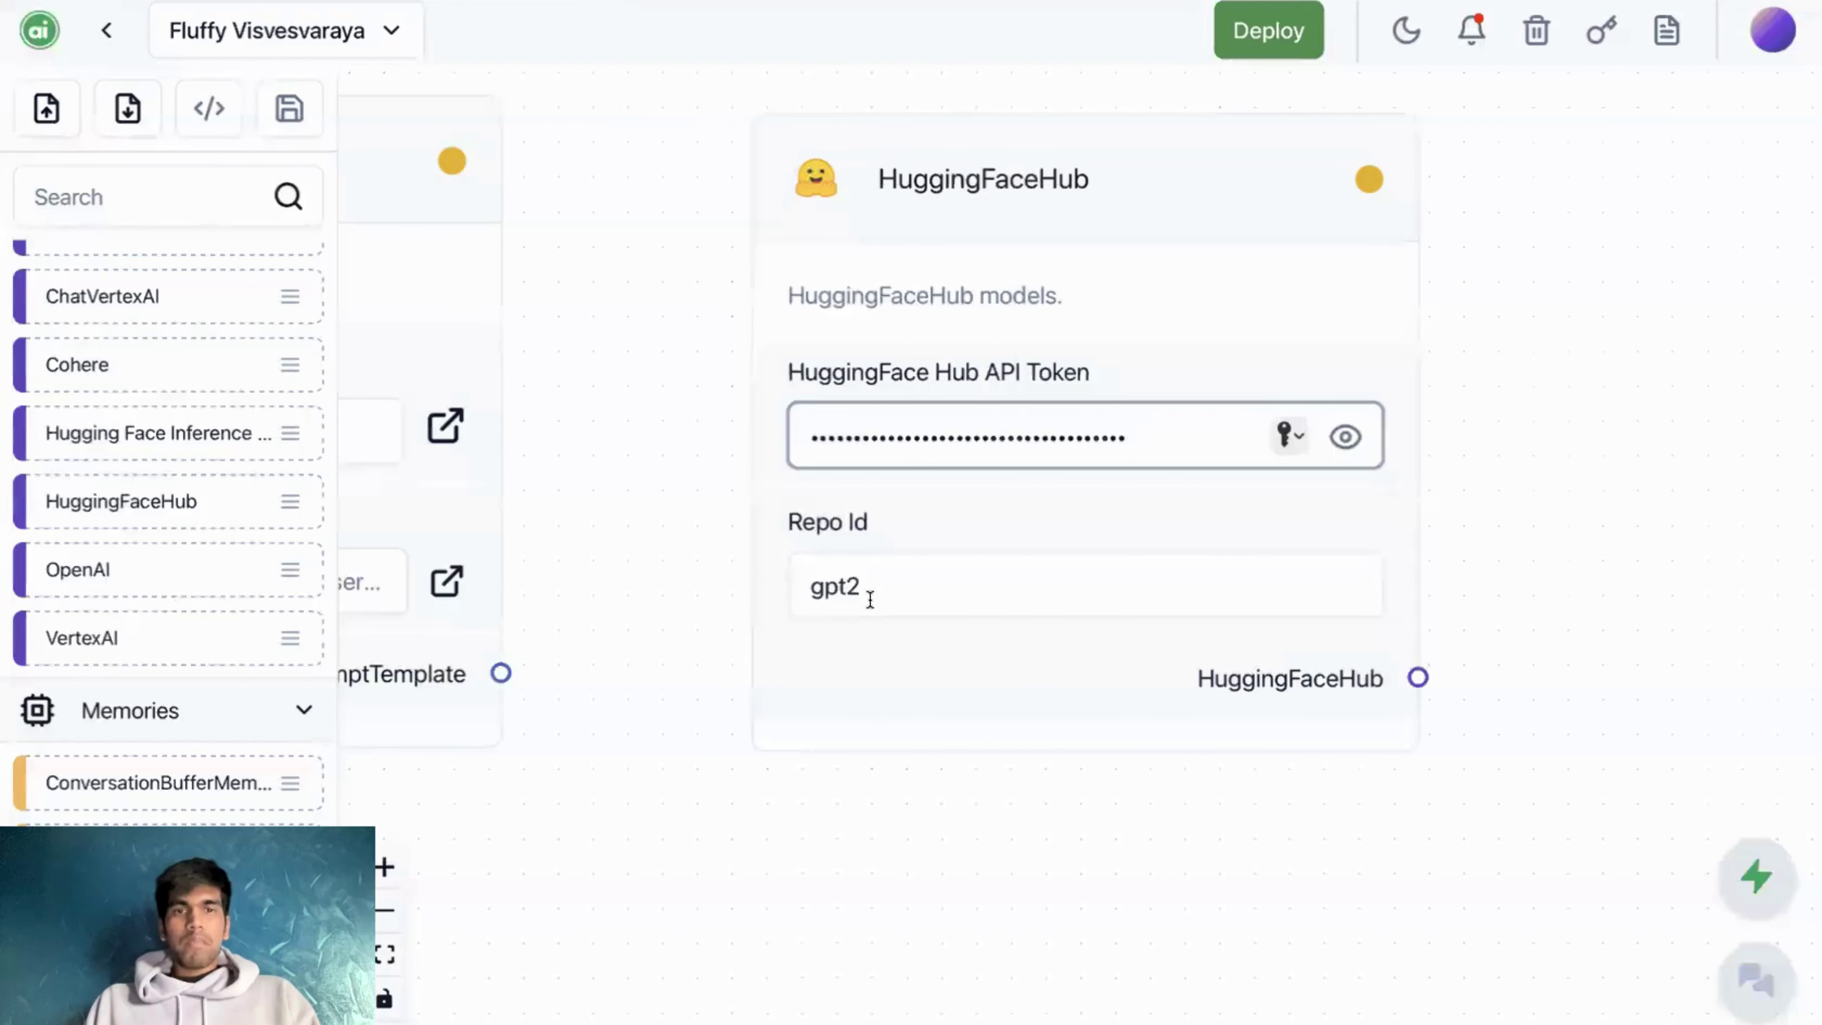
- Back in the stack builder, replace the HuggingFaceHub component's Repo Id with HuggingFaceH4/zephyr-7b-beta
double_click(859, 594)
key(BackSpace)
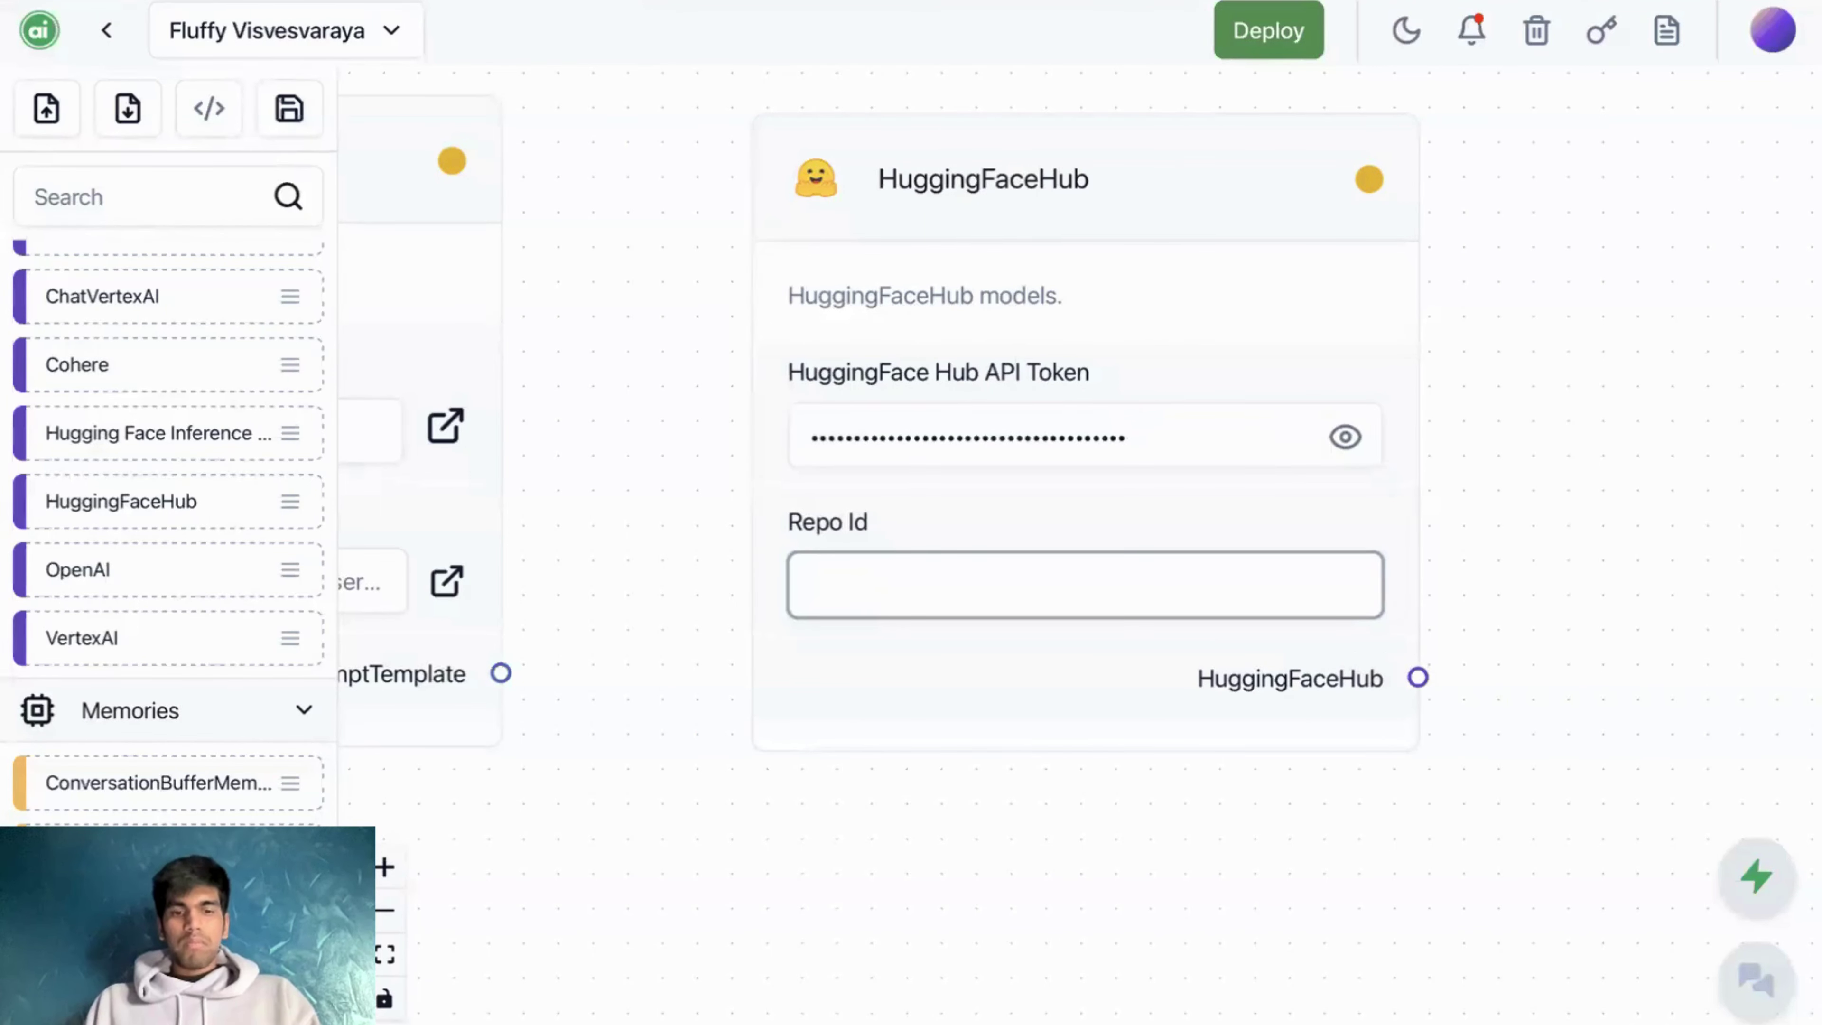
key(ctrl+v)
scroll(693, 589, up, 1)
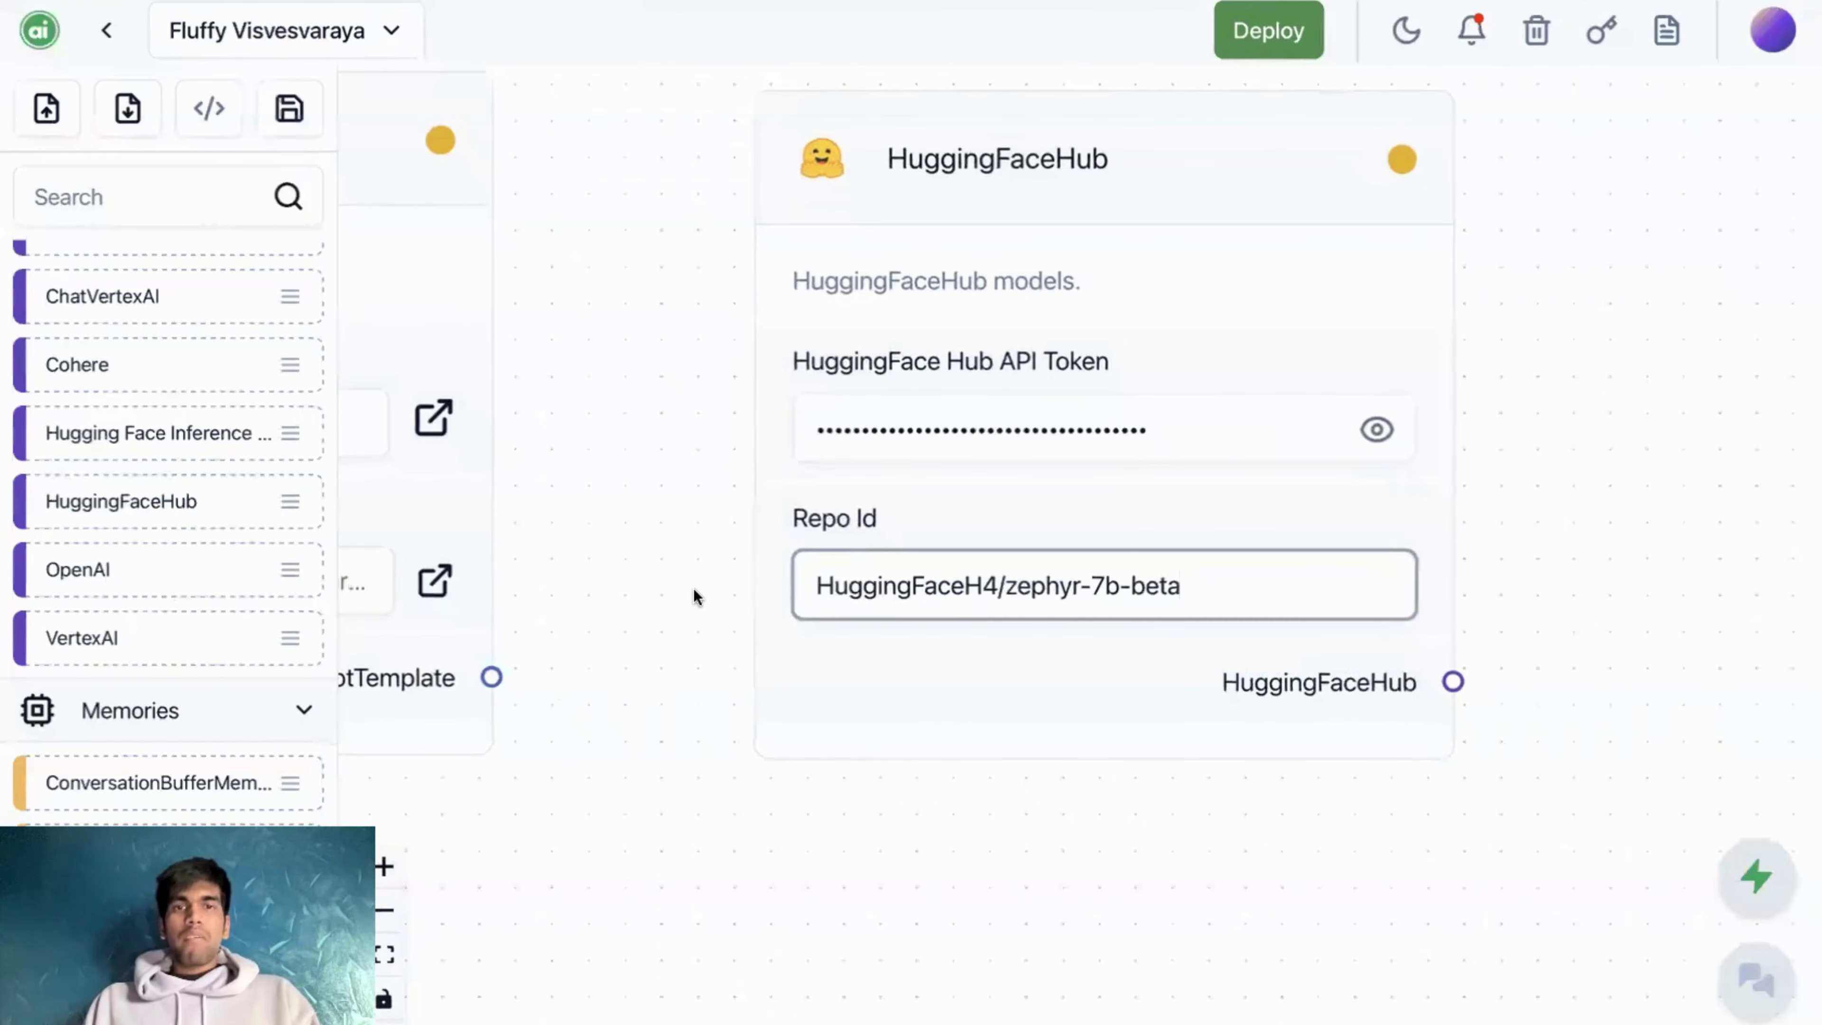
- Reposition the HuggingFaceHub component so it sits diagonally below the PromptTemplate component
scroll(692, 589, down, 5)
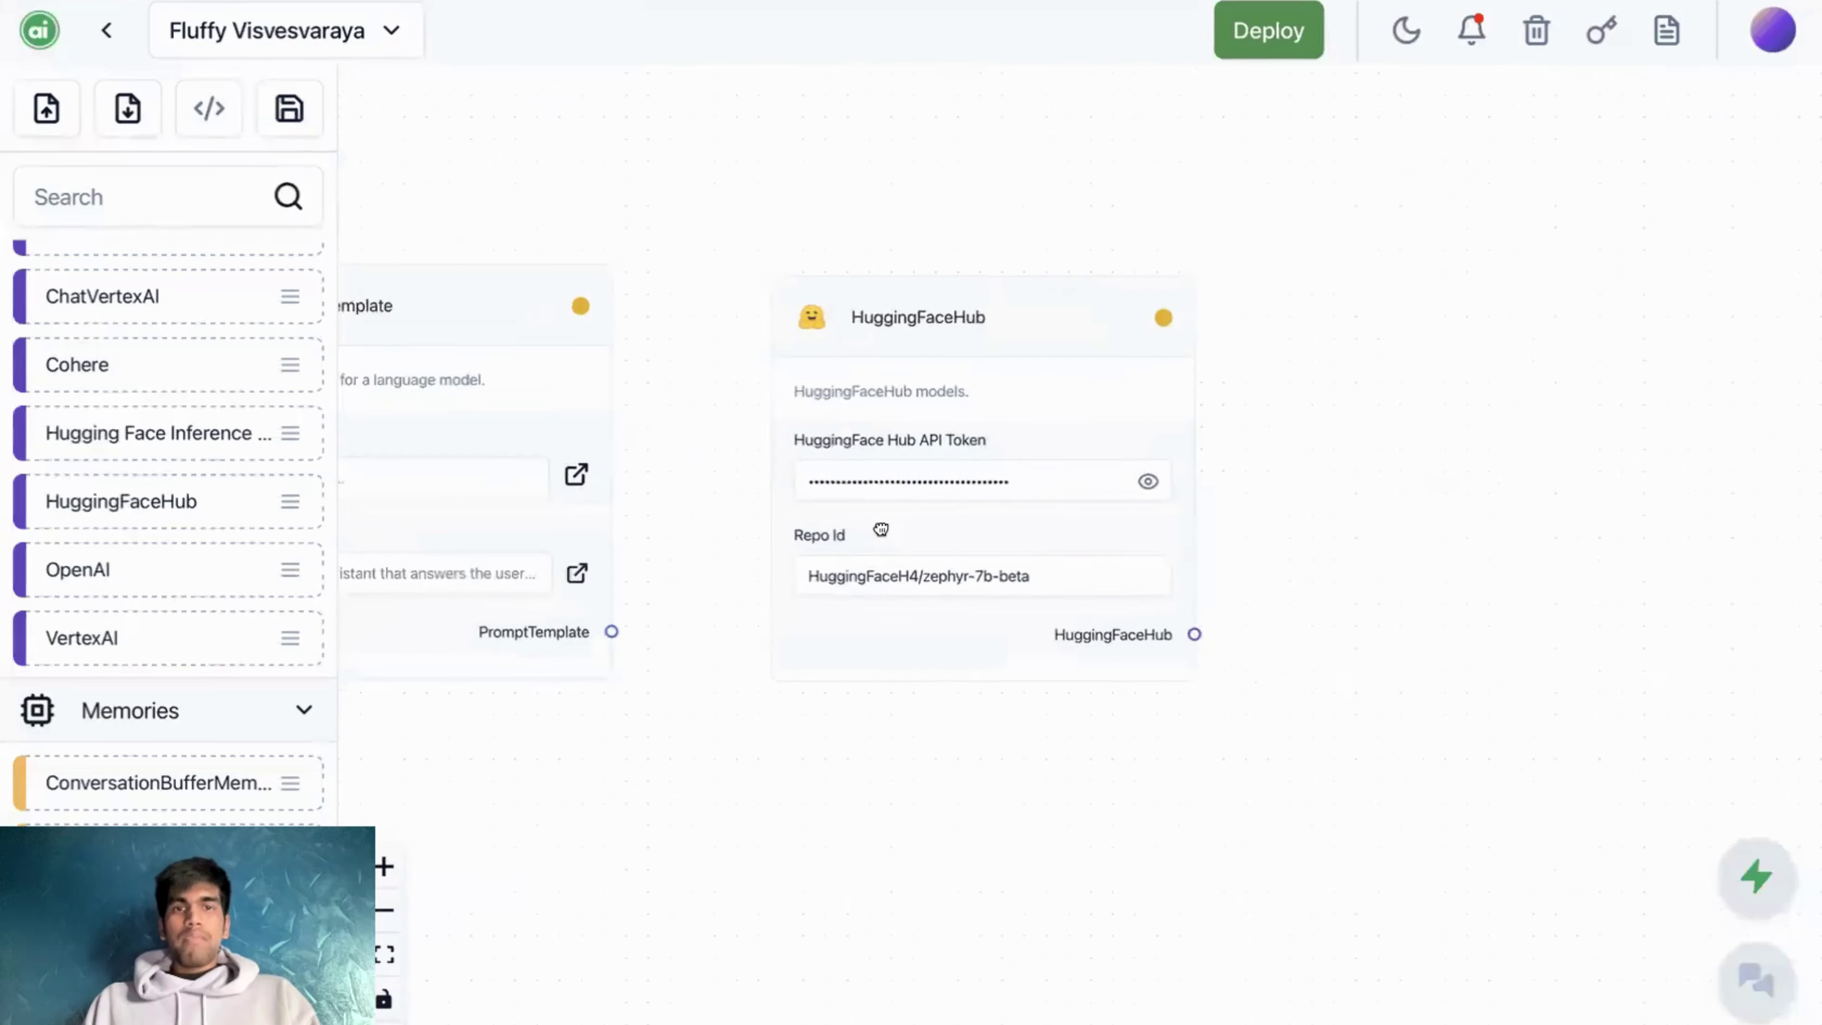
scroll(882, 530, left, 5)
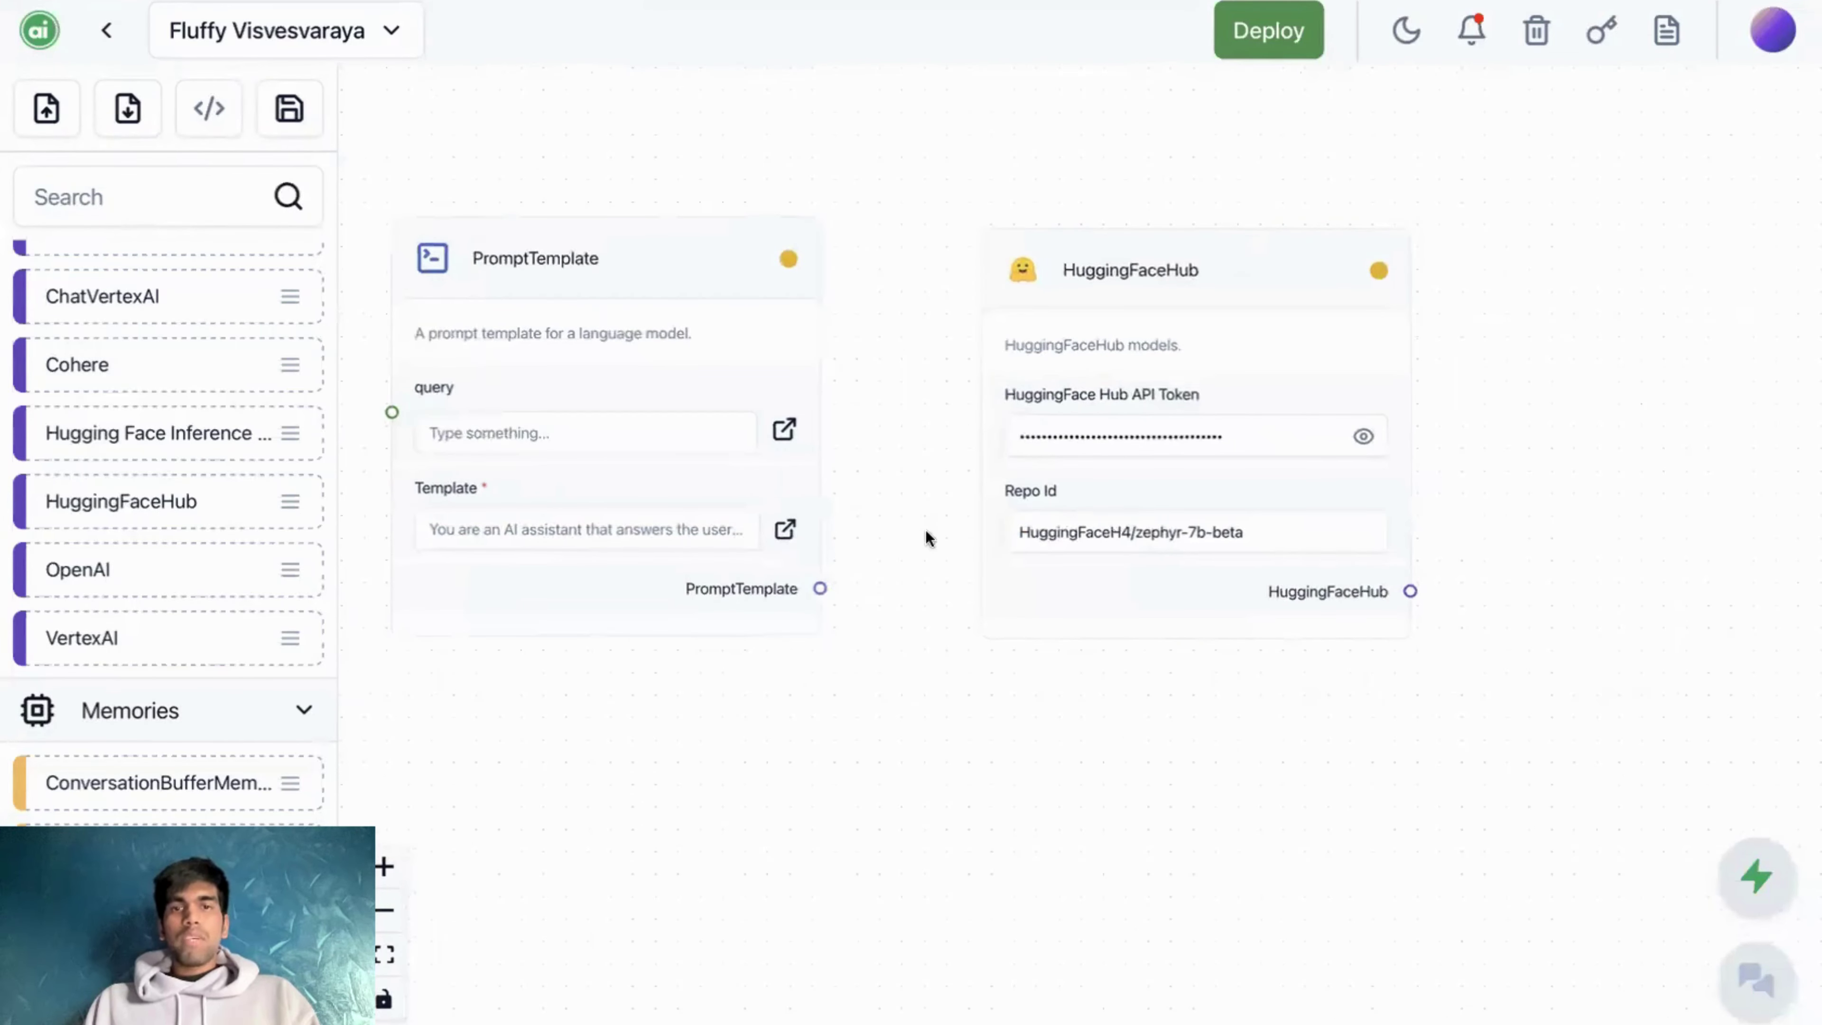
drag(1137, 320, 1088, 533)
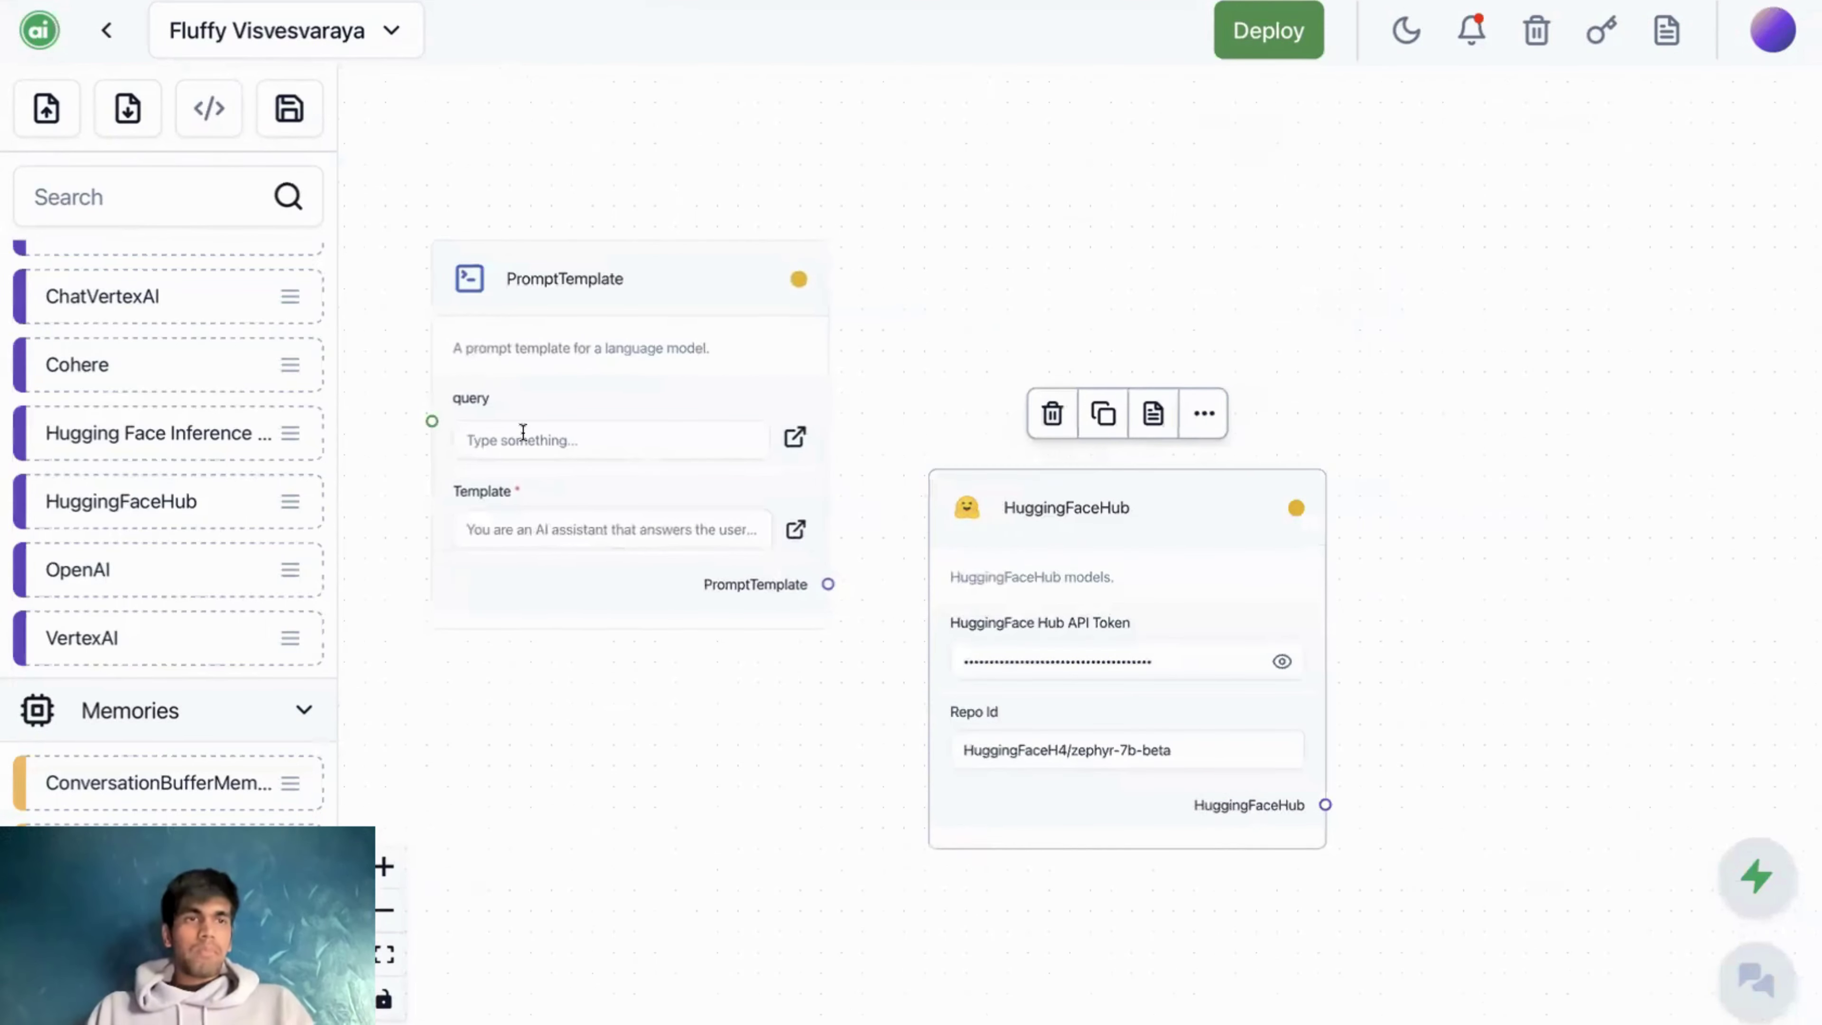
- Add an LLMChain component from the Chains category and place it up and to the right of the HuggingFaceHub component
scroll(265, 460, up, 10)
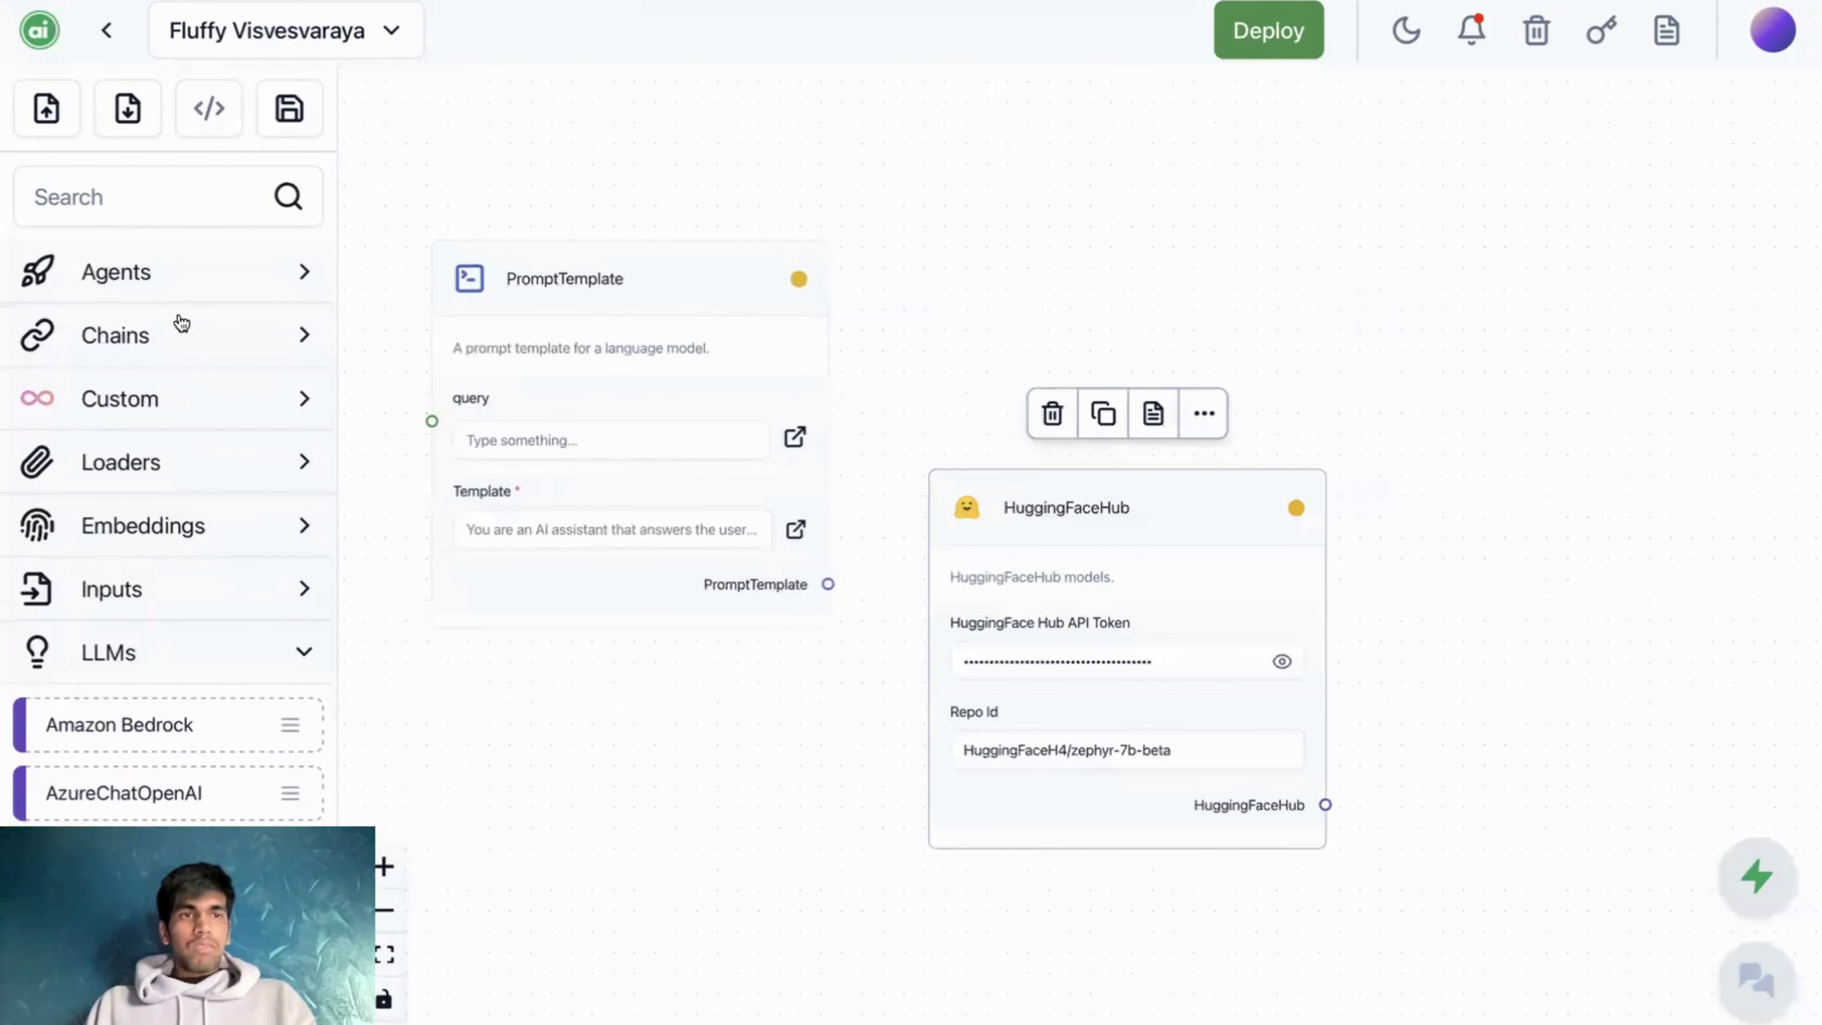
click(181, 324)
scroll(179, 416, down, 3)
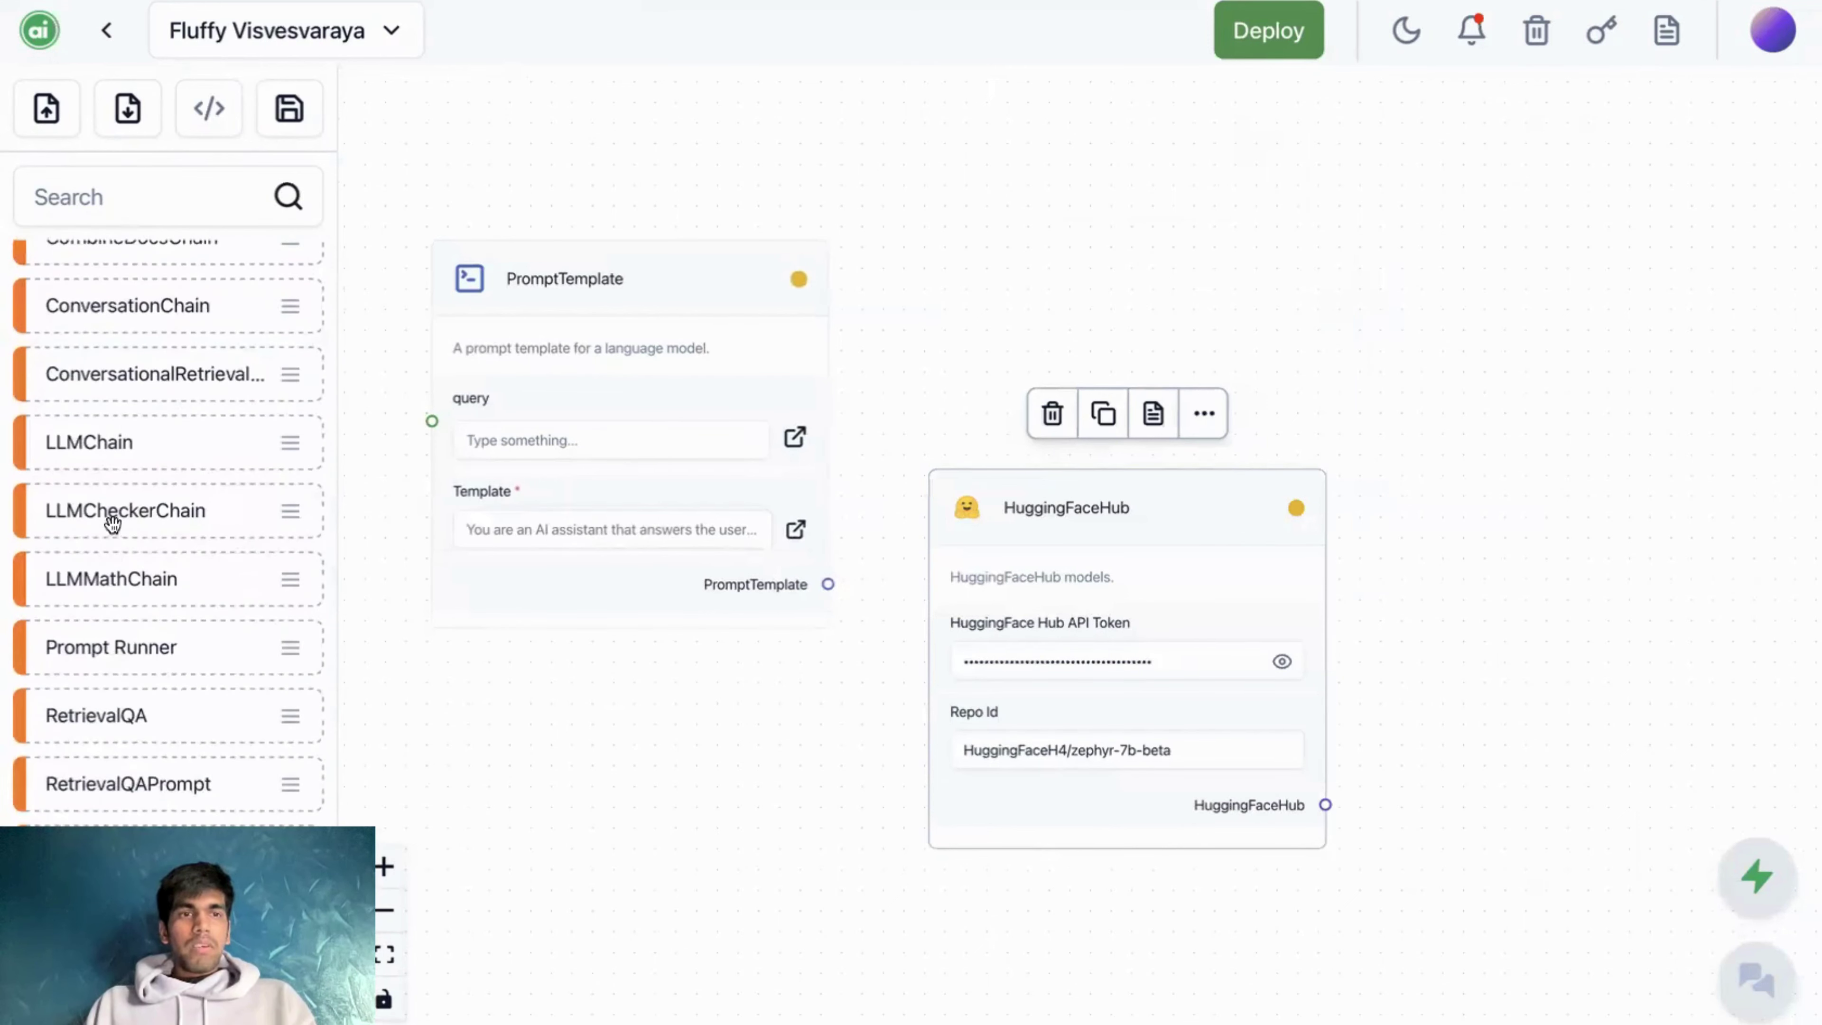
drag(135, 446, 1270, 256)
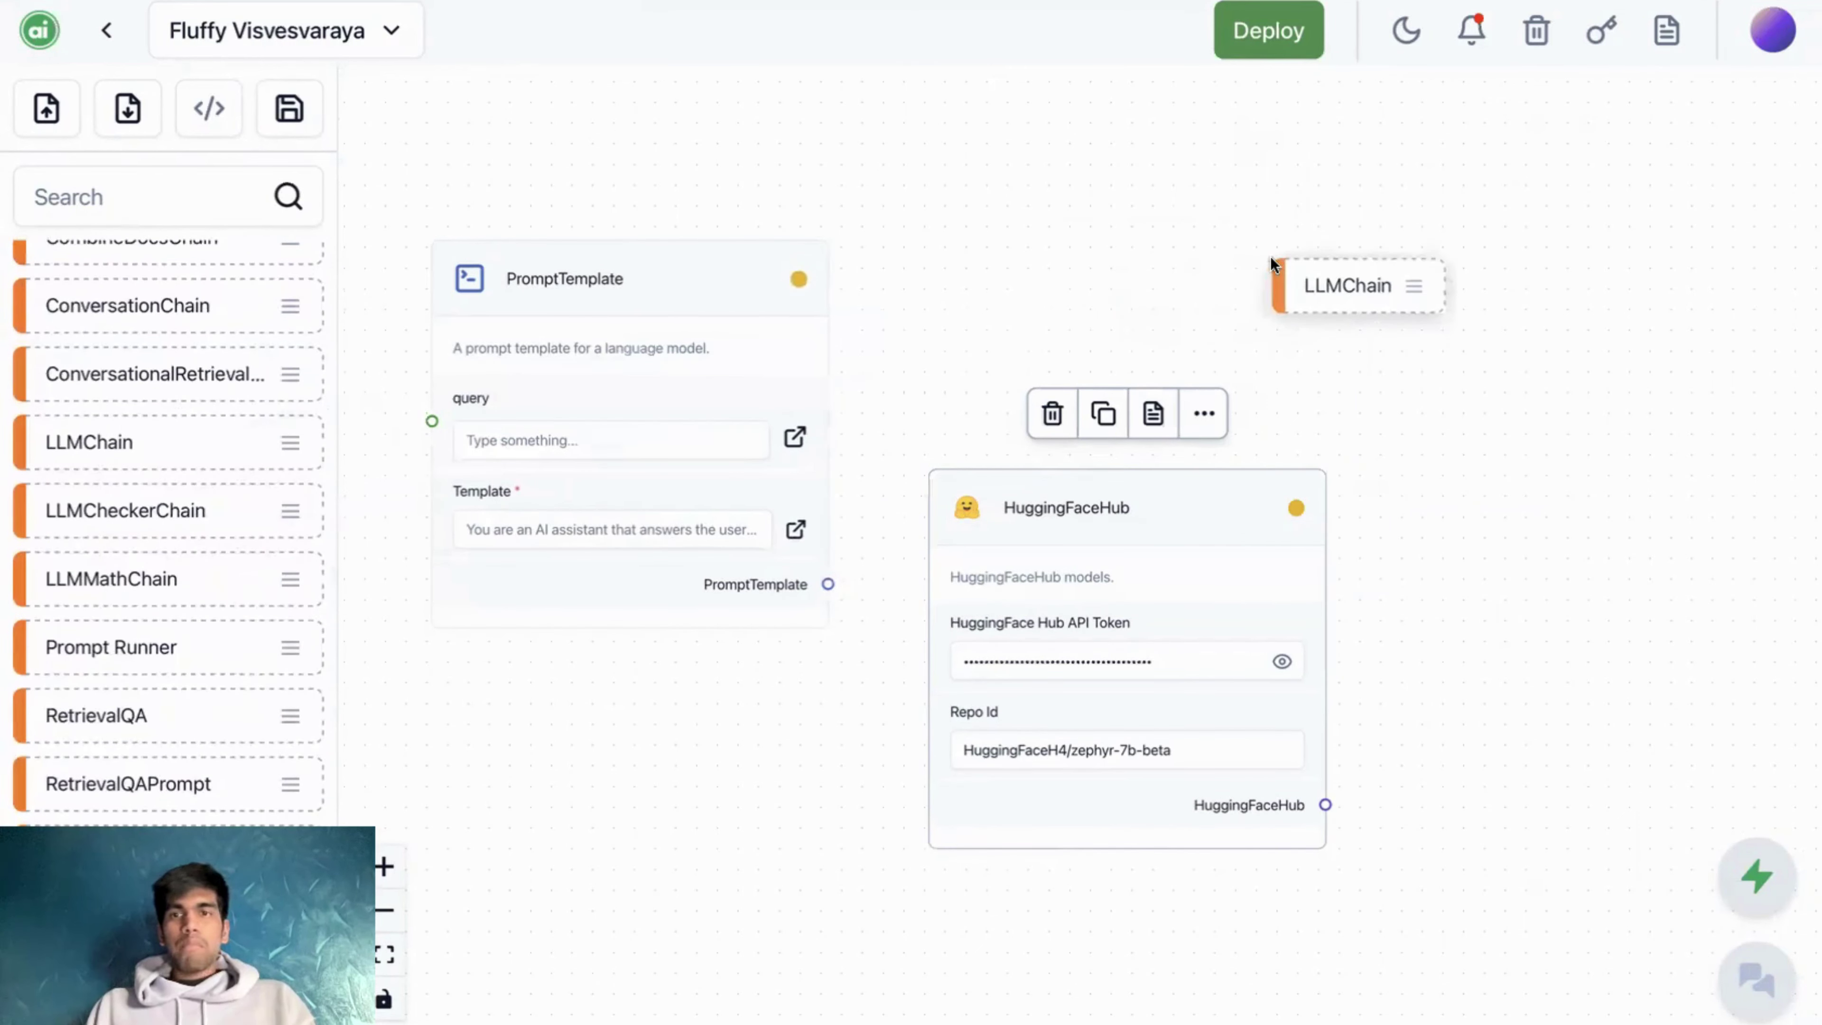
drag(1378, 301, 1477, 261)
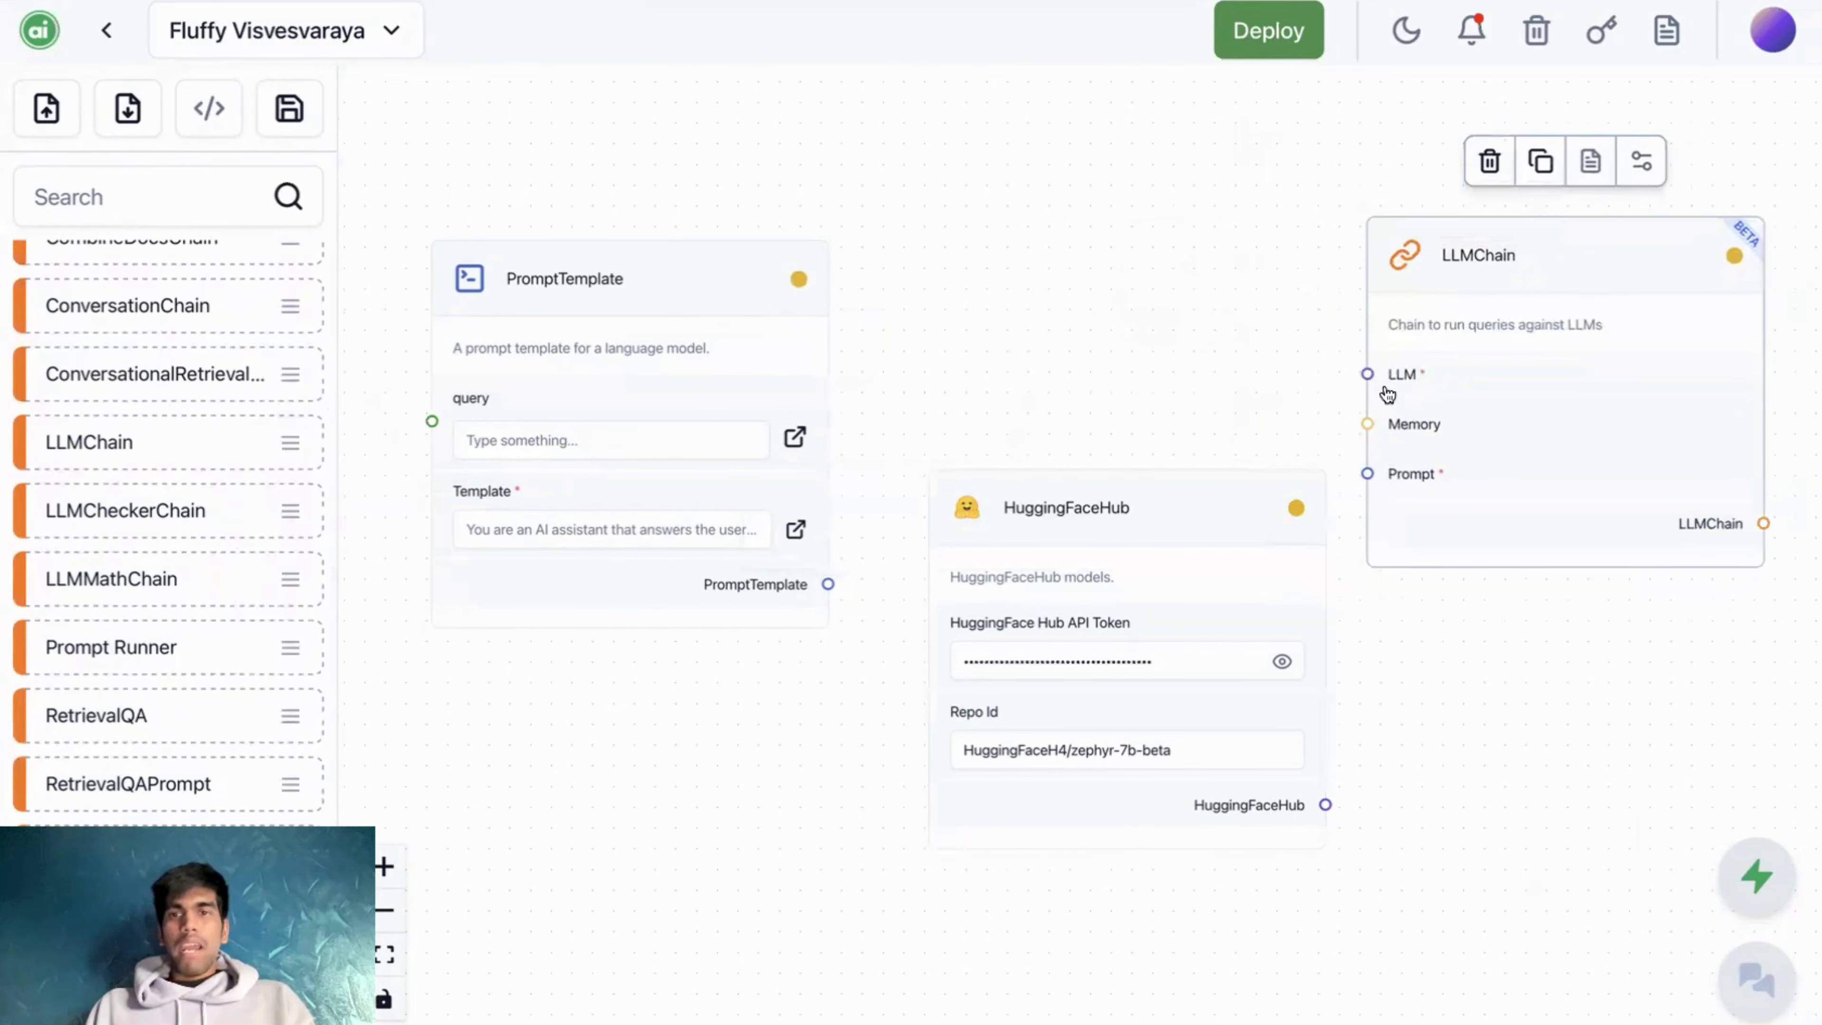
- Rearrange the canvas so HuggingFaceHub sits higher beside LLMChain and PromptTemplate sits diagonally below HuggingFaceHub
scroll(1518, 568, down, 1)
scroll(1518, 569, down, 1)
scroll(1518, 569, up, 3)
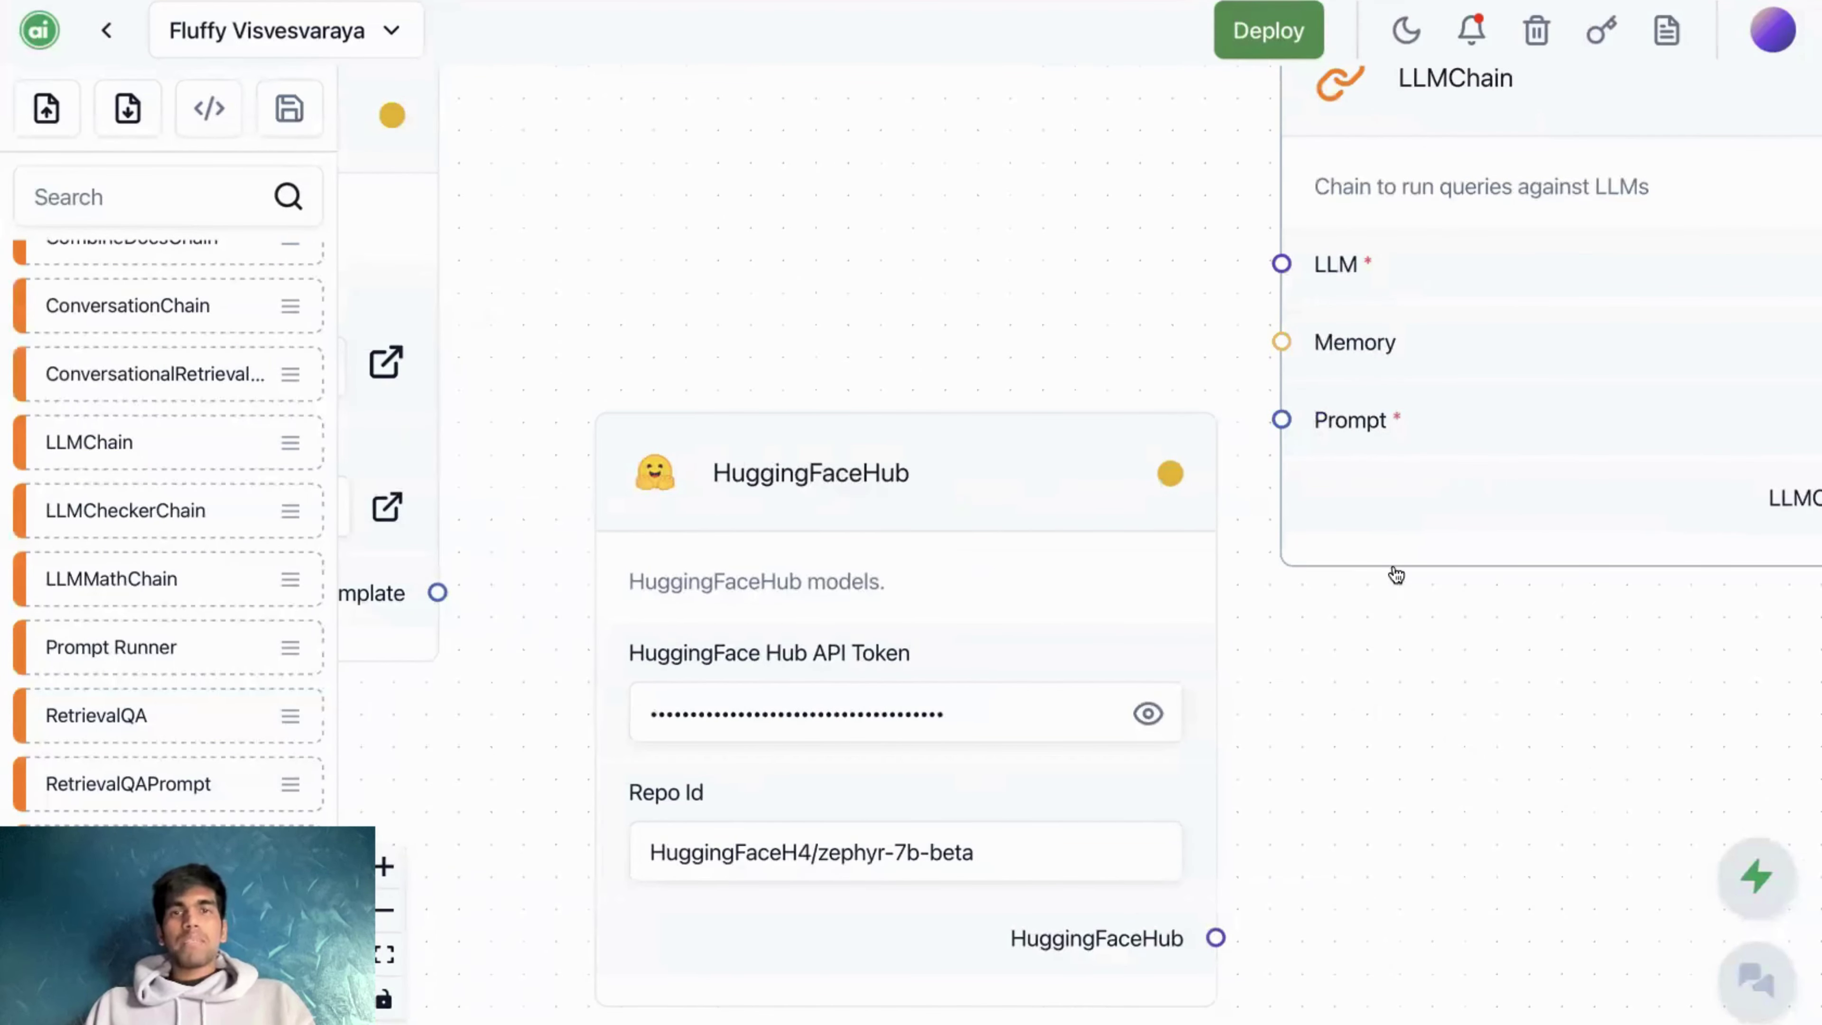
scroll(1396, 575, down, 2)
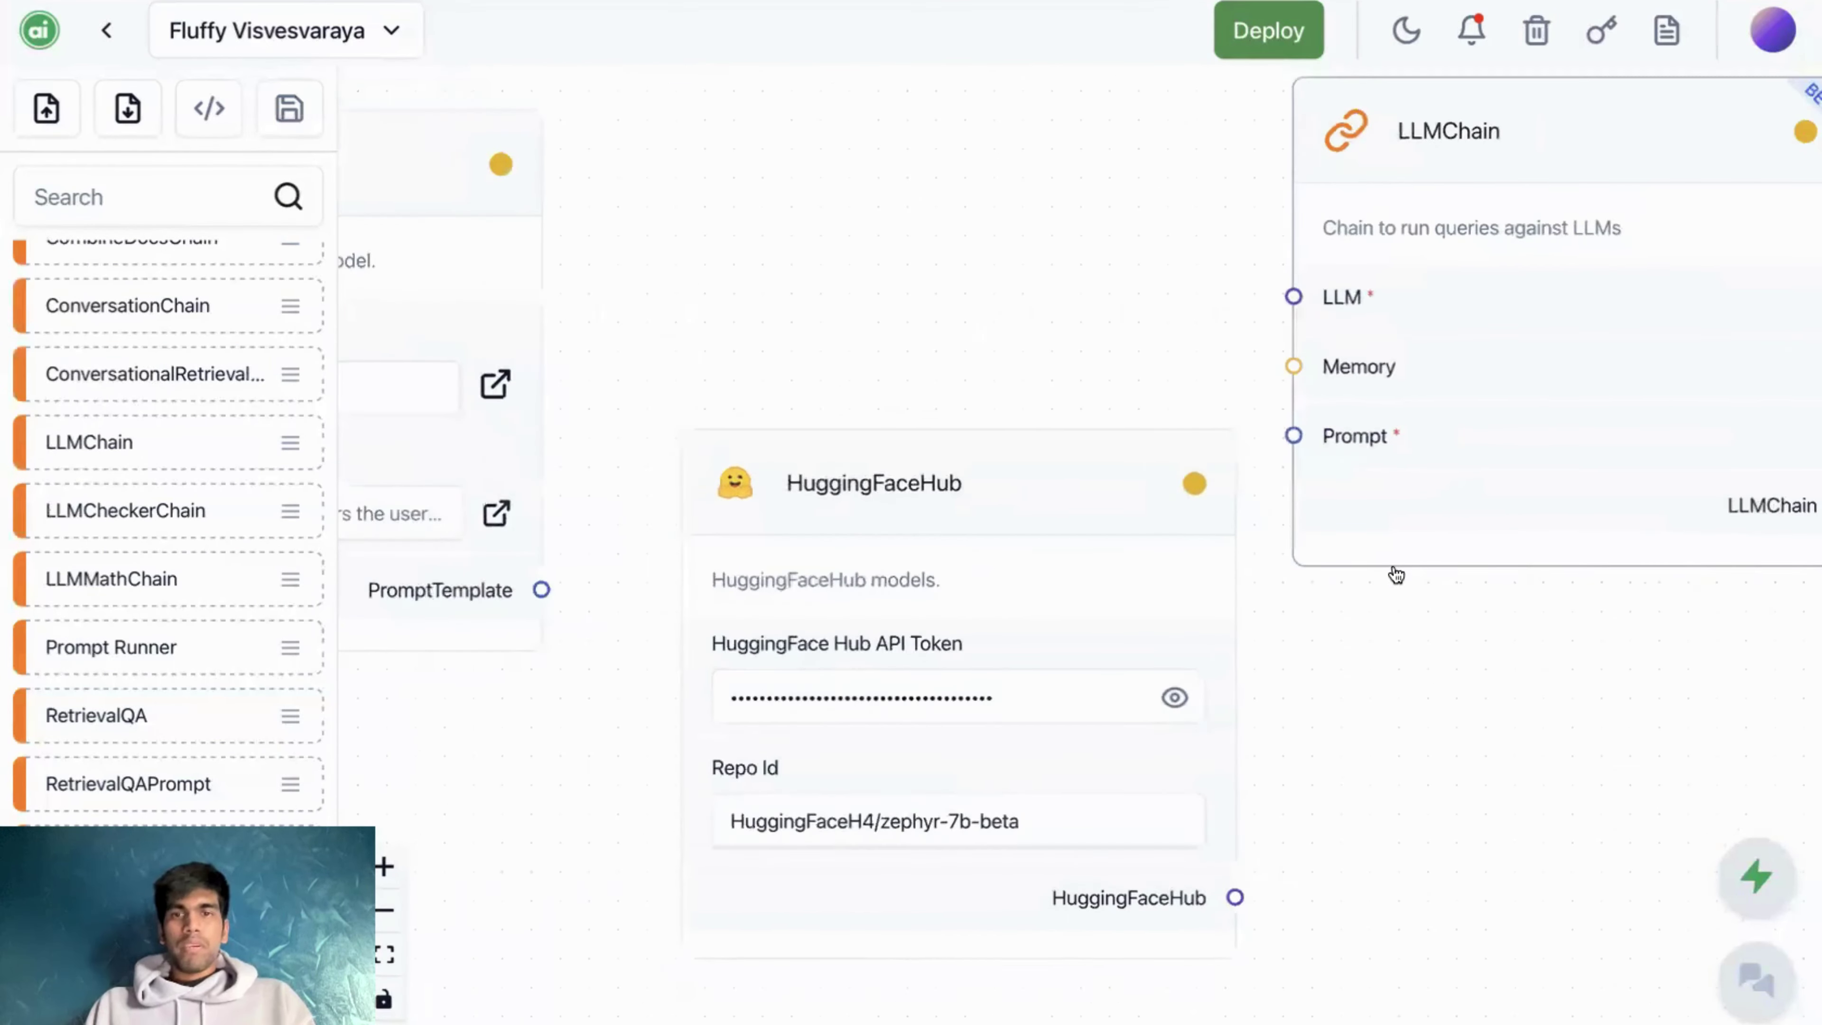
click(1395, 573)
scroll(1365, 651, down, 3)
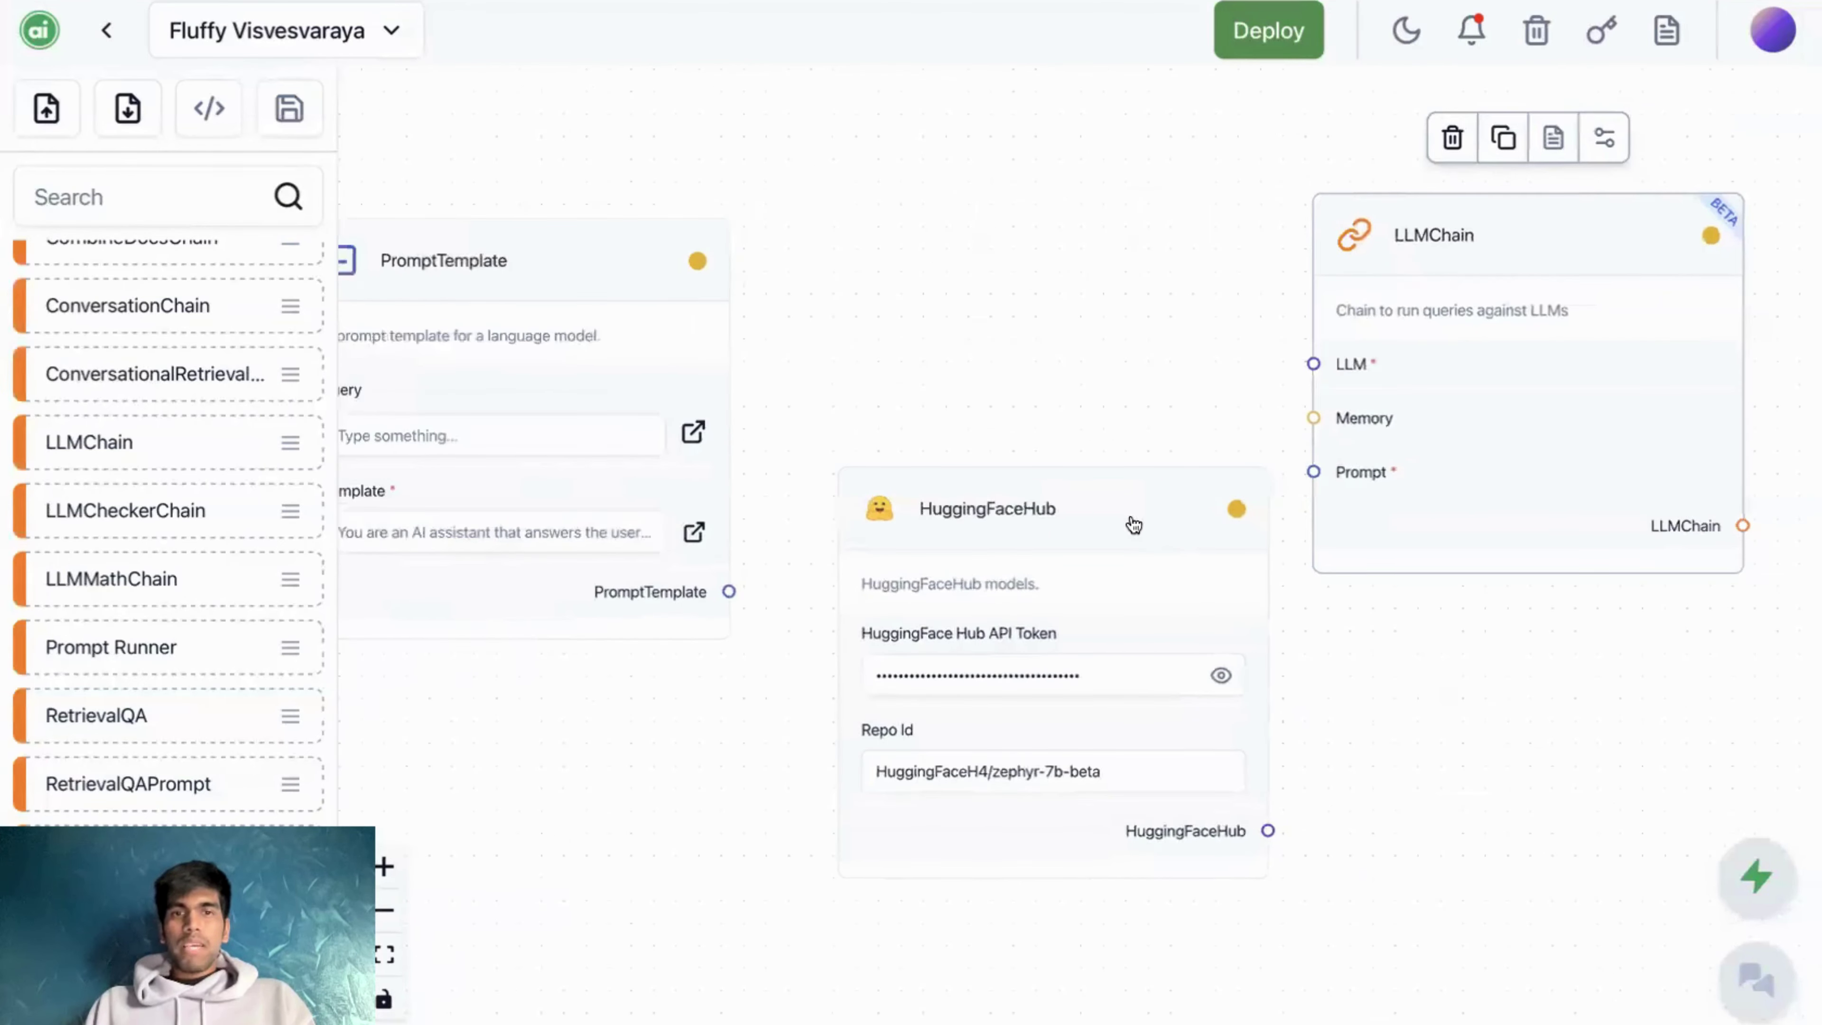
drag(1128, 519, 1050, 203)
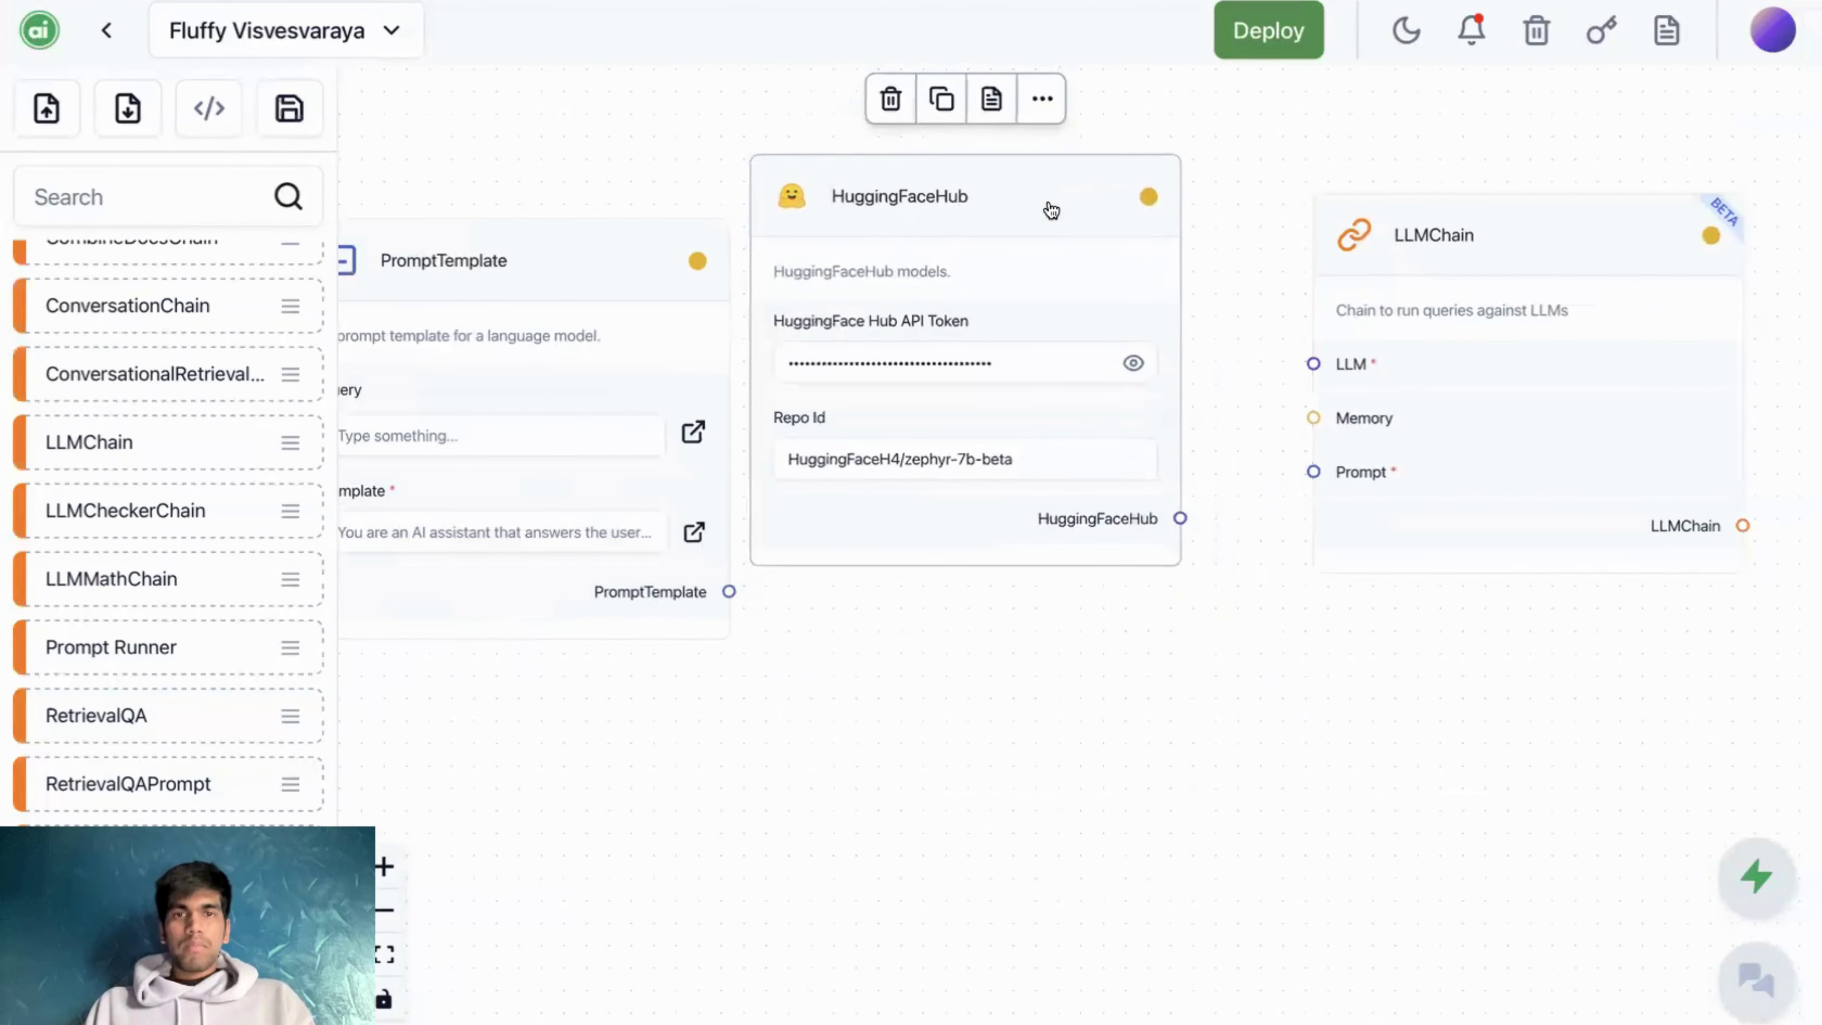
drag(531, 271, 533, 637)
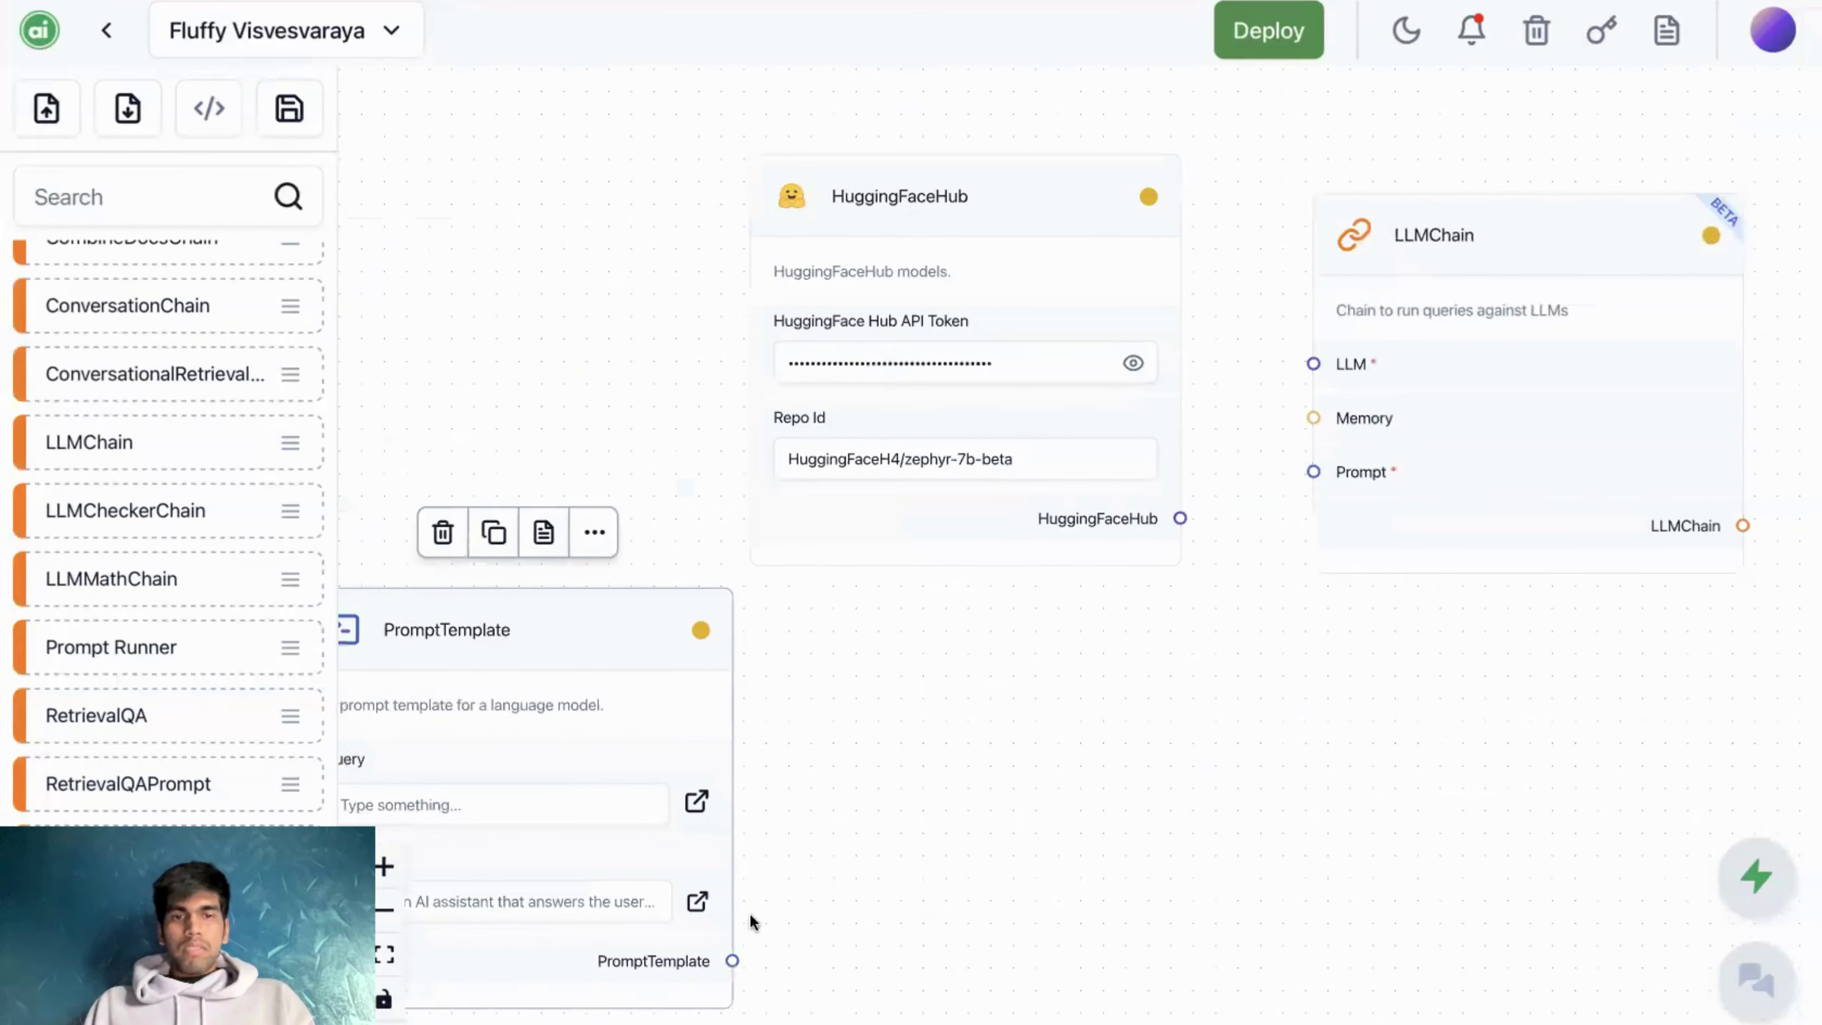
- Connect the PromptTemplate output to LLMChain's Prompt input and move LLMChain lower on the canvas
mouse_move(733, 960)
drag(733, 959, 1315, 474)
drag(1451, 233, 1478, 503)
drag(1231, 572, 1176, 403)
scroll(1182, 399, down, 1)
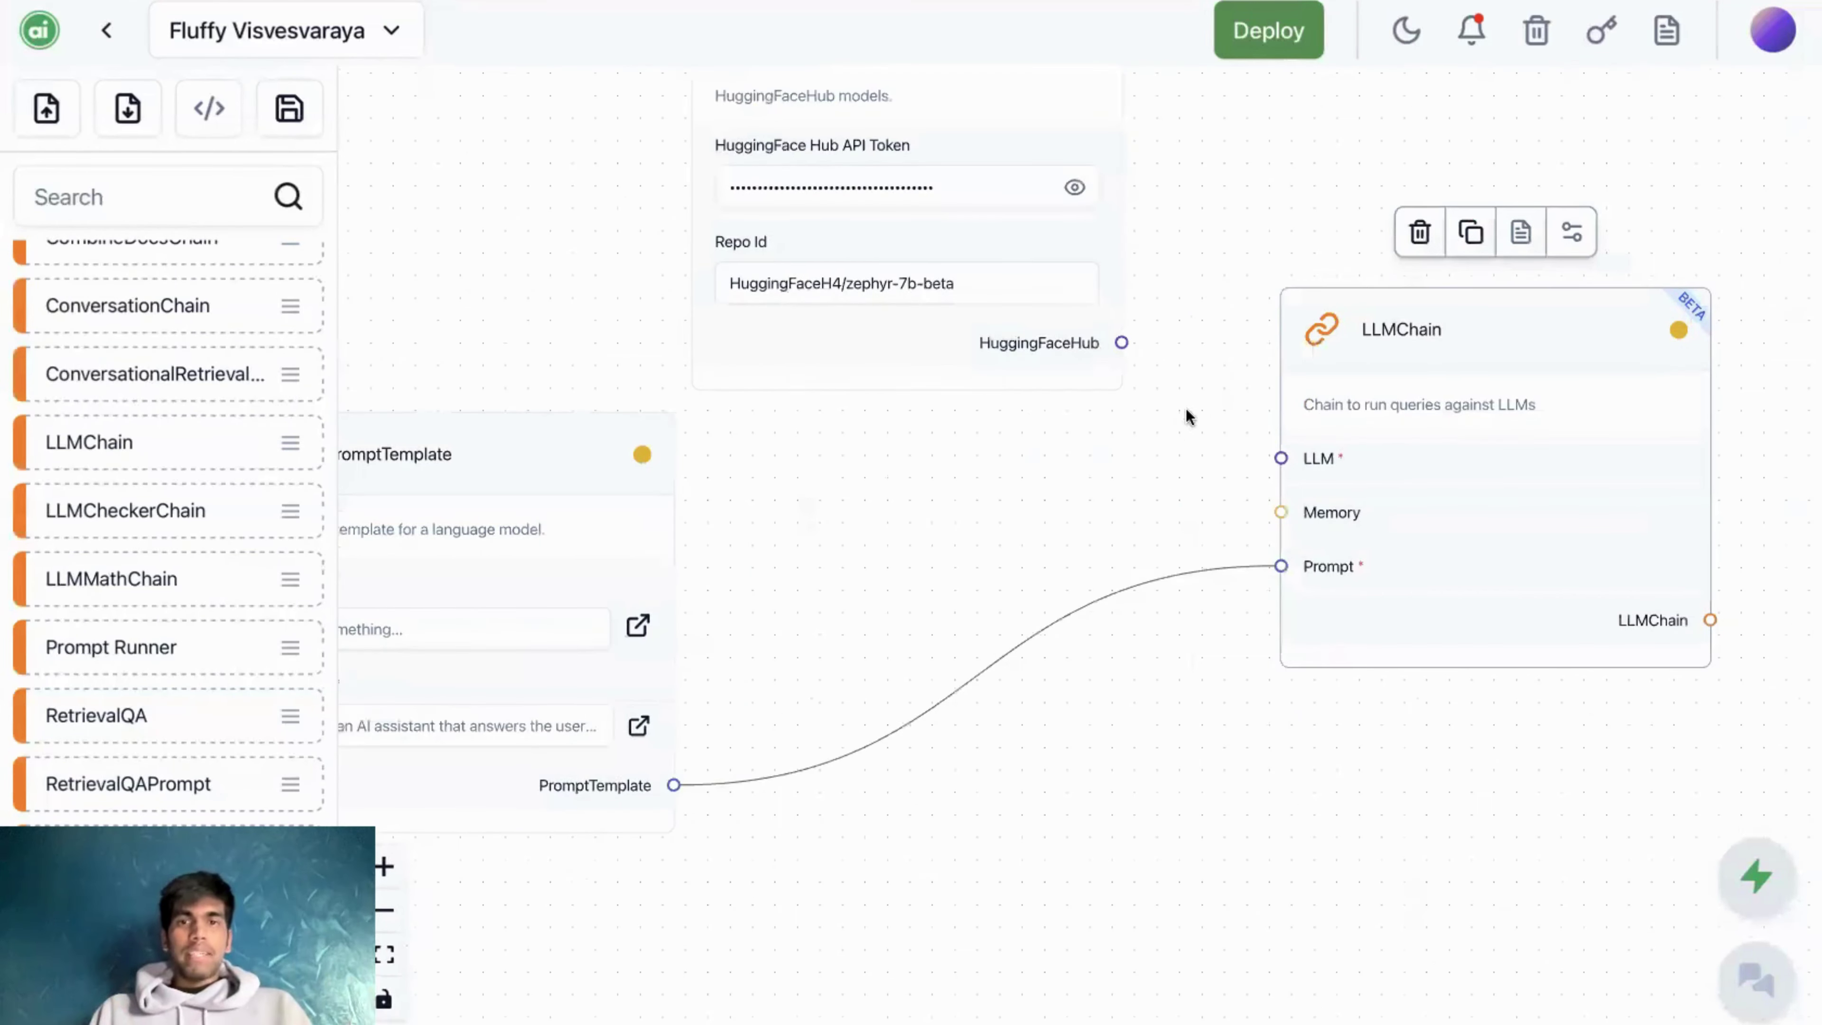
- Connect the HuggingFaceHub output to LLMChain's LLM input and move PromptTemplate directly below HuggingFaceHub
mouse_move(1282, 565)
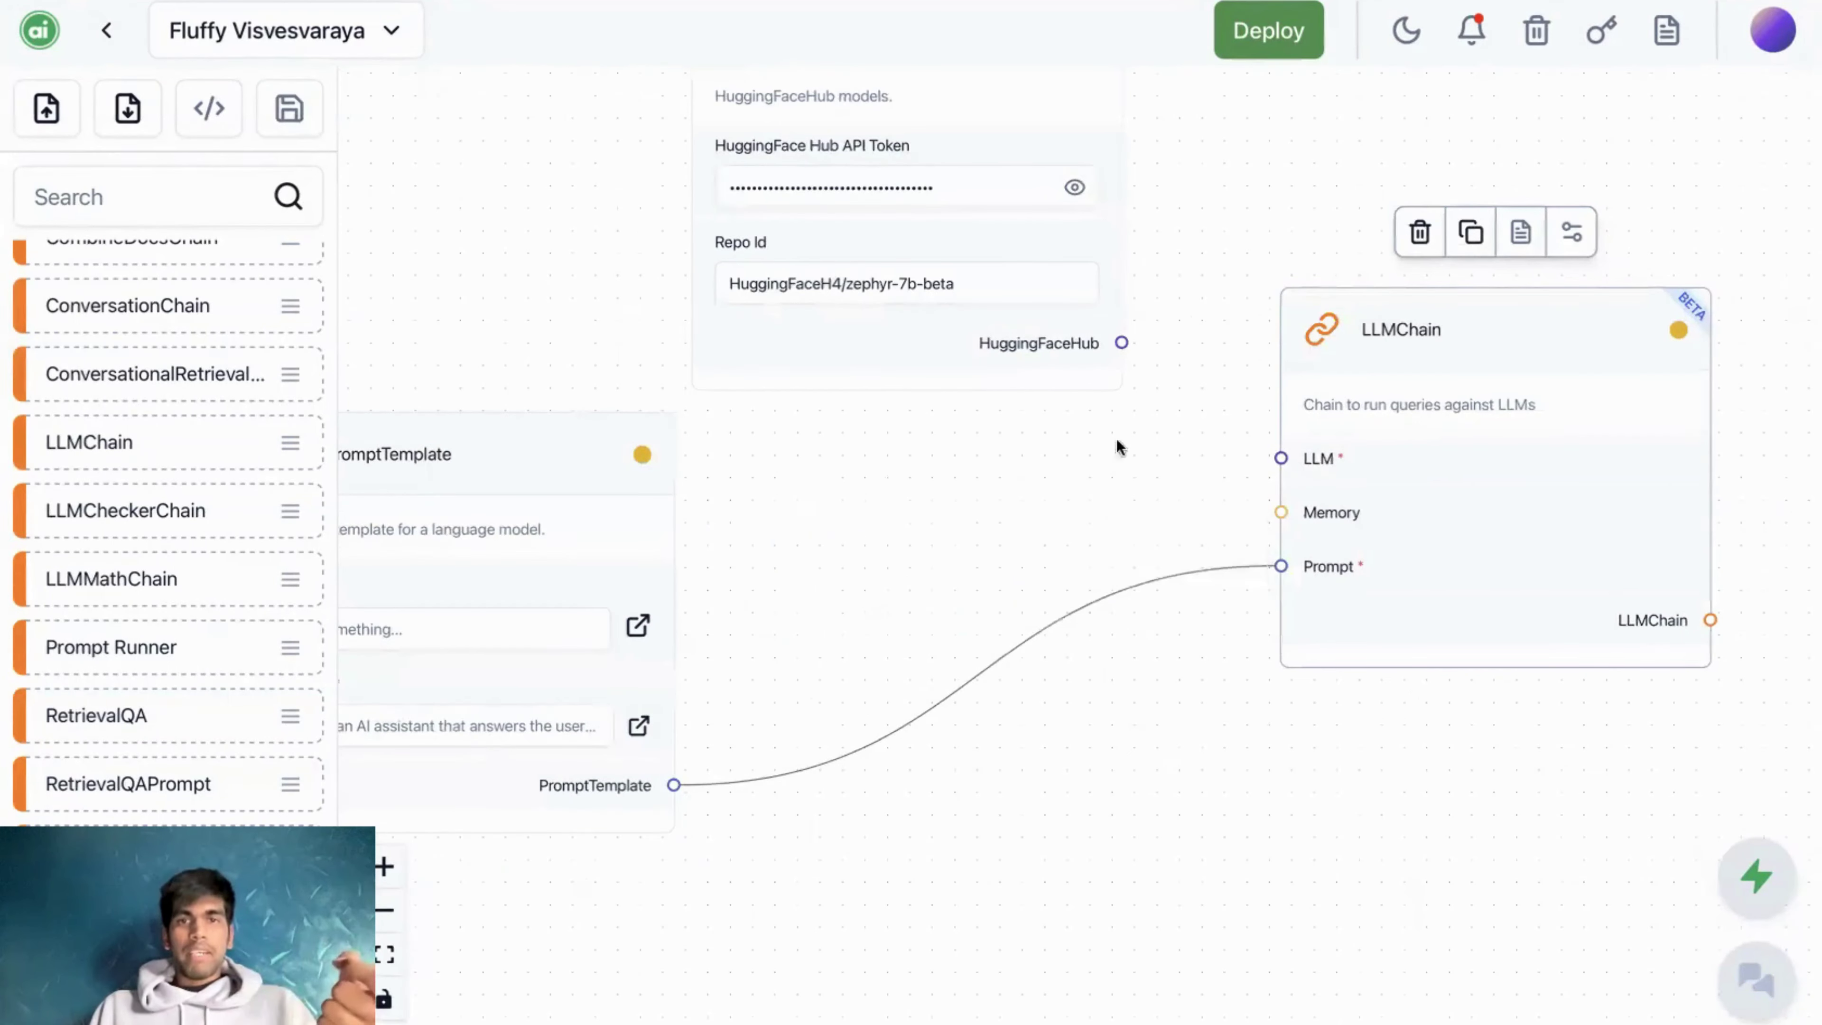
mouse_move(1123, 340)
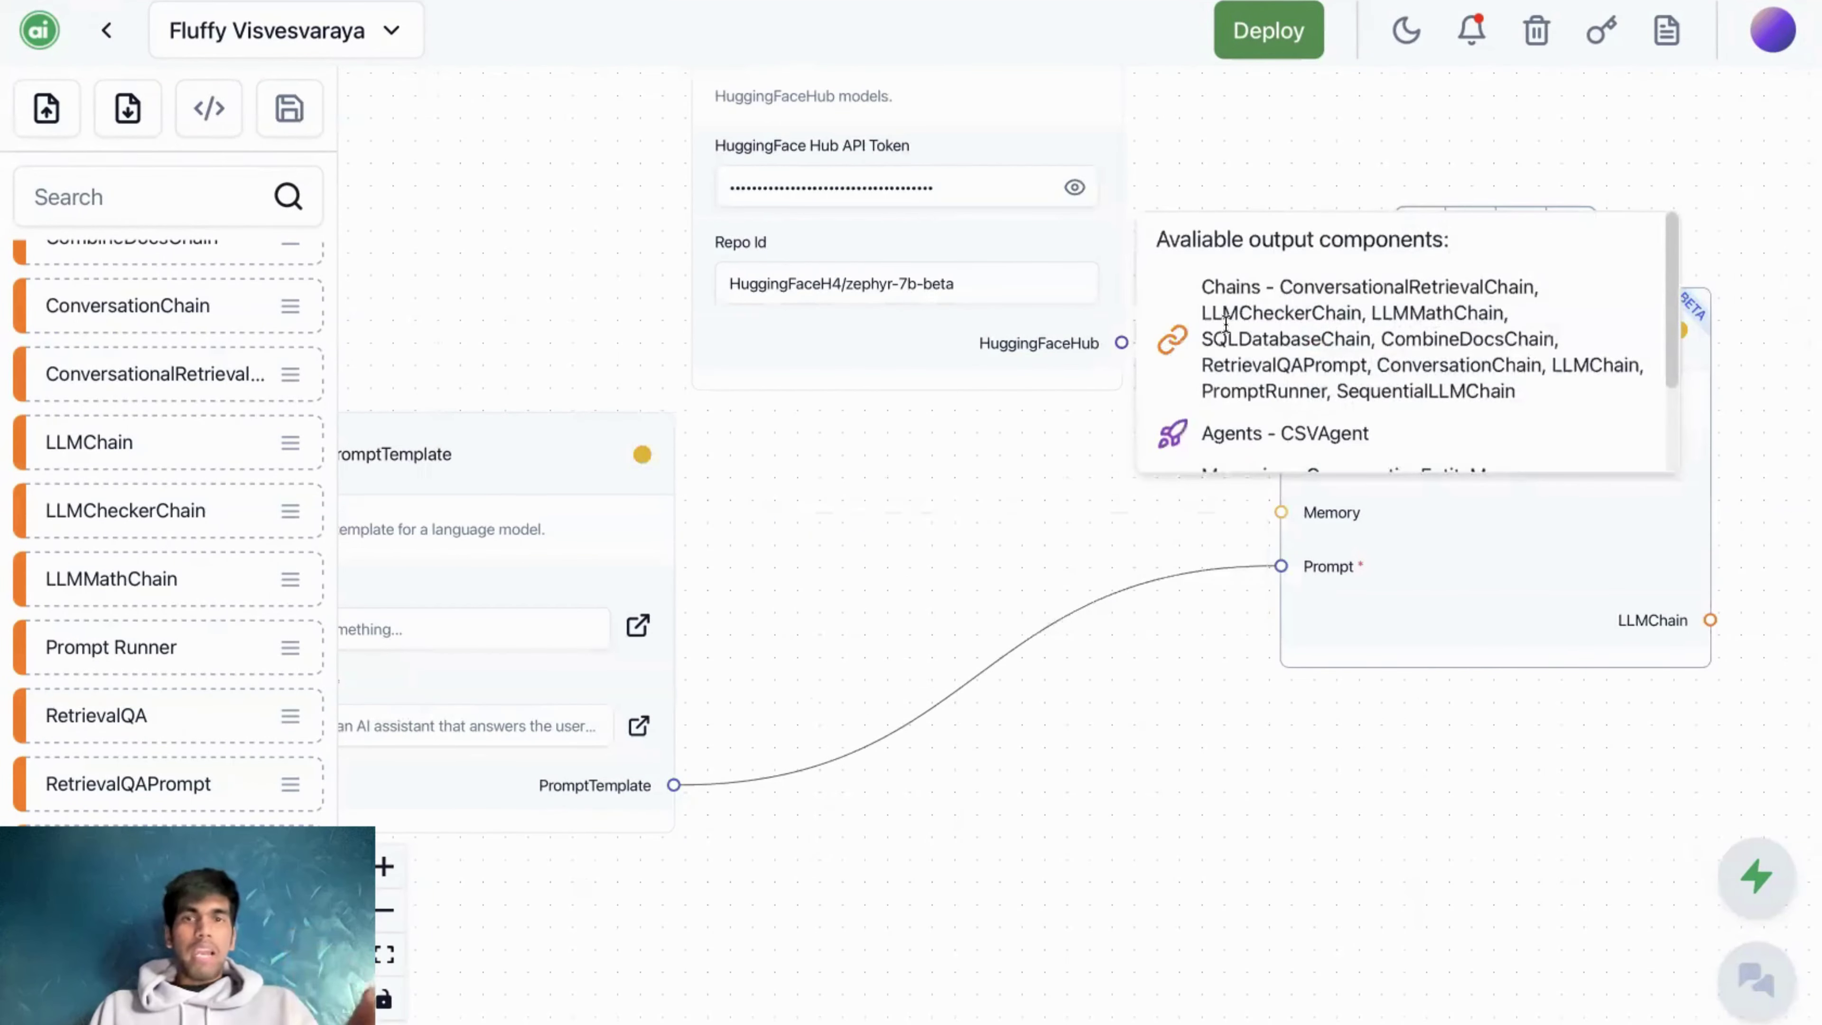
scroll(1226, 325, down, 1)
scroll(1156, 341, down, 1)
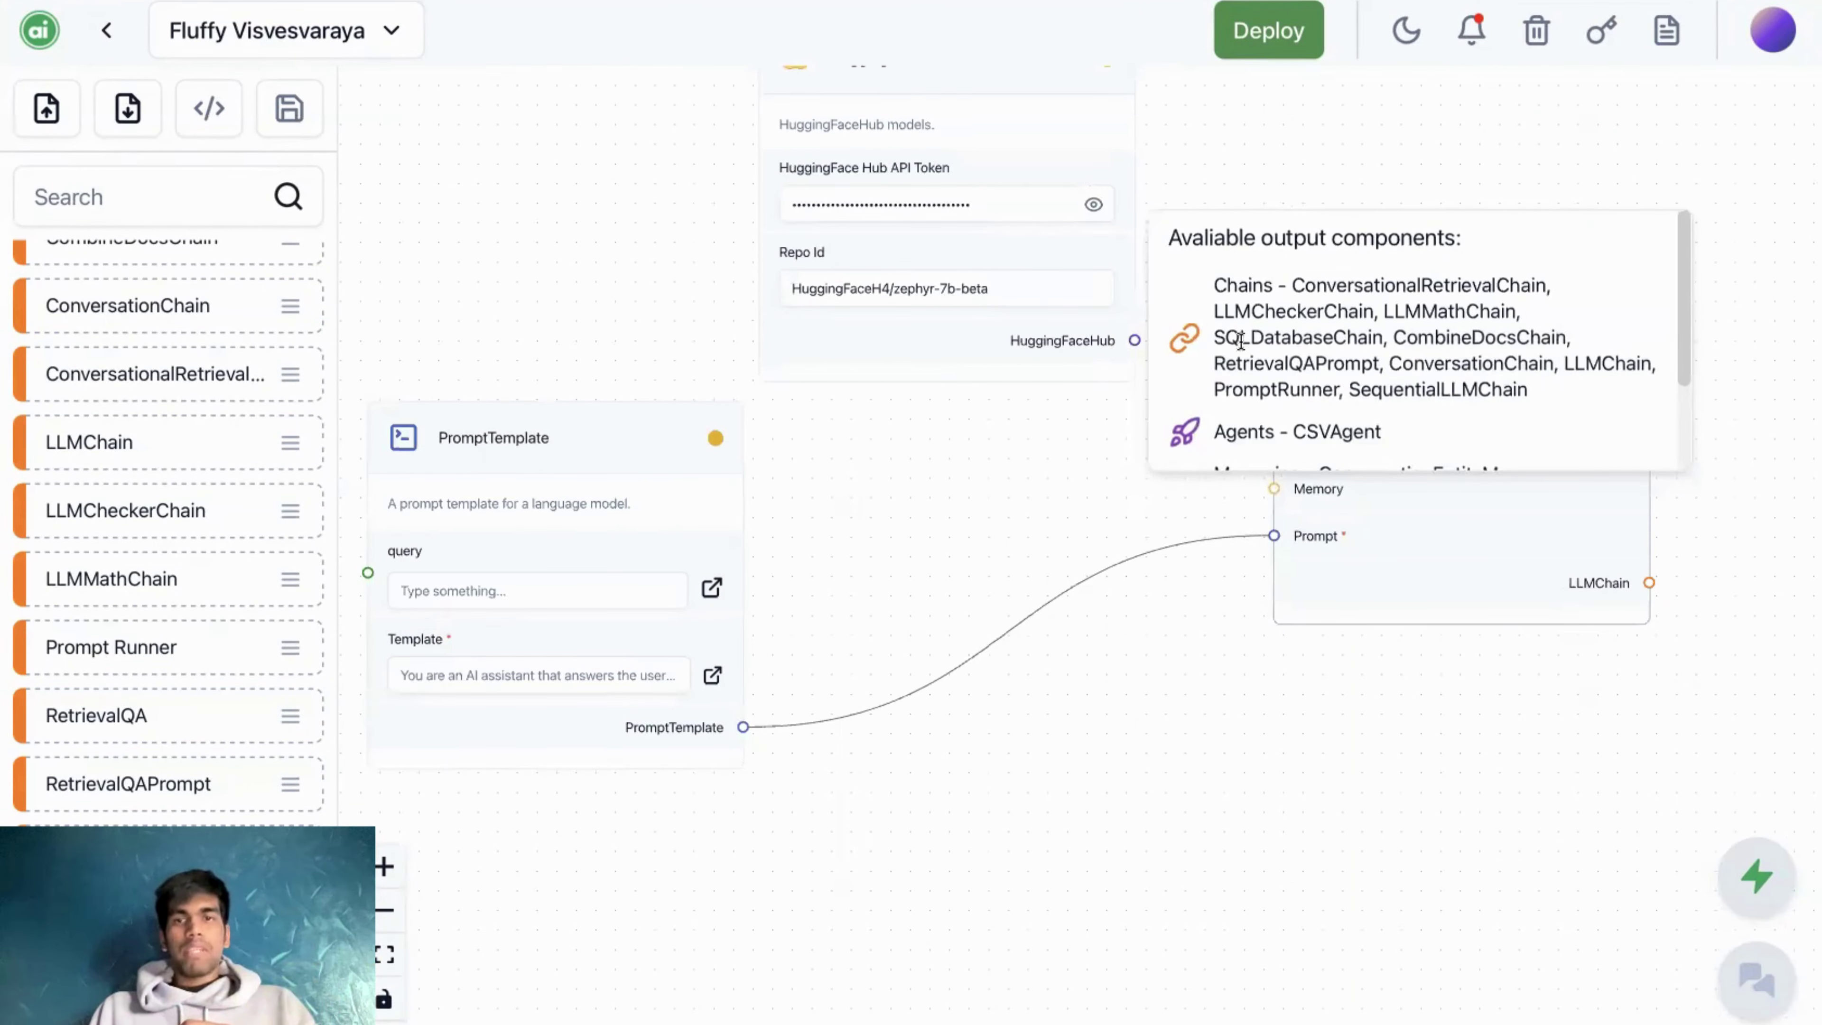
scroll(1254, 304, down, 1)
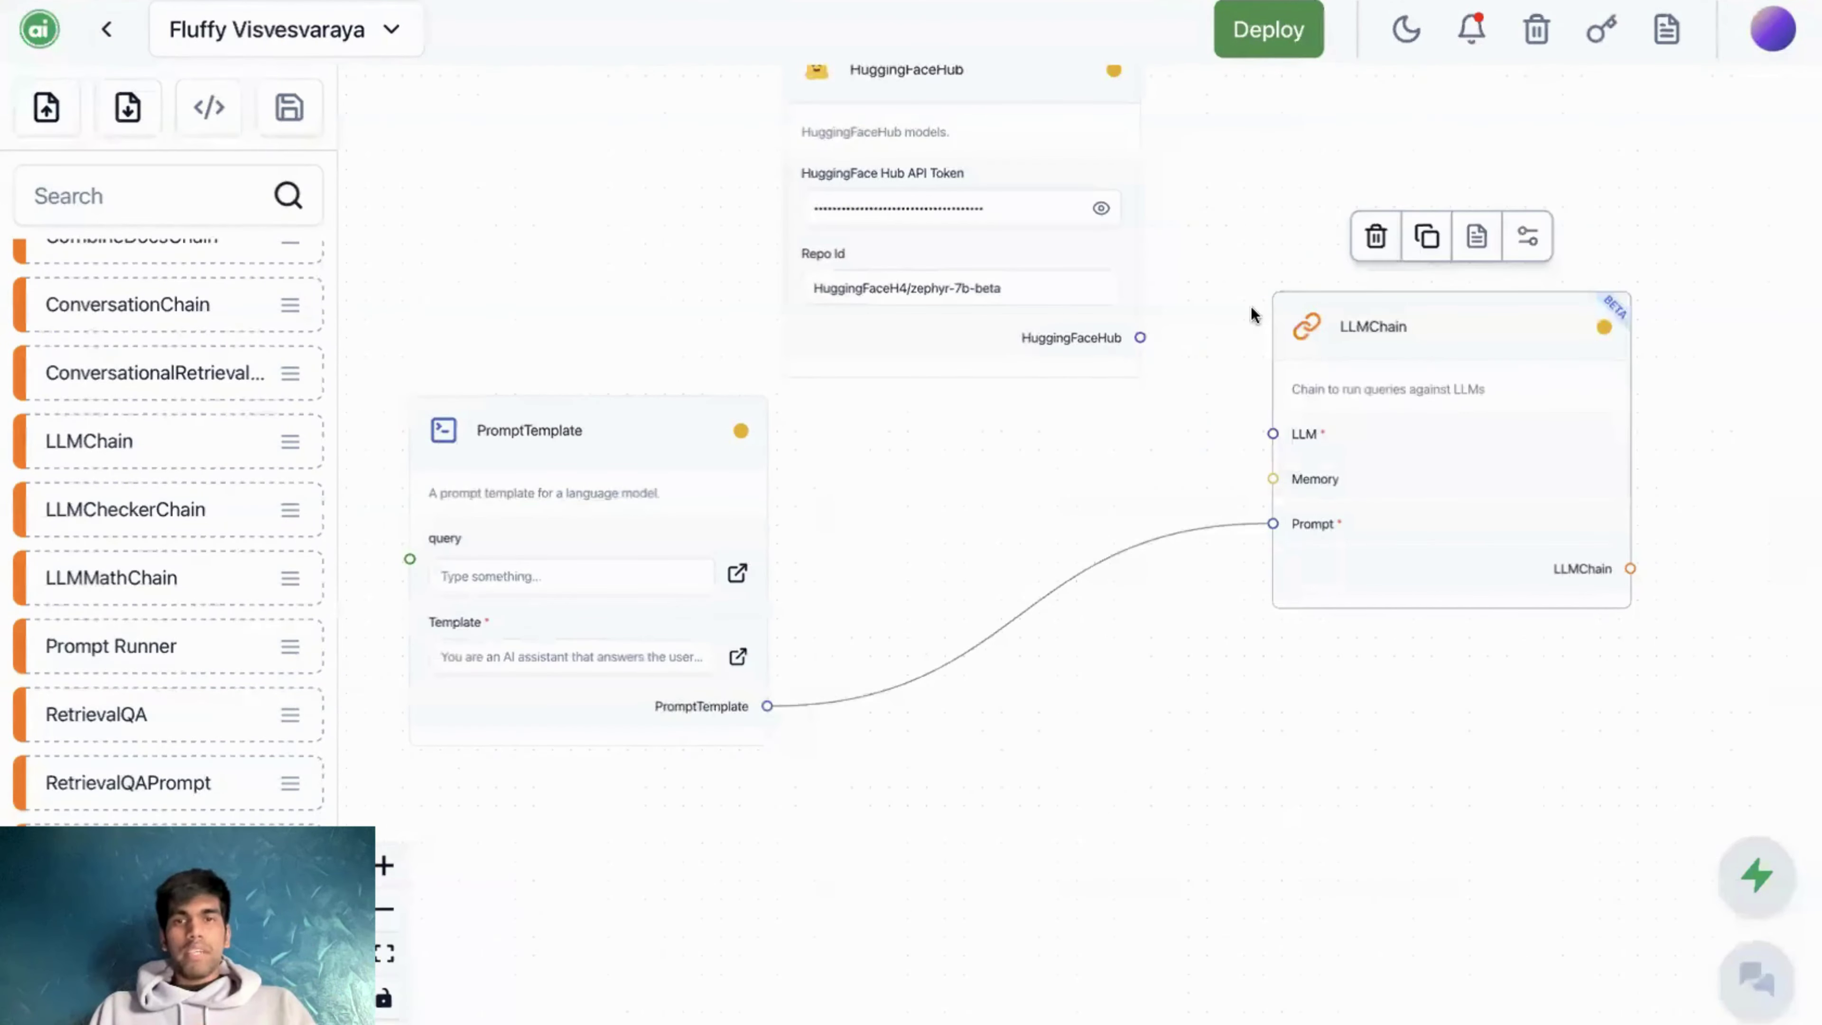
scroll(1252, 308, down, 1)
mouse_move(1250, 350)
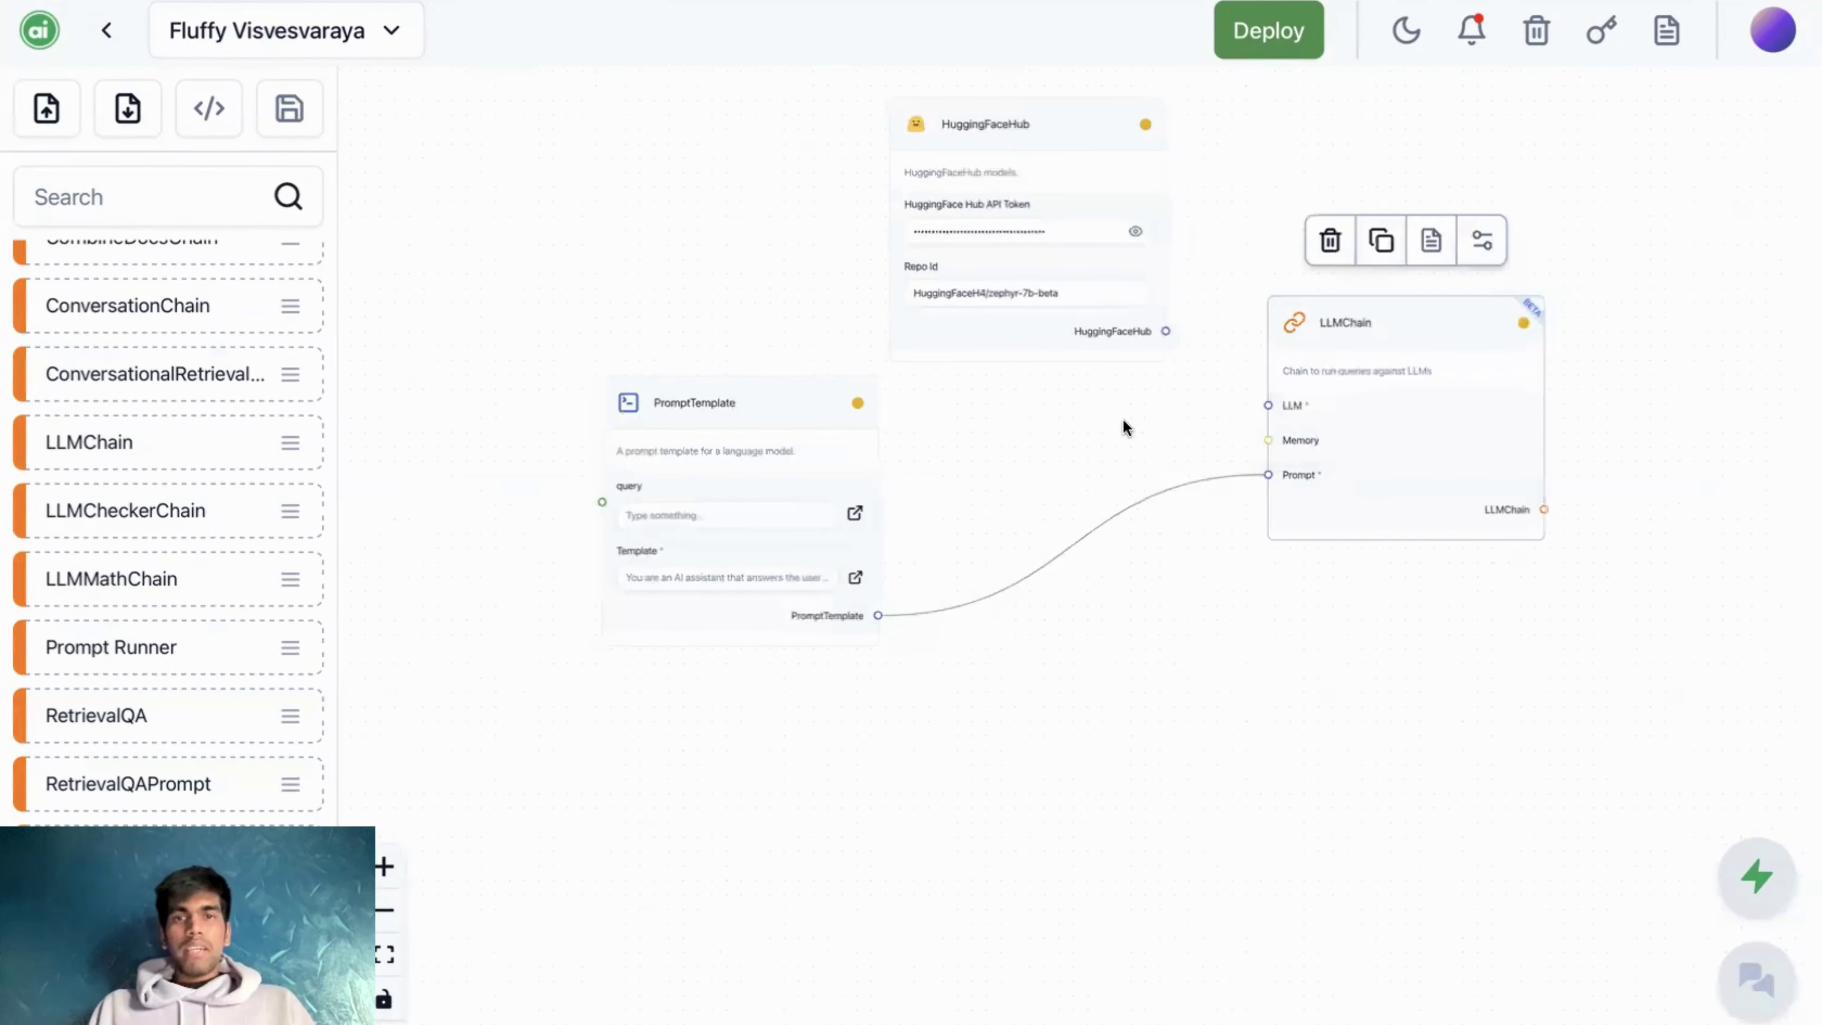
drag(1168, 331, 1268, 408)
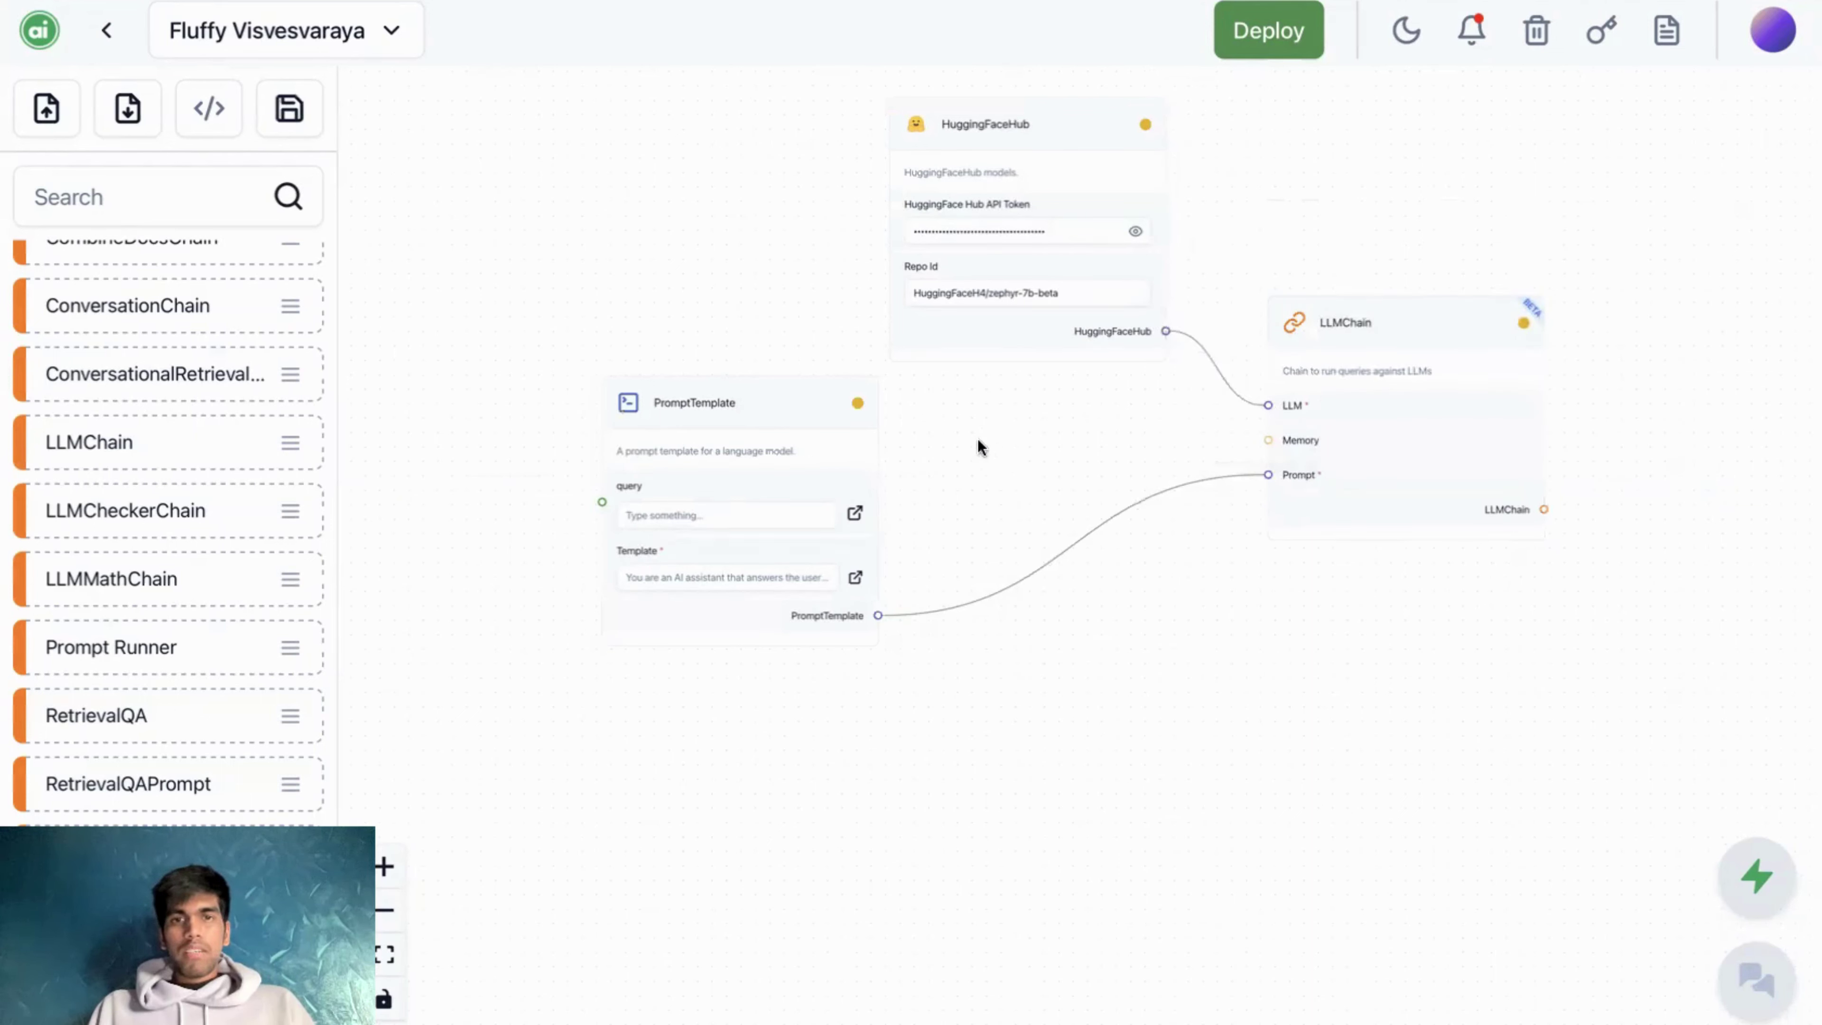
drag(771, 397, 1077, 627)
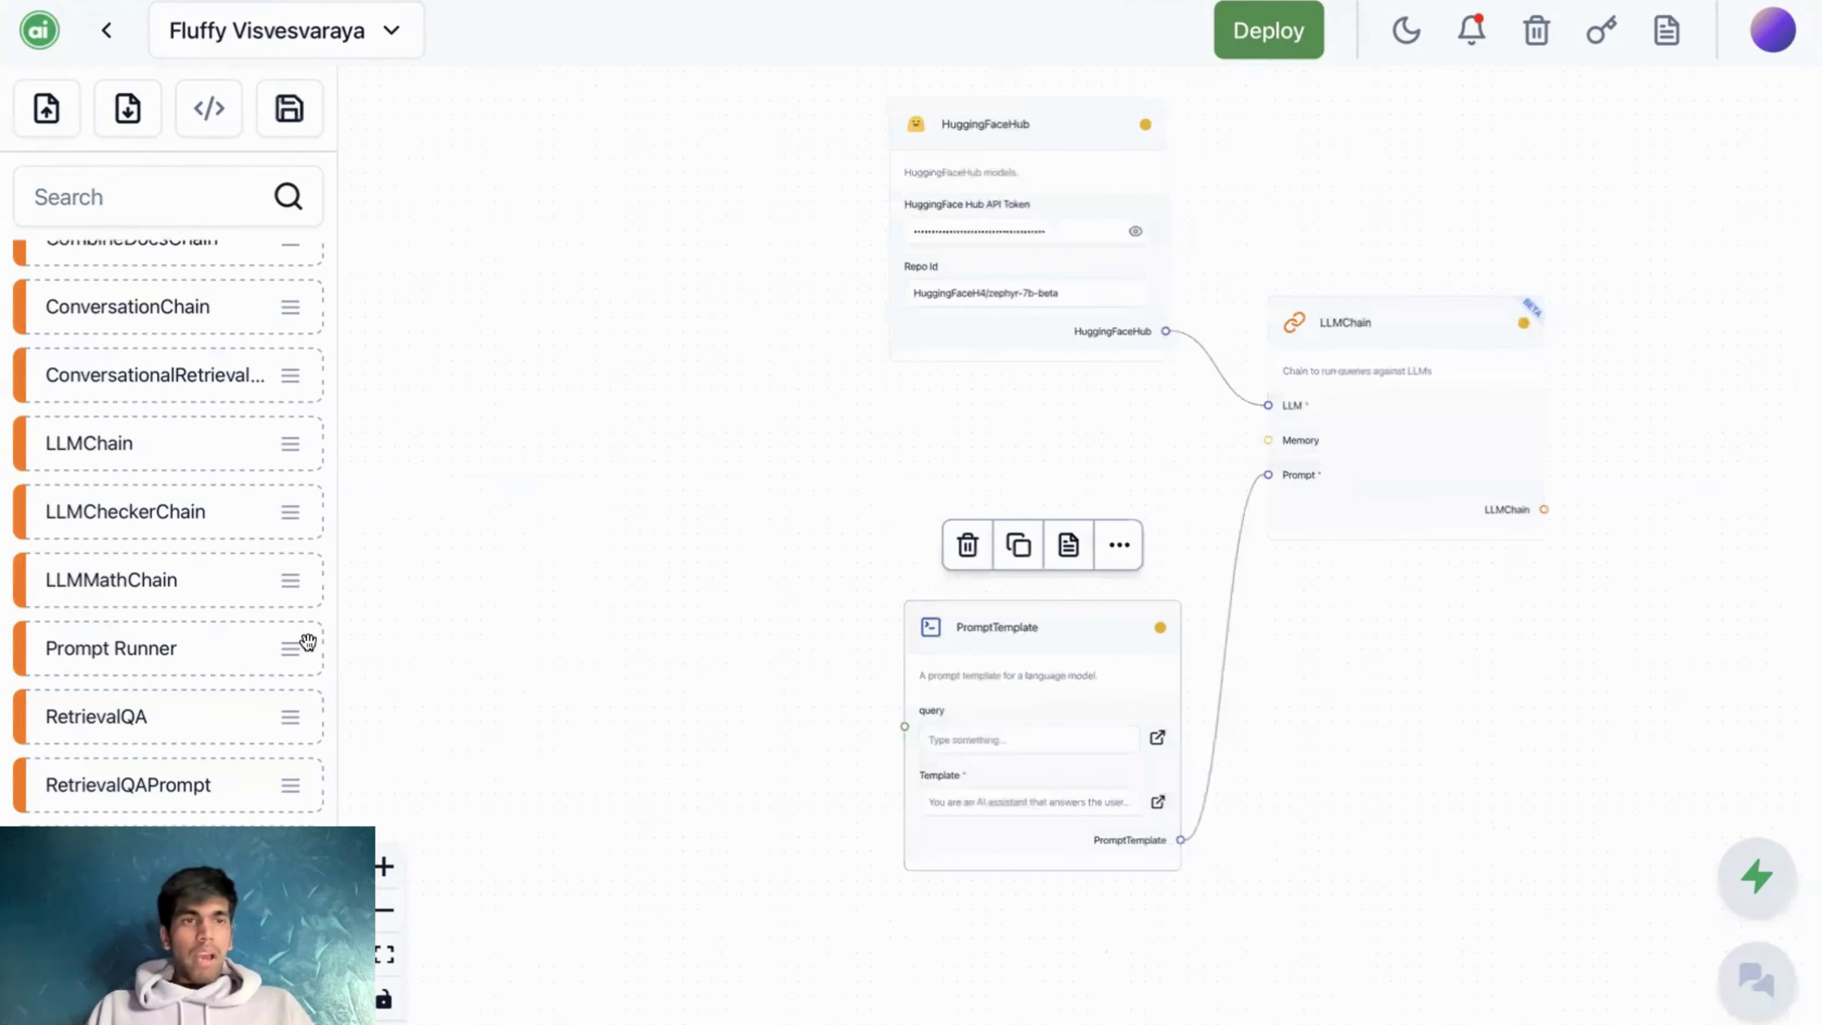
- Add a ConversationBufferMemory component from the Memories category and place it to the left of HuggingFaceHub and PromptTemplate
scroll(306, 641, up, 3)
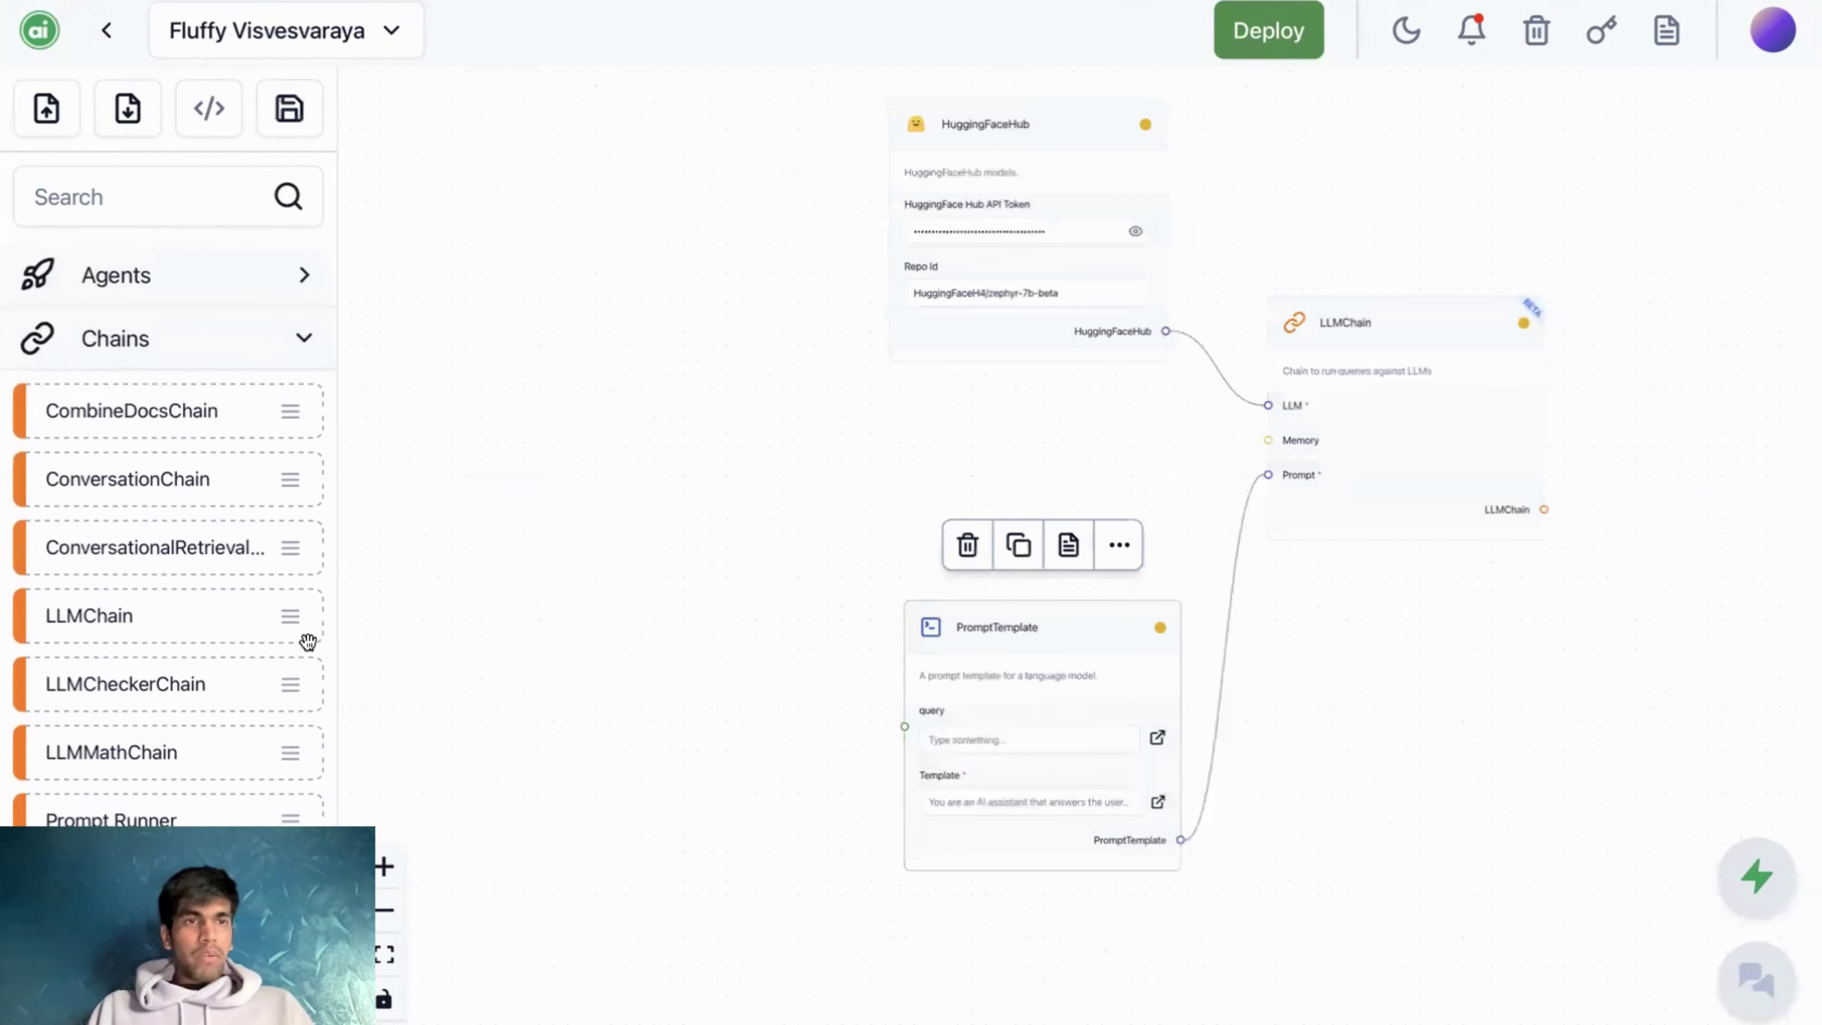
click(300, 336)
scroll(297, 342, down, 3)
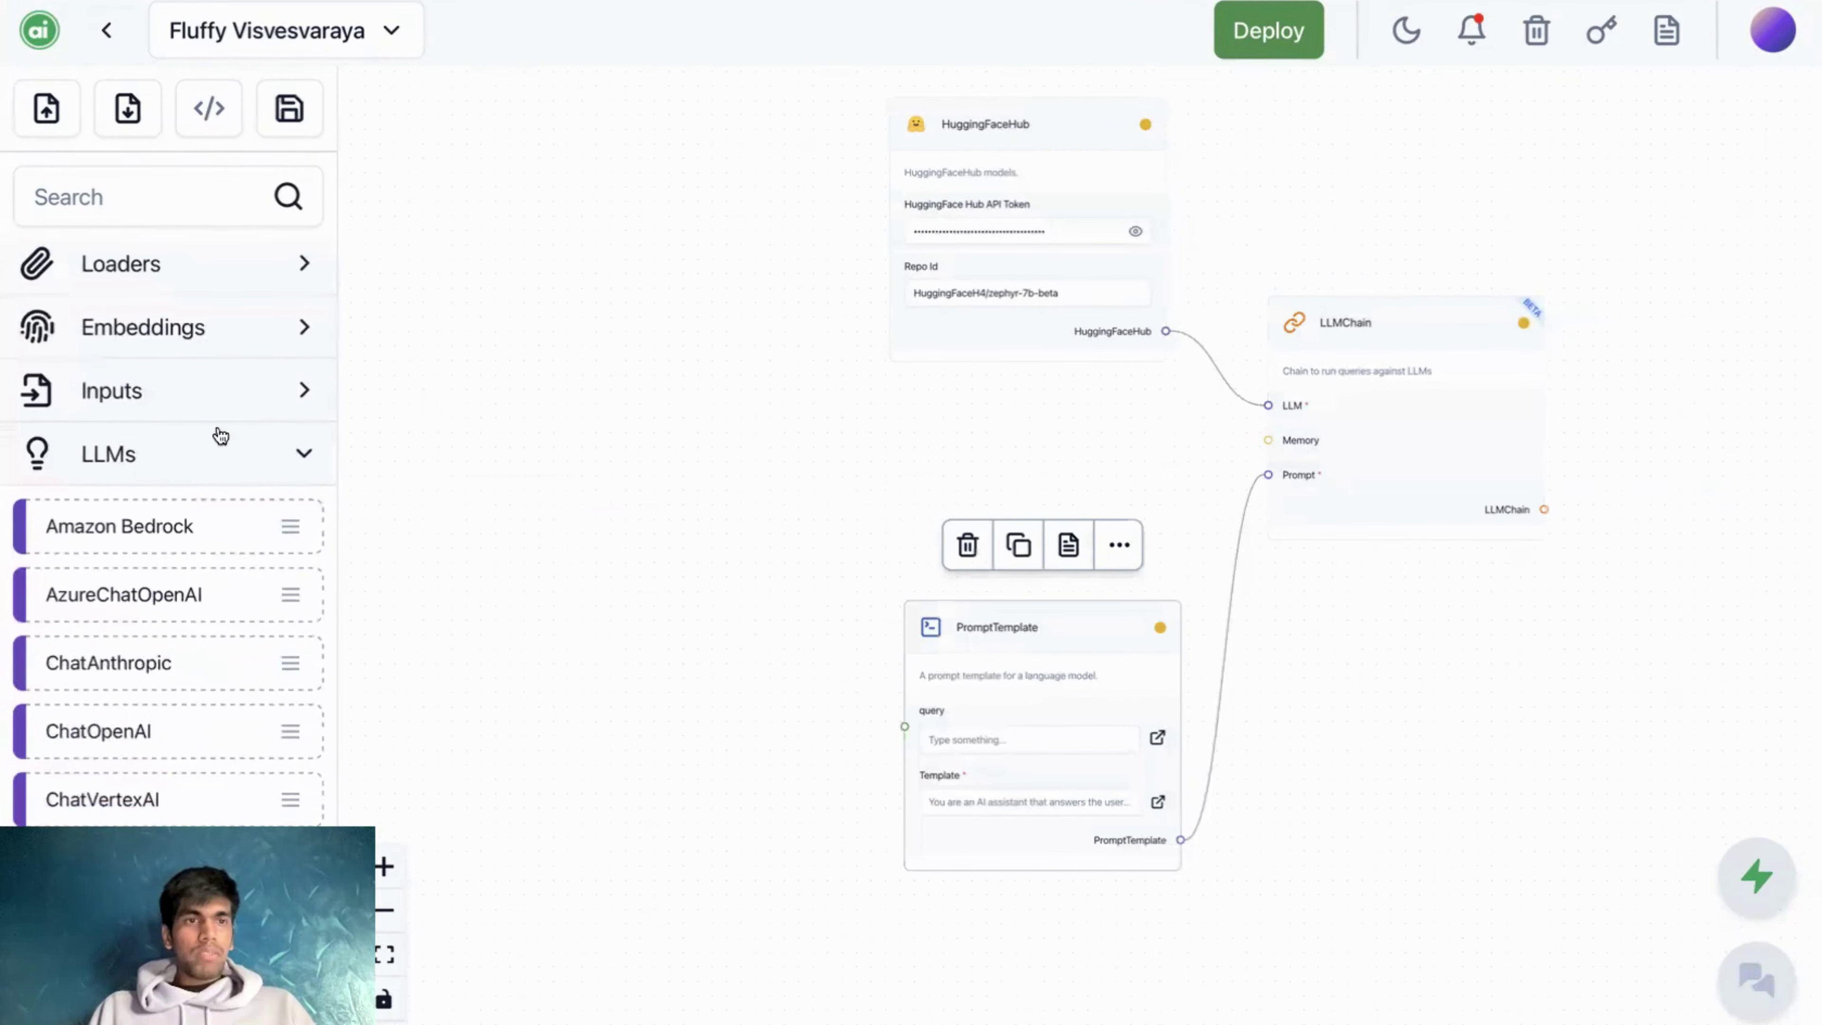
click(212, 461)
scroll(212, 461, down, 2)
drag(197, 460, 474, 294)
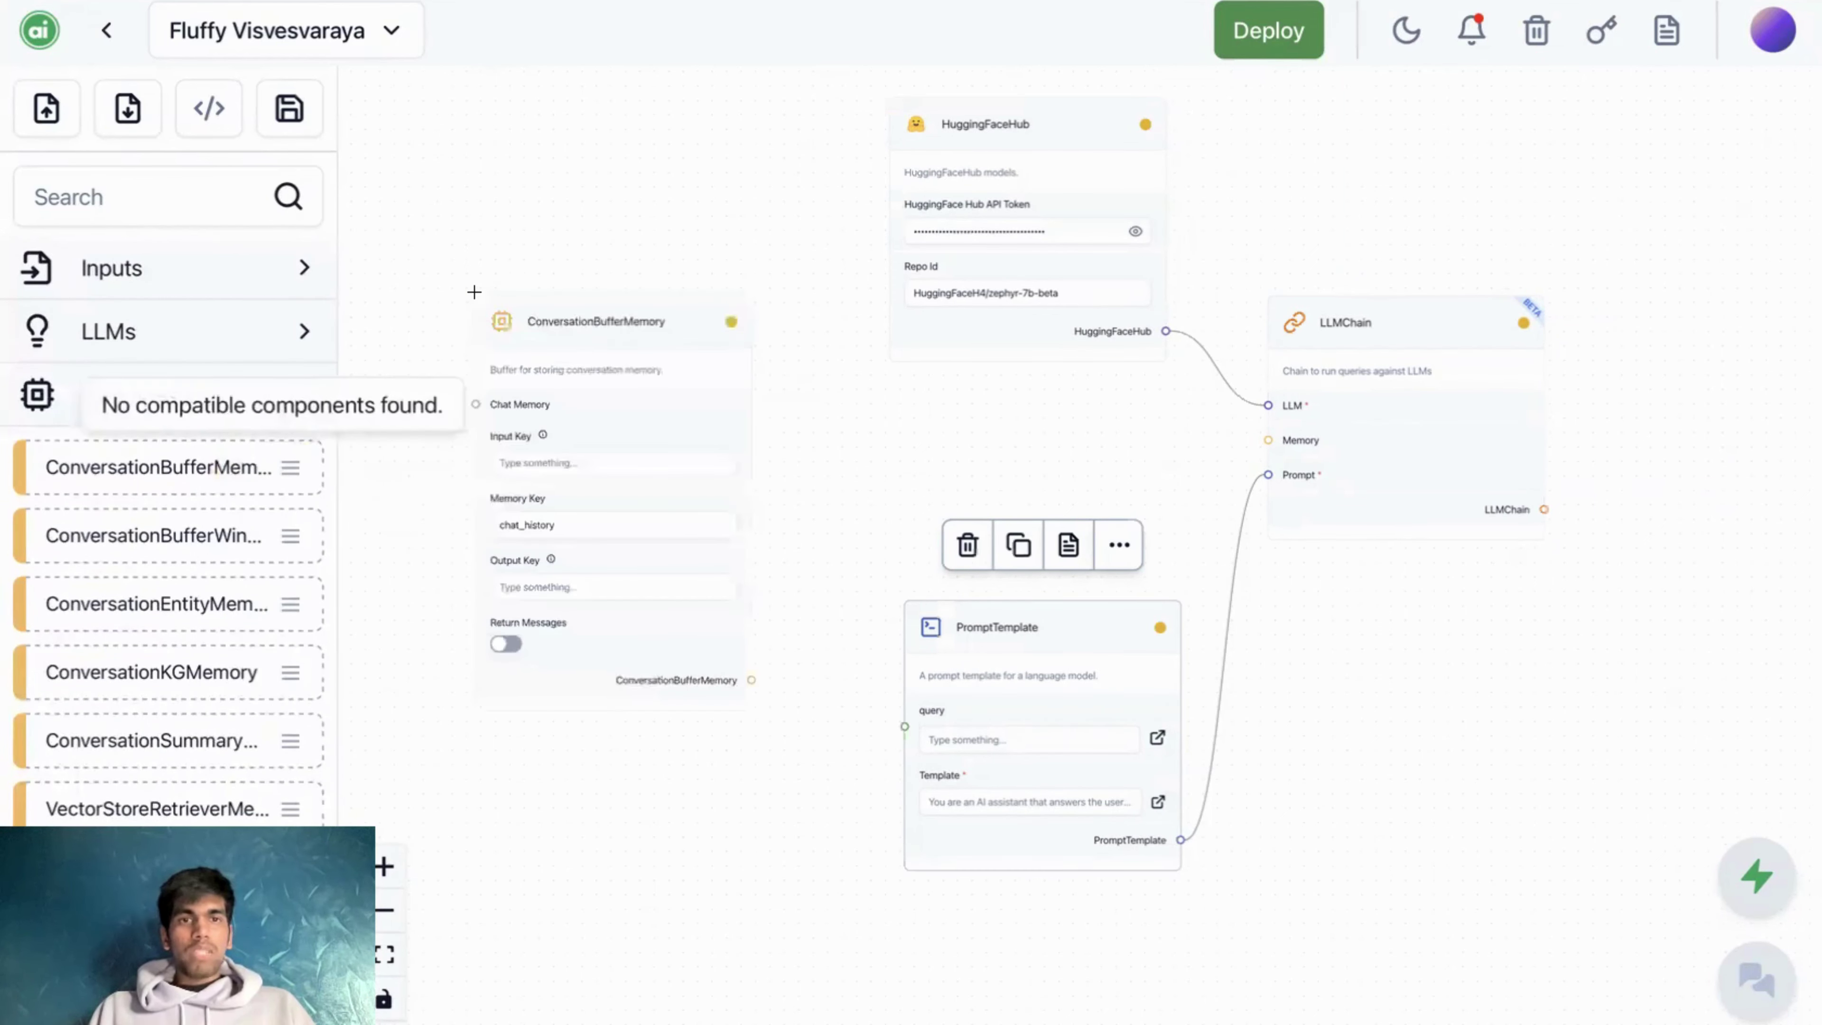
scroll(591, 403, up, 2)
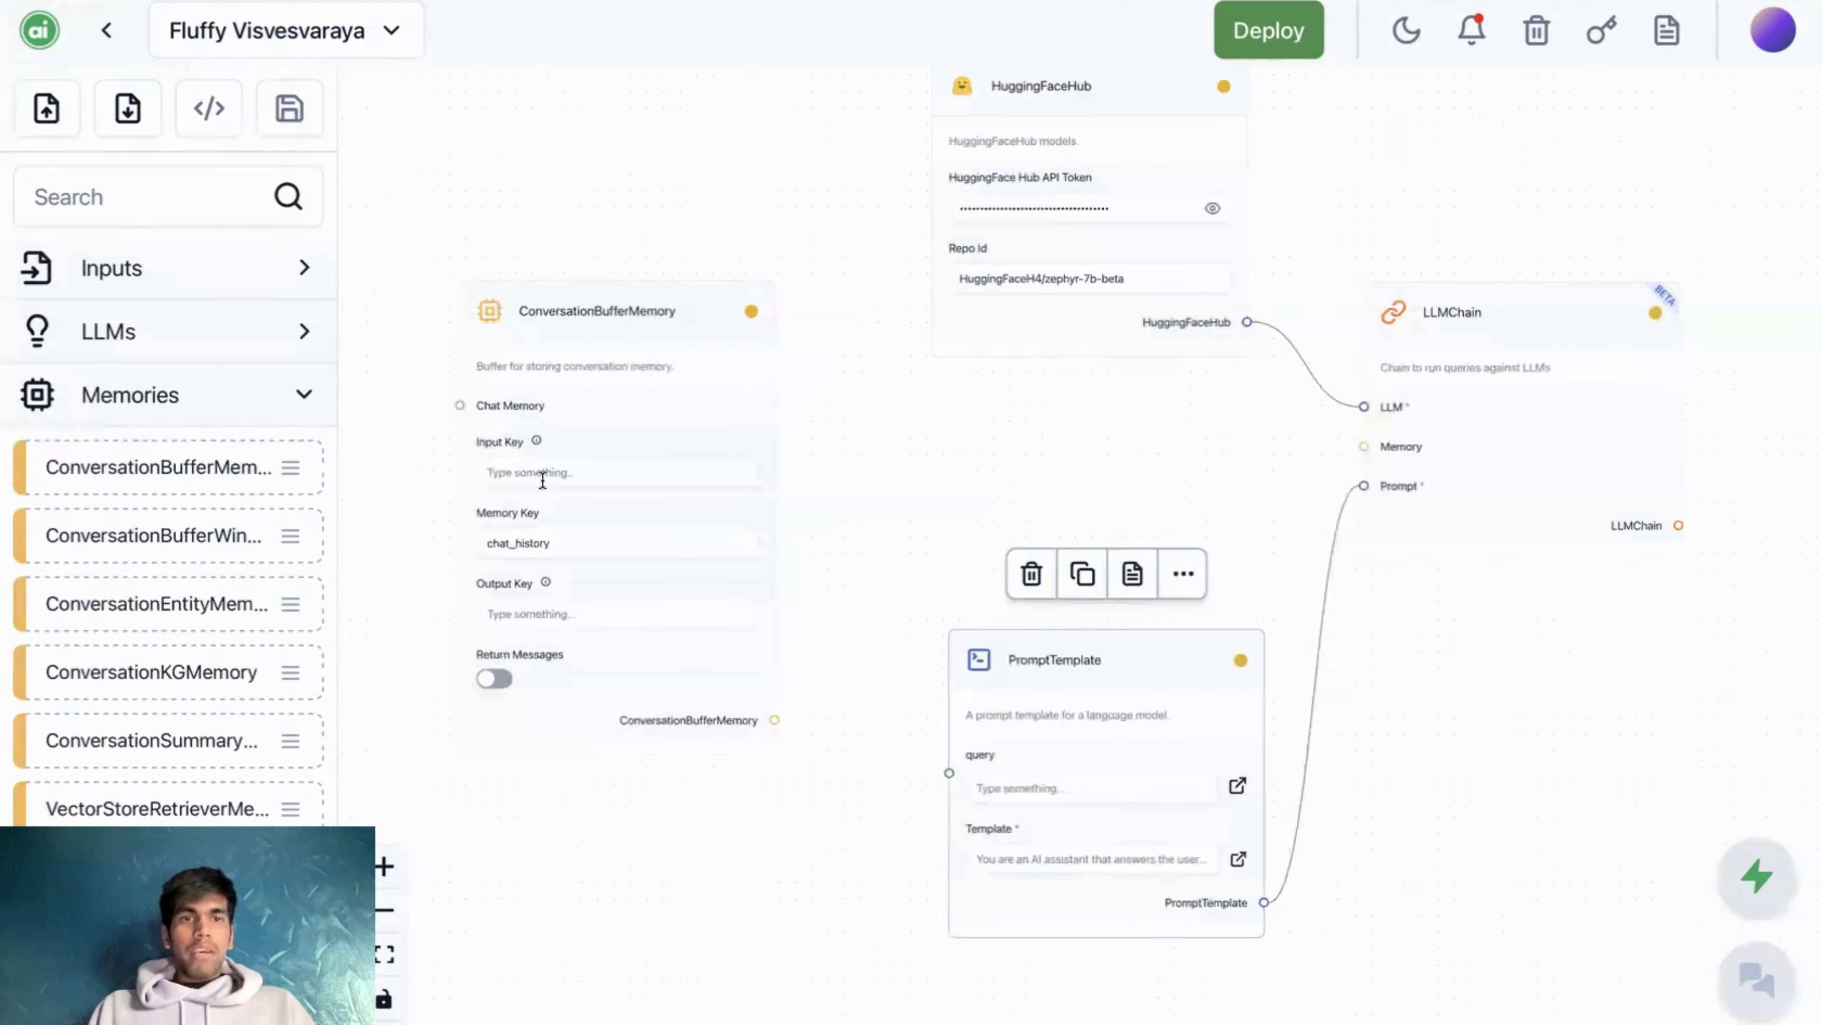
drag(572, 349, 620, 257)
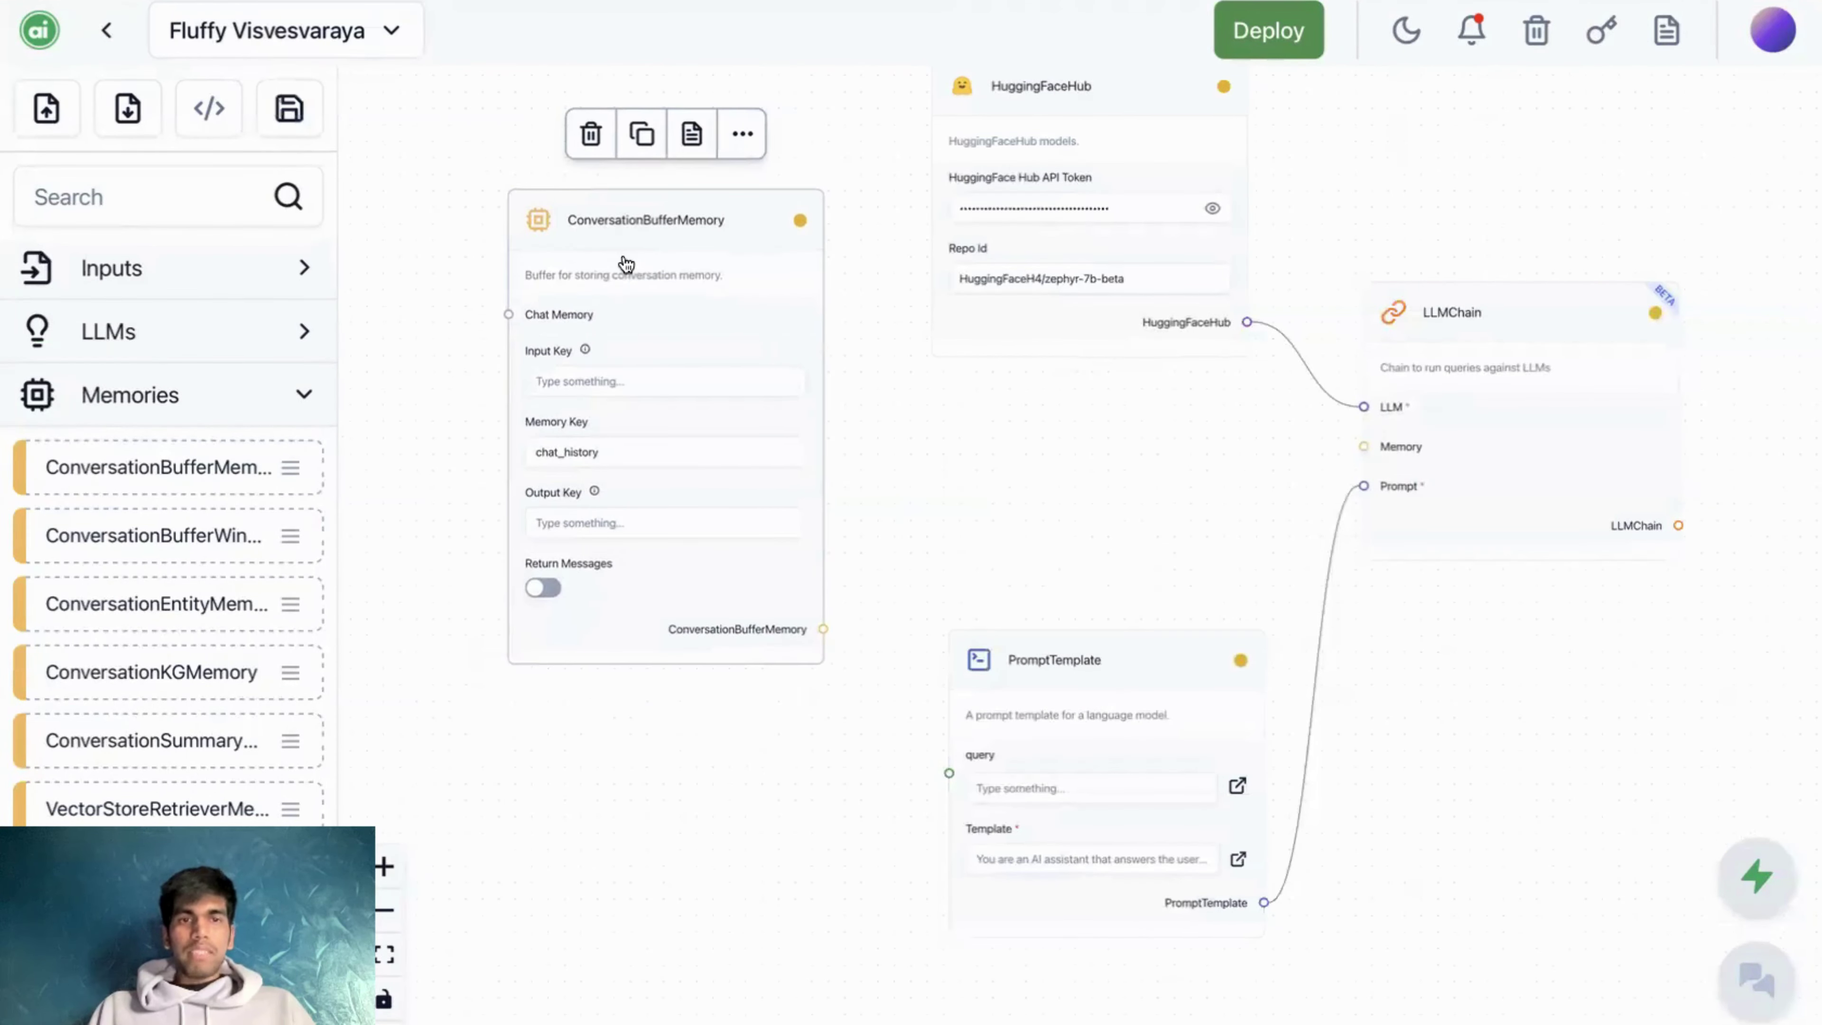
- Enable Return Messages on ConversationBufferMemory and connect its output to LLMChain's Memory input
click(544, 589)
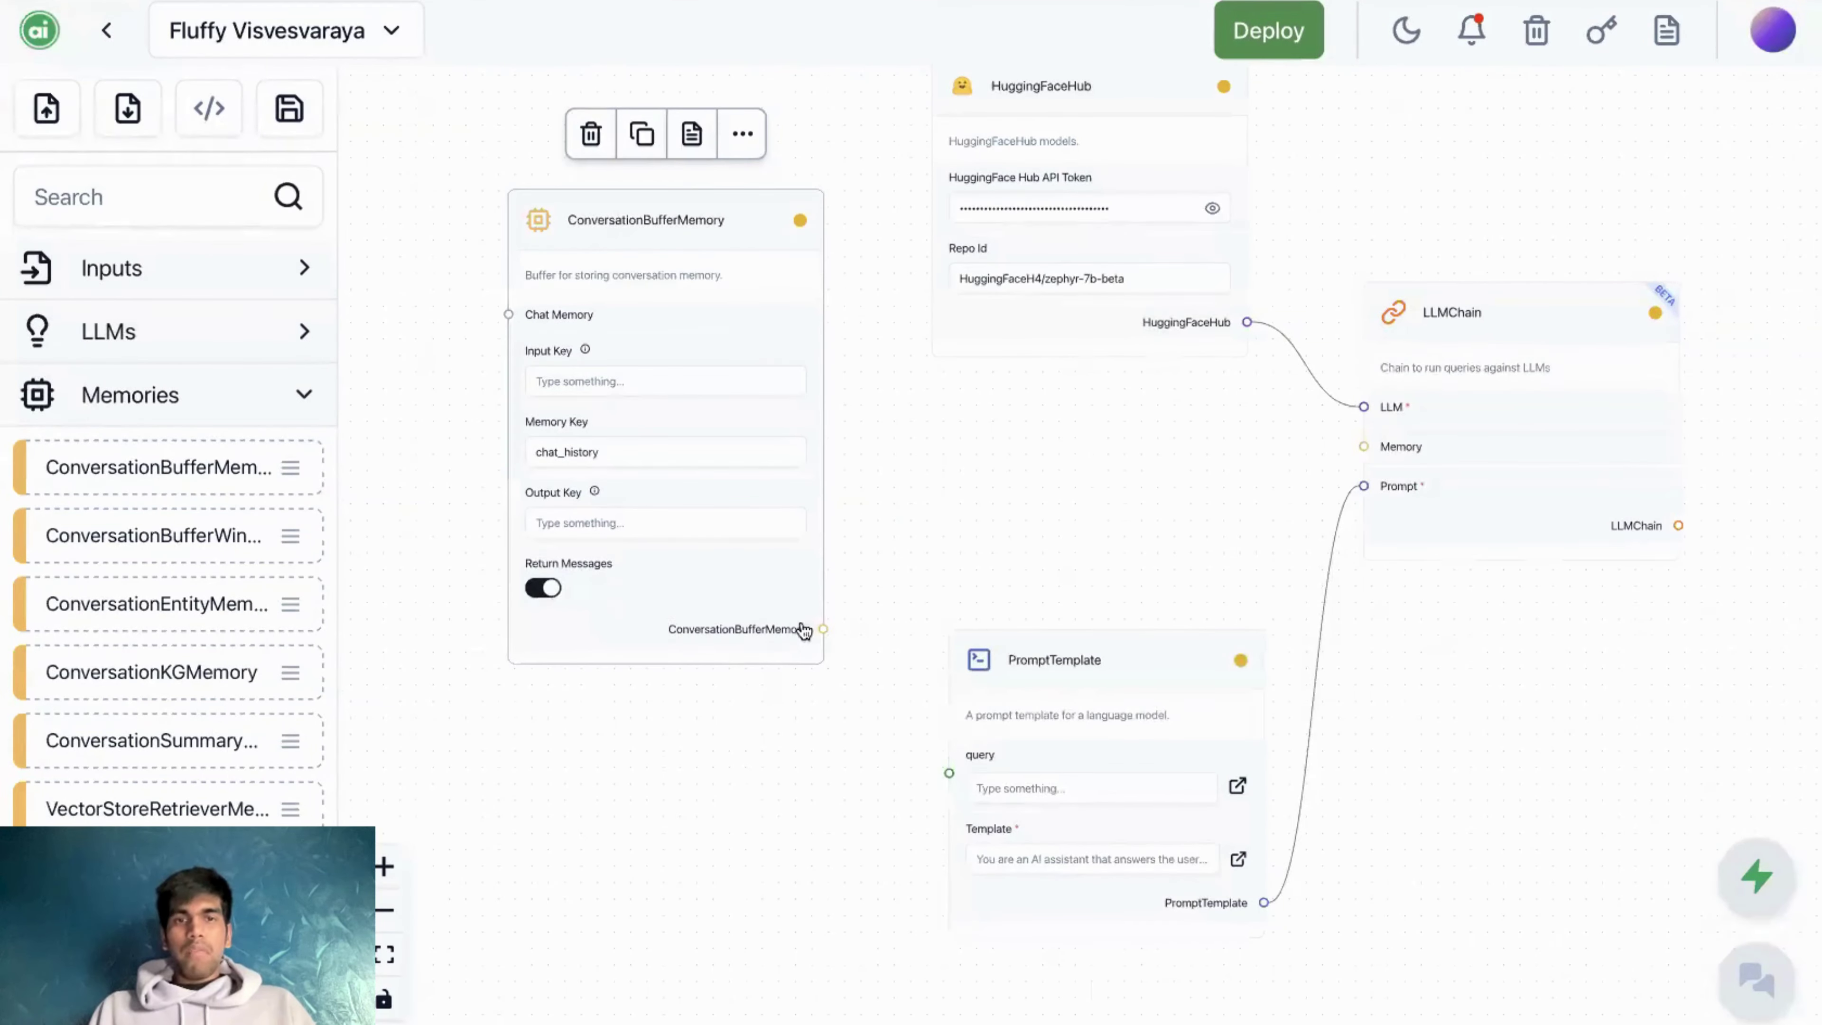
mouse_move(840, 633)
drag(922, 577, 1366, 447)
mouse_move(1366, 446)
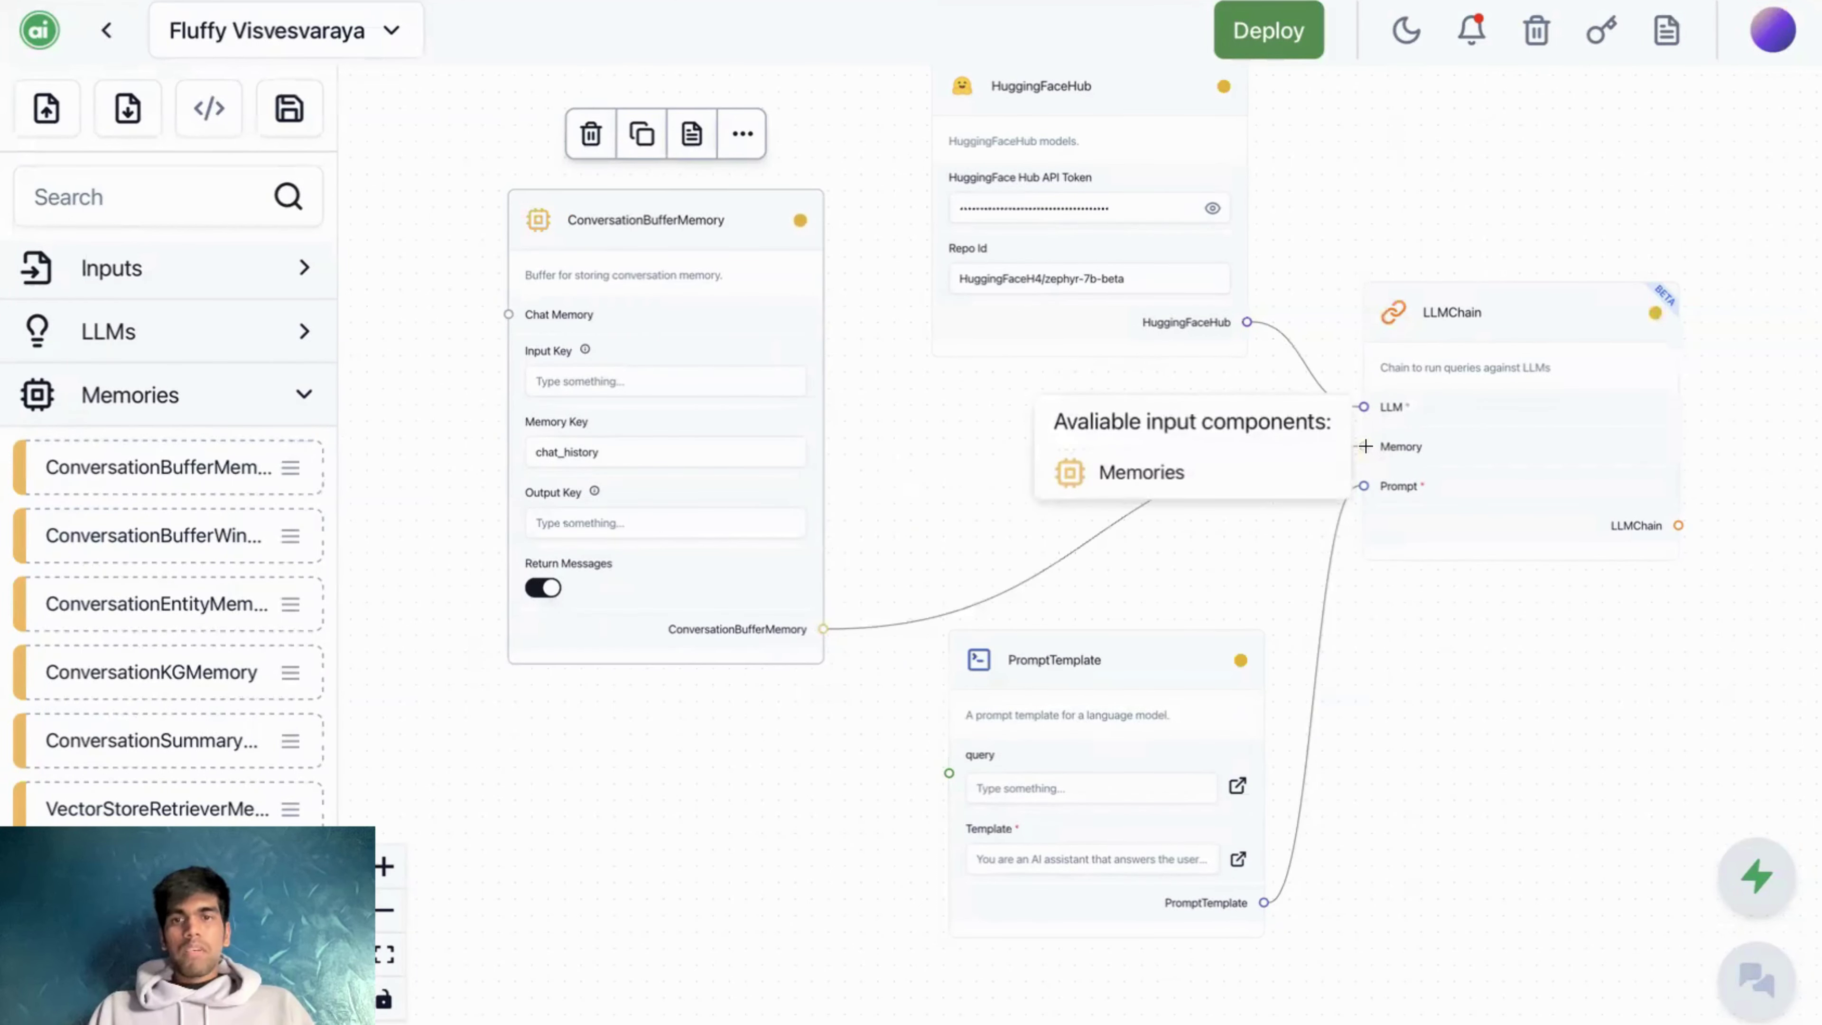
- Build the stack from the connected memory, model, prompt and chain components
scroll(983, 460, up, 1)
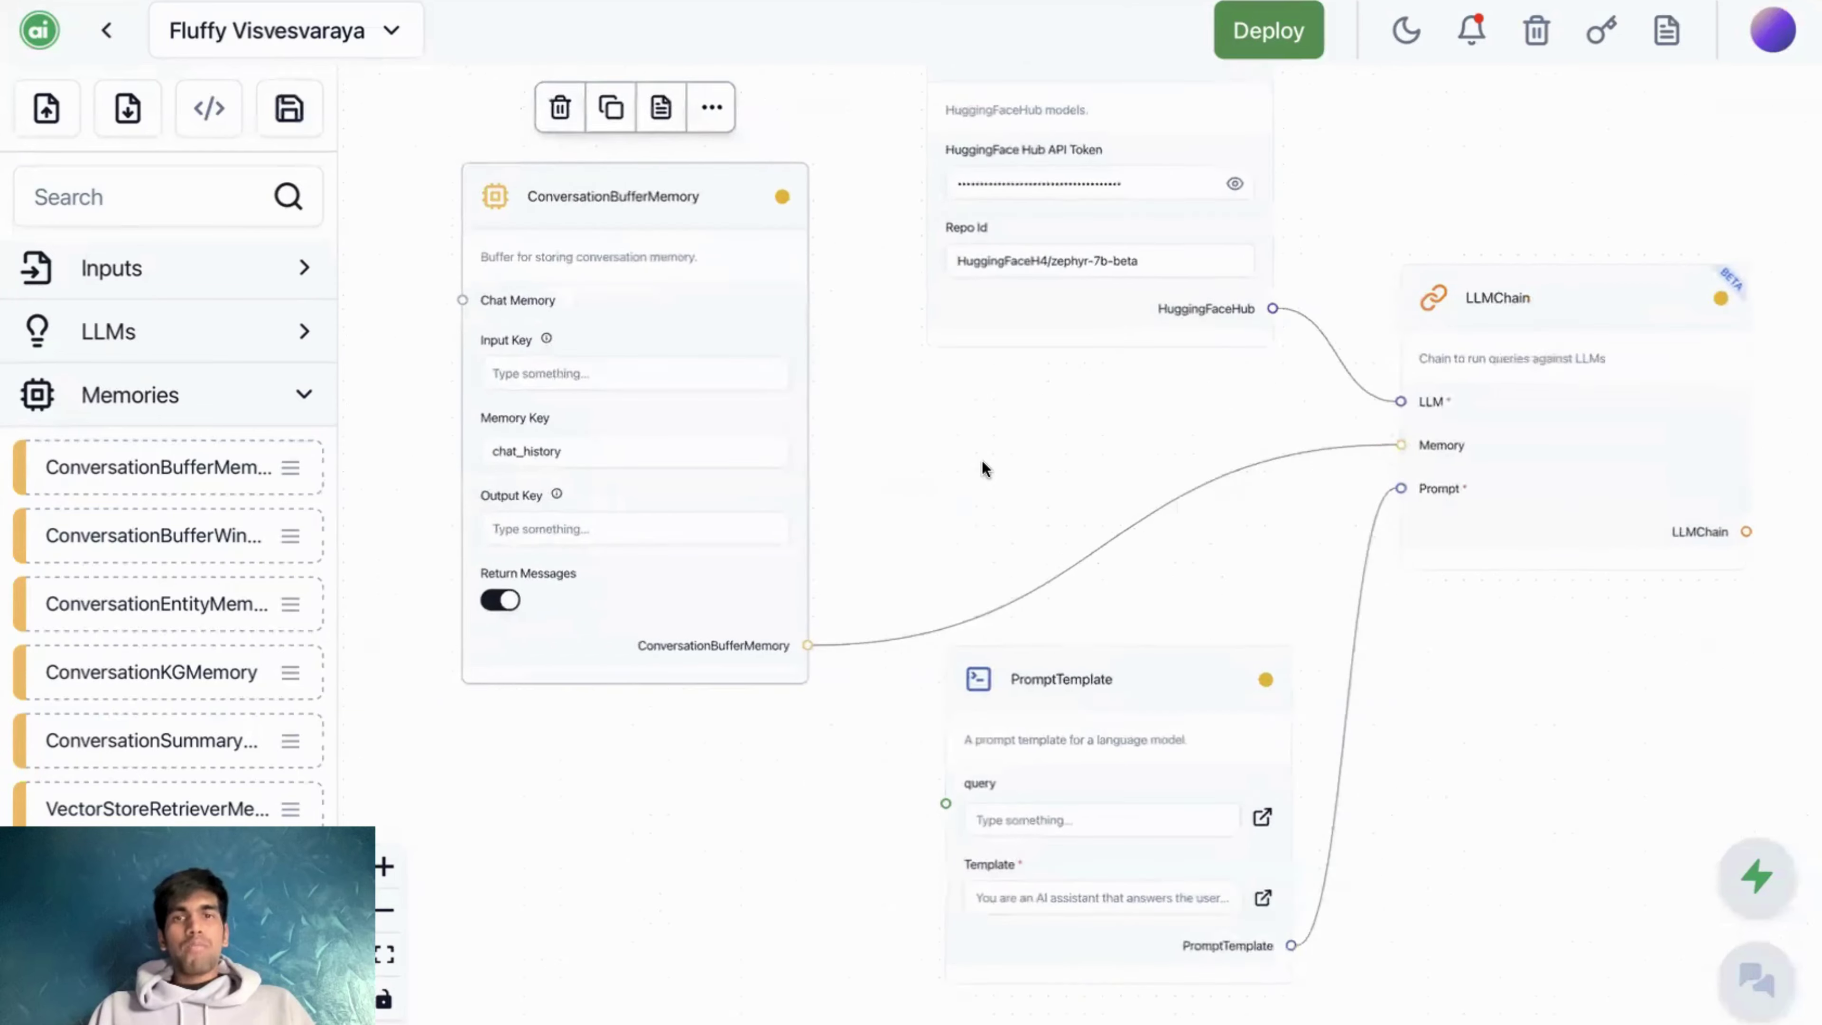
scroll(982, 460, down, 1)
scroll(997, 465, down, 1)
scroll(980, 464, down, 1)
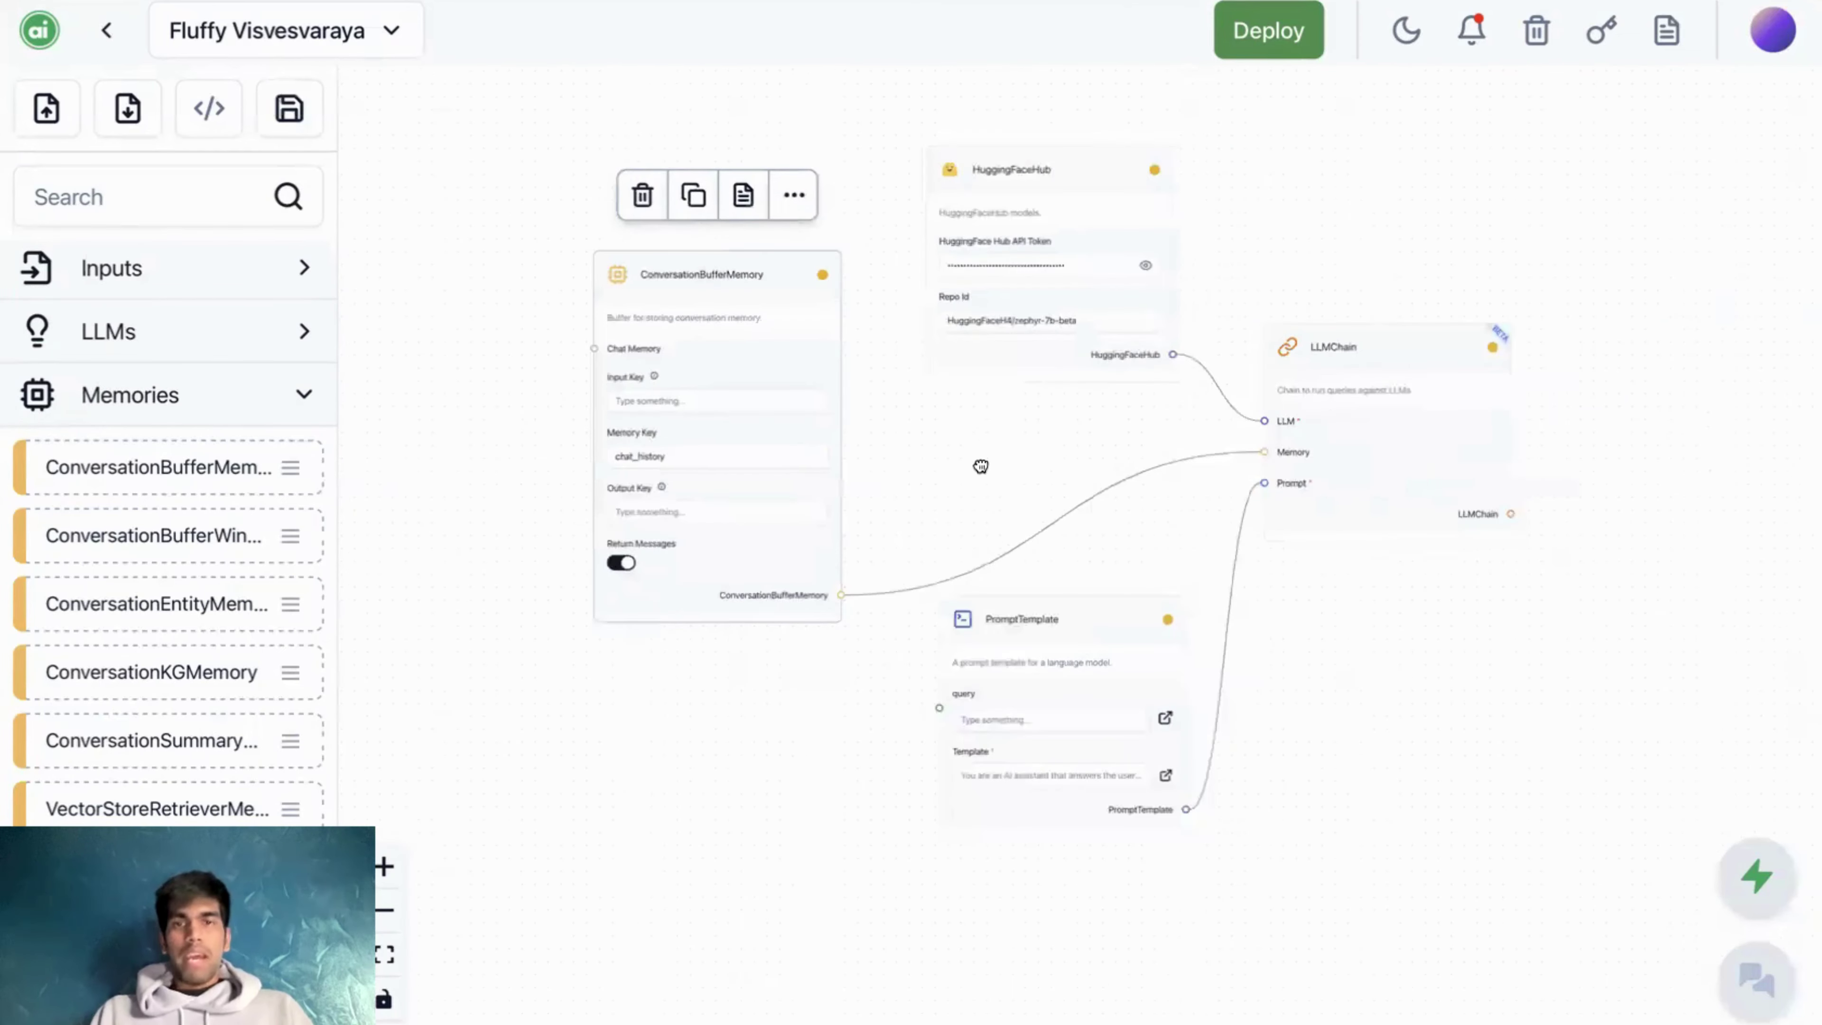
scroll(975, 464, right, 2)
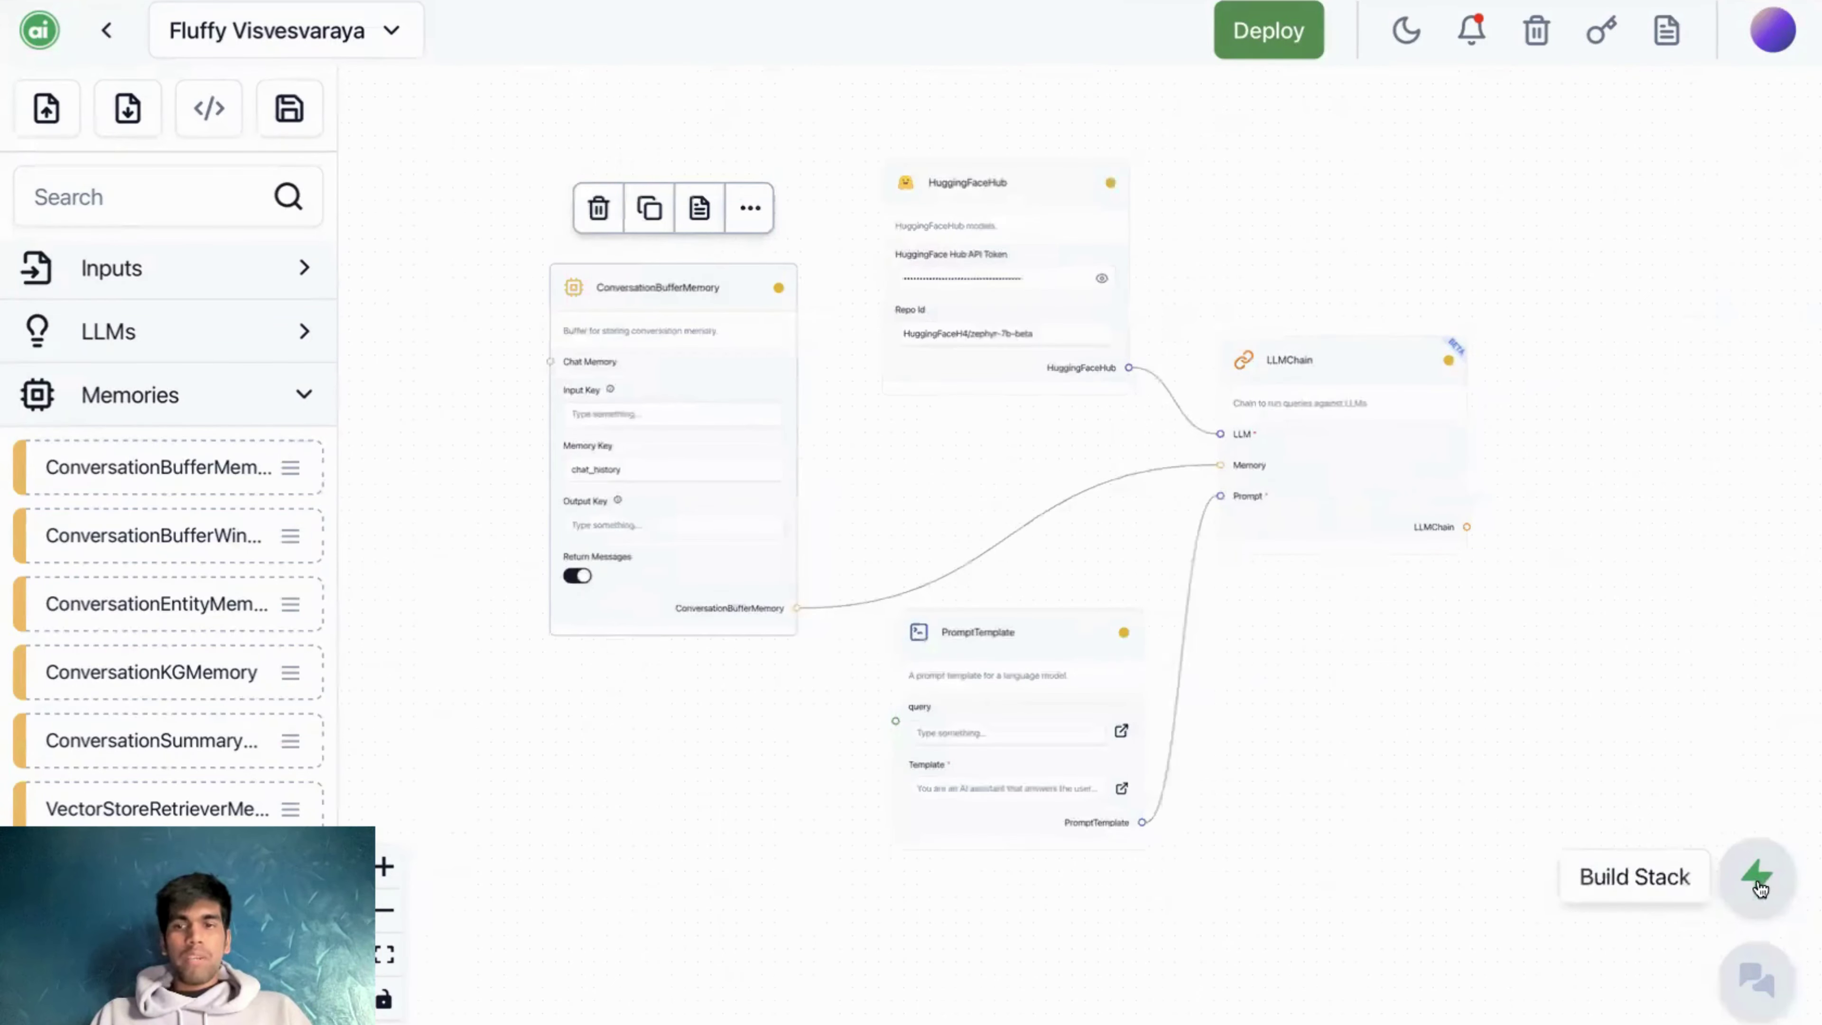
drag(1597, 882, 1741, 876)
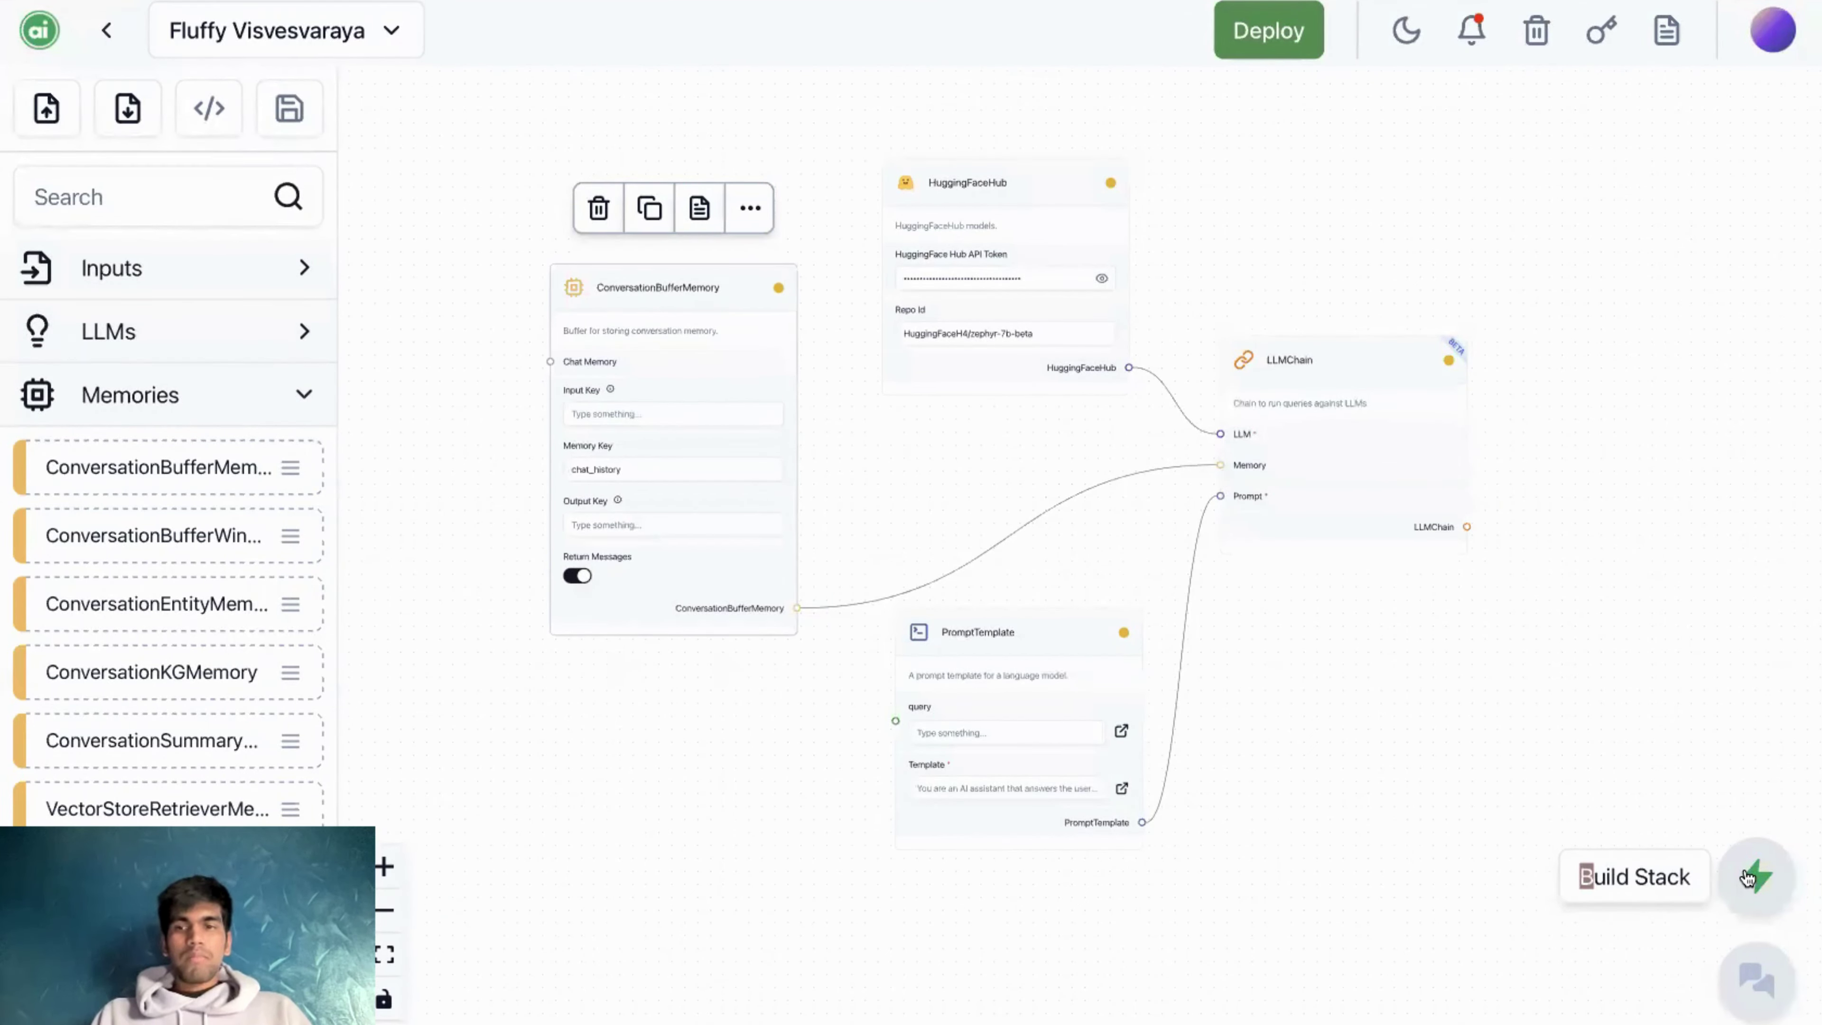
click(1748, 877)
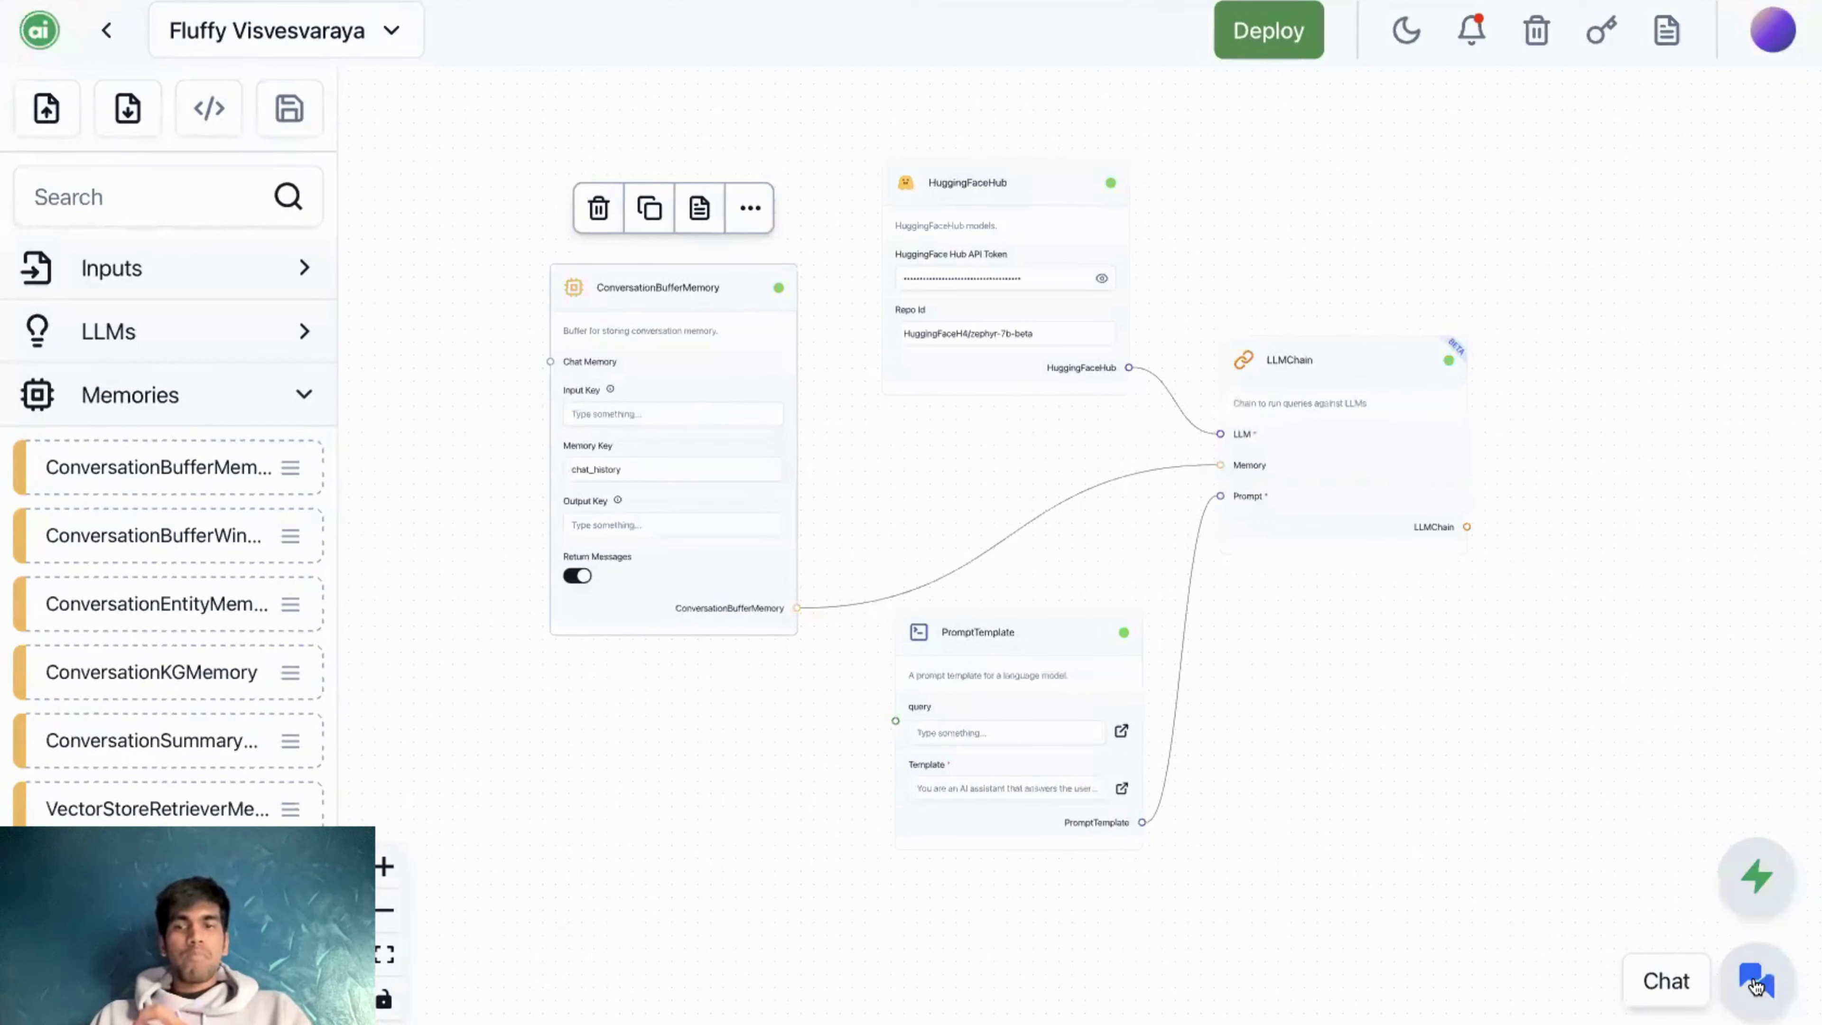
- Open the stack's chat, send the message "what is blackhole?" and highlight the start of the answer
click(1756, 987)
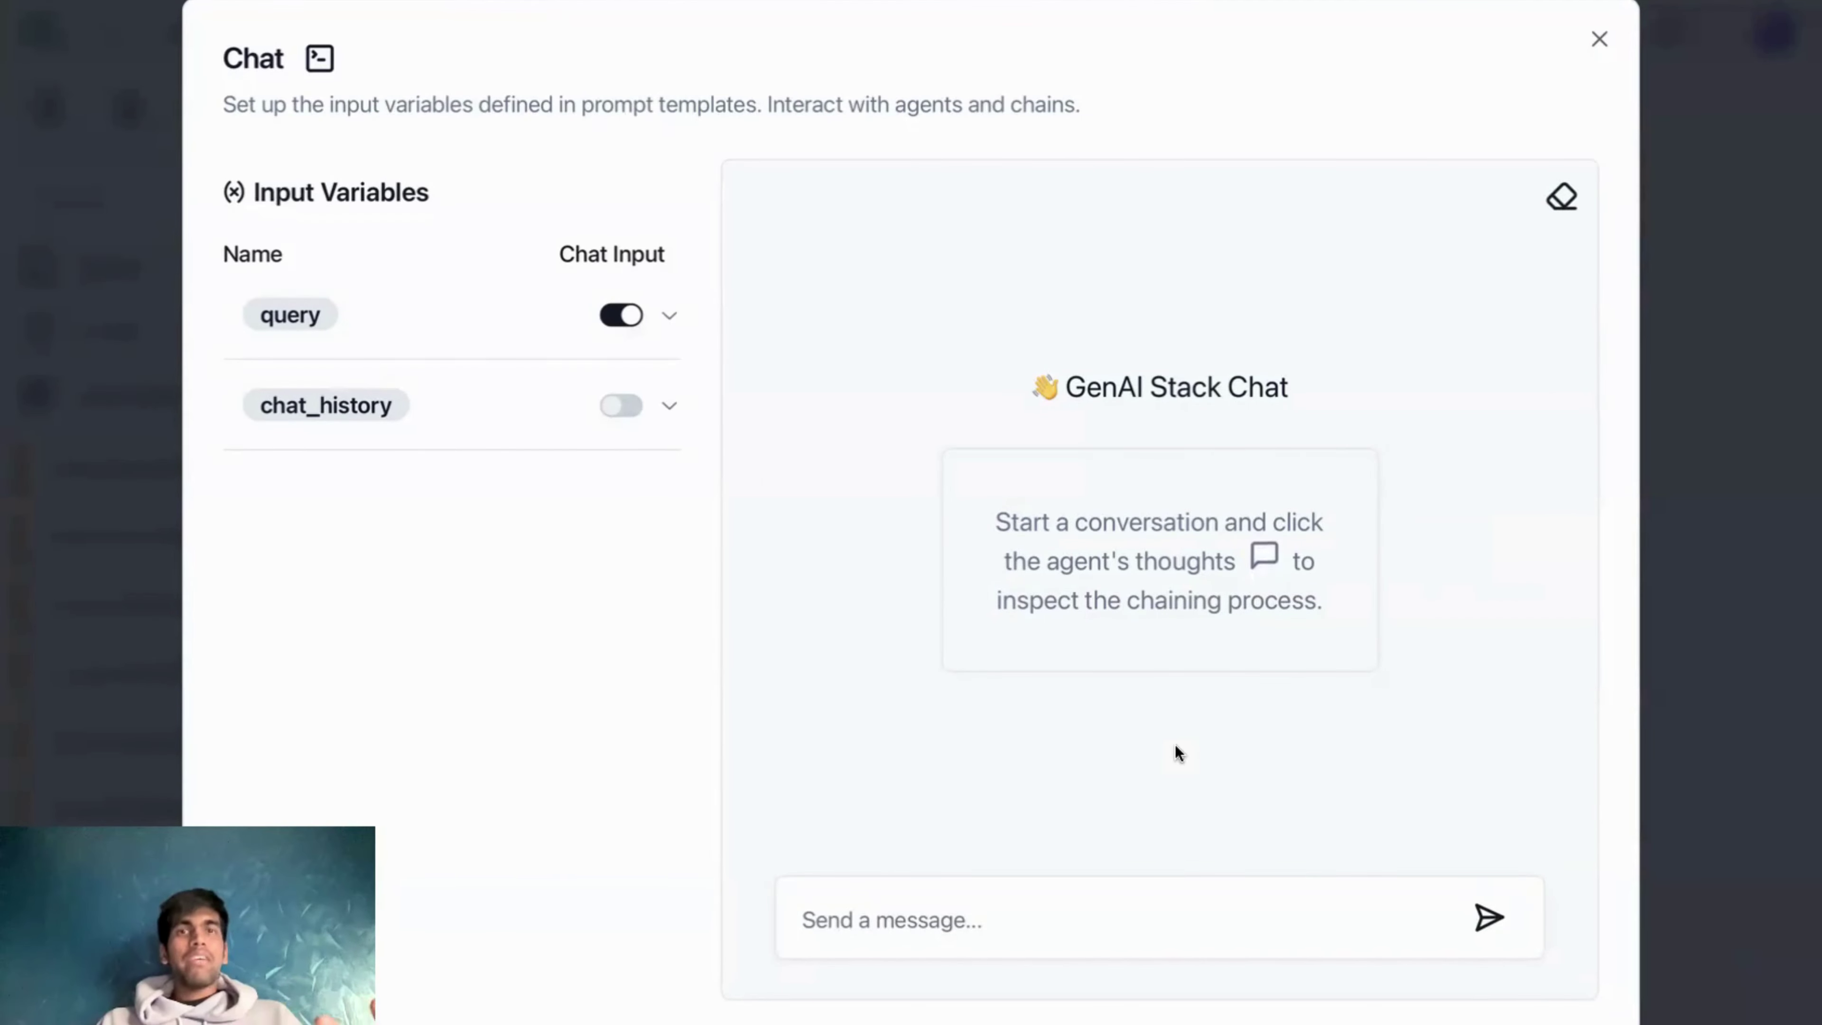
click(1050, 901)
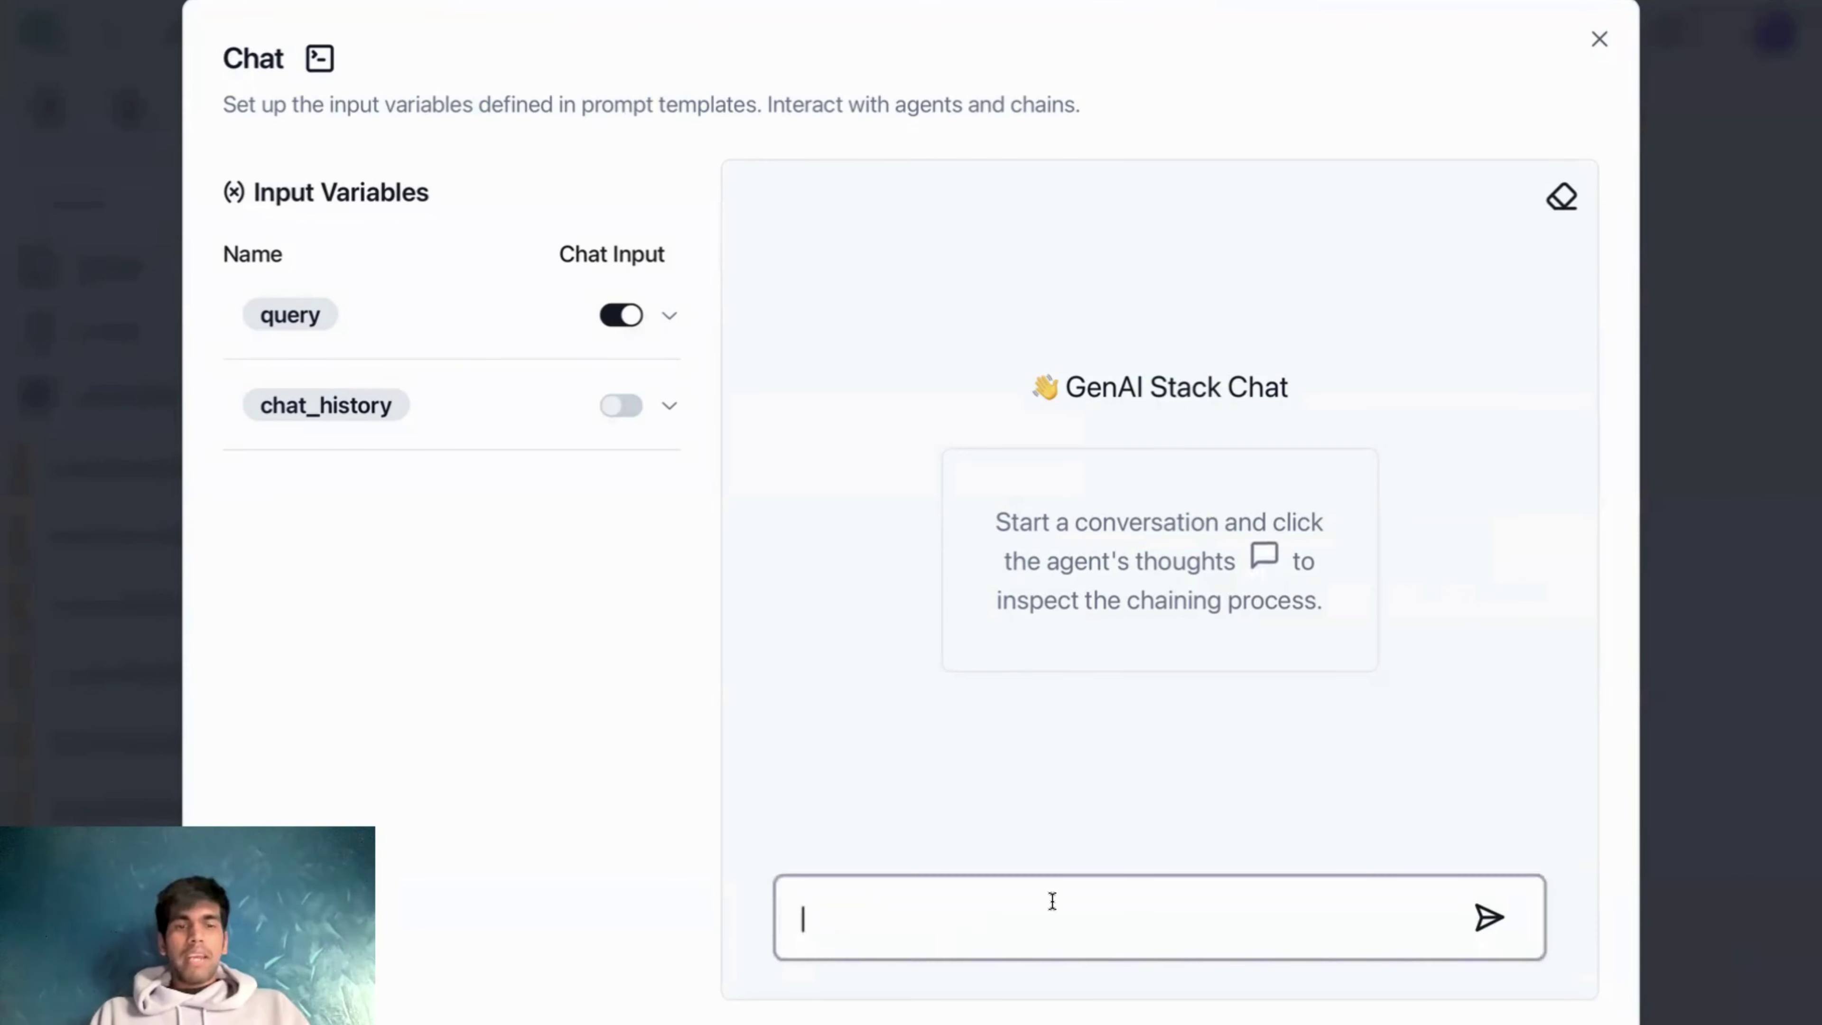
text(what is bla)
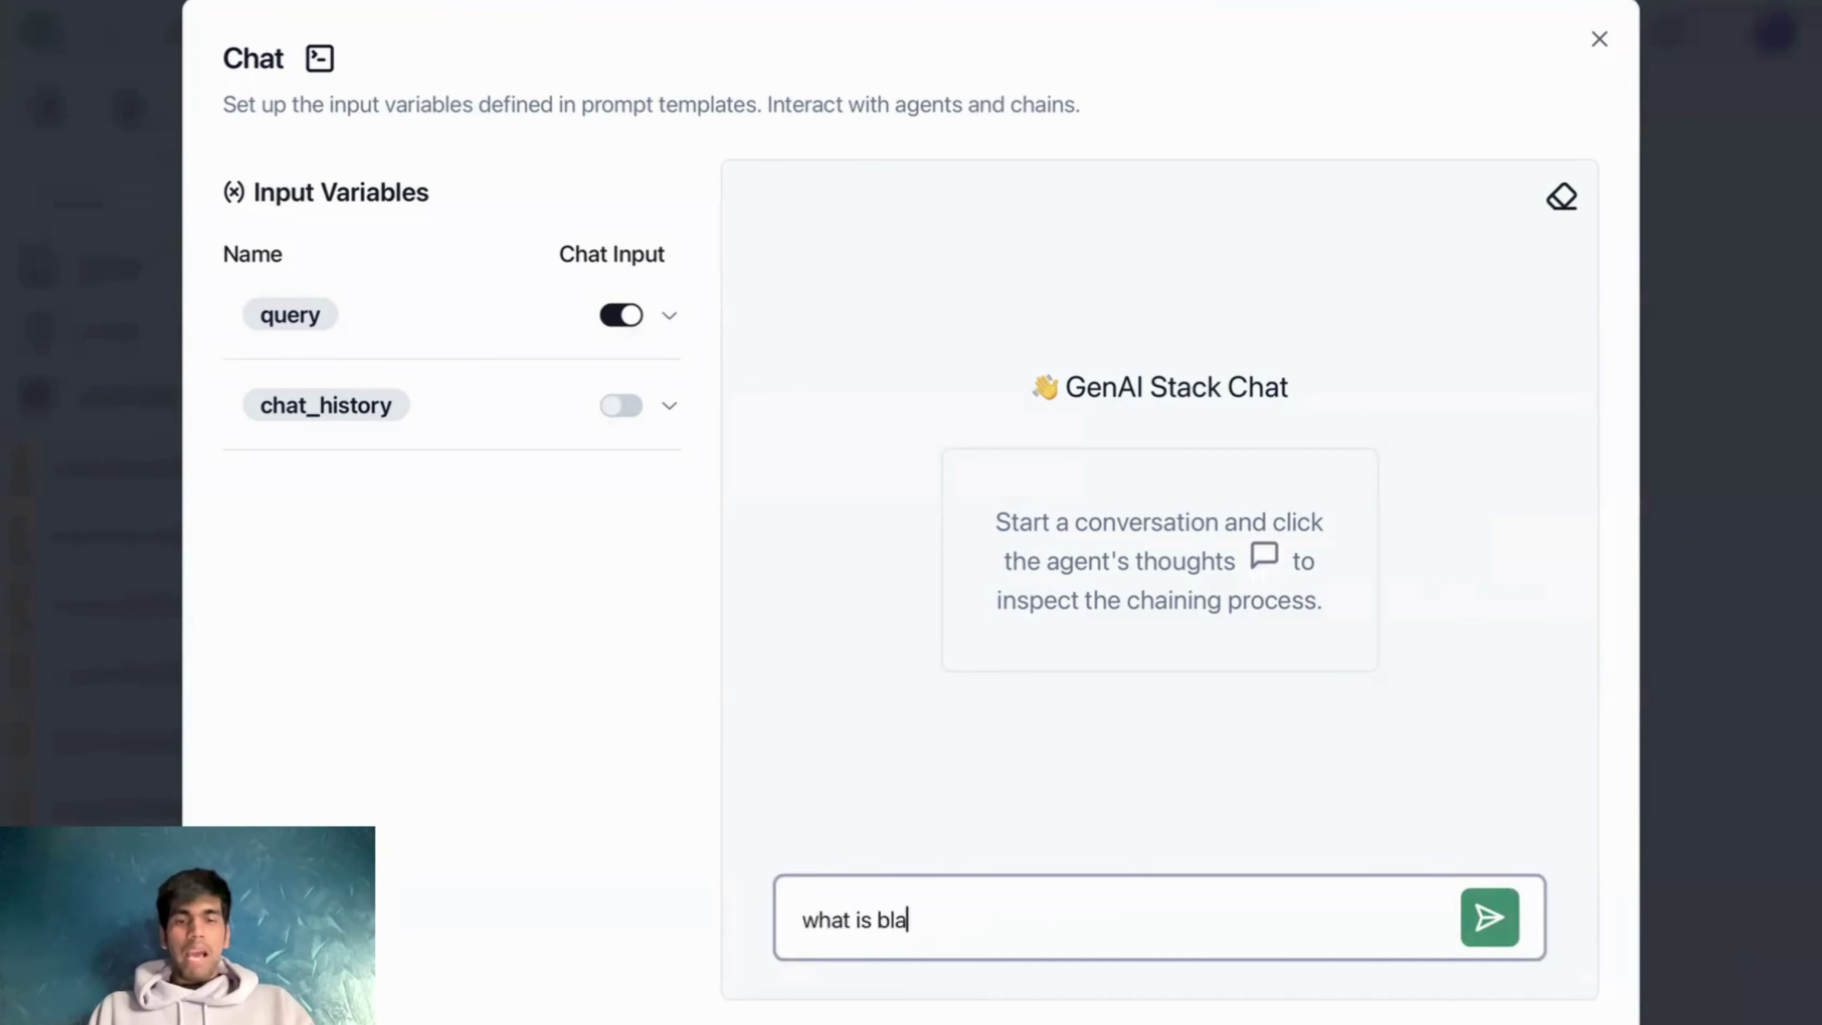
text(ckhole?)
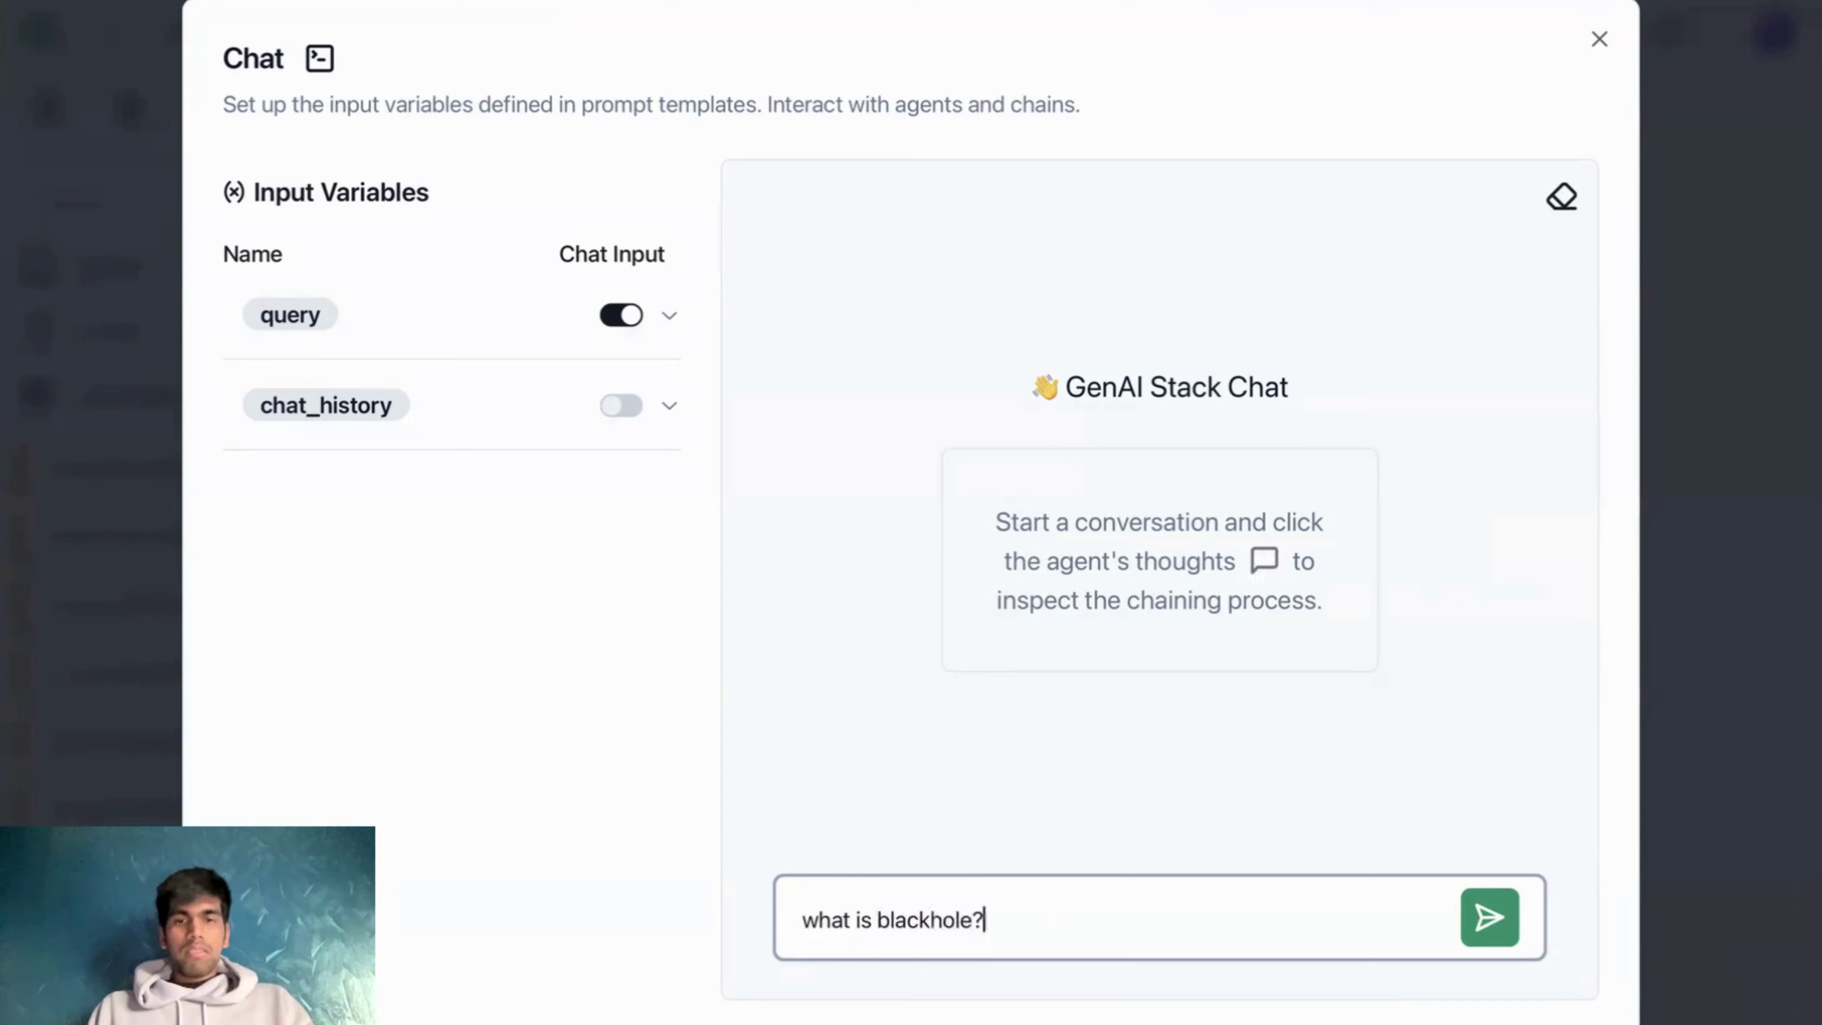
key(Return)
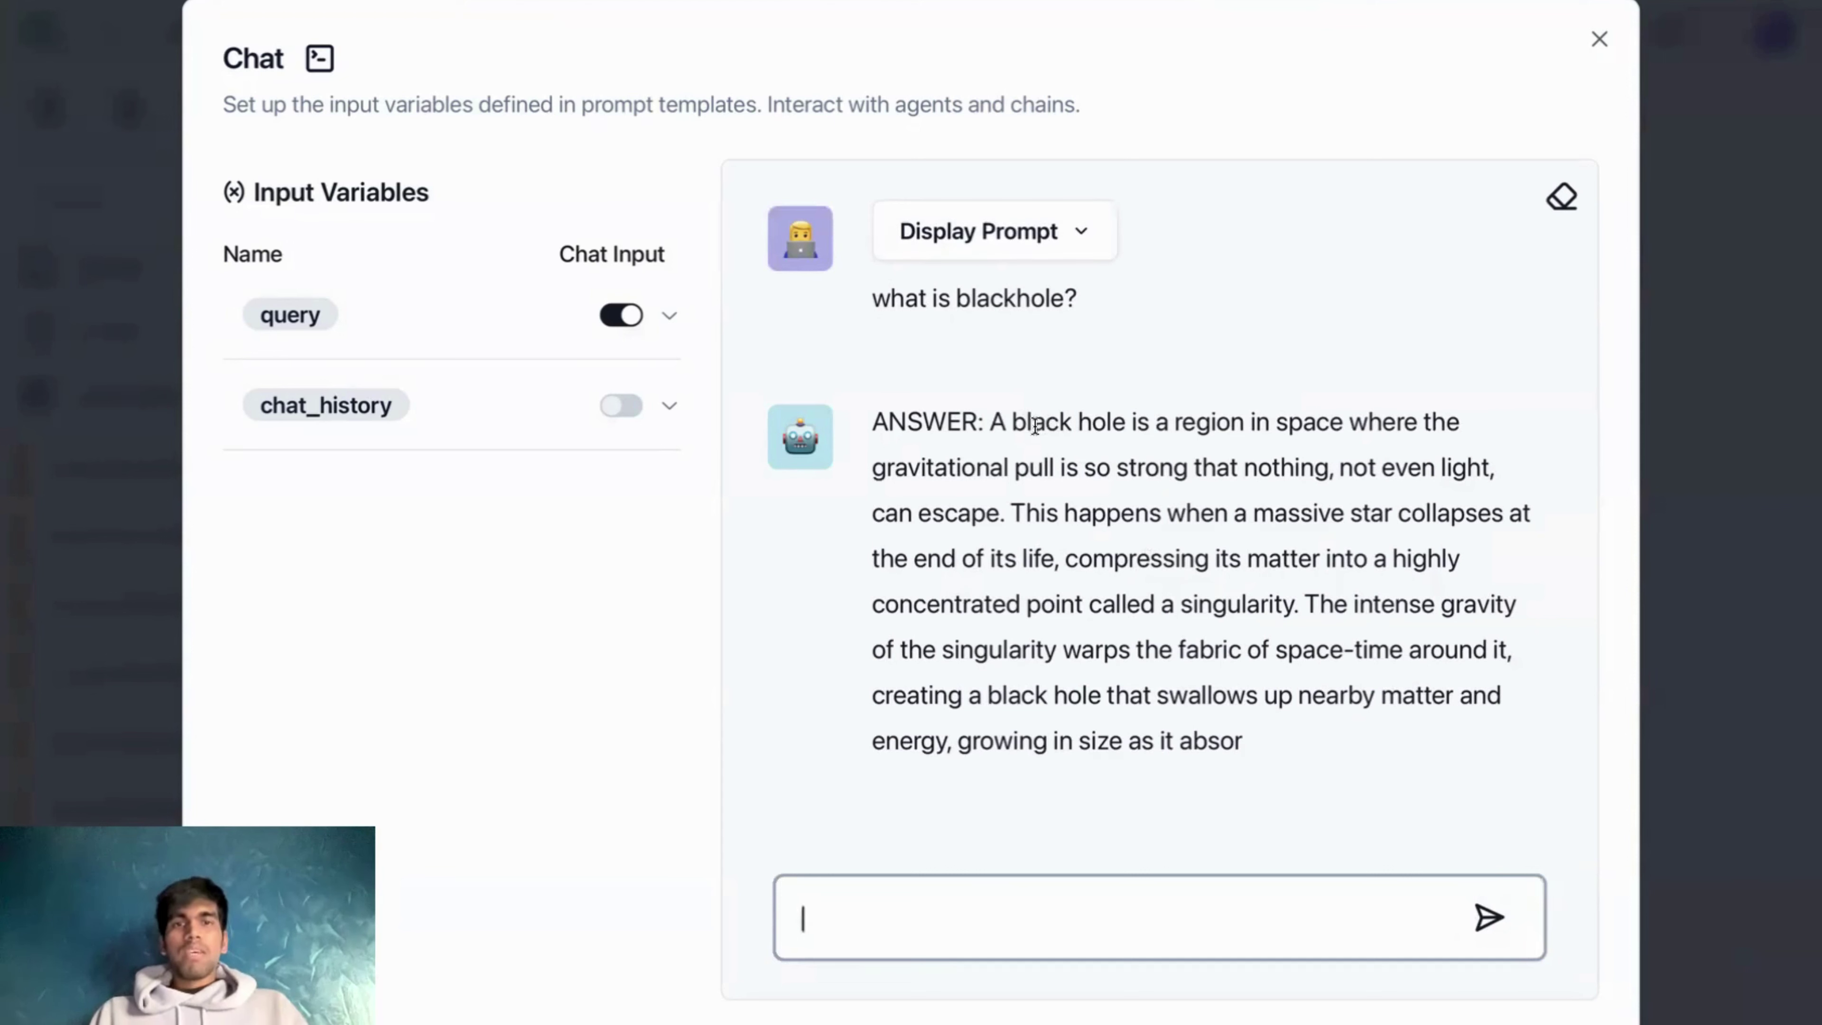
drag(1034, 424, 1229, 455)
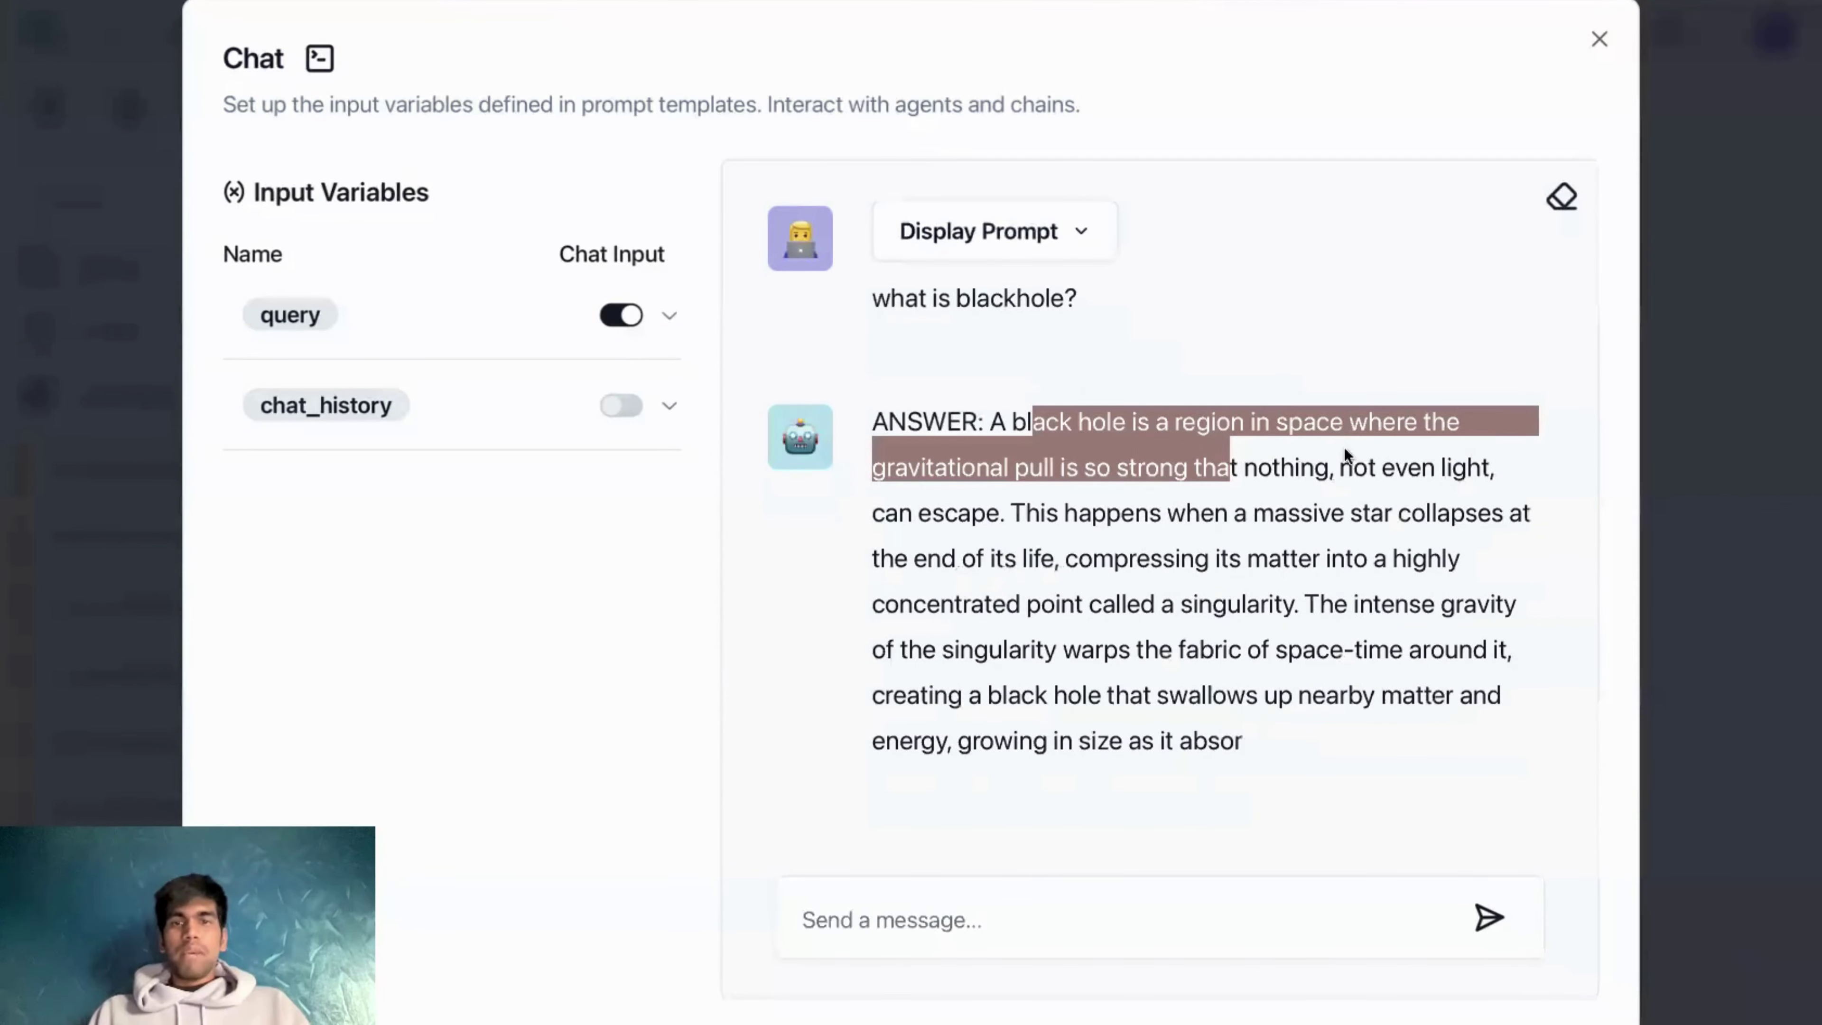
- Clear the answer's text highlight, switch to the GenAI Stack documentation and look through its contents list from Quickstart to Terminologies
click(1196, 470)
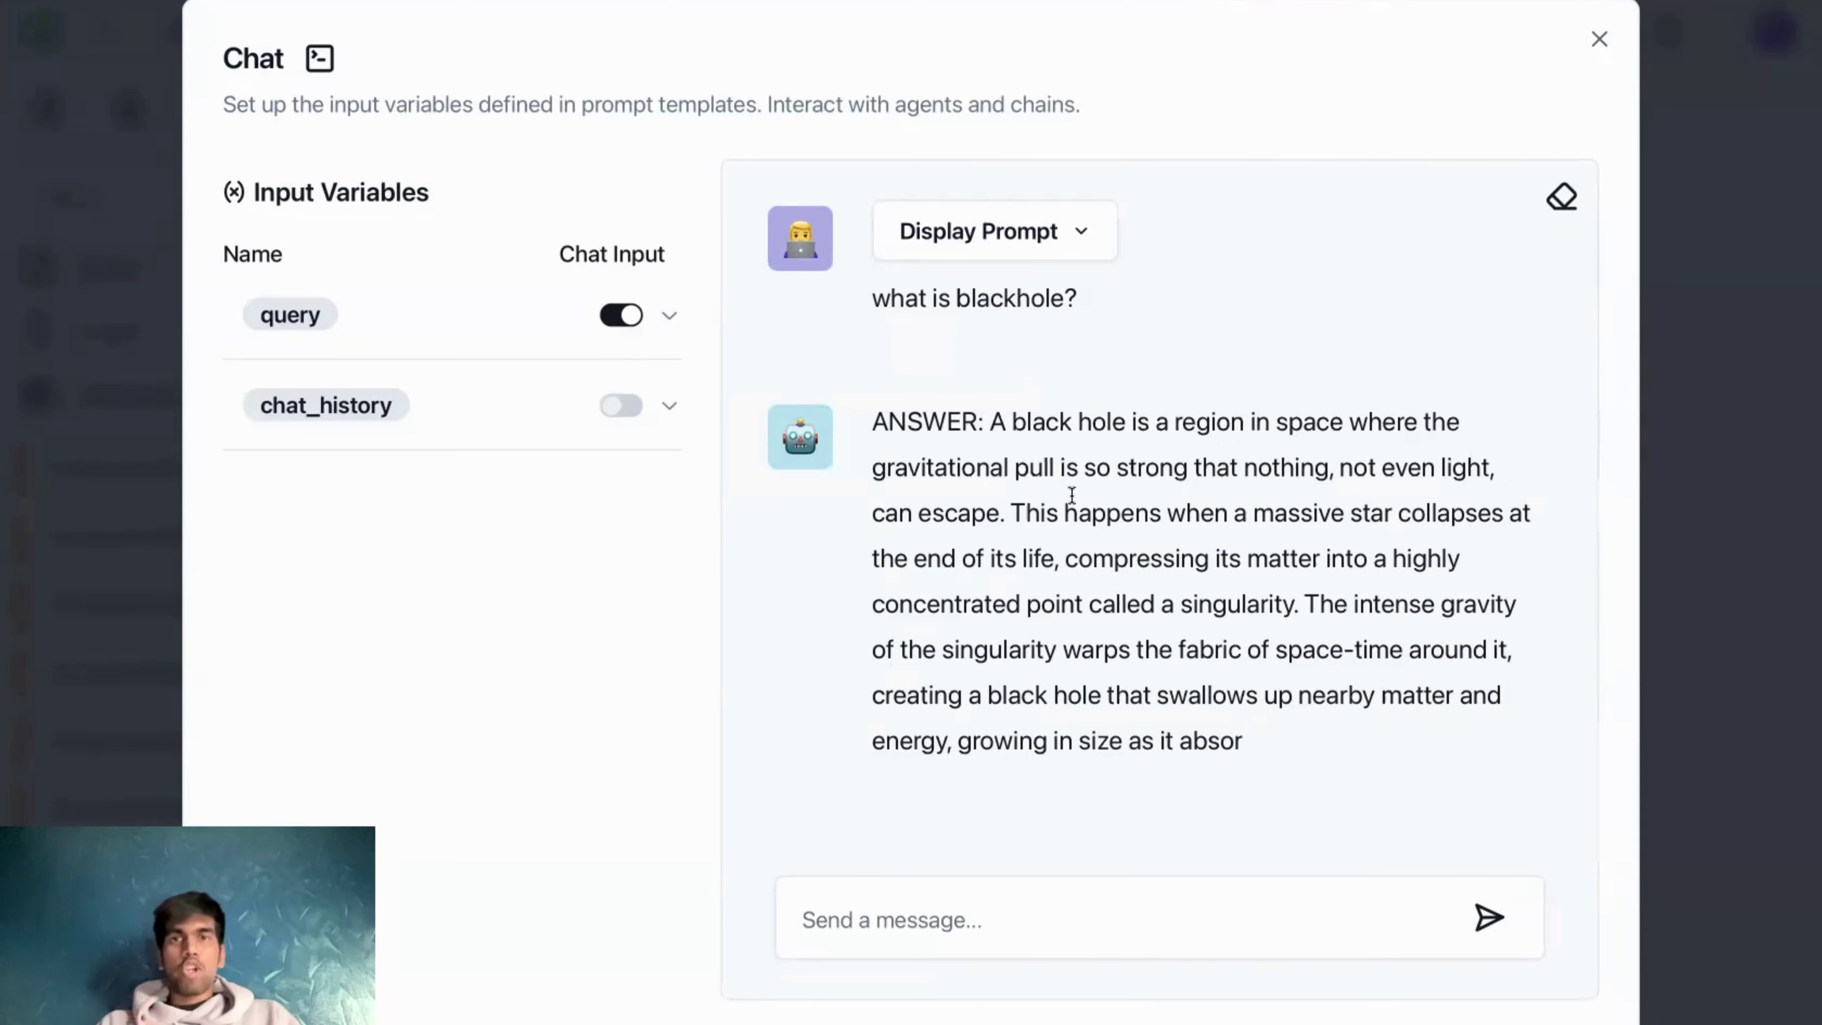
key(ctrl+Tab)
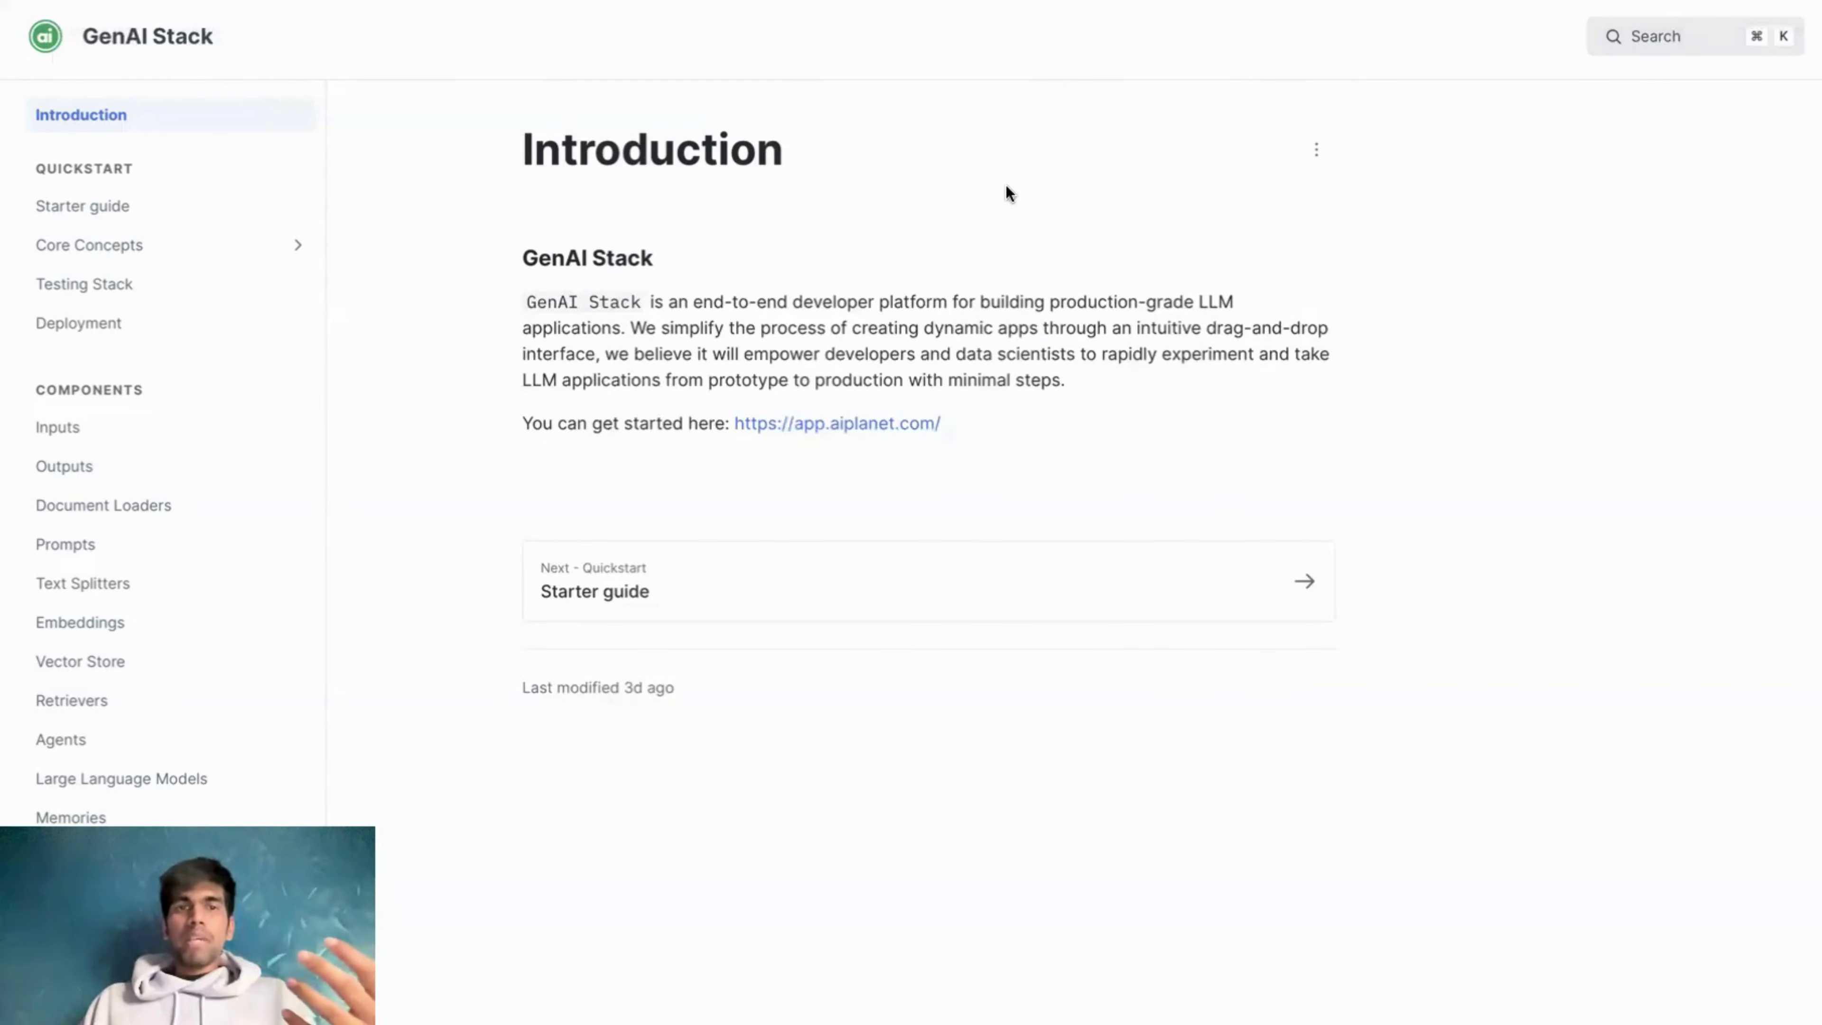
scroll(98, 247, down, 2)
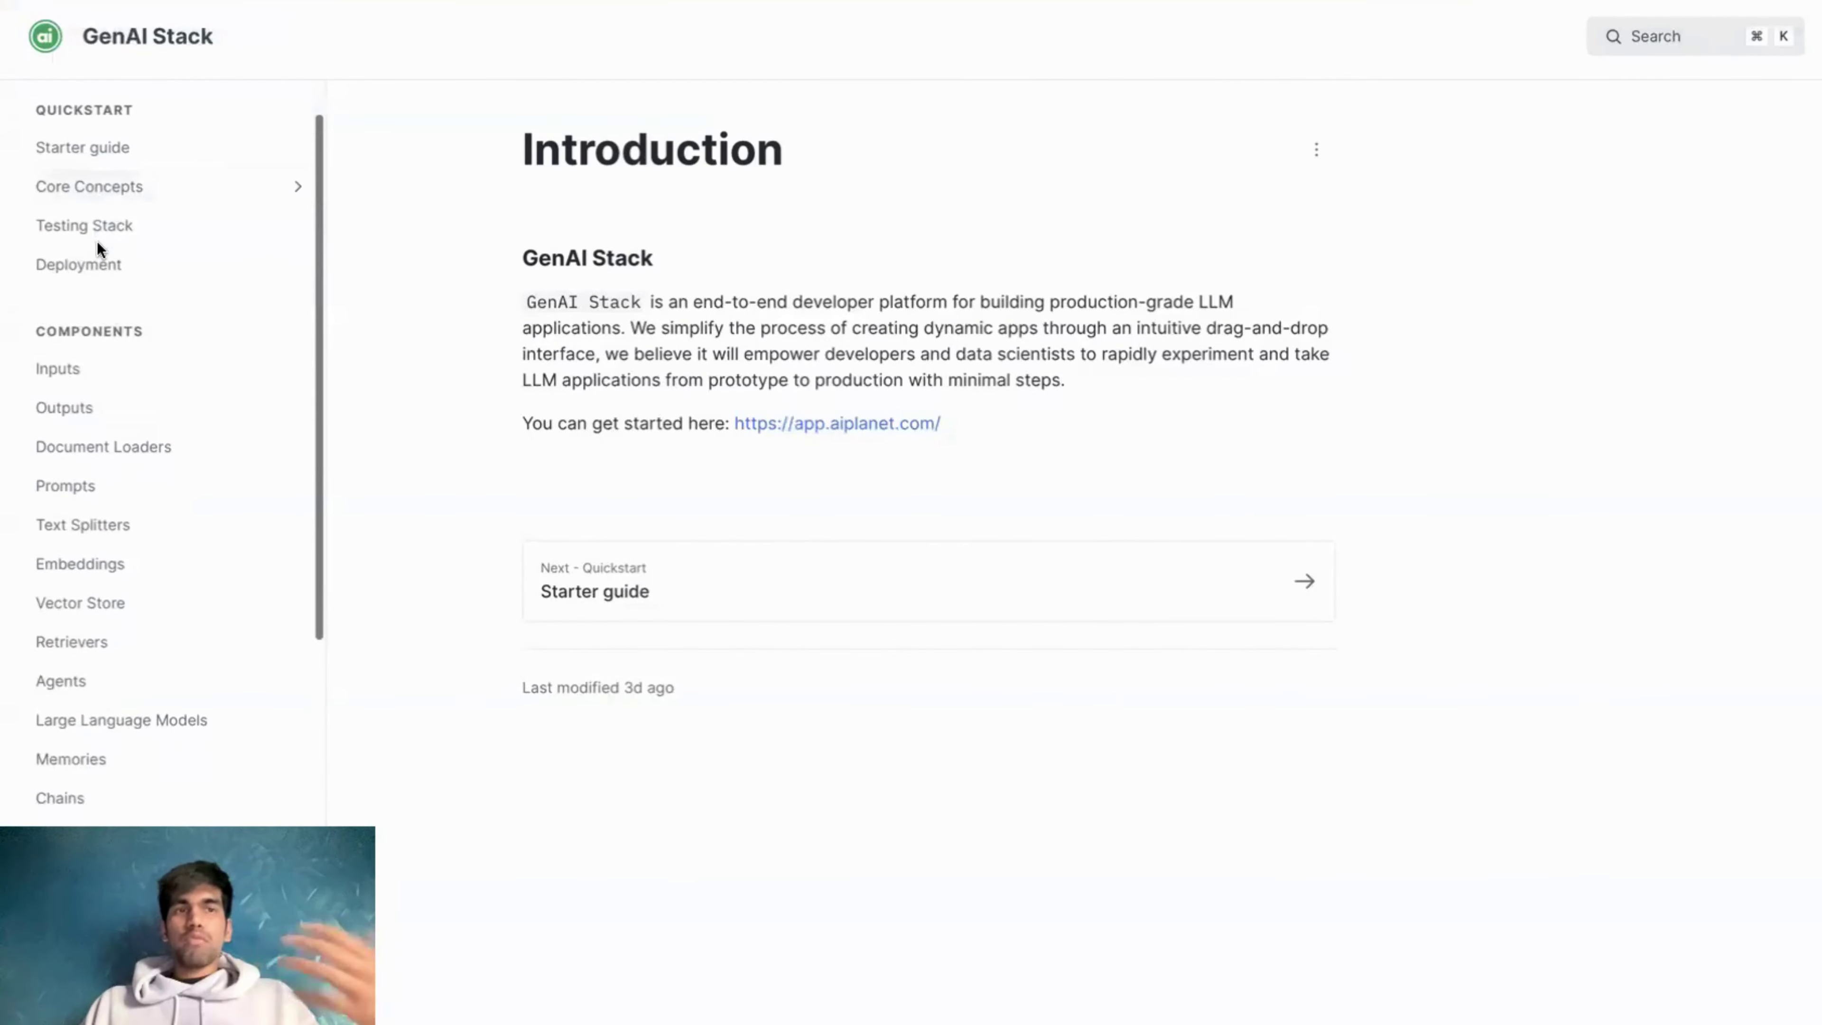
scroll(95, 251, down, 3)
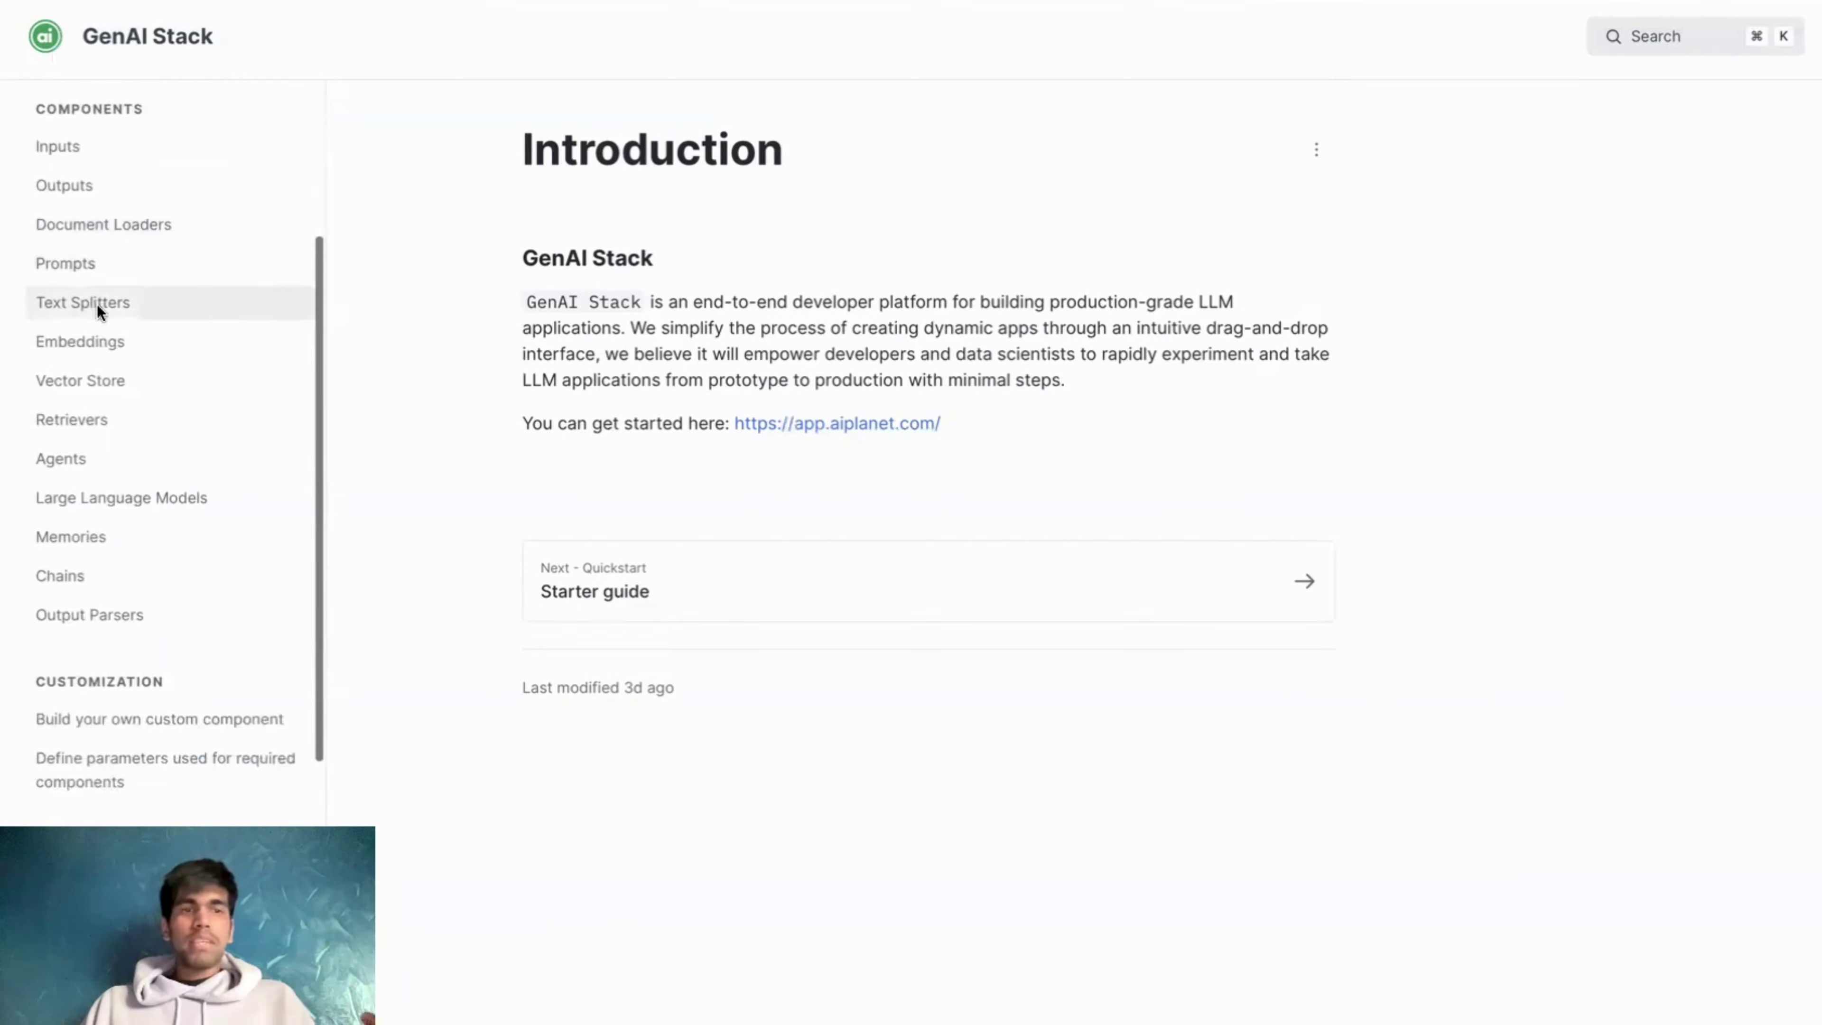
scroll(110, 675, down, 1)
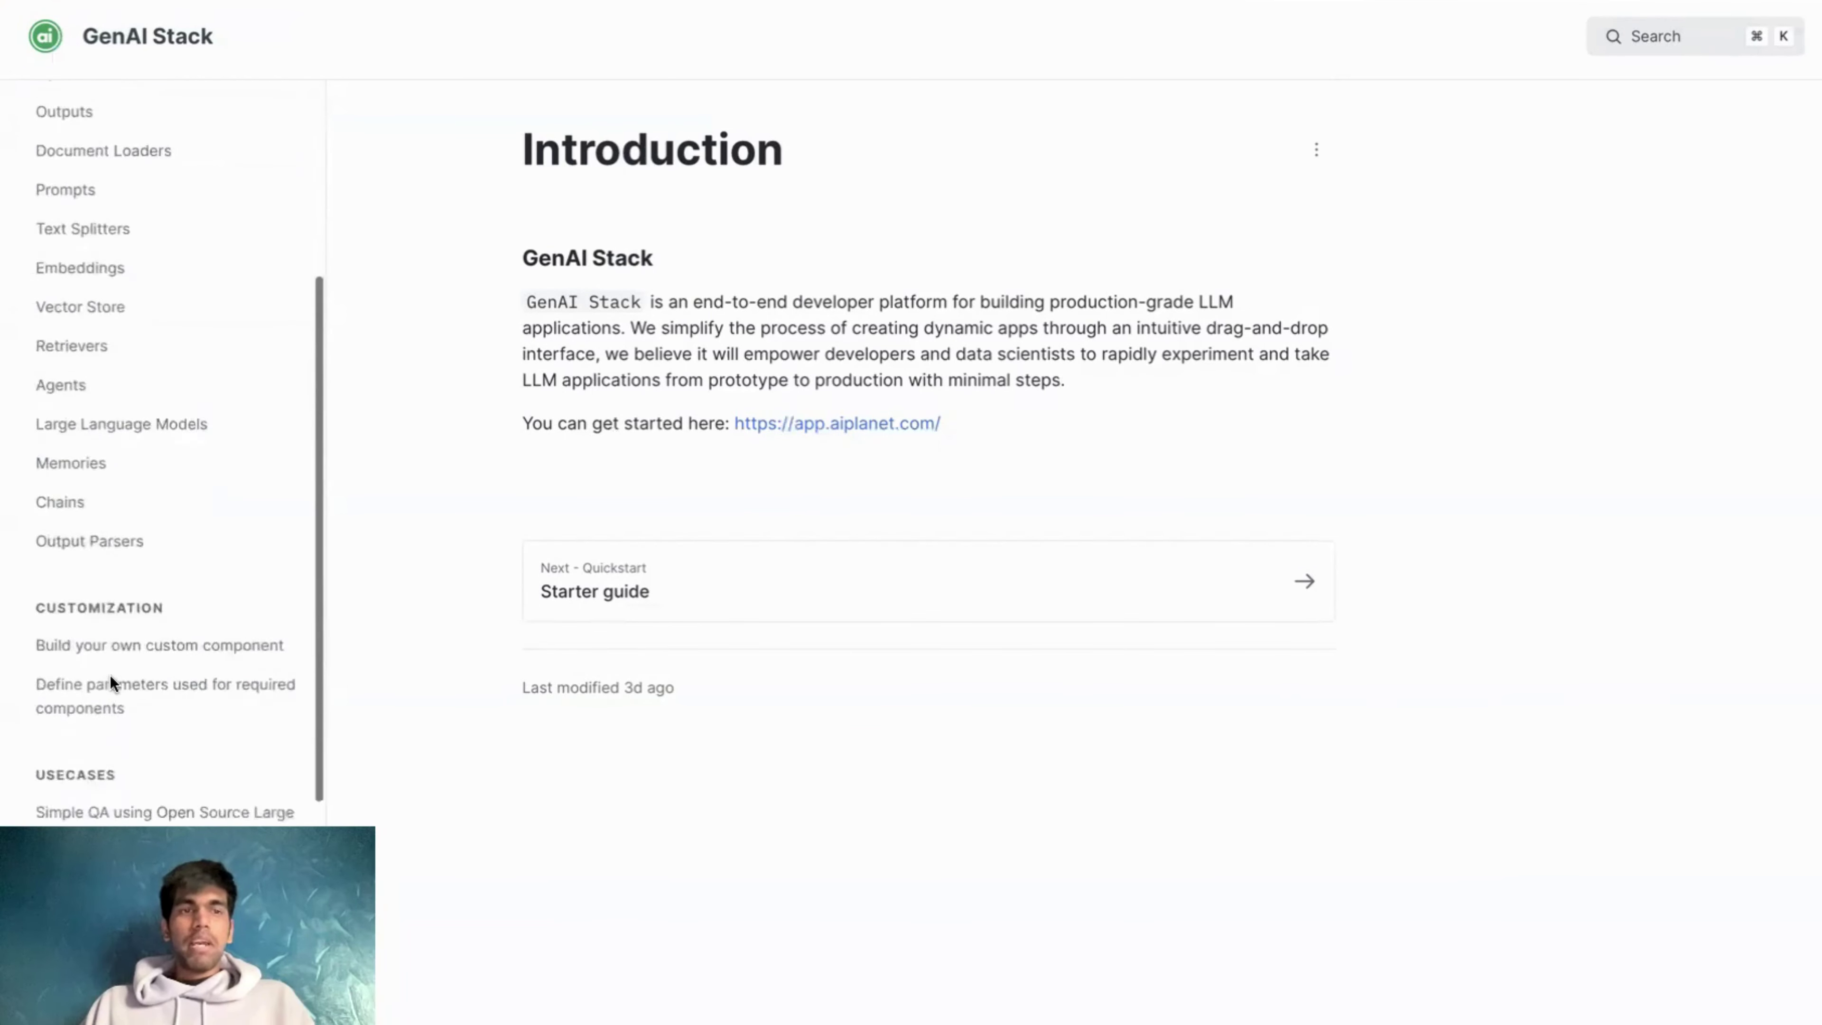
scroll(110, 682, down, 4)
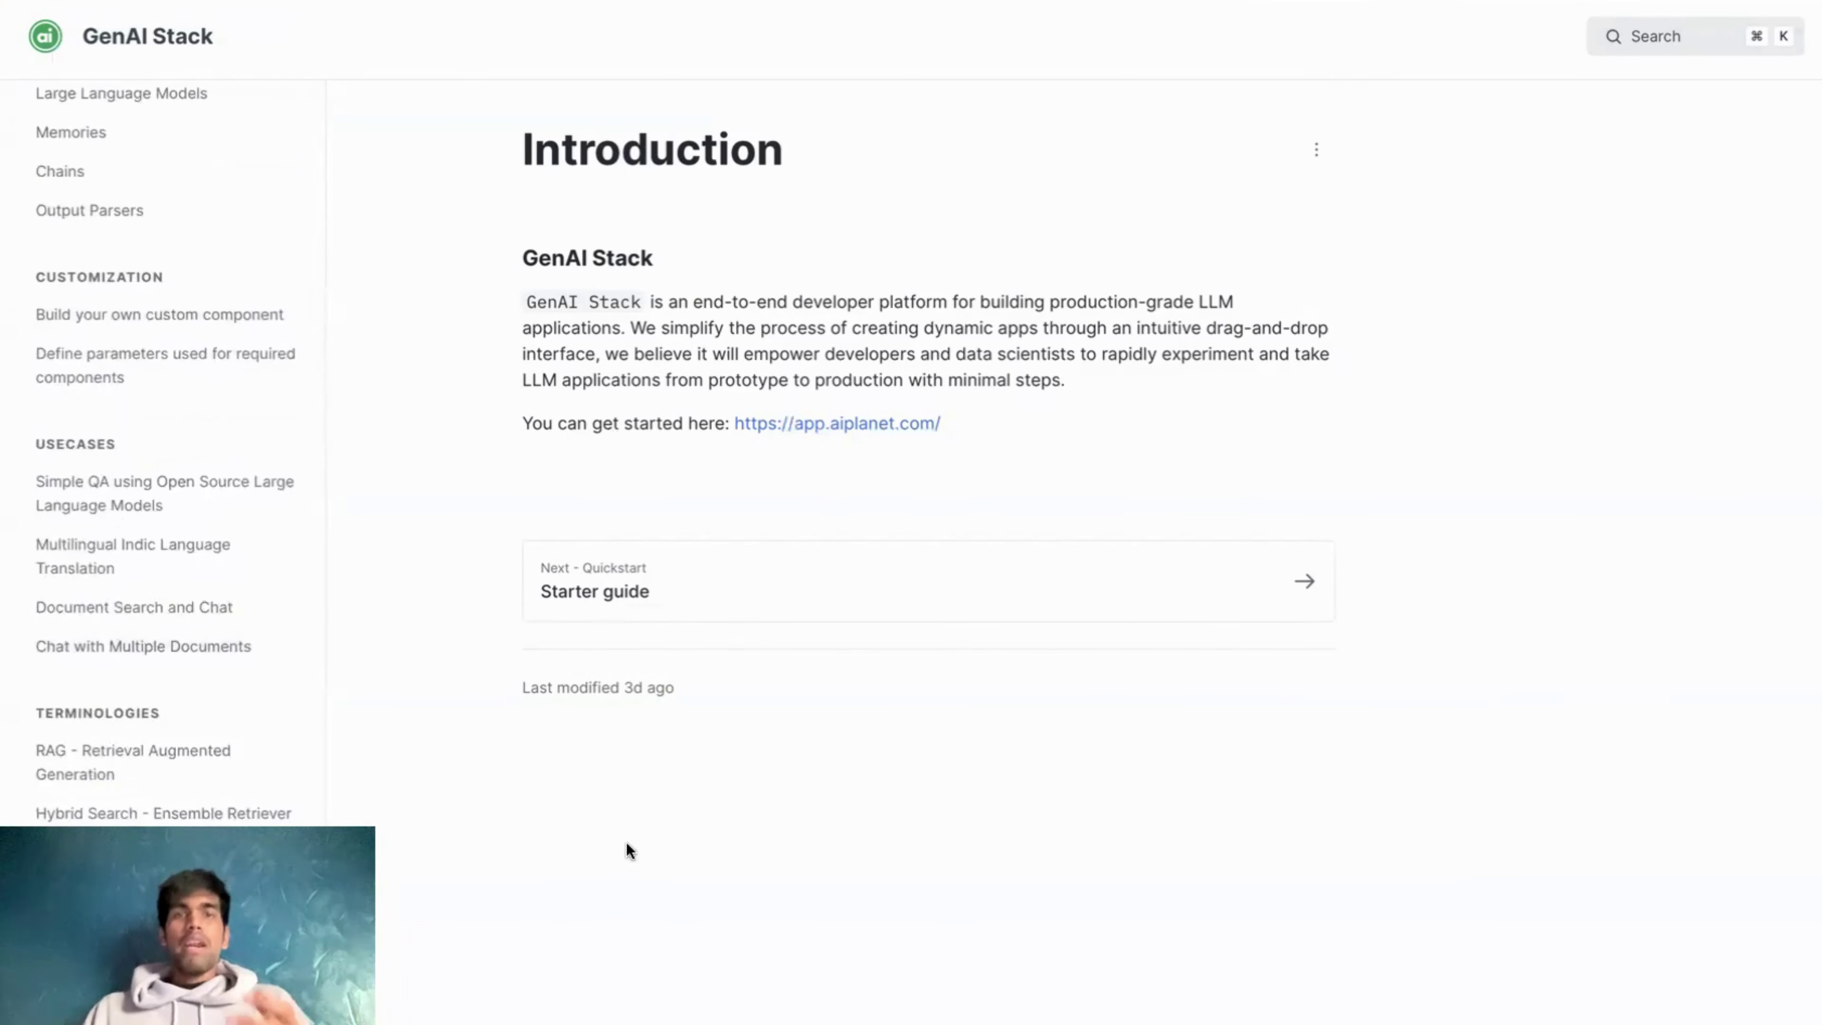